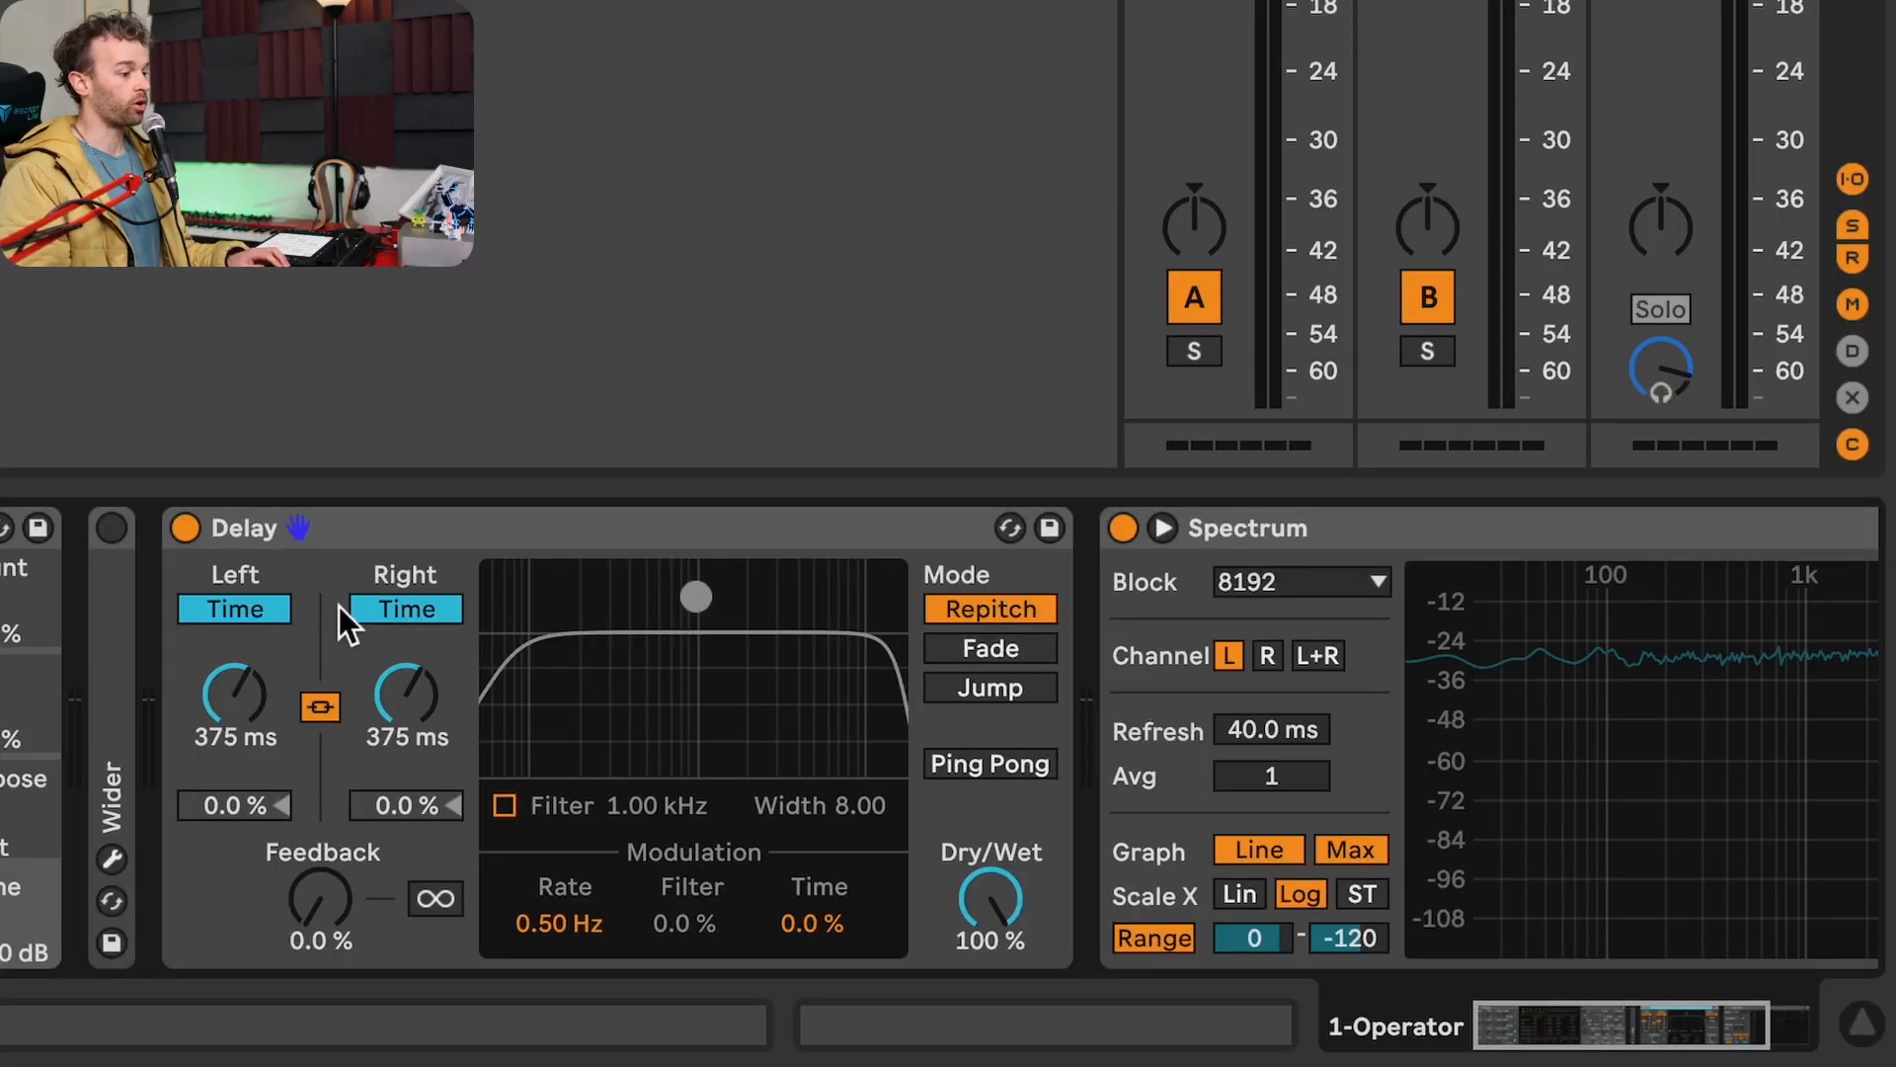
# Group the Delay device into an Audio Effect Rack and show the rack's chain list.
pyautogui.rightClick(420, 535)
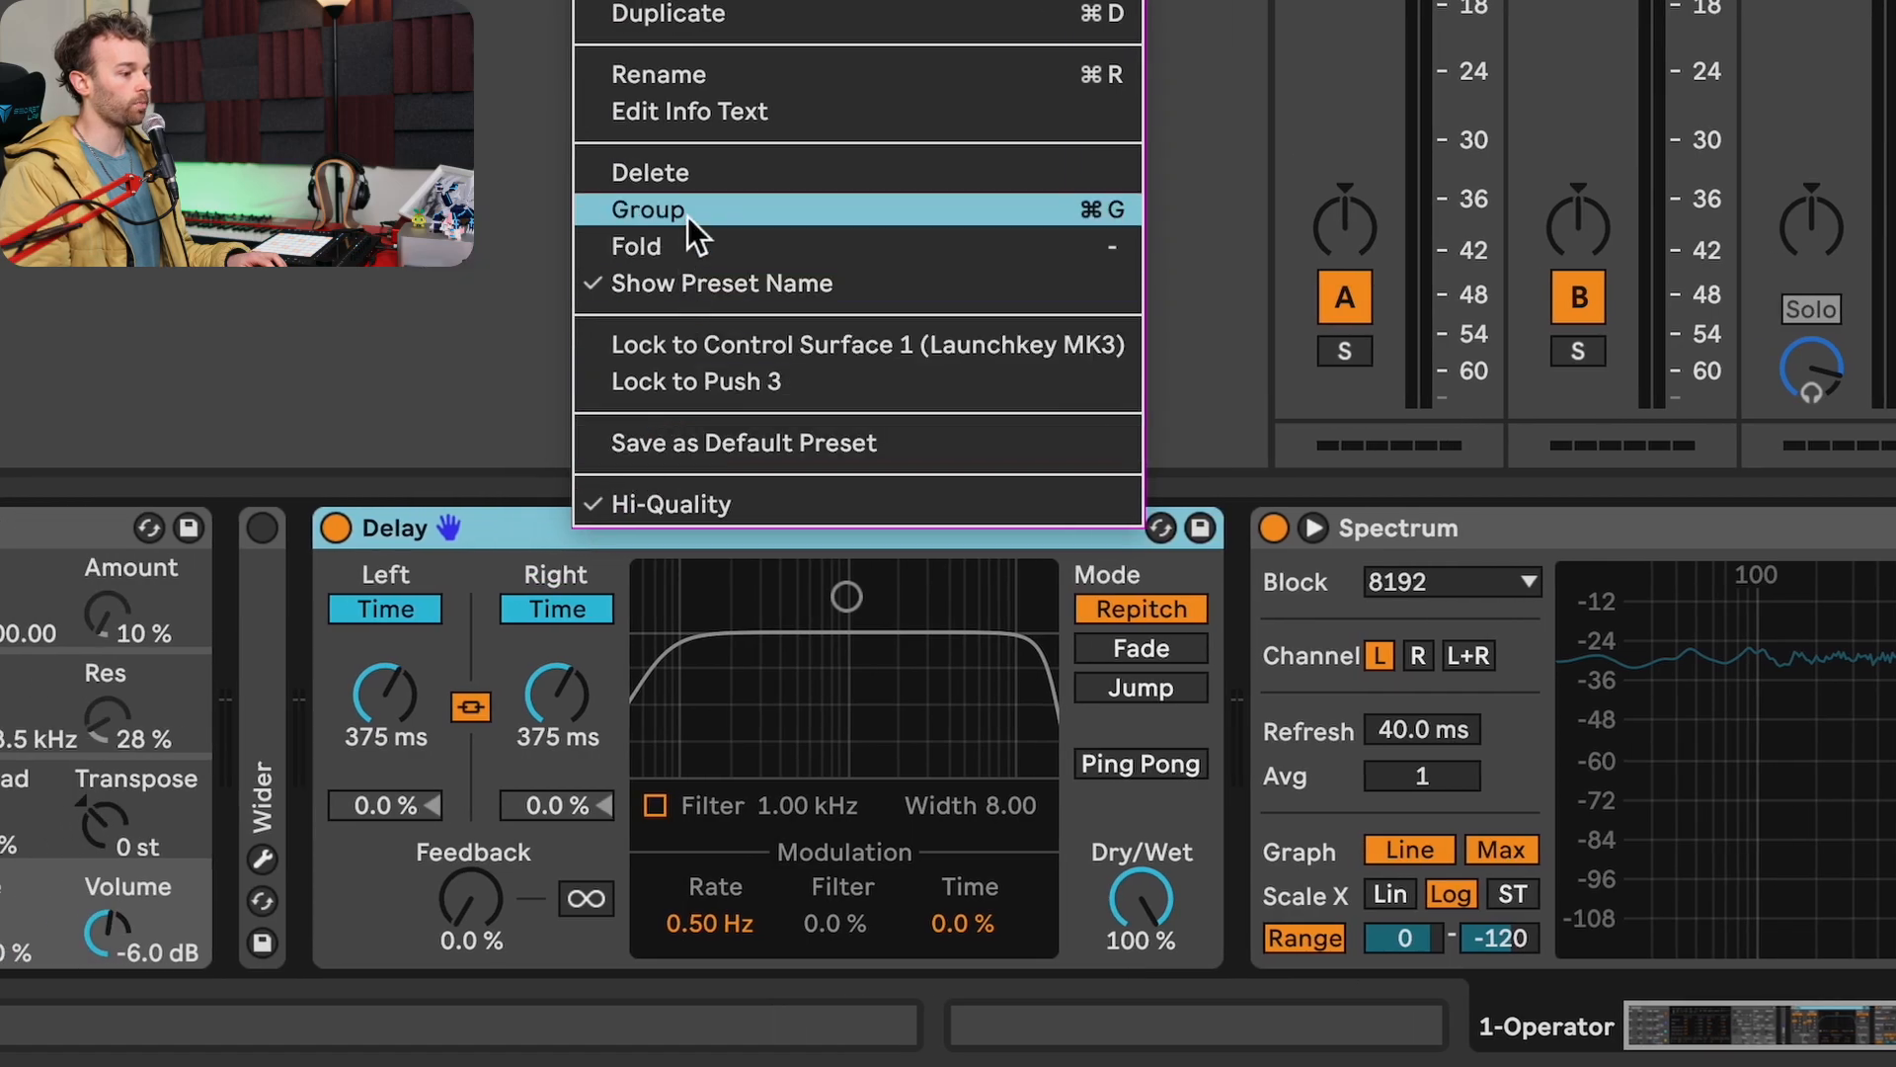
pyautogui.click(648, 209)
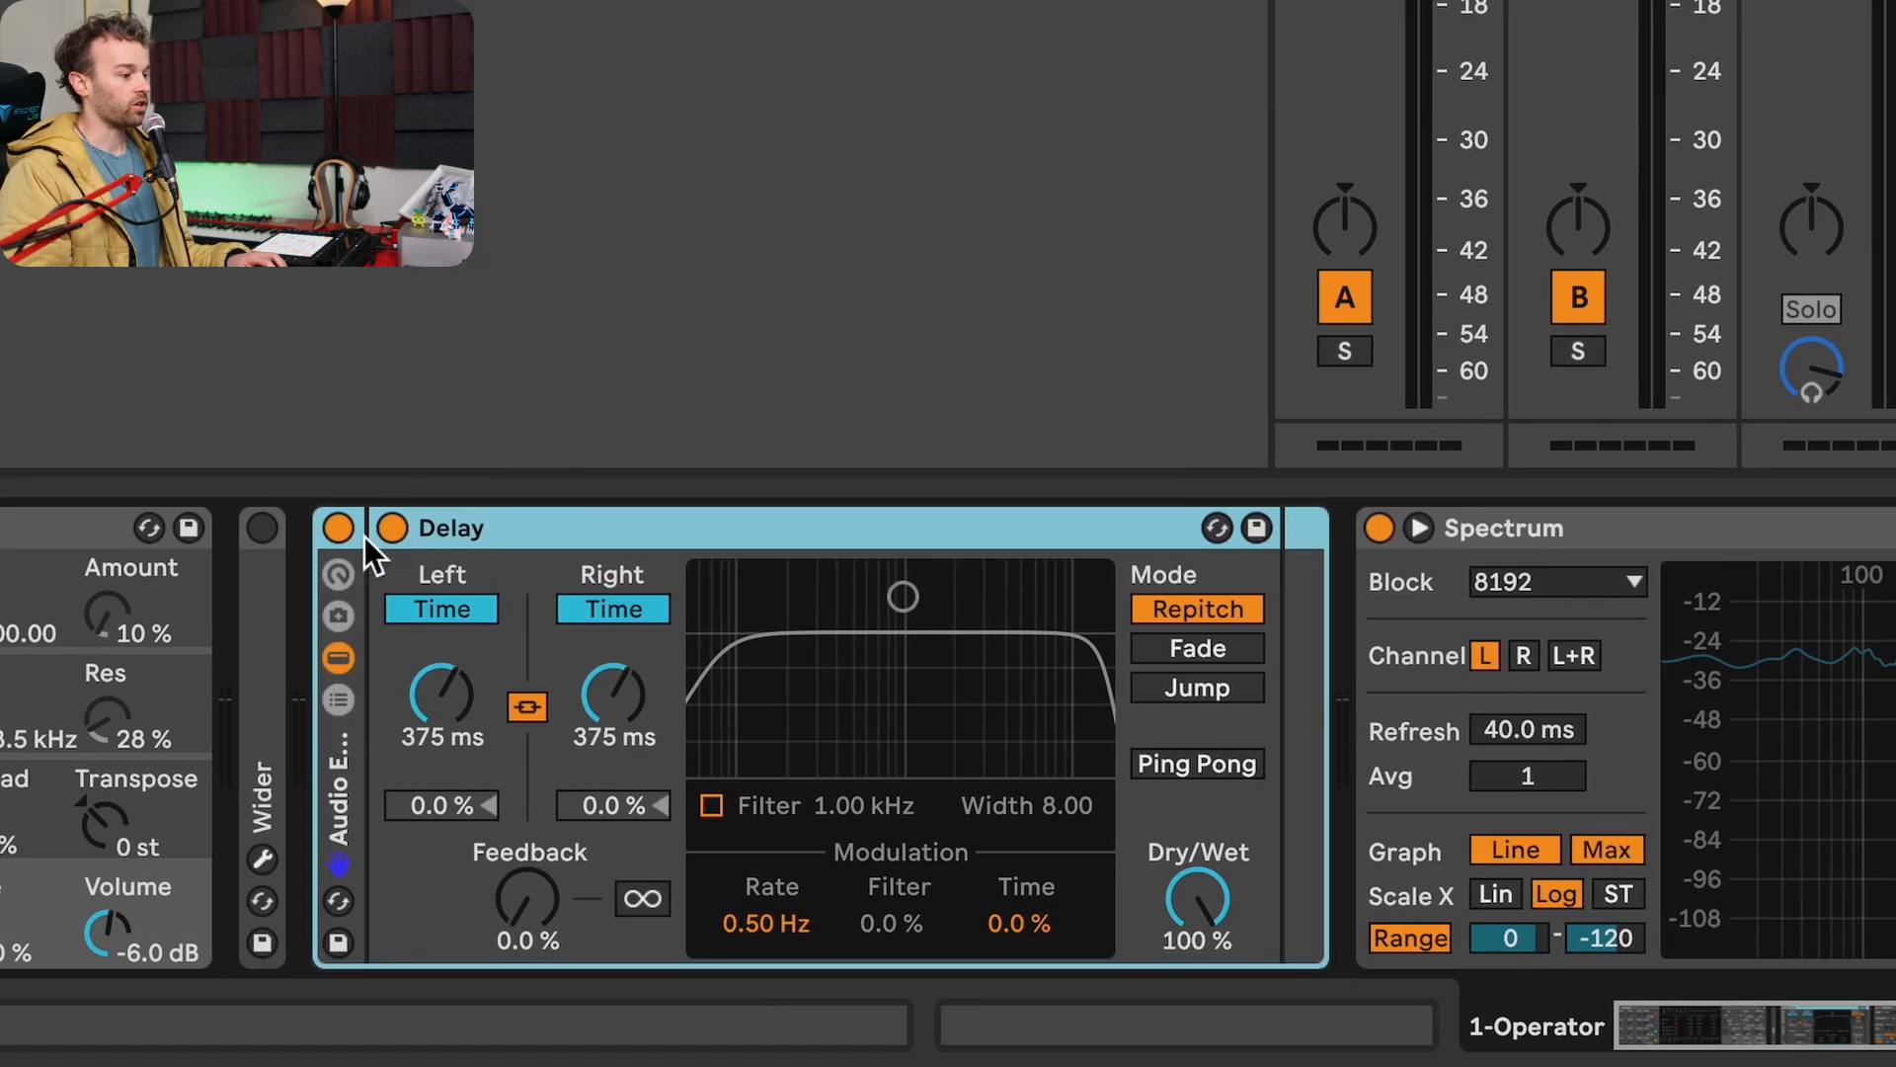
pyautogui.click(339, 703)
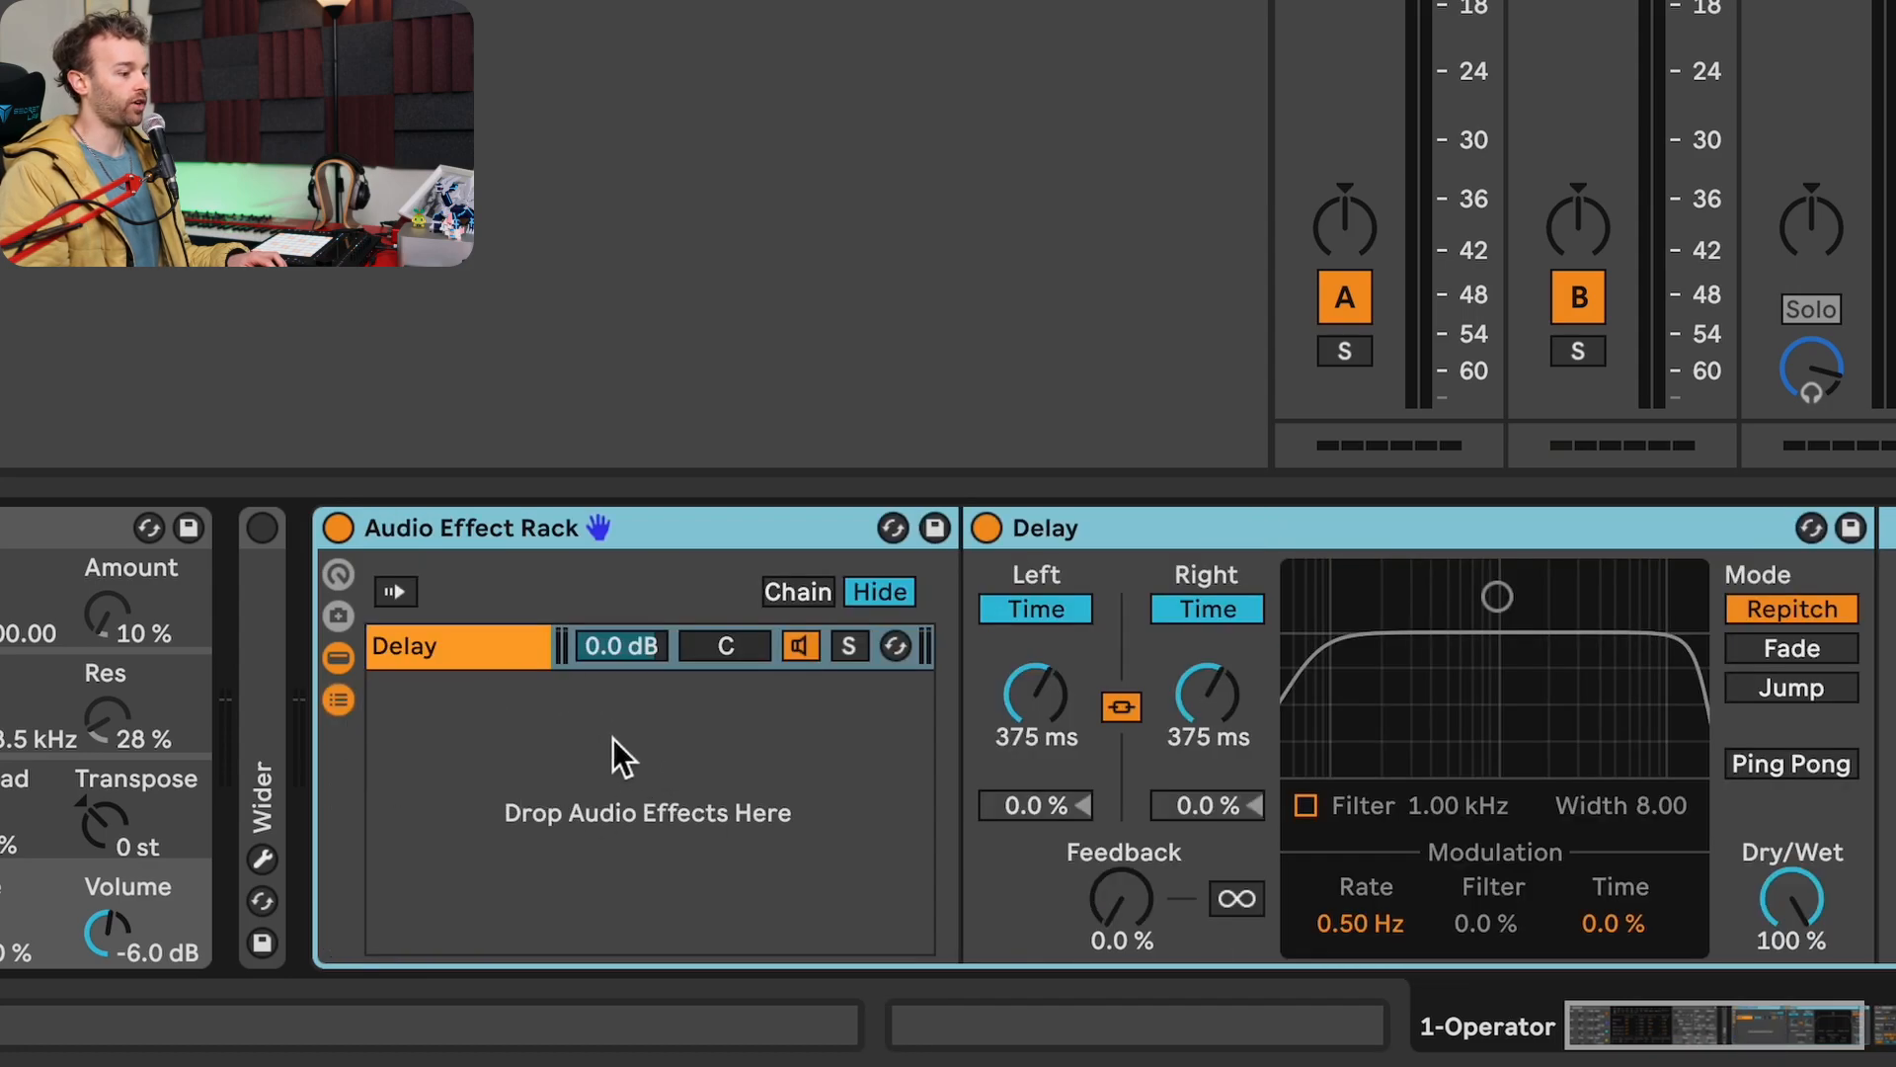
# Create an empty second chain in the rack below the Delay chain, compare both chains' contents and reselect the Delay chain.
pyautogui.rightClick(490, 737)
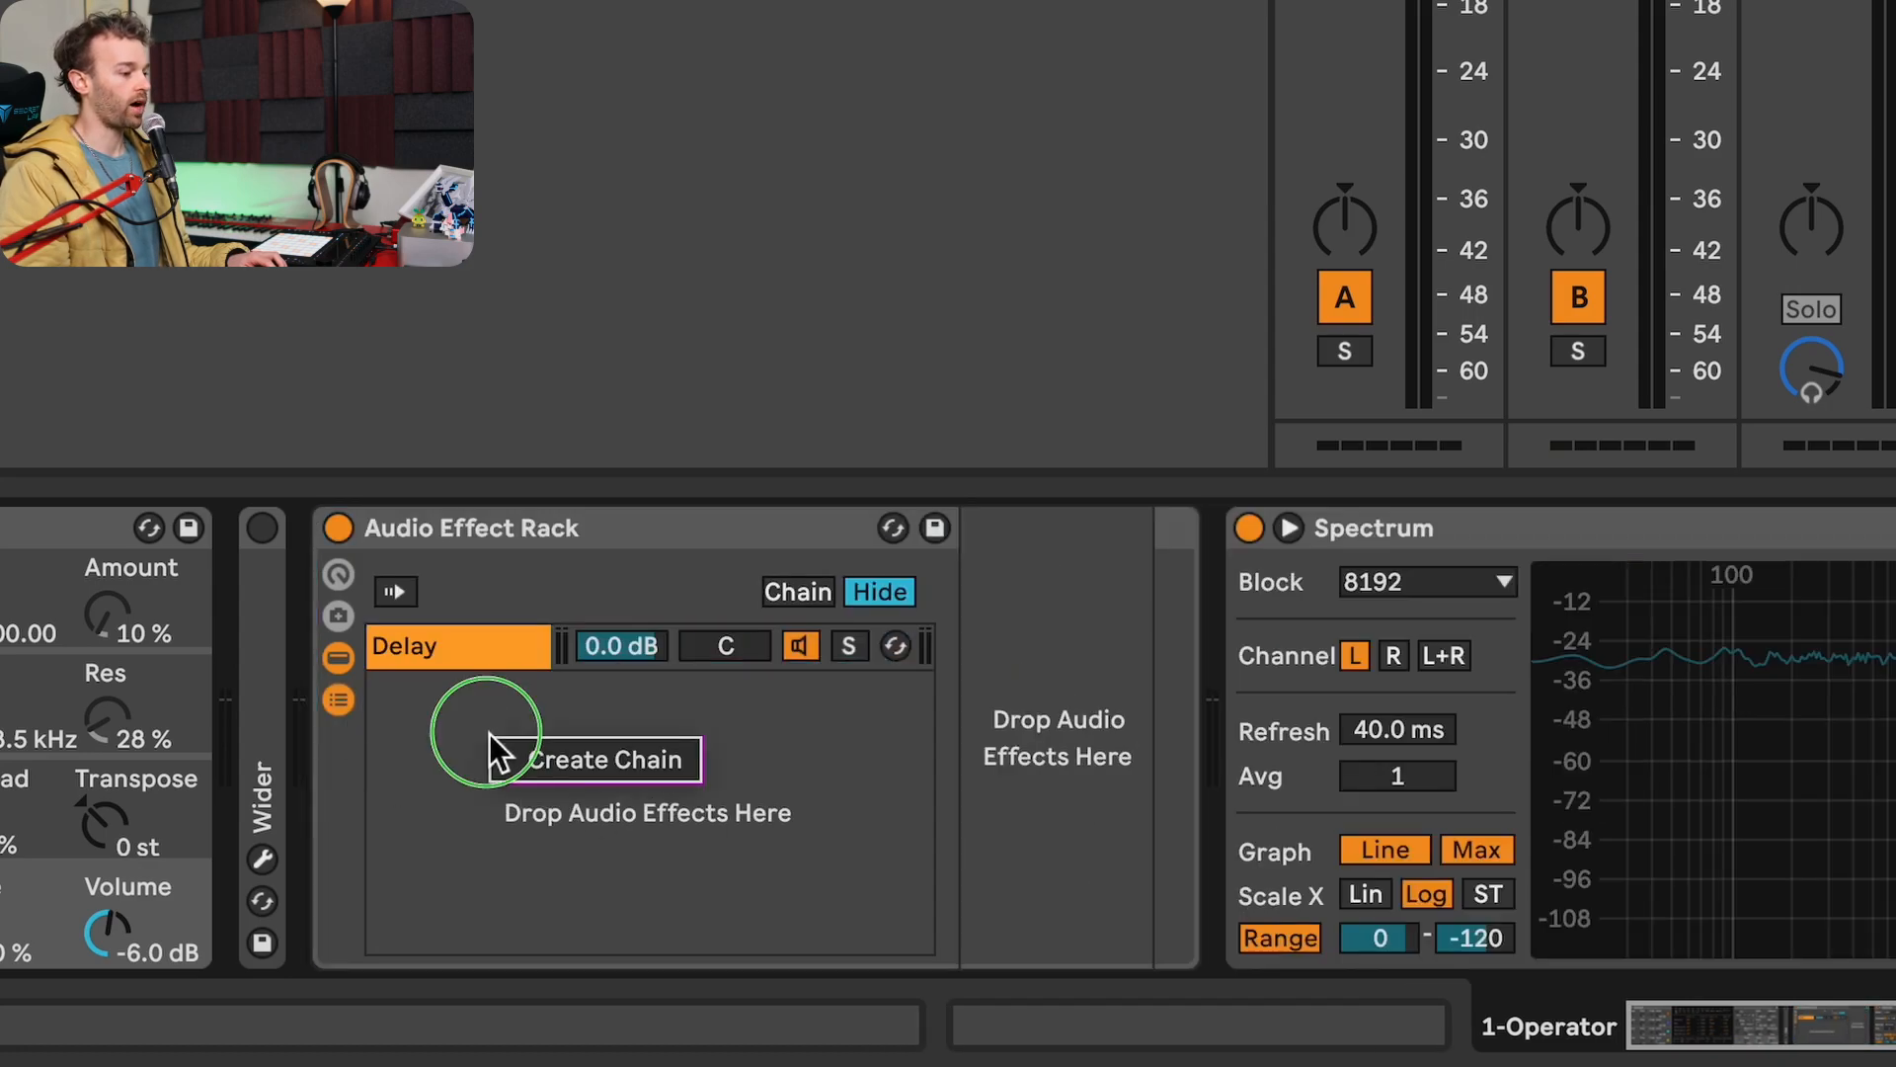
pyautogui.click(559, 766)
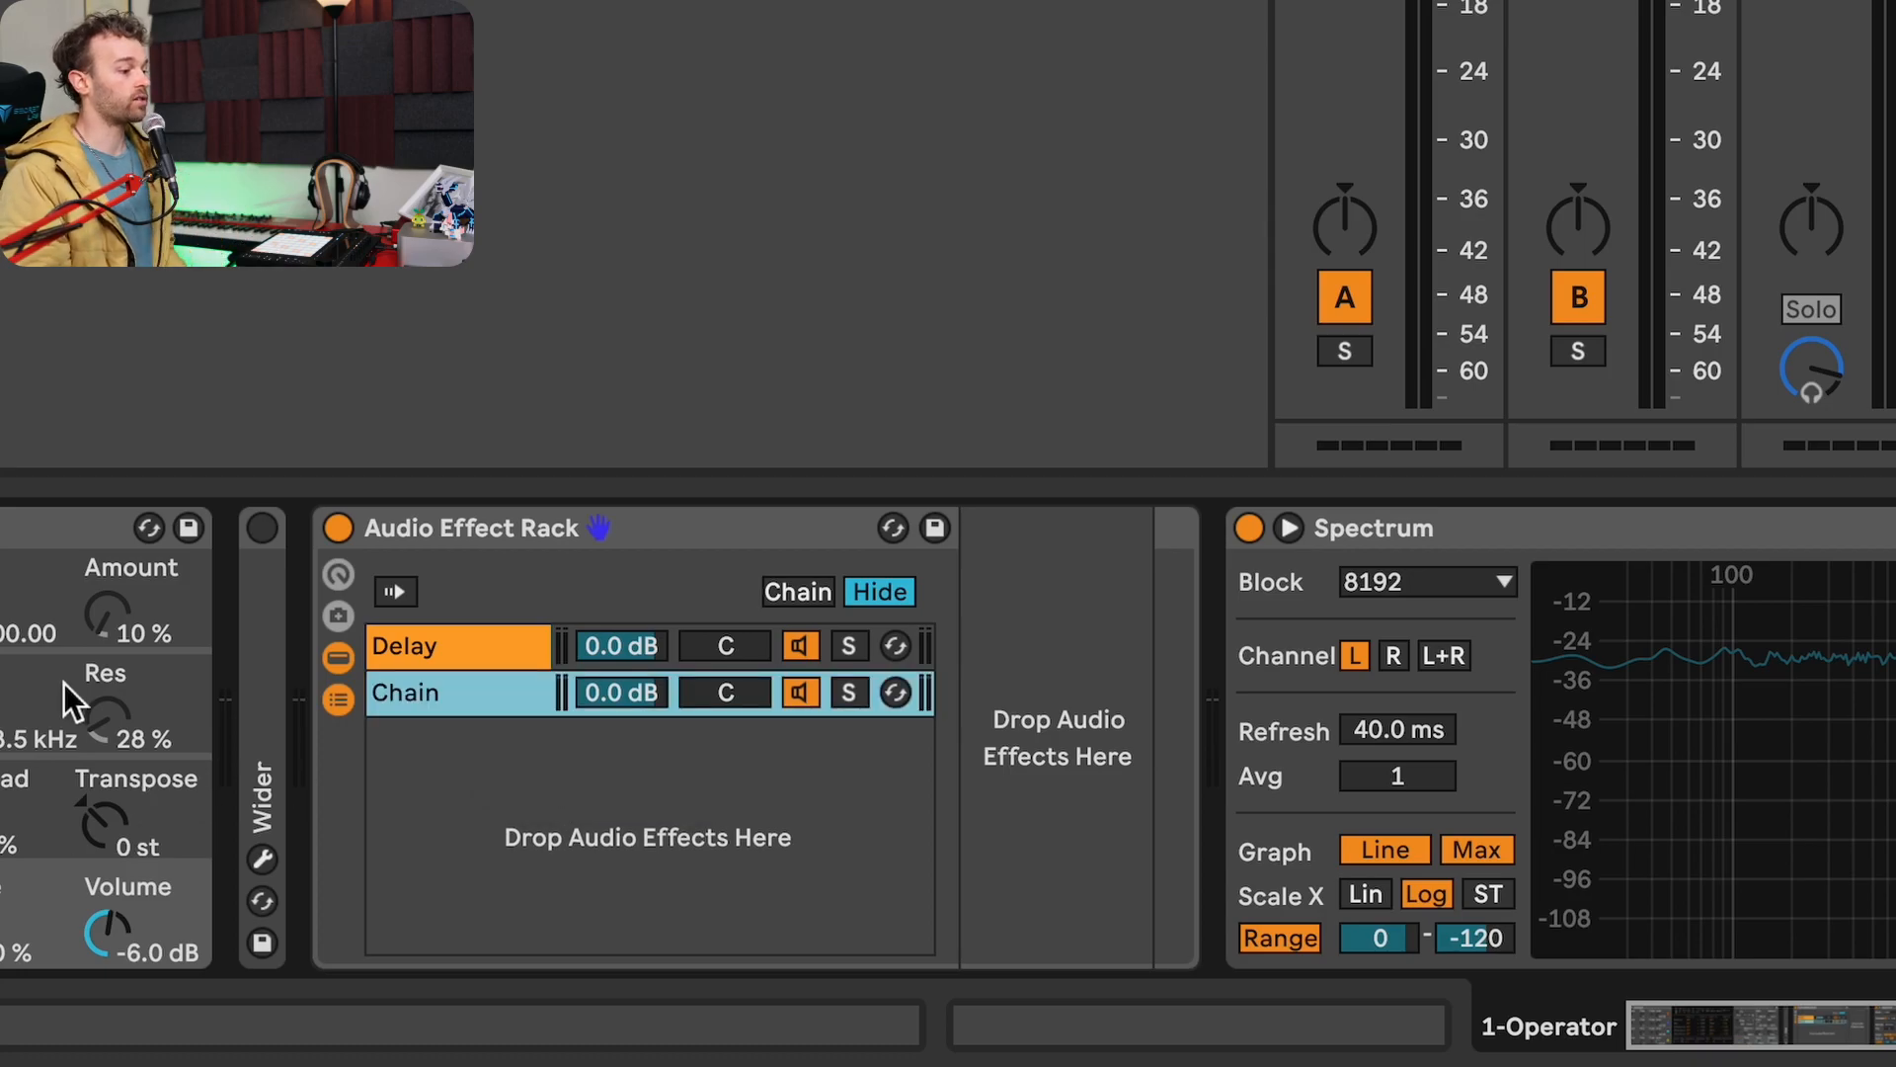
pyautogui.click(423, 645)
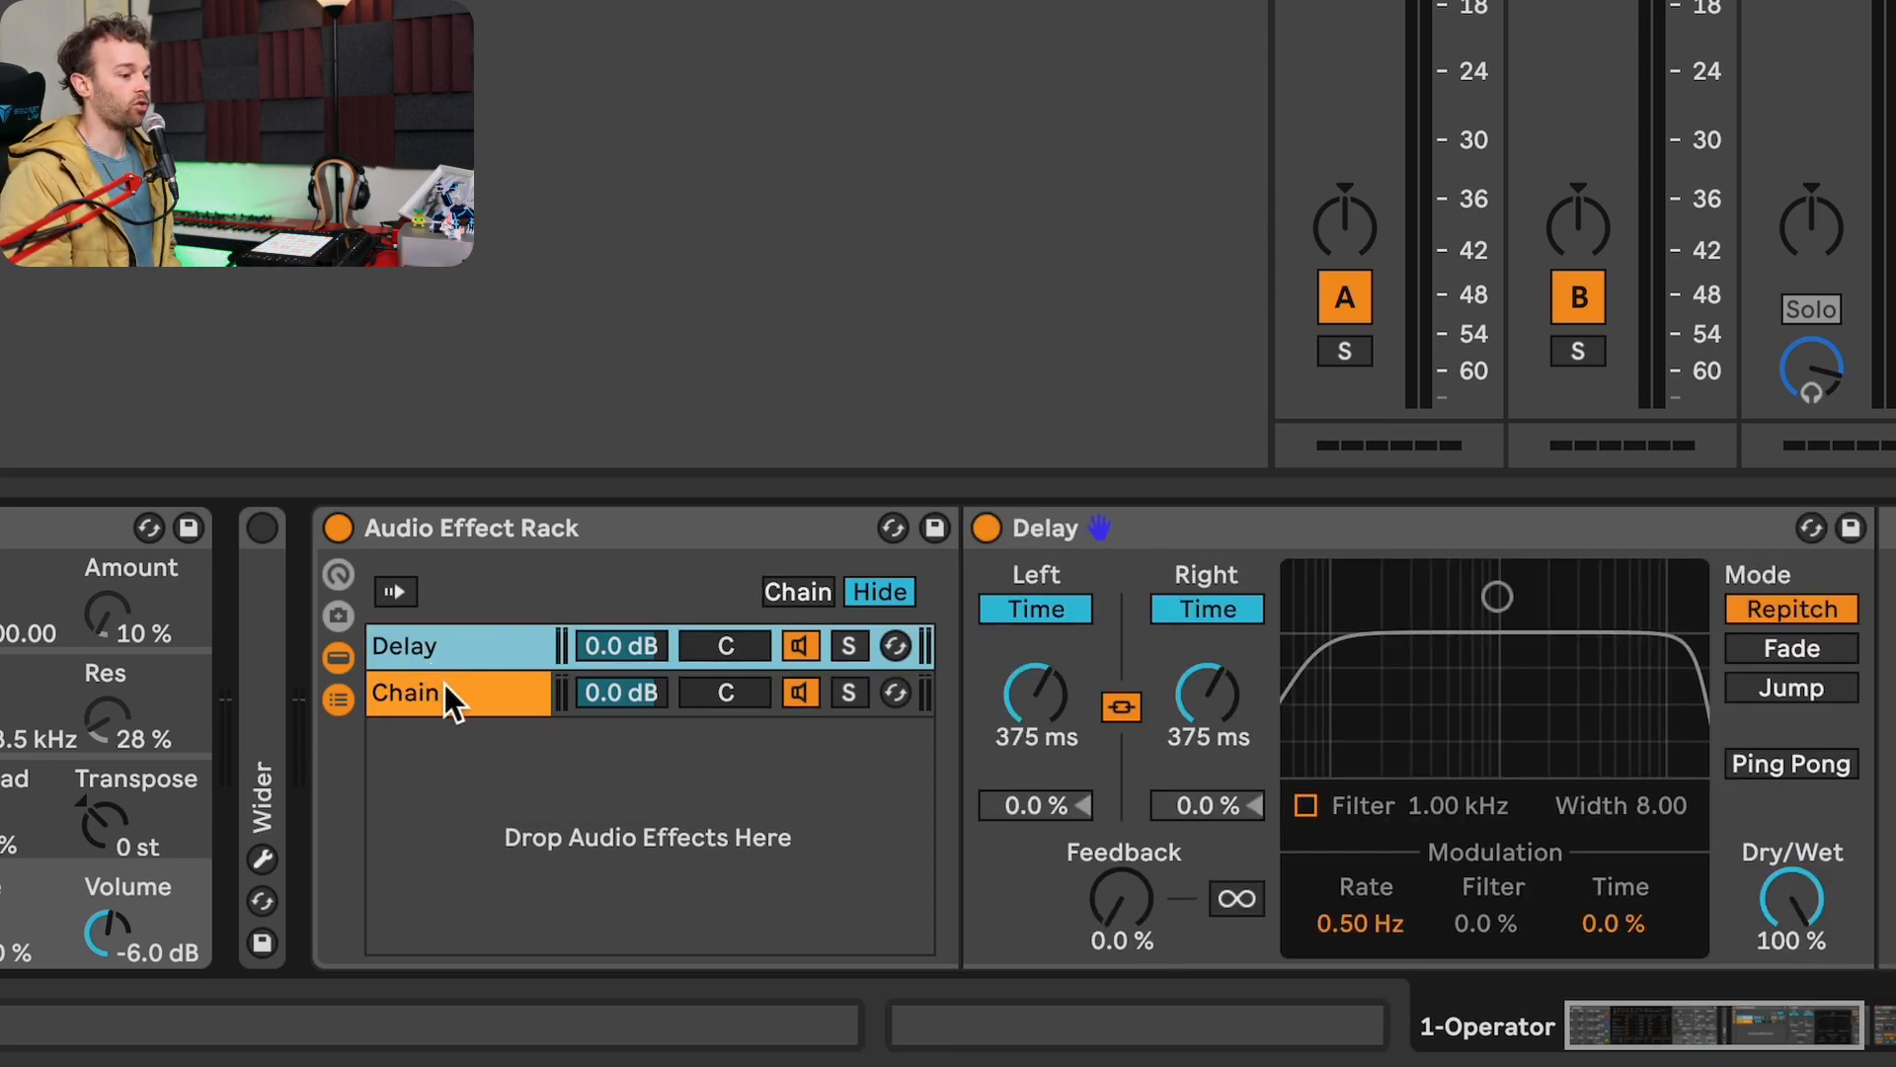
pyautogui.click(448, 689)
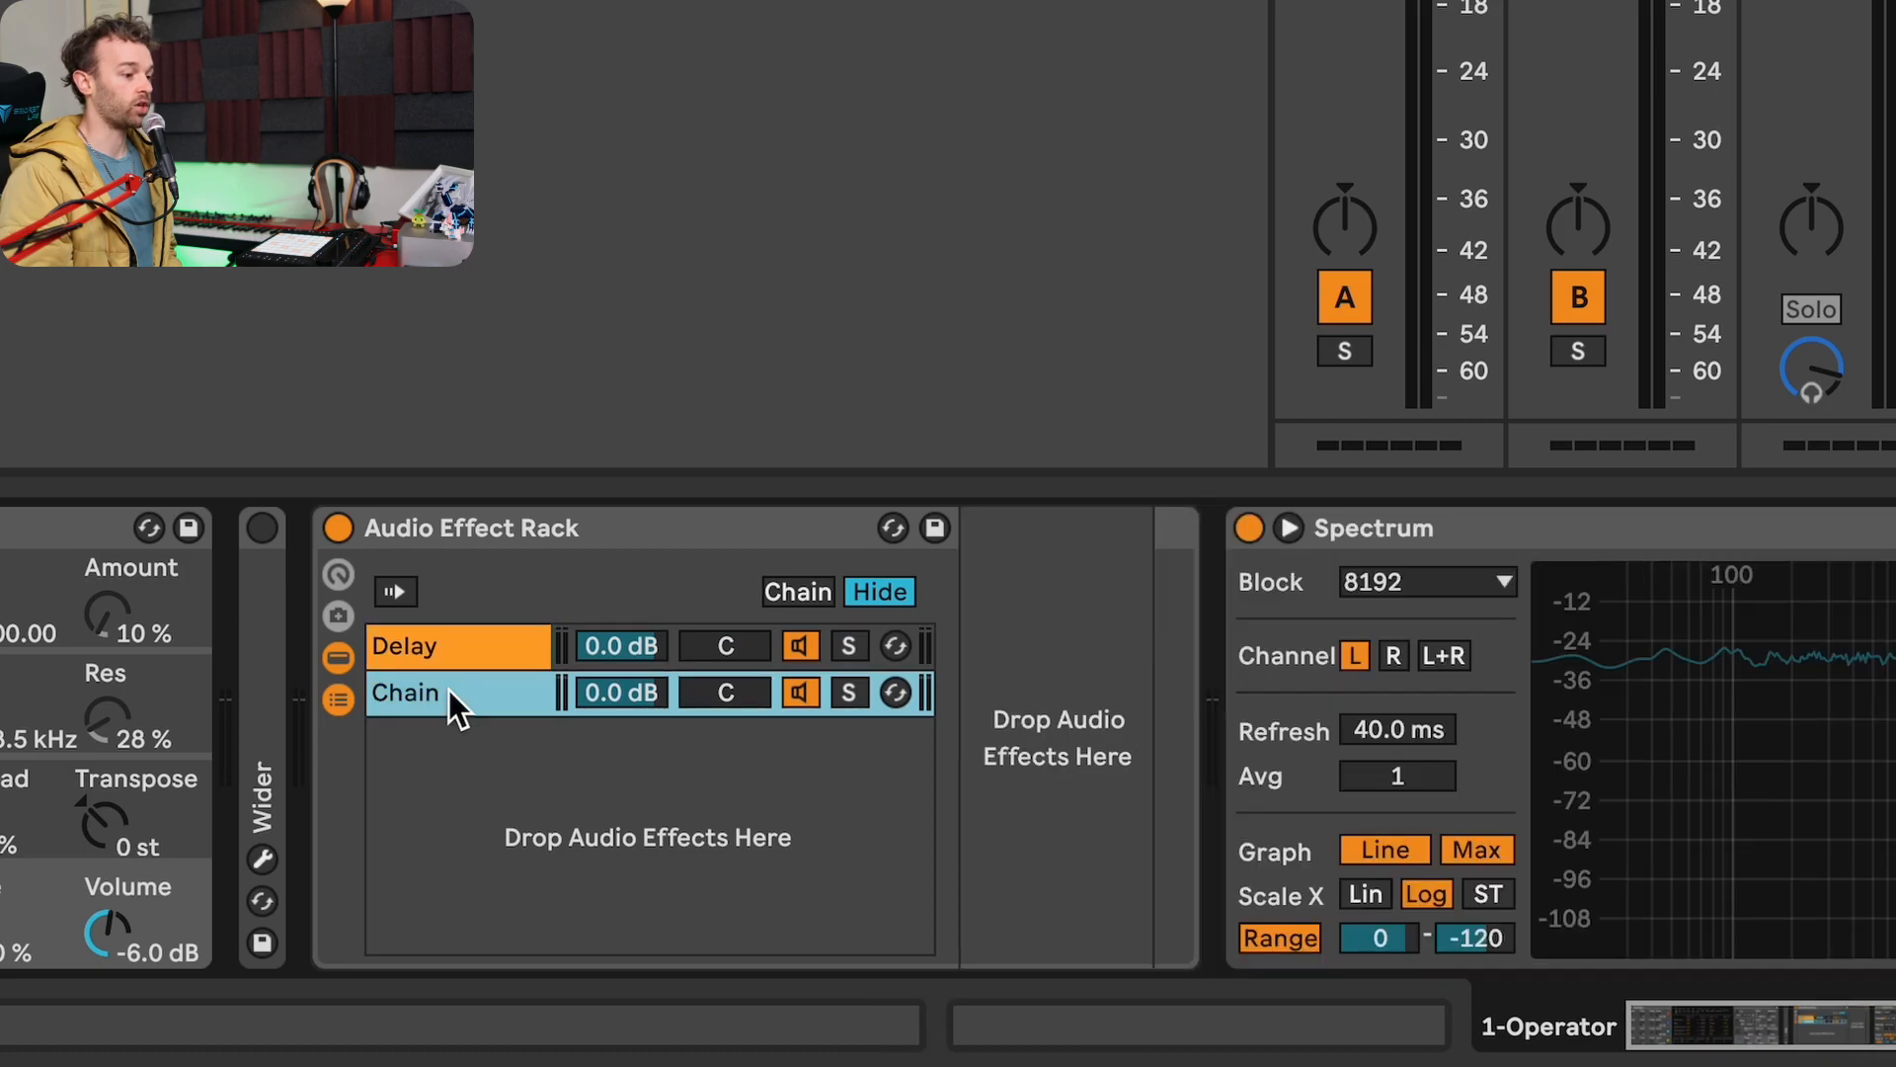
pyautogui.click(465, 640)
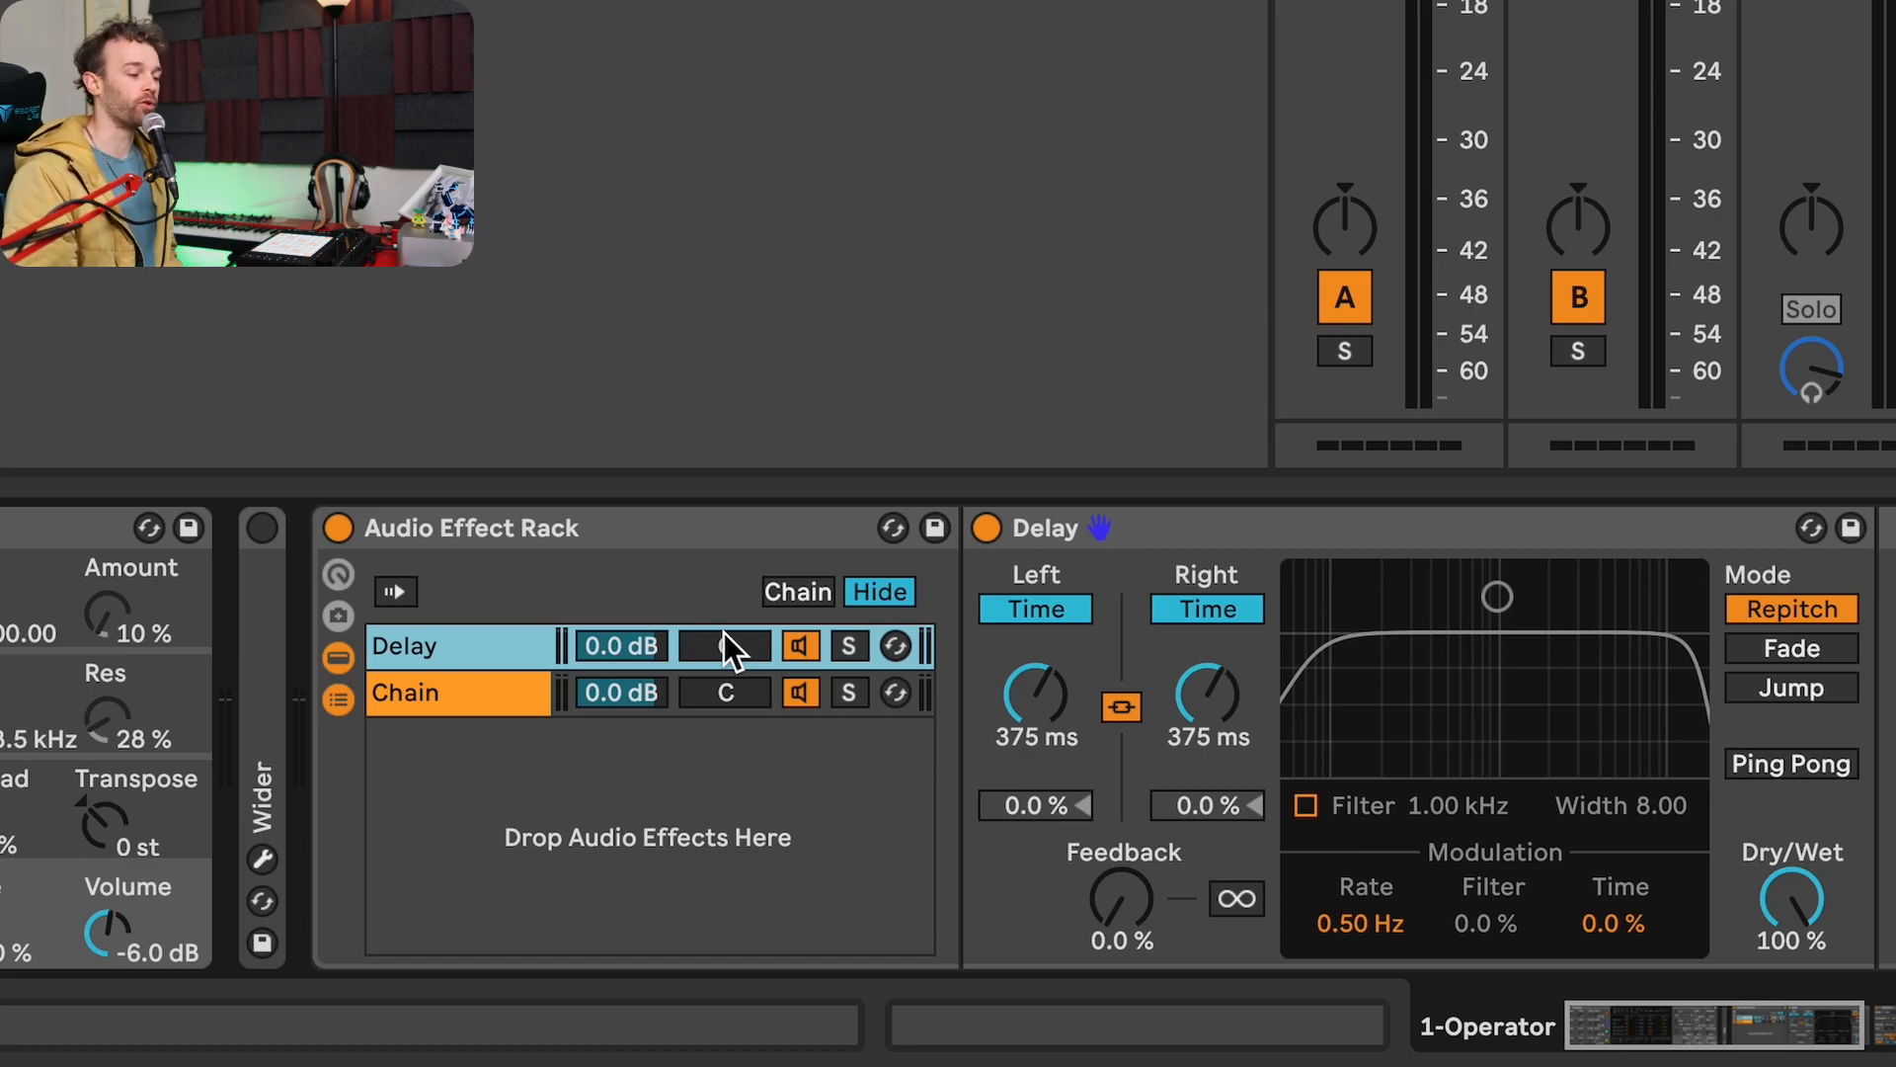
# Lower the Delay's linked left and right times to about 1 ms and sweep them up to 3.71 ms while watching the Spectrum.
pyautogui.moveTo(1209, 696); pyautogui.dragTo(1209, 855)
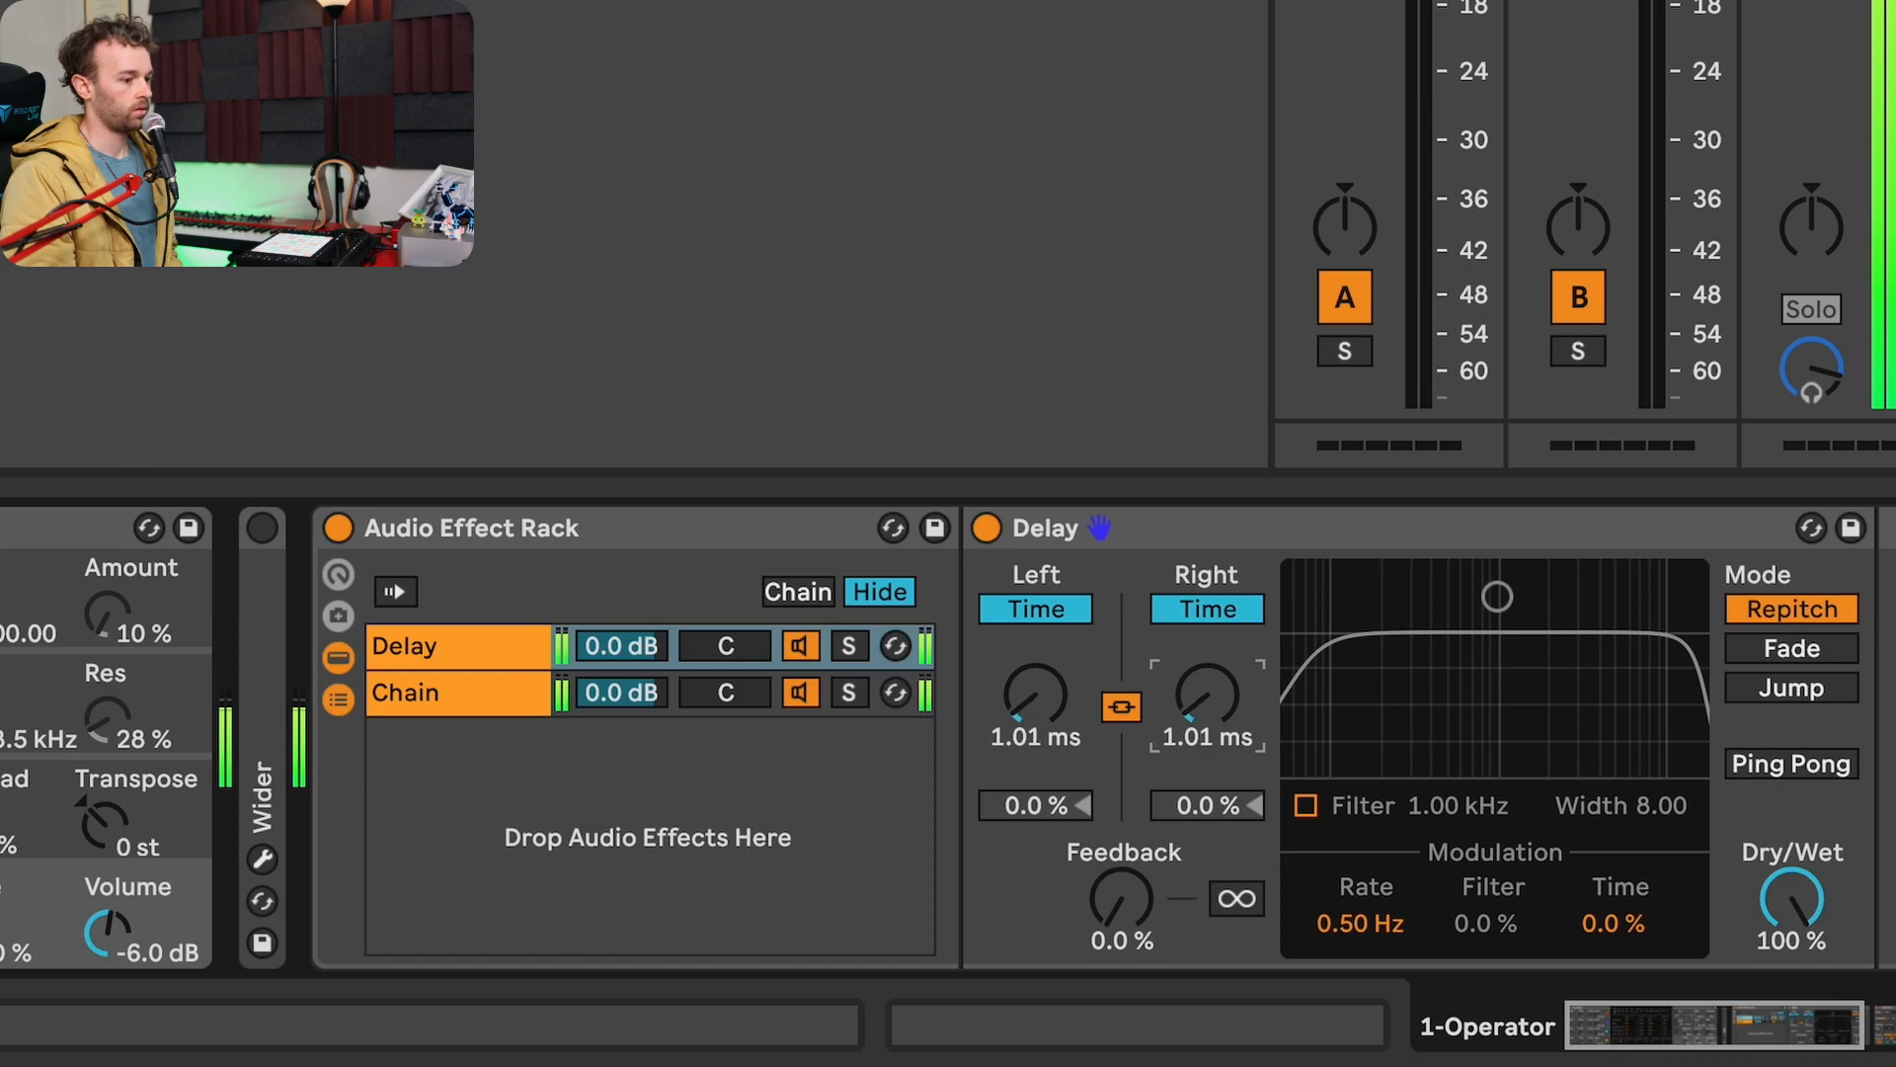
pyautogui.moveTo(1209, 869); pyautogui.dragTo(1209, 866)
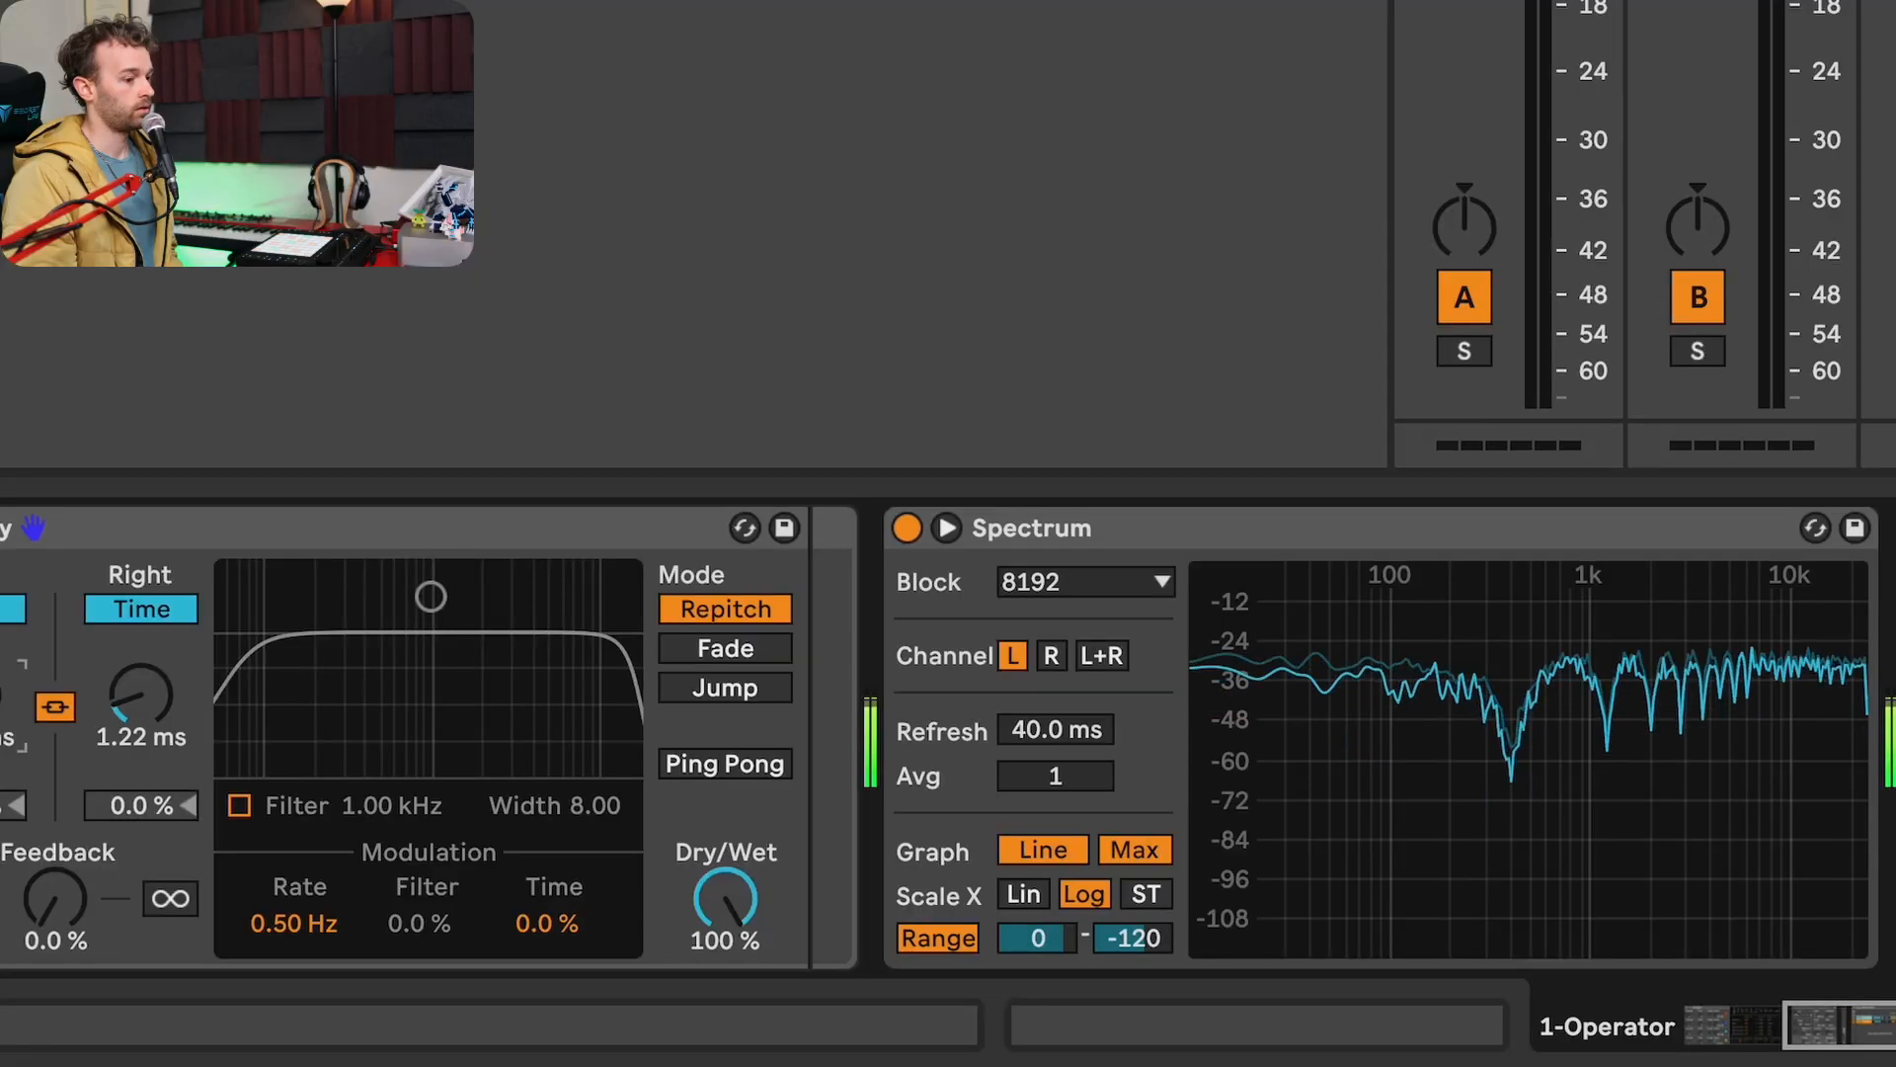
pyautogui.moveTo(1526, 731)
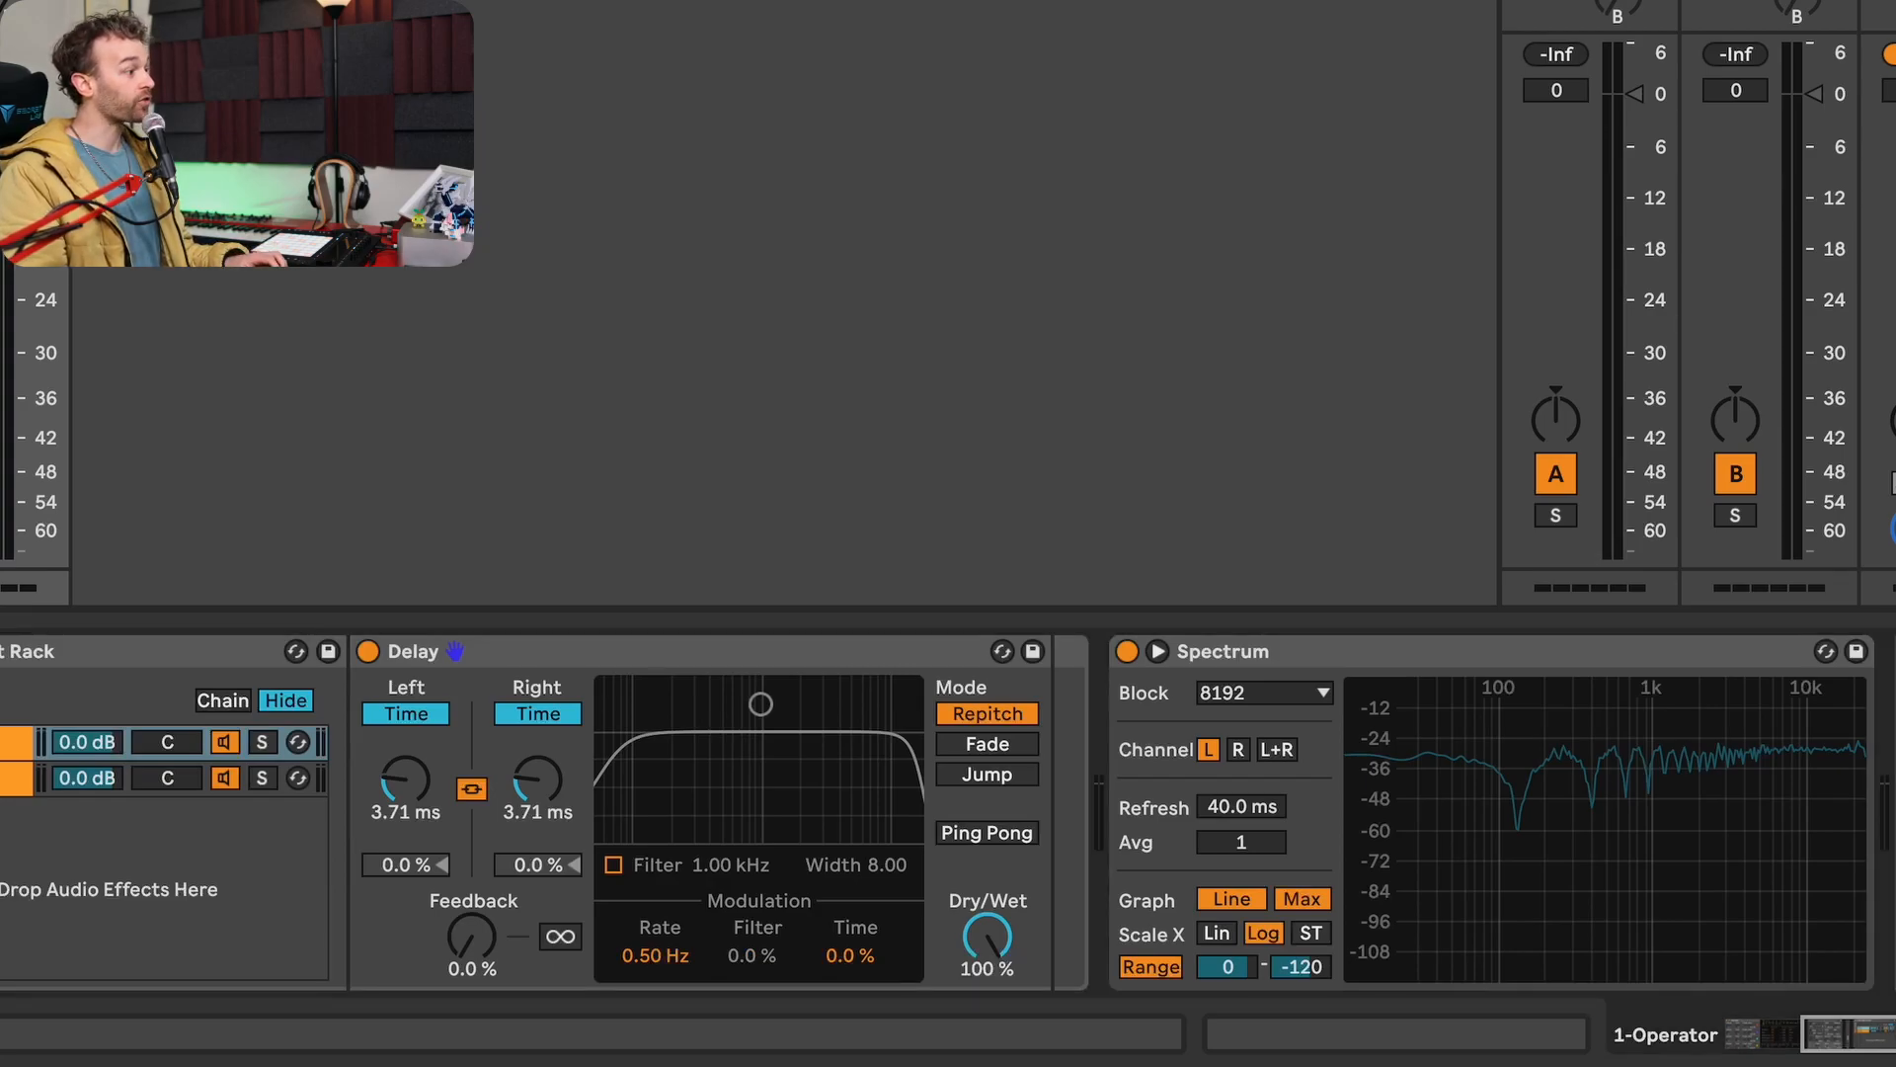
# Add a Utility after the Delay in its chain and invert the phase of both the left and right inputs.
pyautogui.moveTo(608, 514); pyautogui.dragTo(1051, 755)
pyautogui.hscroll(5, 1047, 751)
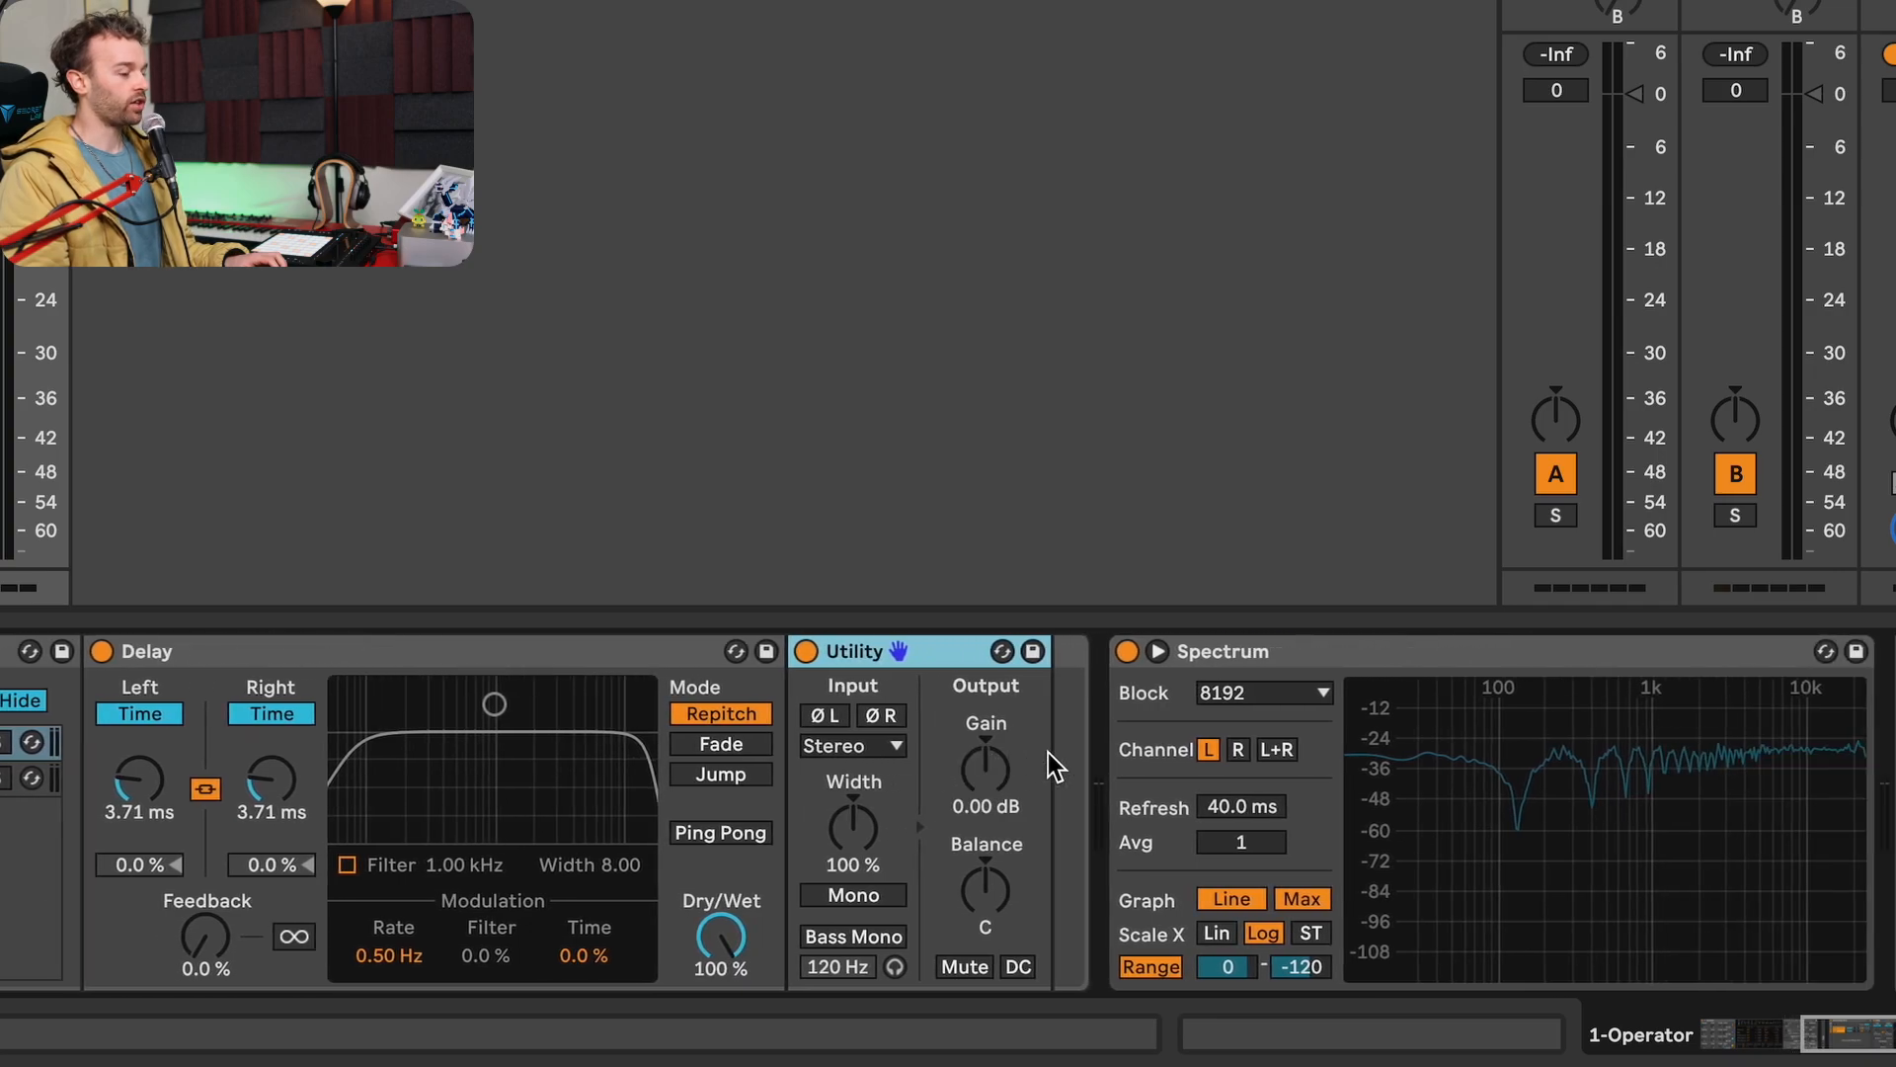
pyautogui.click(834, 717)
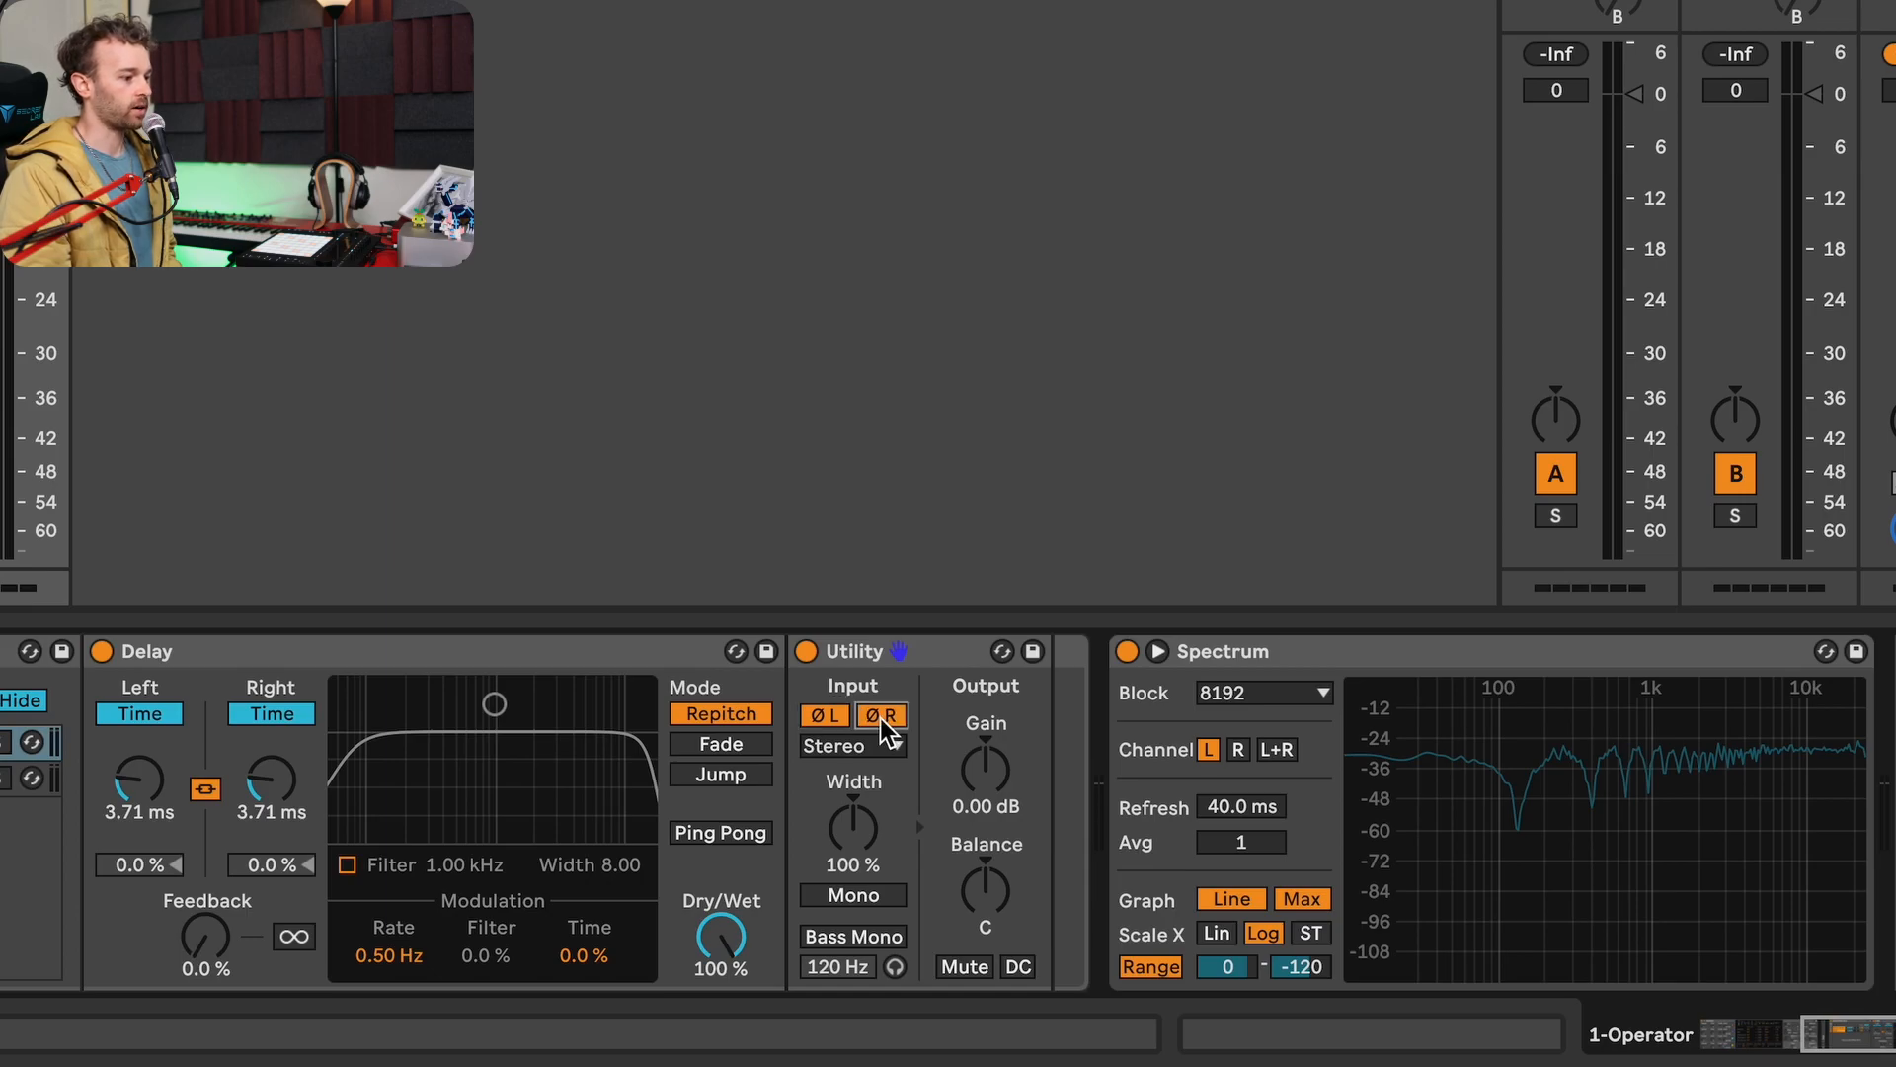
# Set the Spectrum channel to L+R and toggle the Utility off and on to compare the response with and without phase inversion.
pyautogui.click(1239, 750)
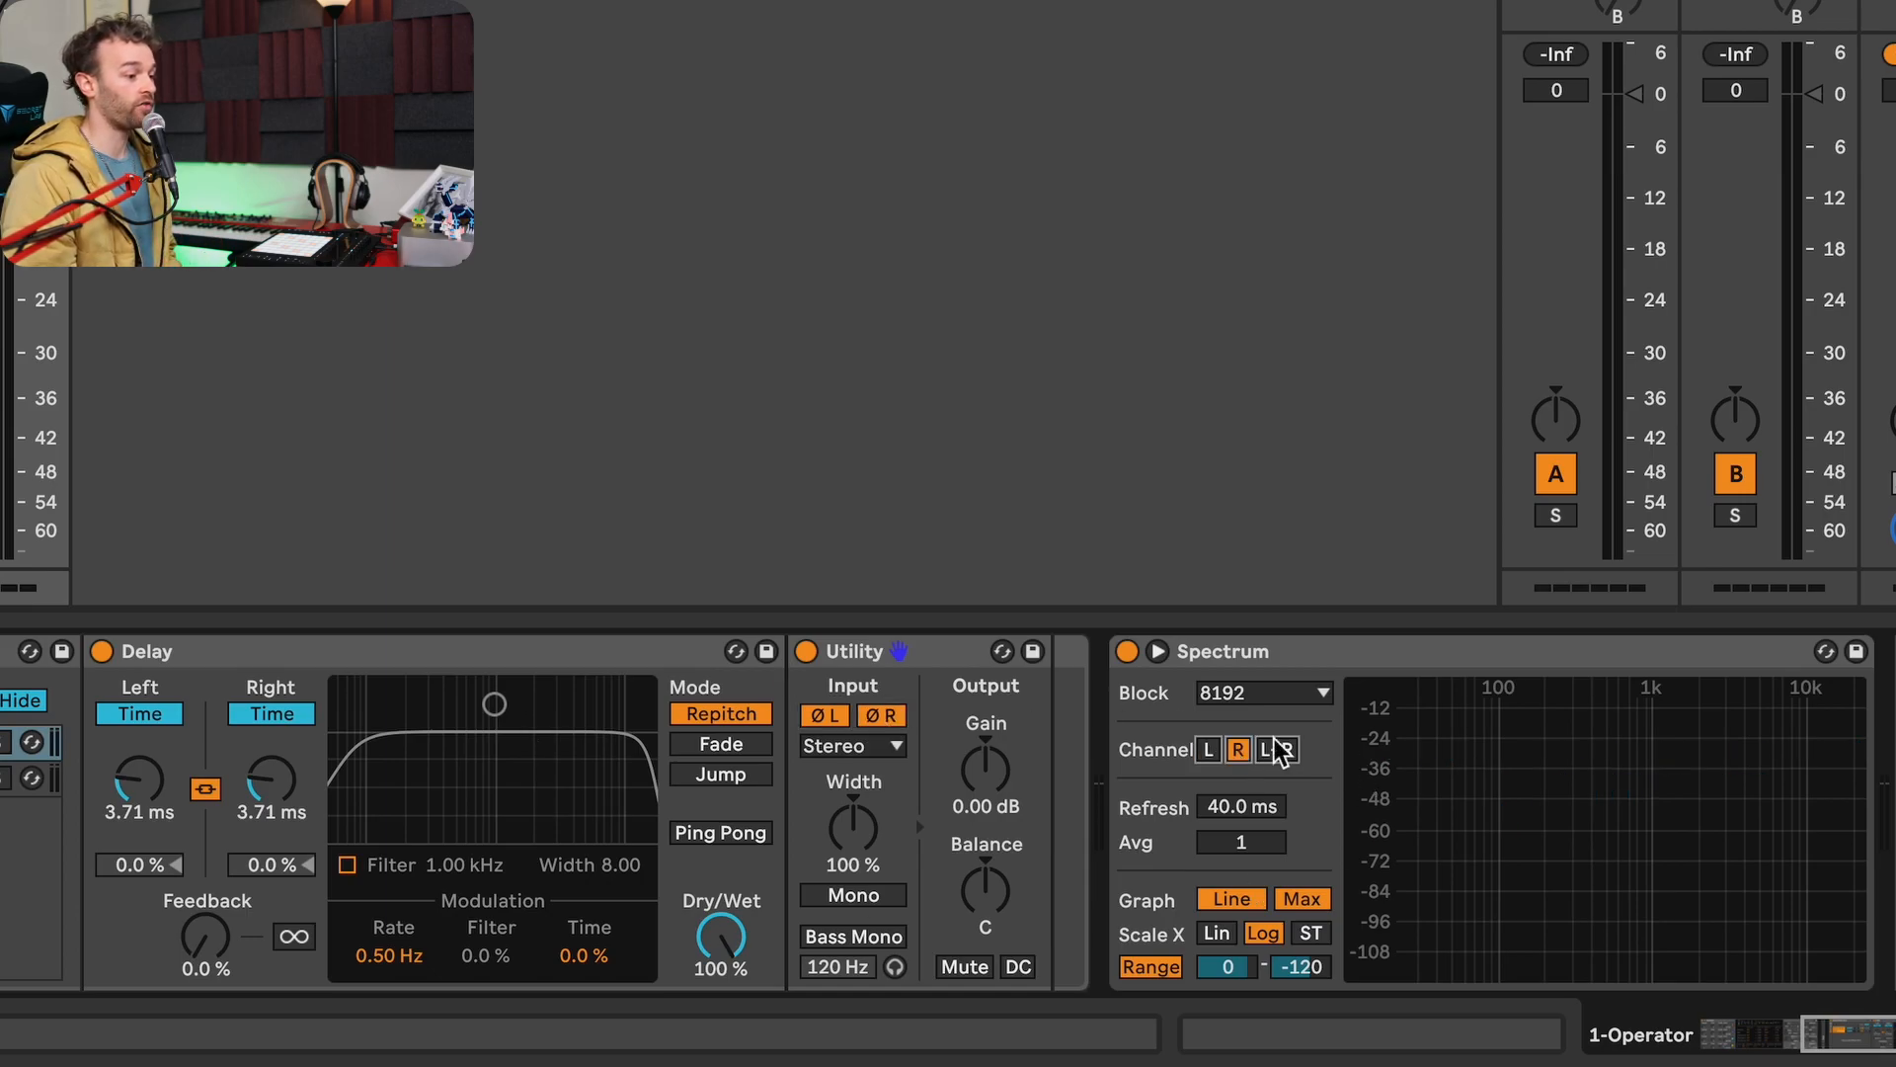
pyautogui.click(1285, 751)
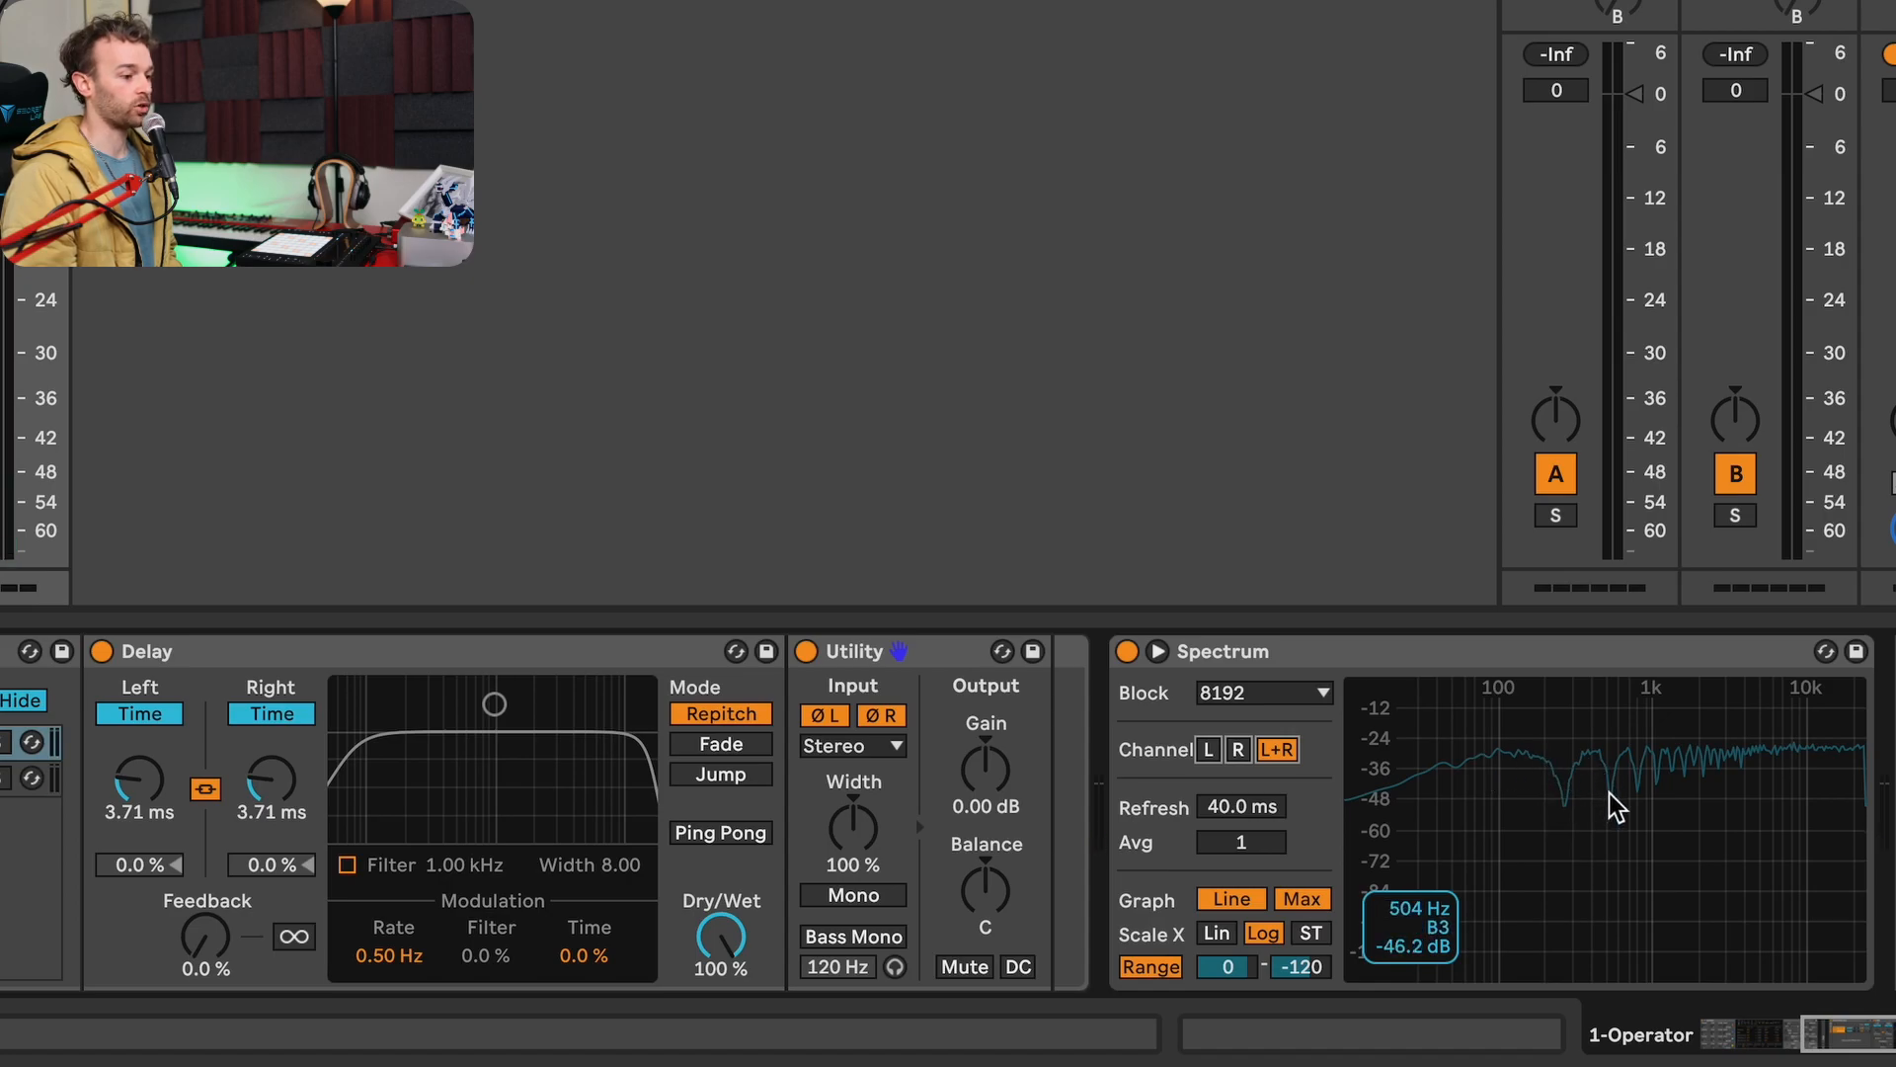
pyautogui.click(807, 651)
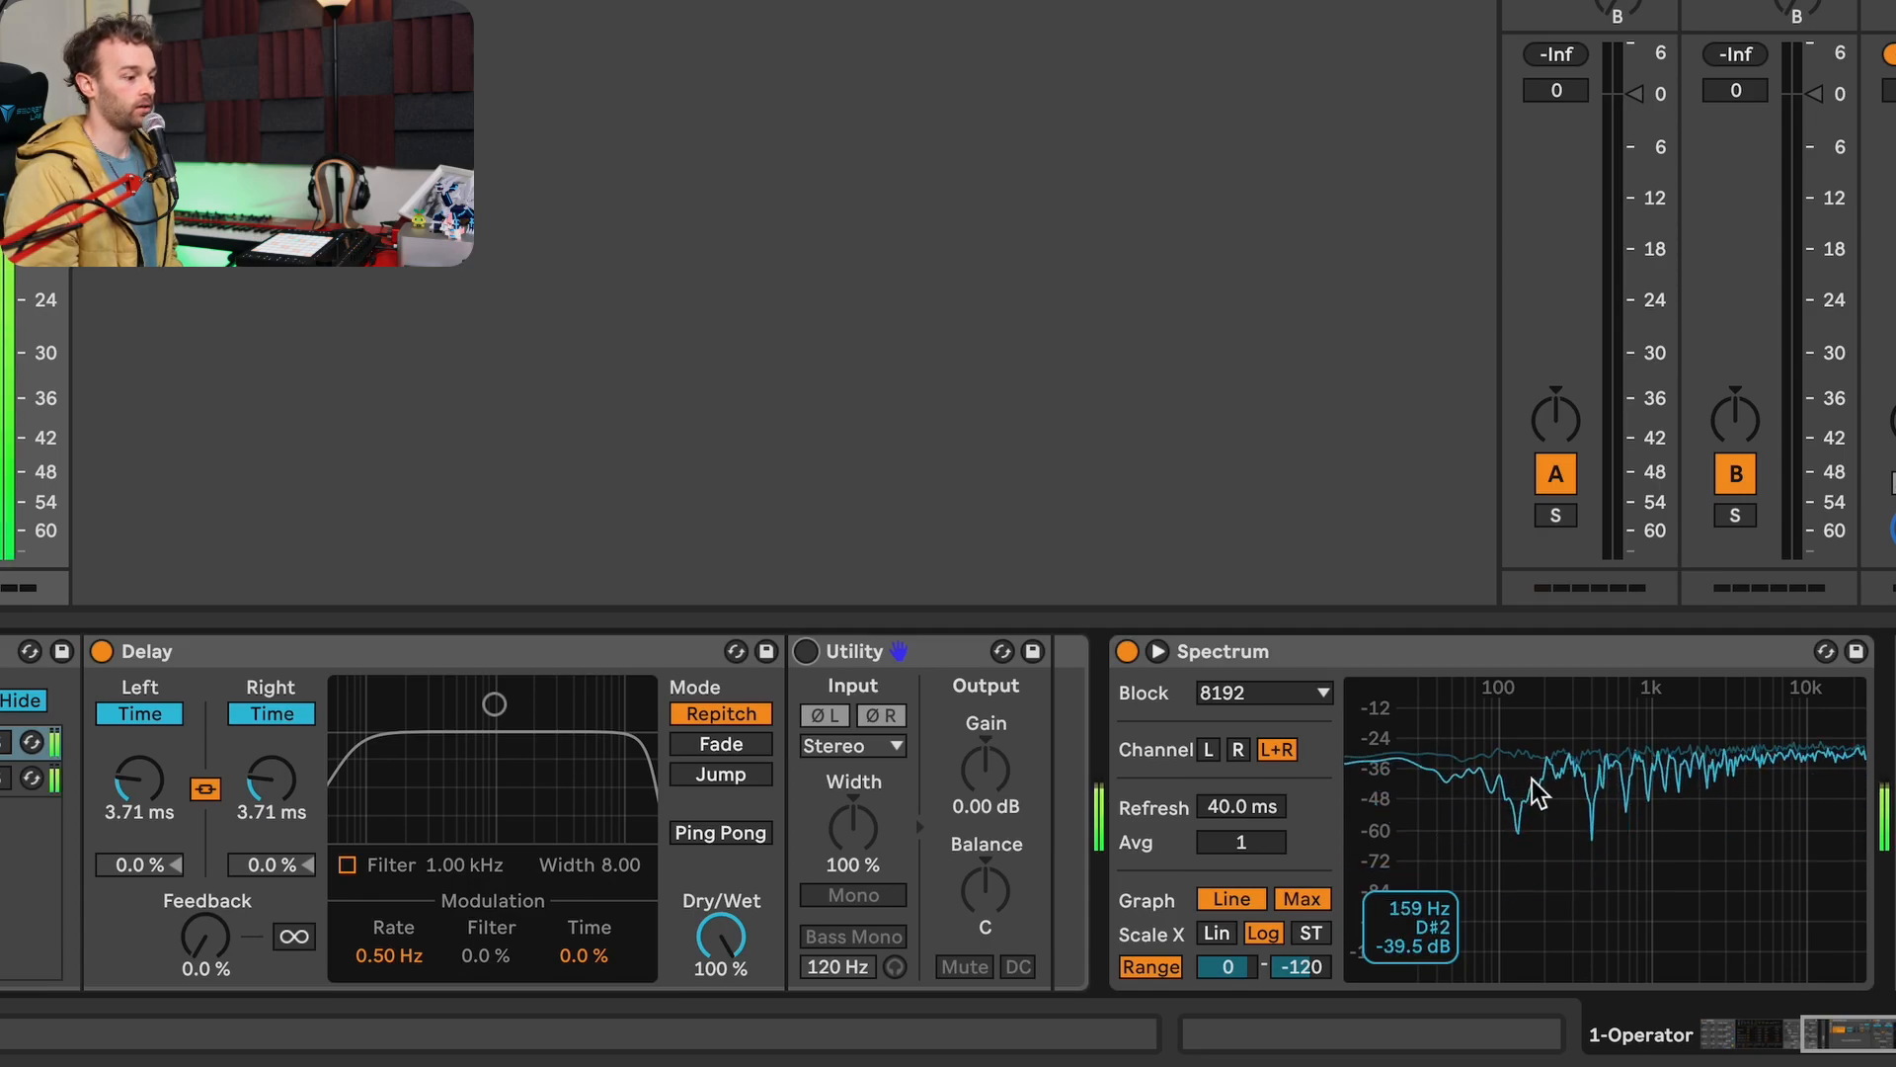
pyautogui.click(814, 654)
pyautogui.click(814, 654)
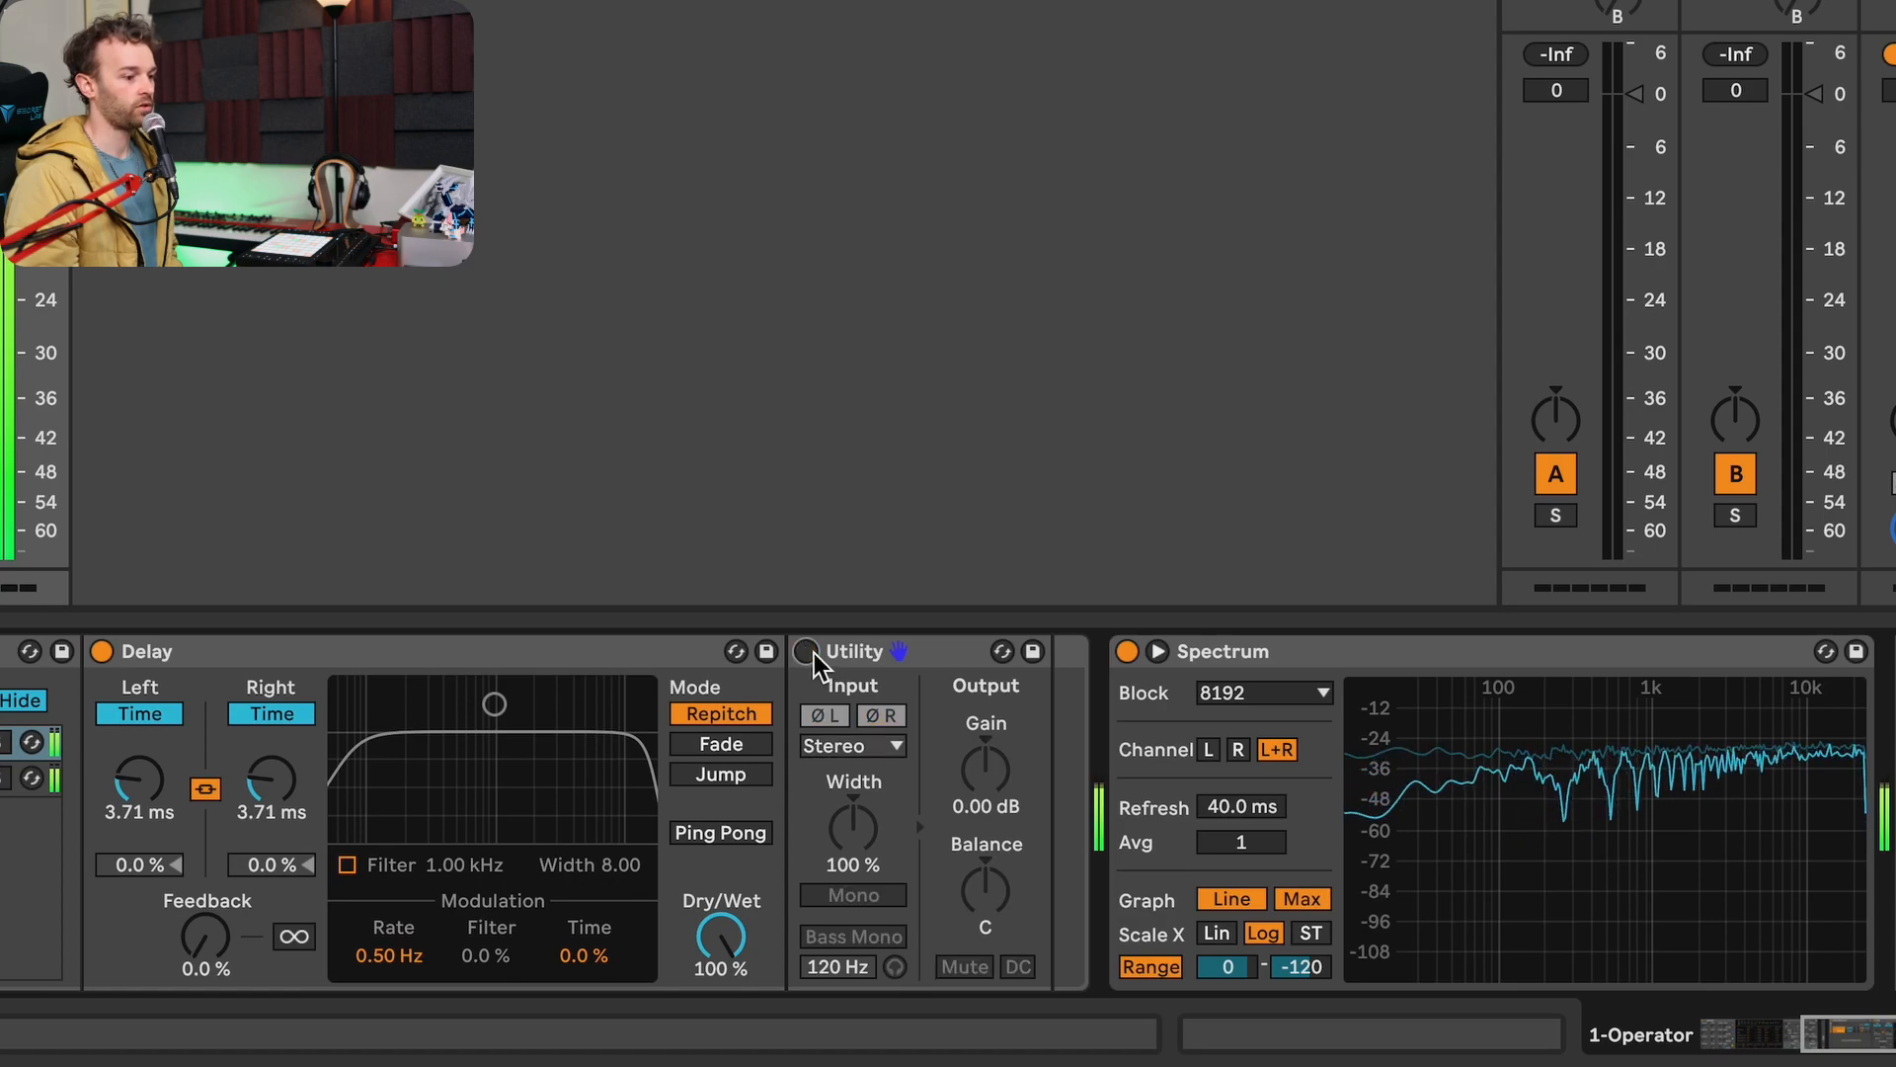
pyautogui.click(814, 654)
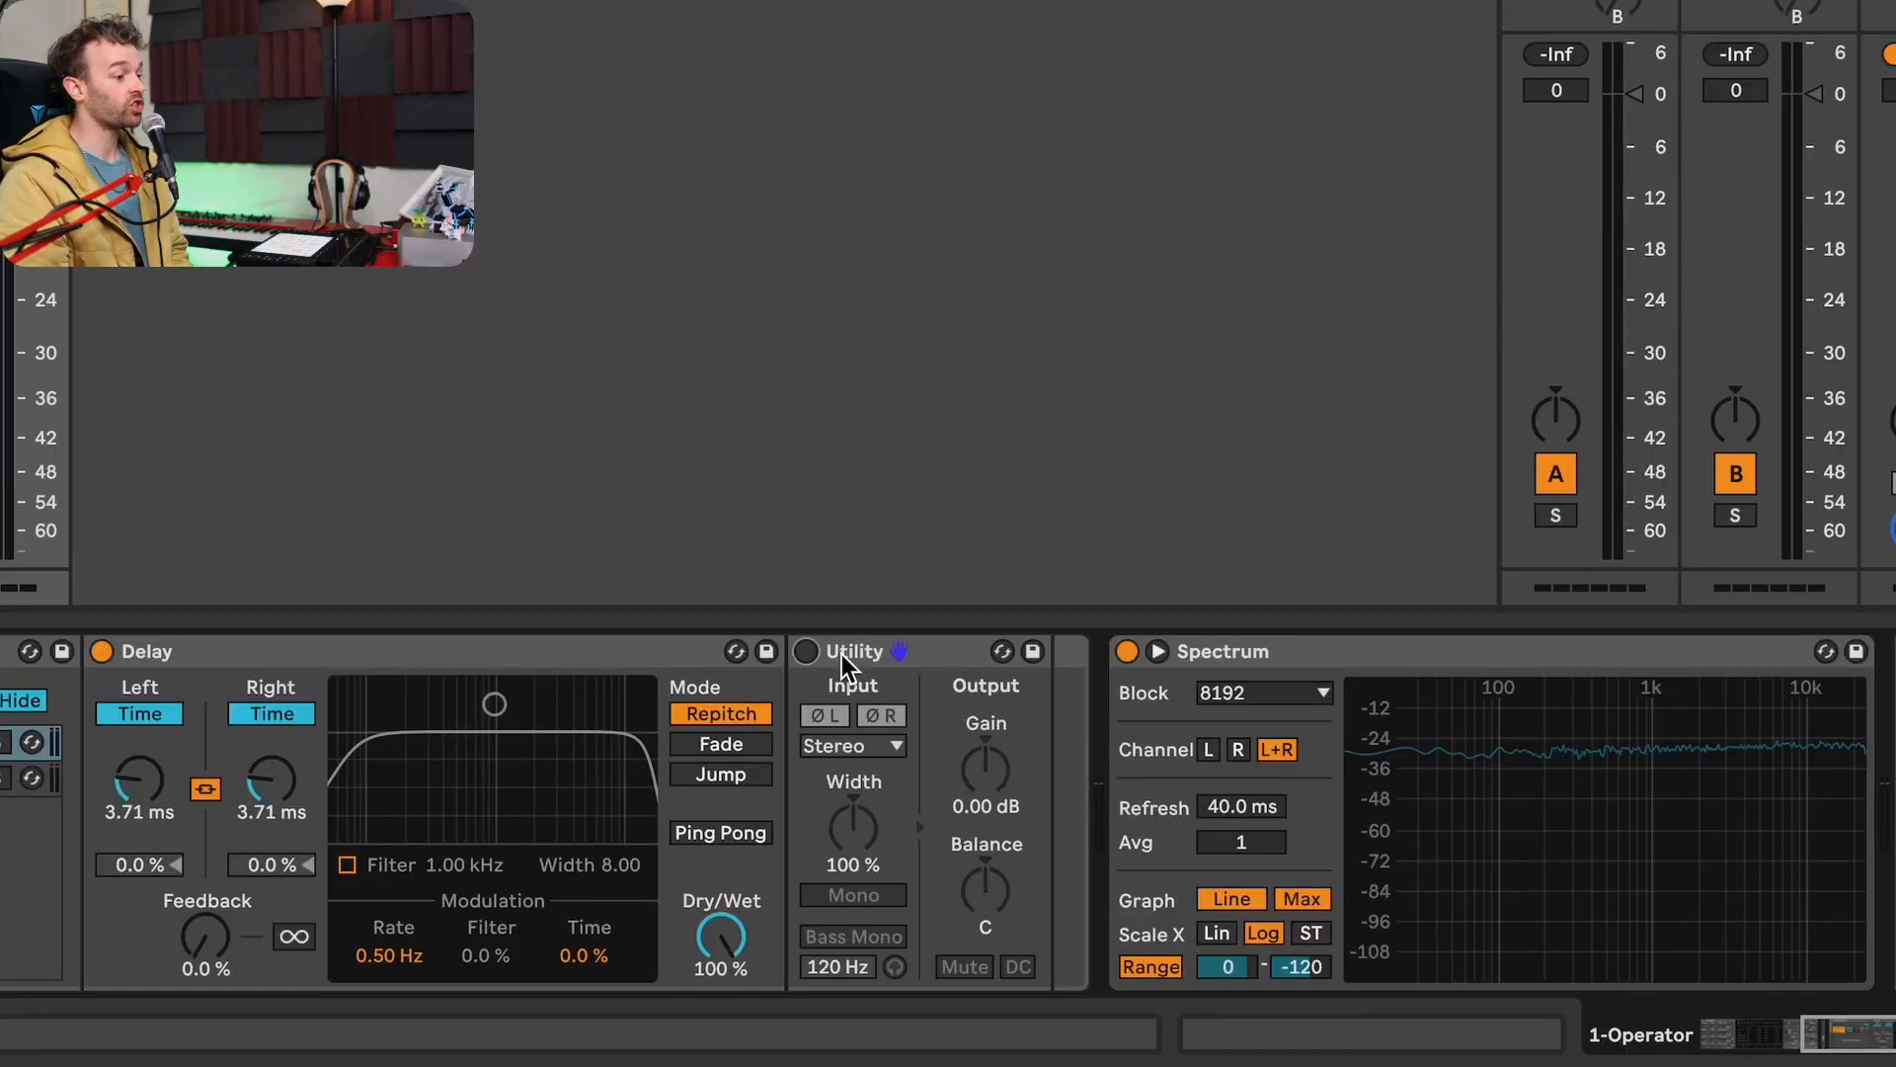
# Enable the Utility and turn off its right-channel phase inversion, leaving only the left channel inverted.
pyautogui.click(839, 654)
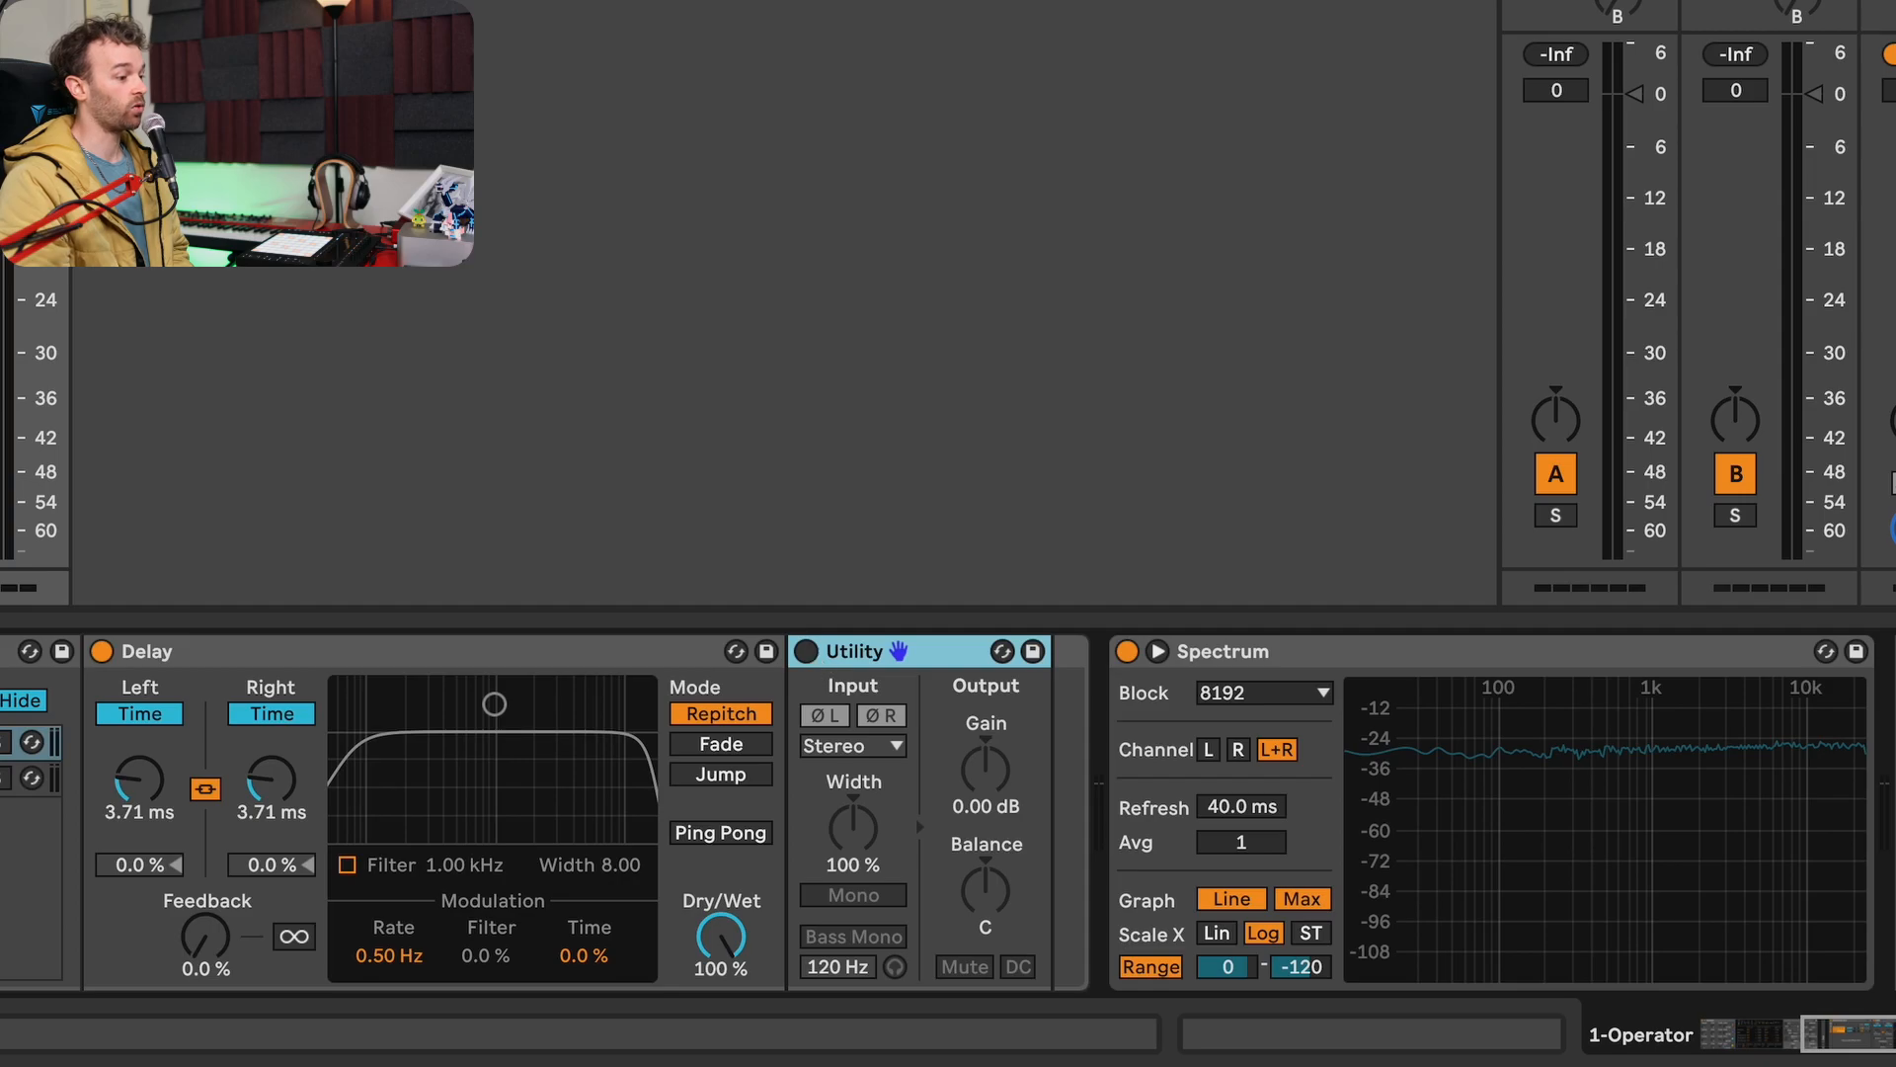
pyautogui.click(808, 652)
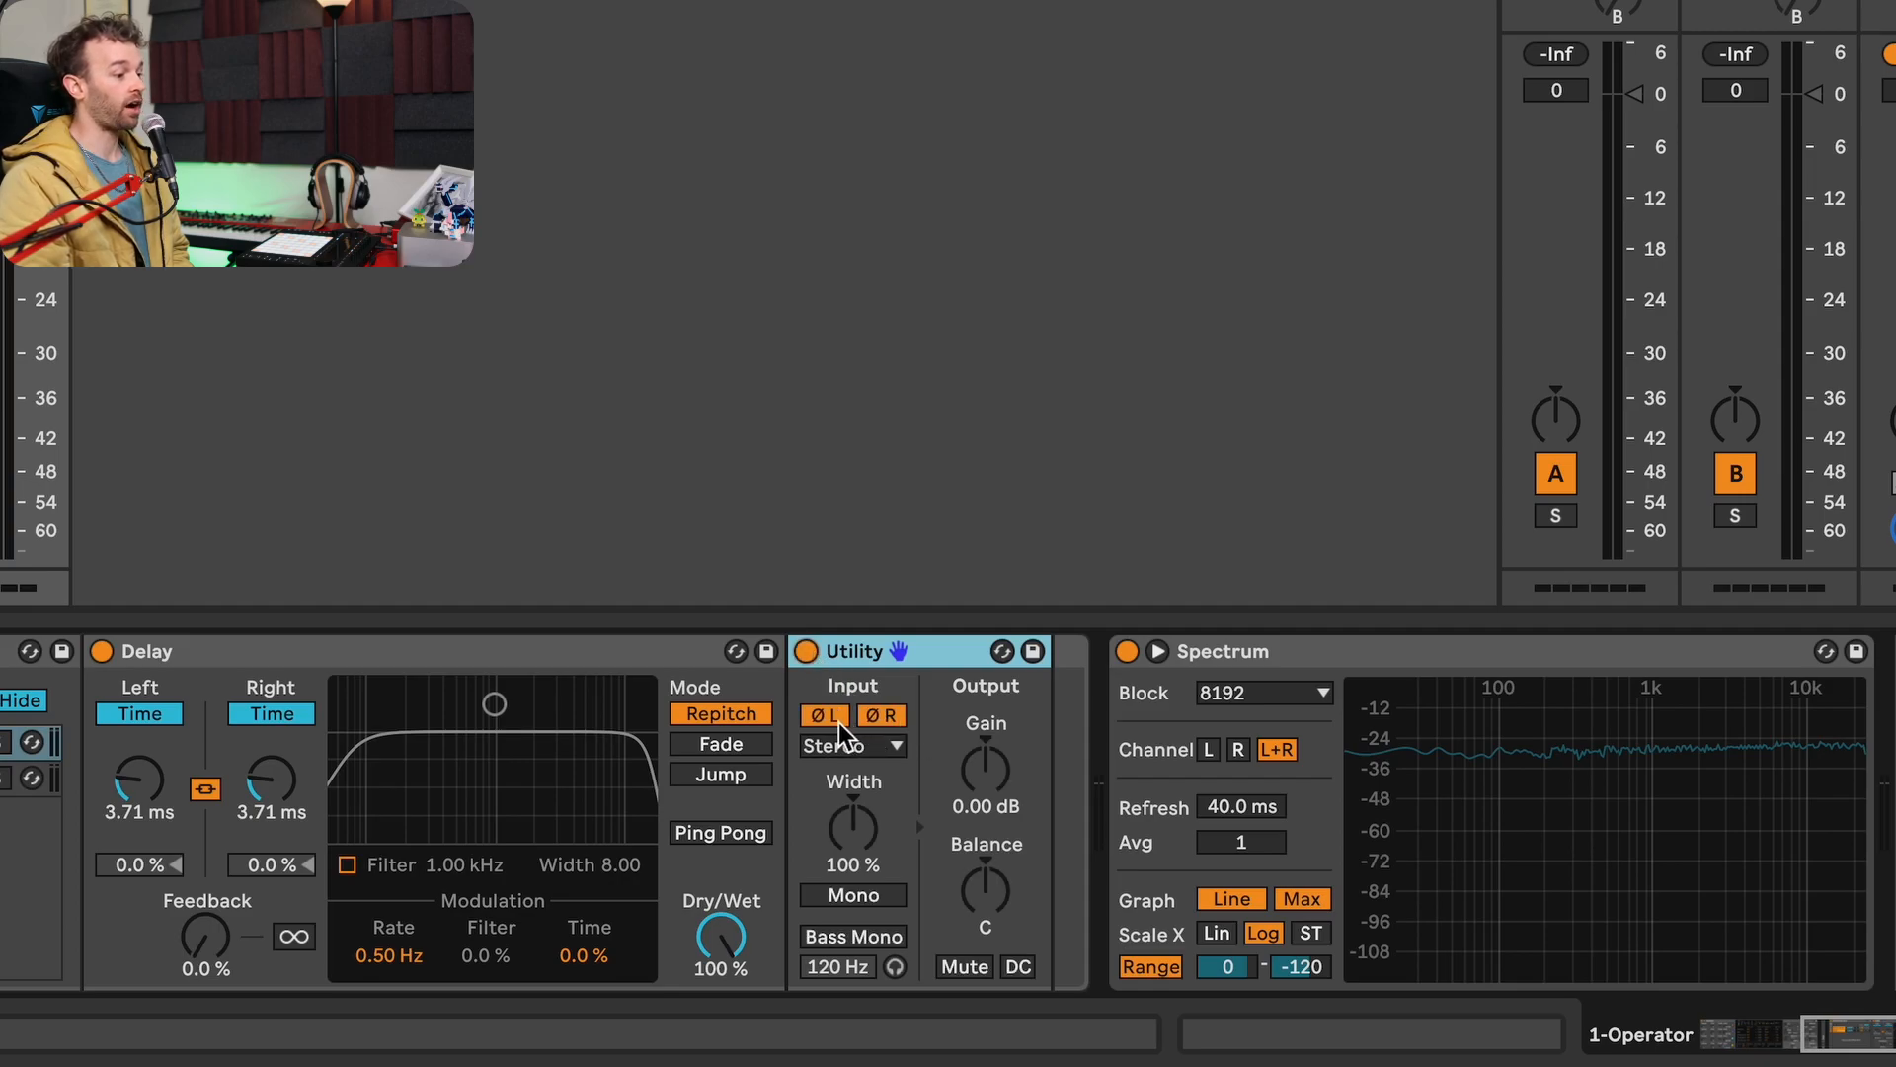
pyautogui.click(891, 714)
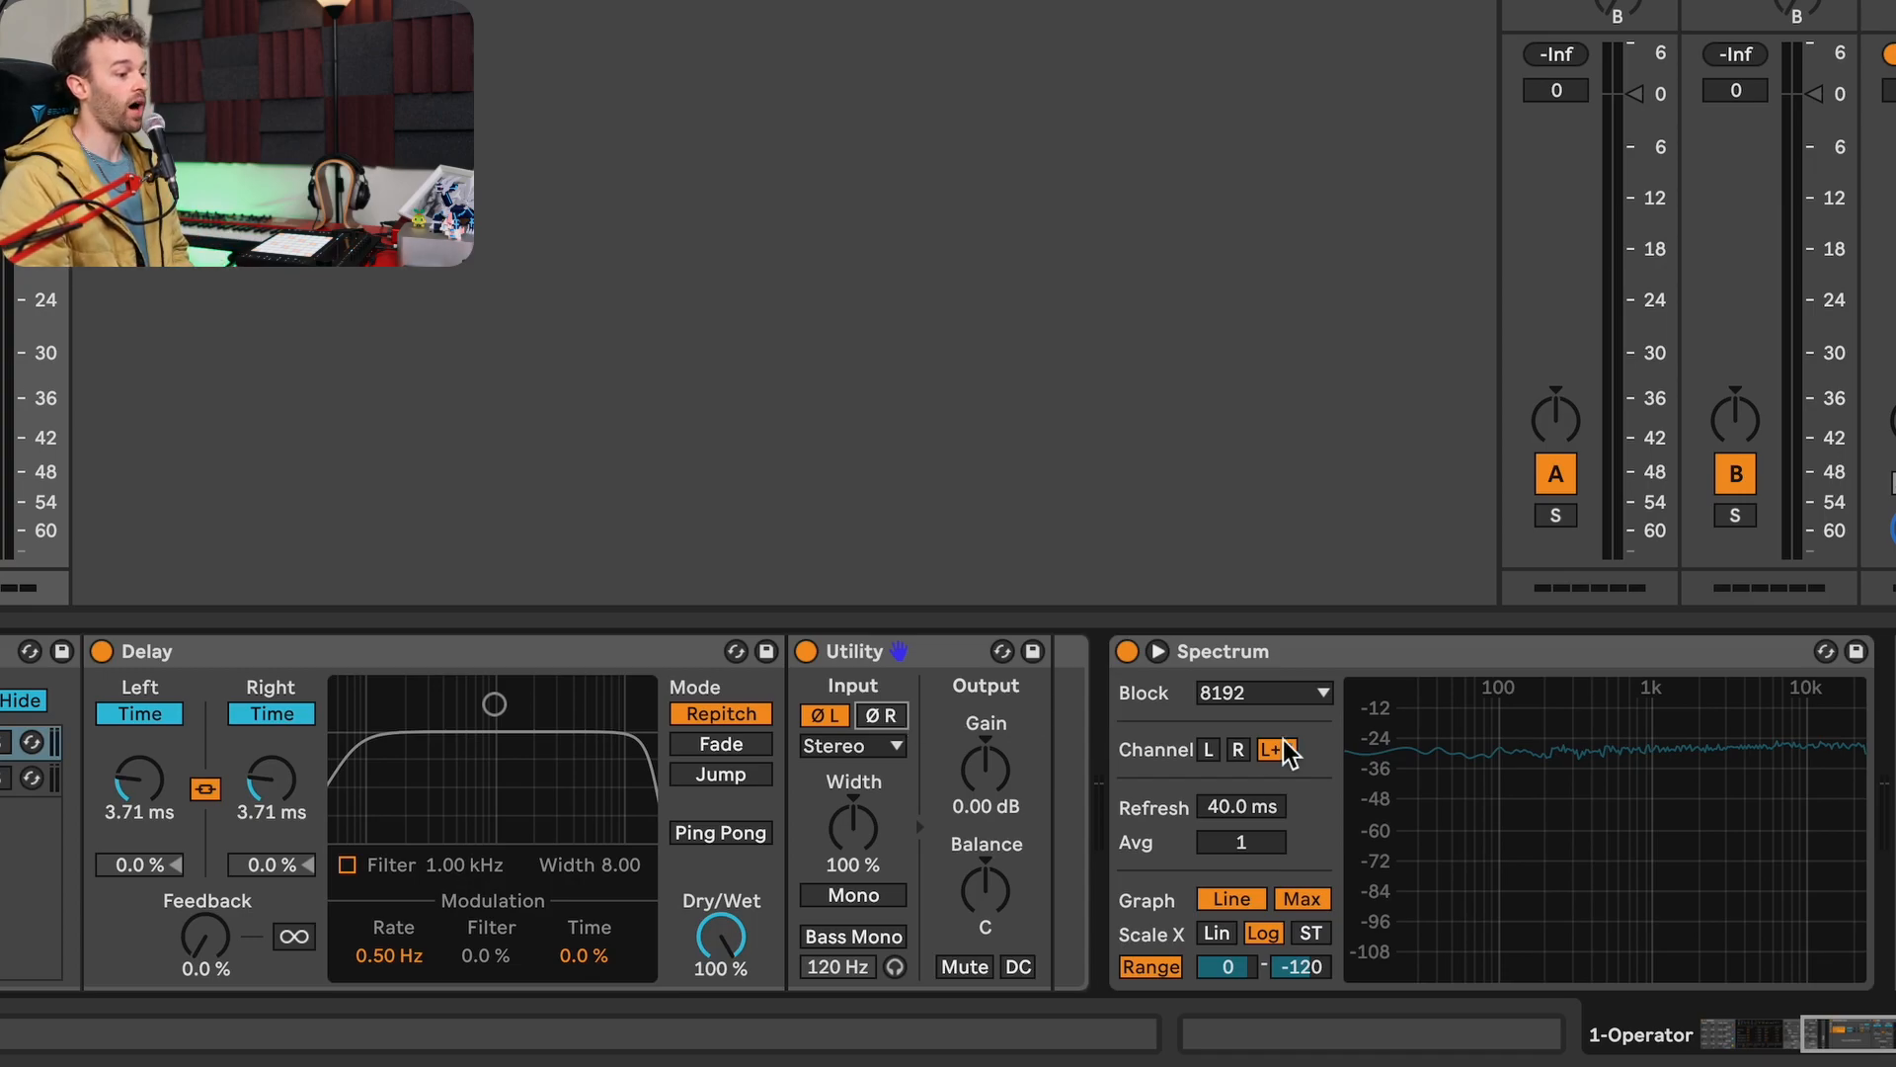
# Play the signal and examine the left, right and combined L+R channels in the Spectrum.
pyautogui.moveTo(1452, 774)
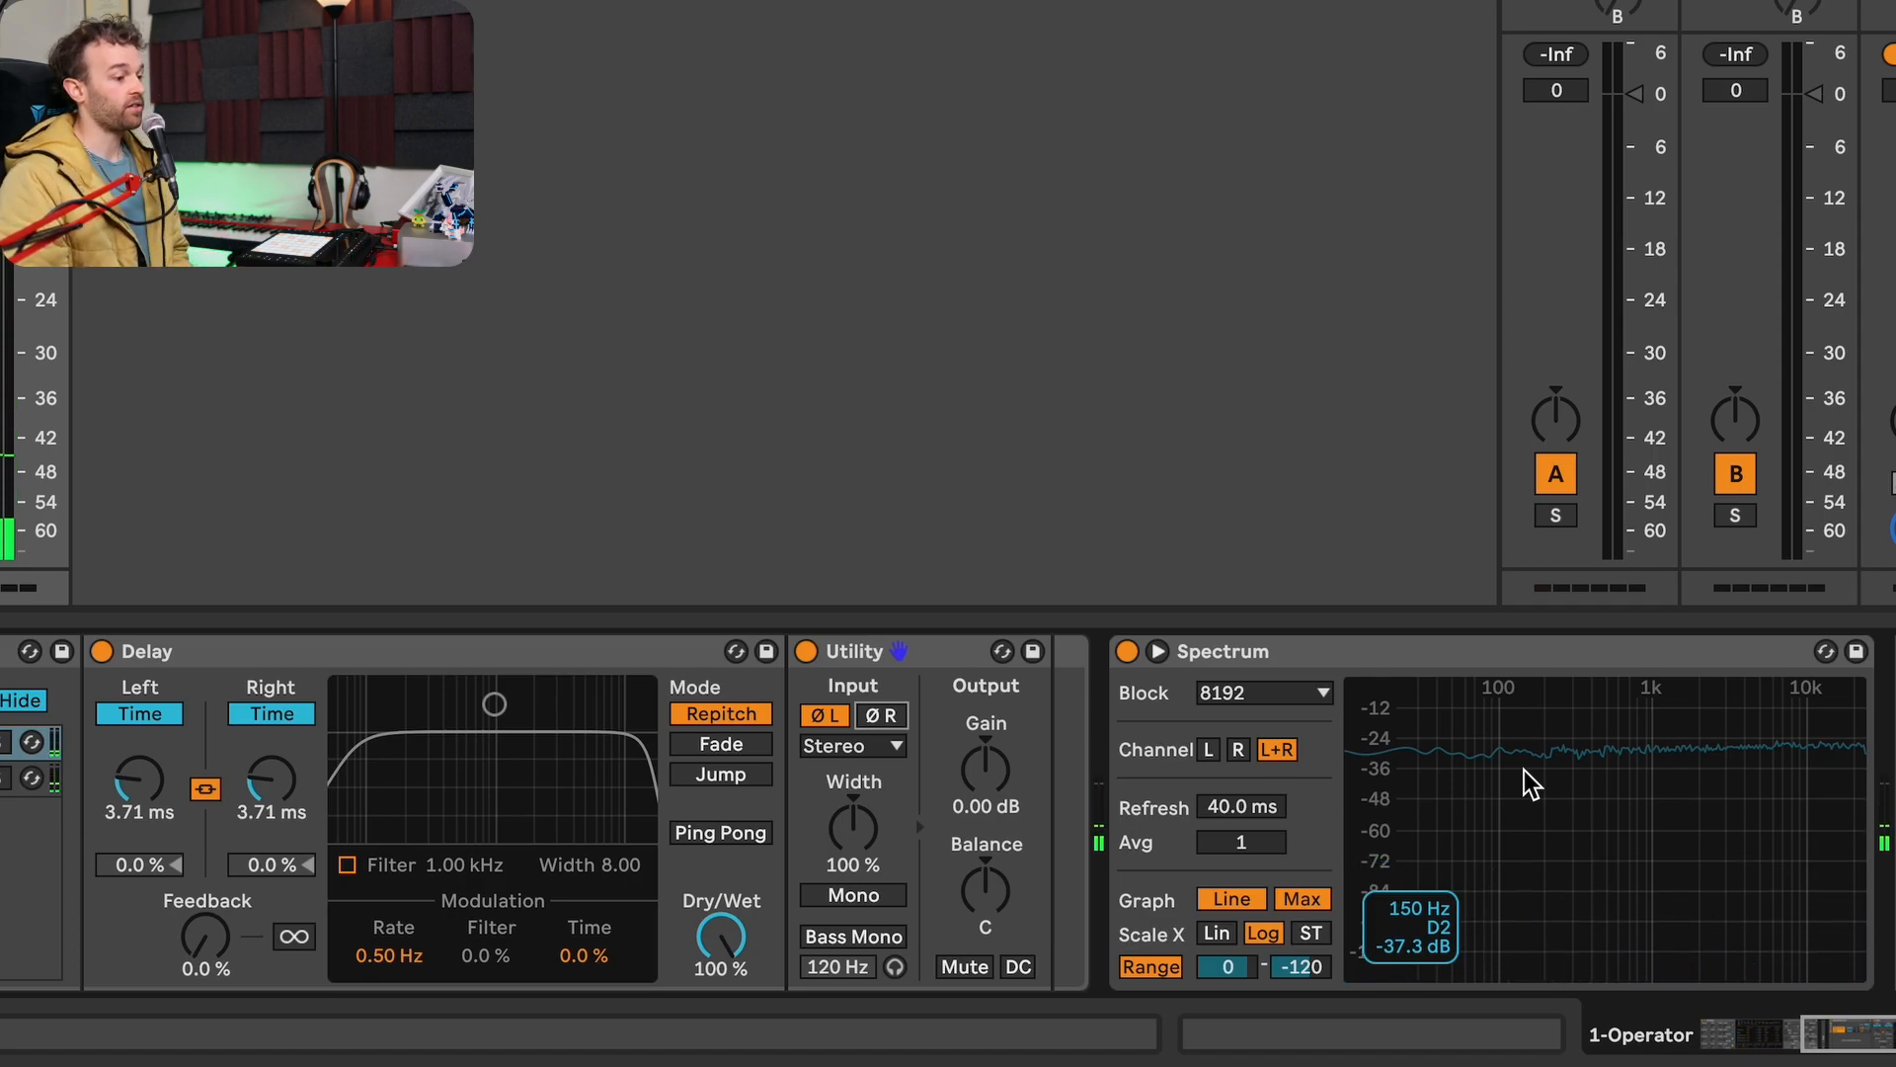
pyautogui.click(1210, 751)
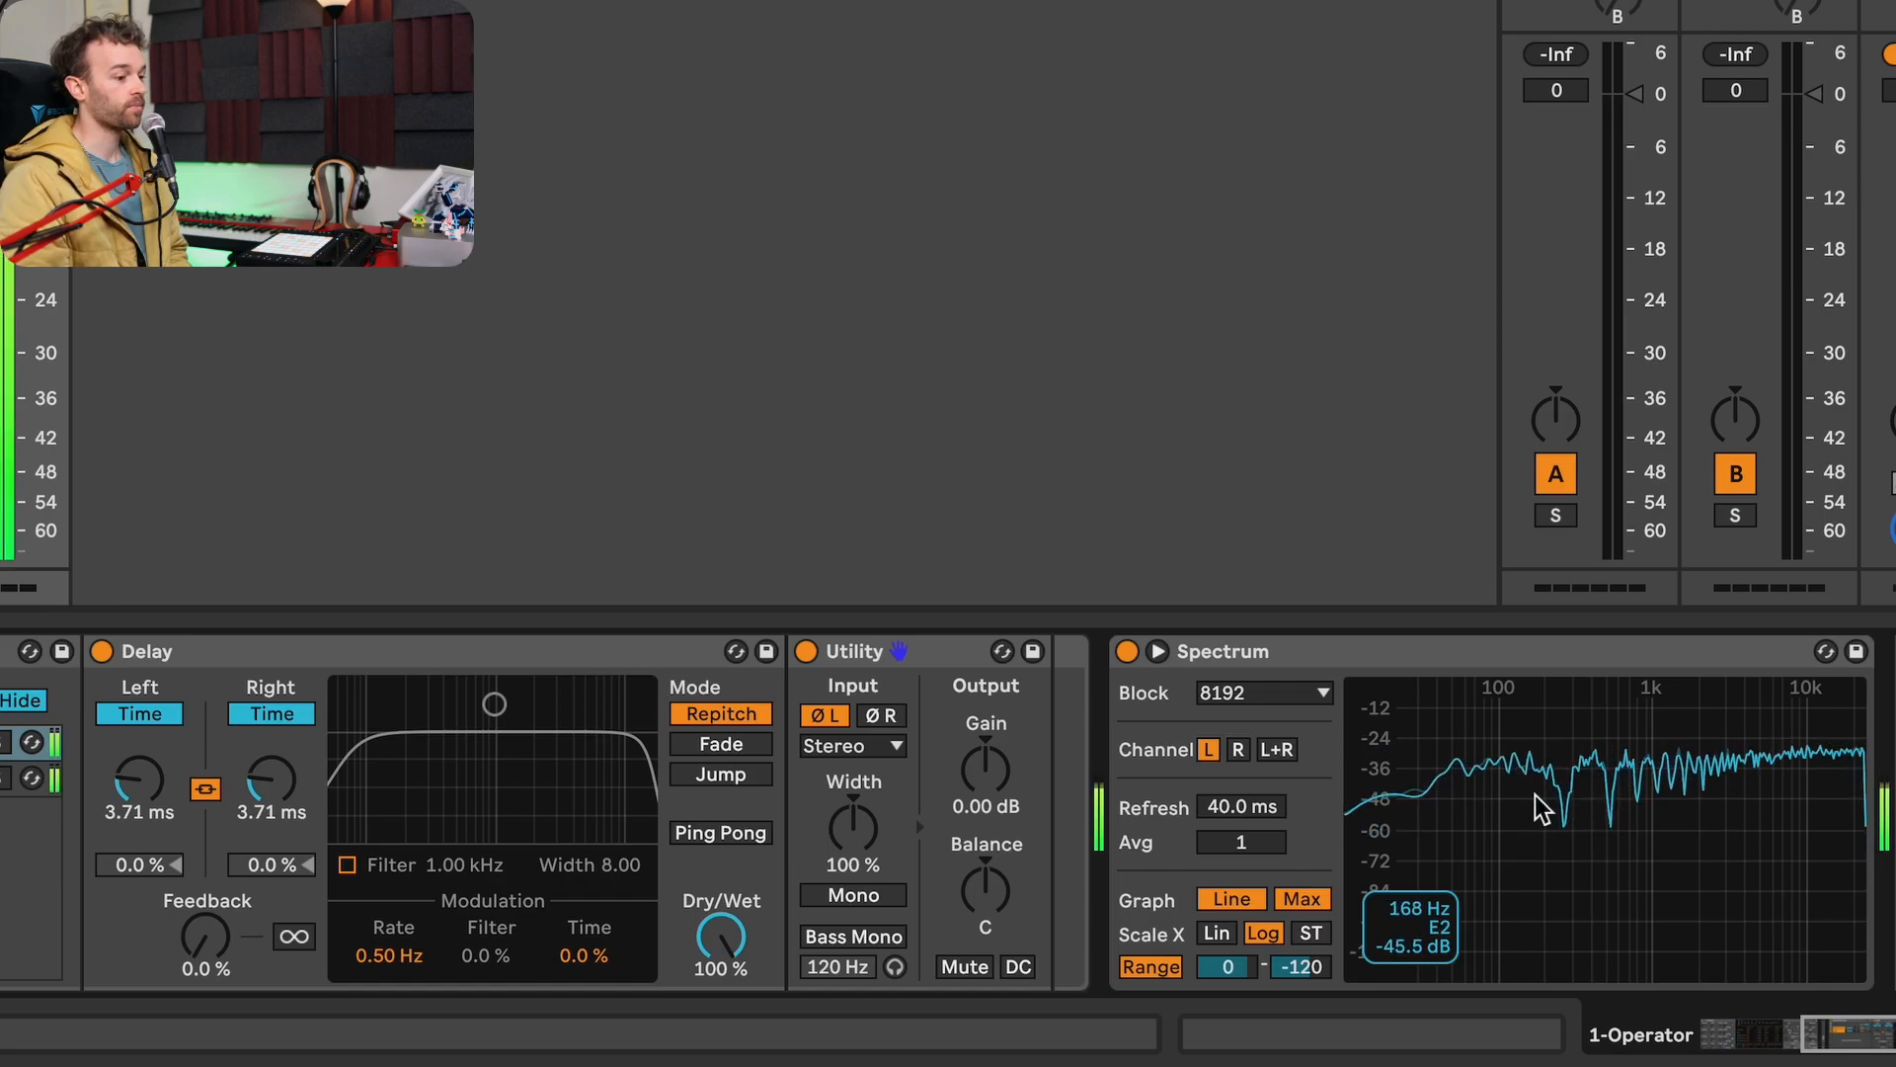
pyautogui.click(1242, 751)
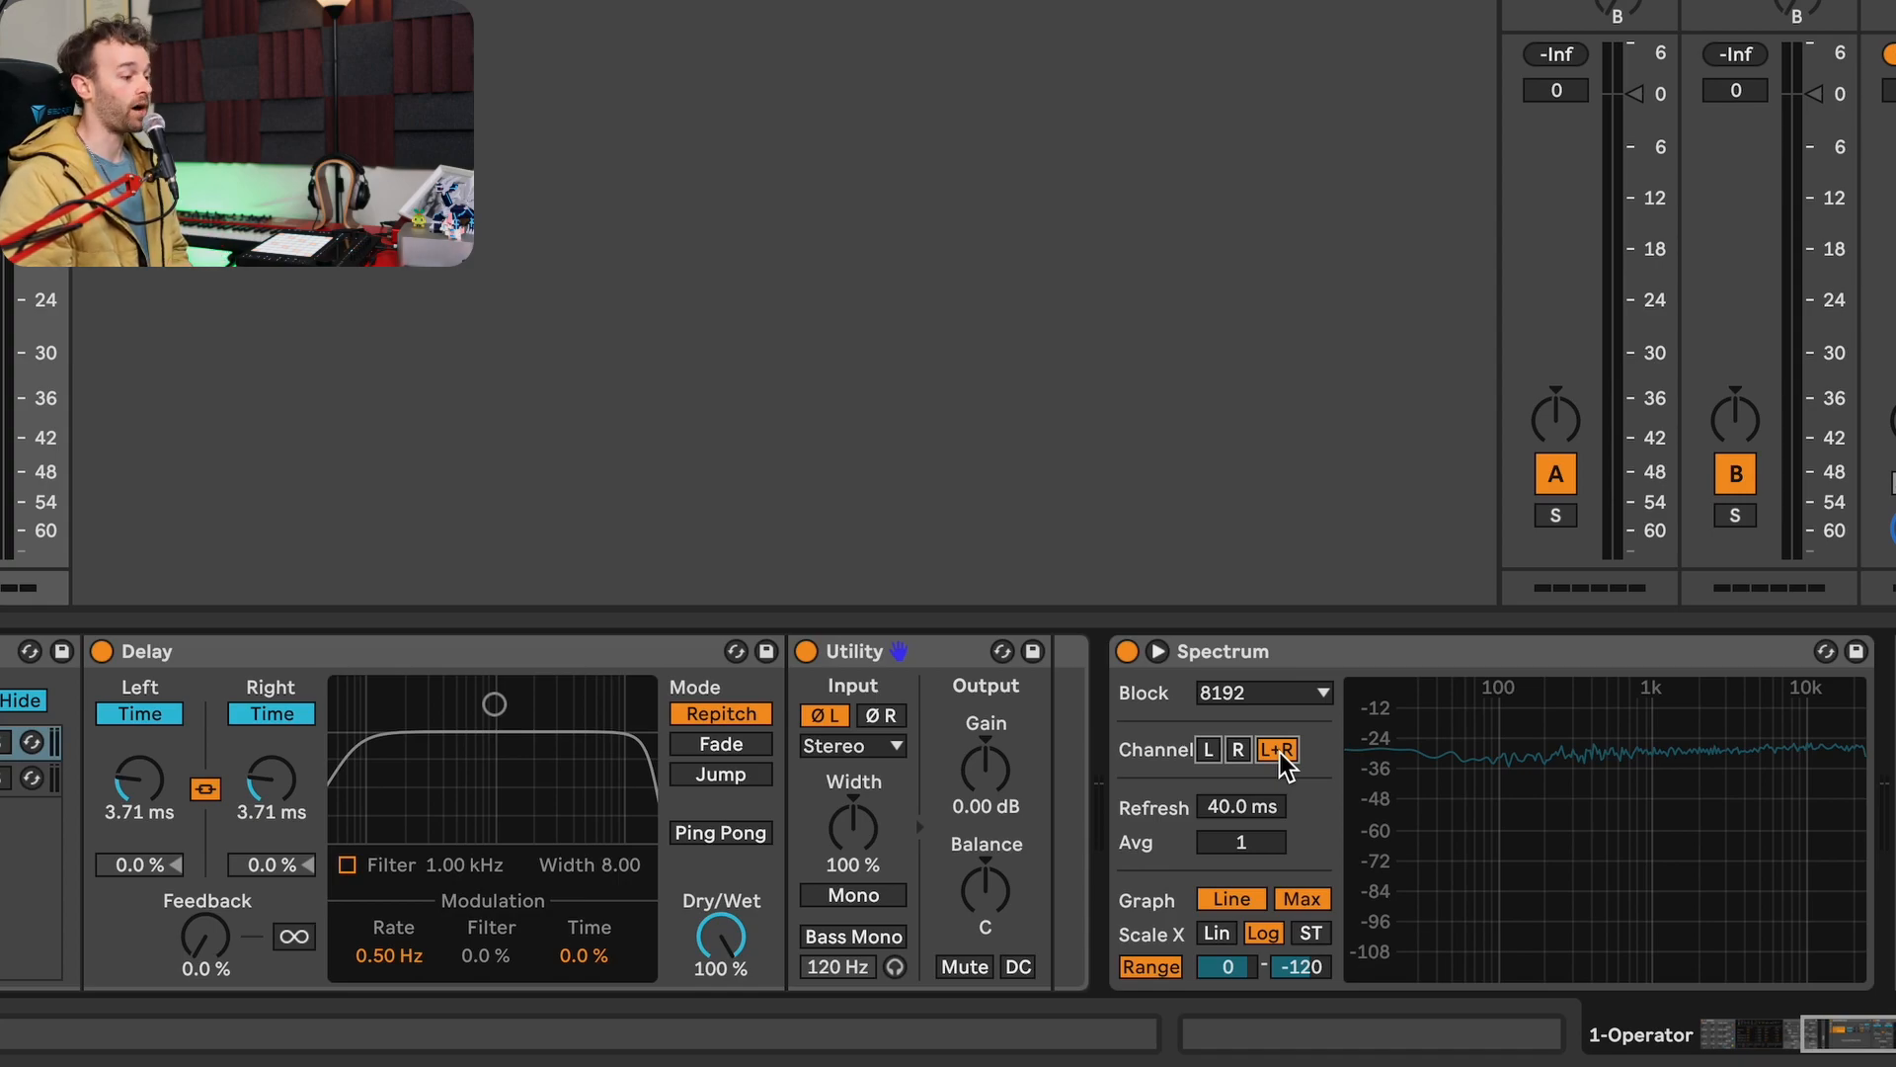
pyautogui.moveTo(1574, 826)
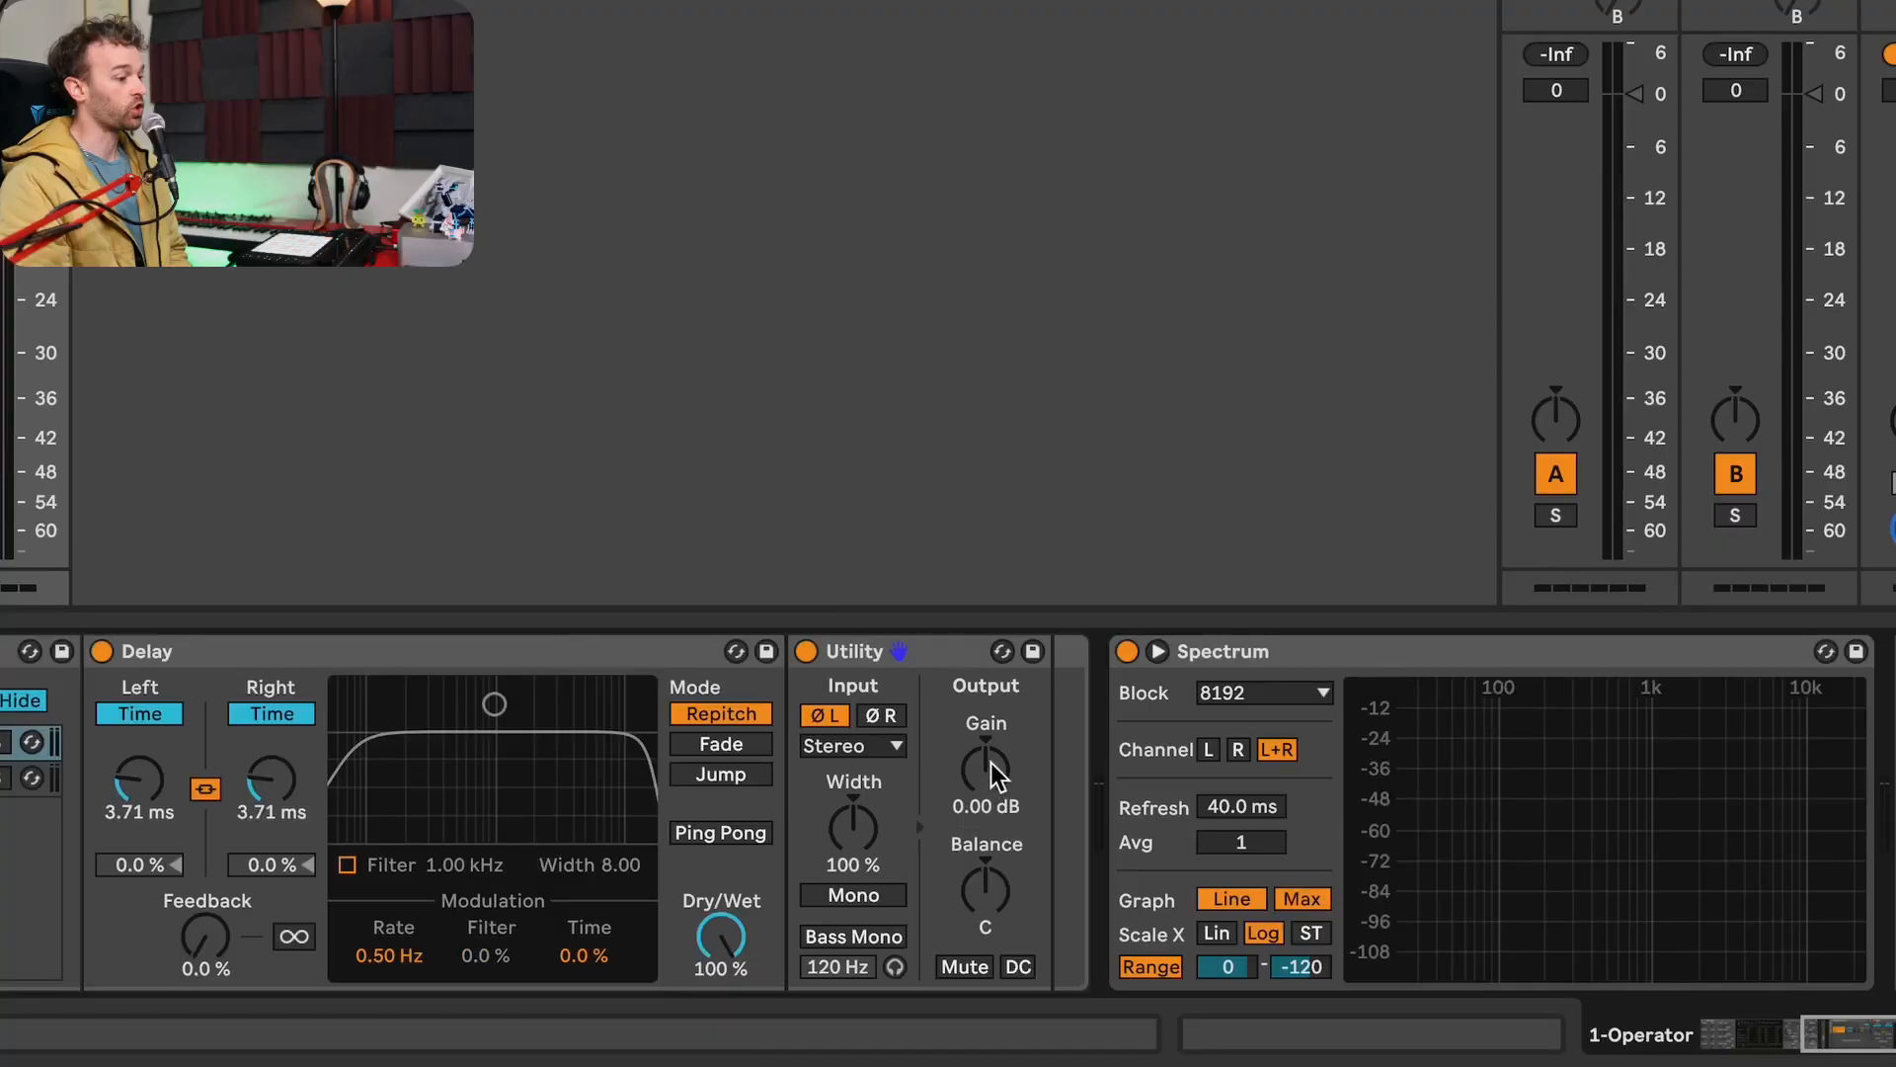
# Lower the Utility's gain to -inf dB, play the signal to check the Spectrum, and return the gain to 0.00 dB.
pyautogui.moveTo(992, 762); pyautogui.dragTo(991, 870)
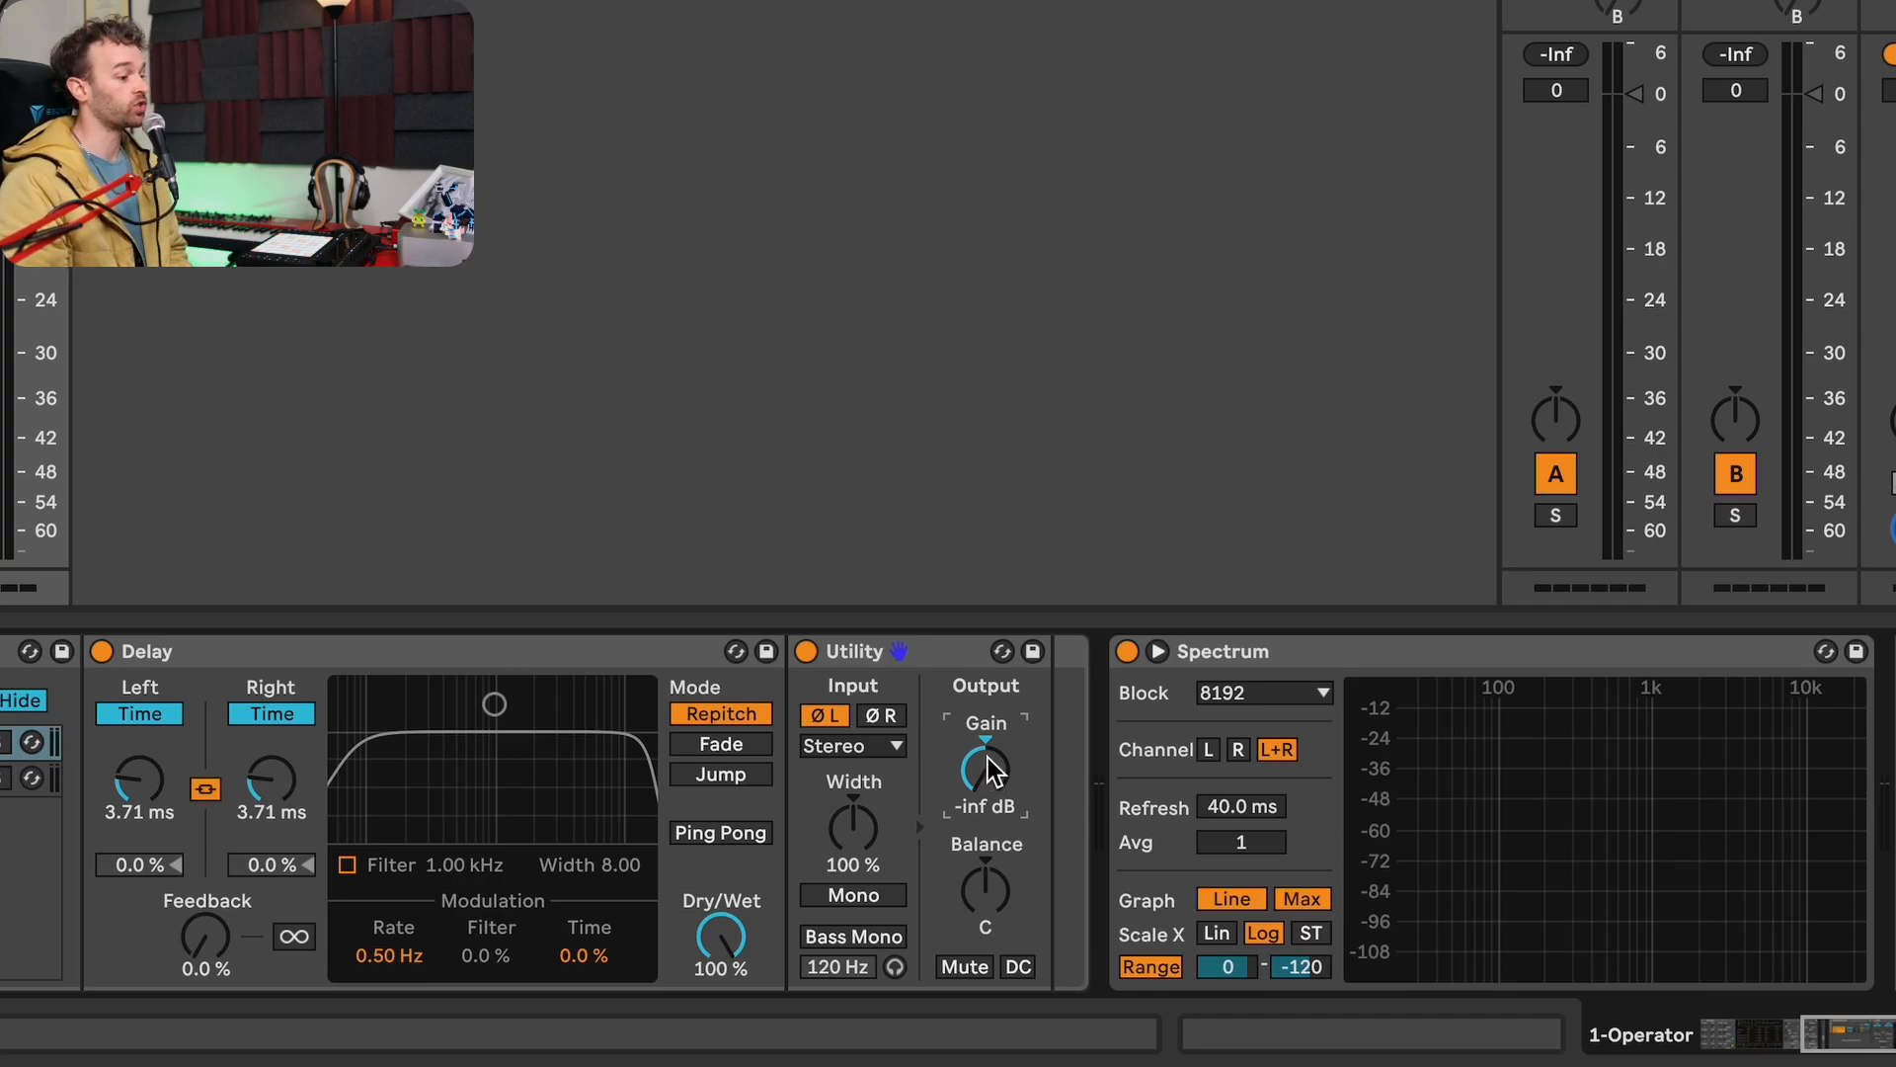
pyautogui.press('space')
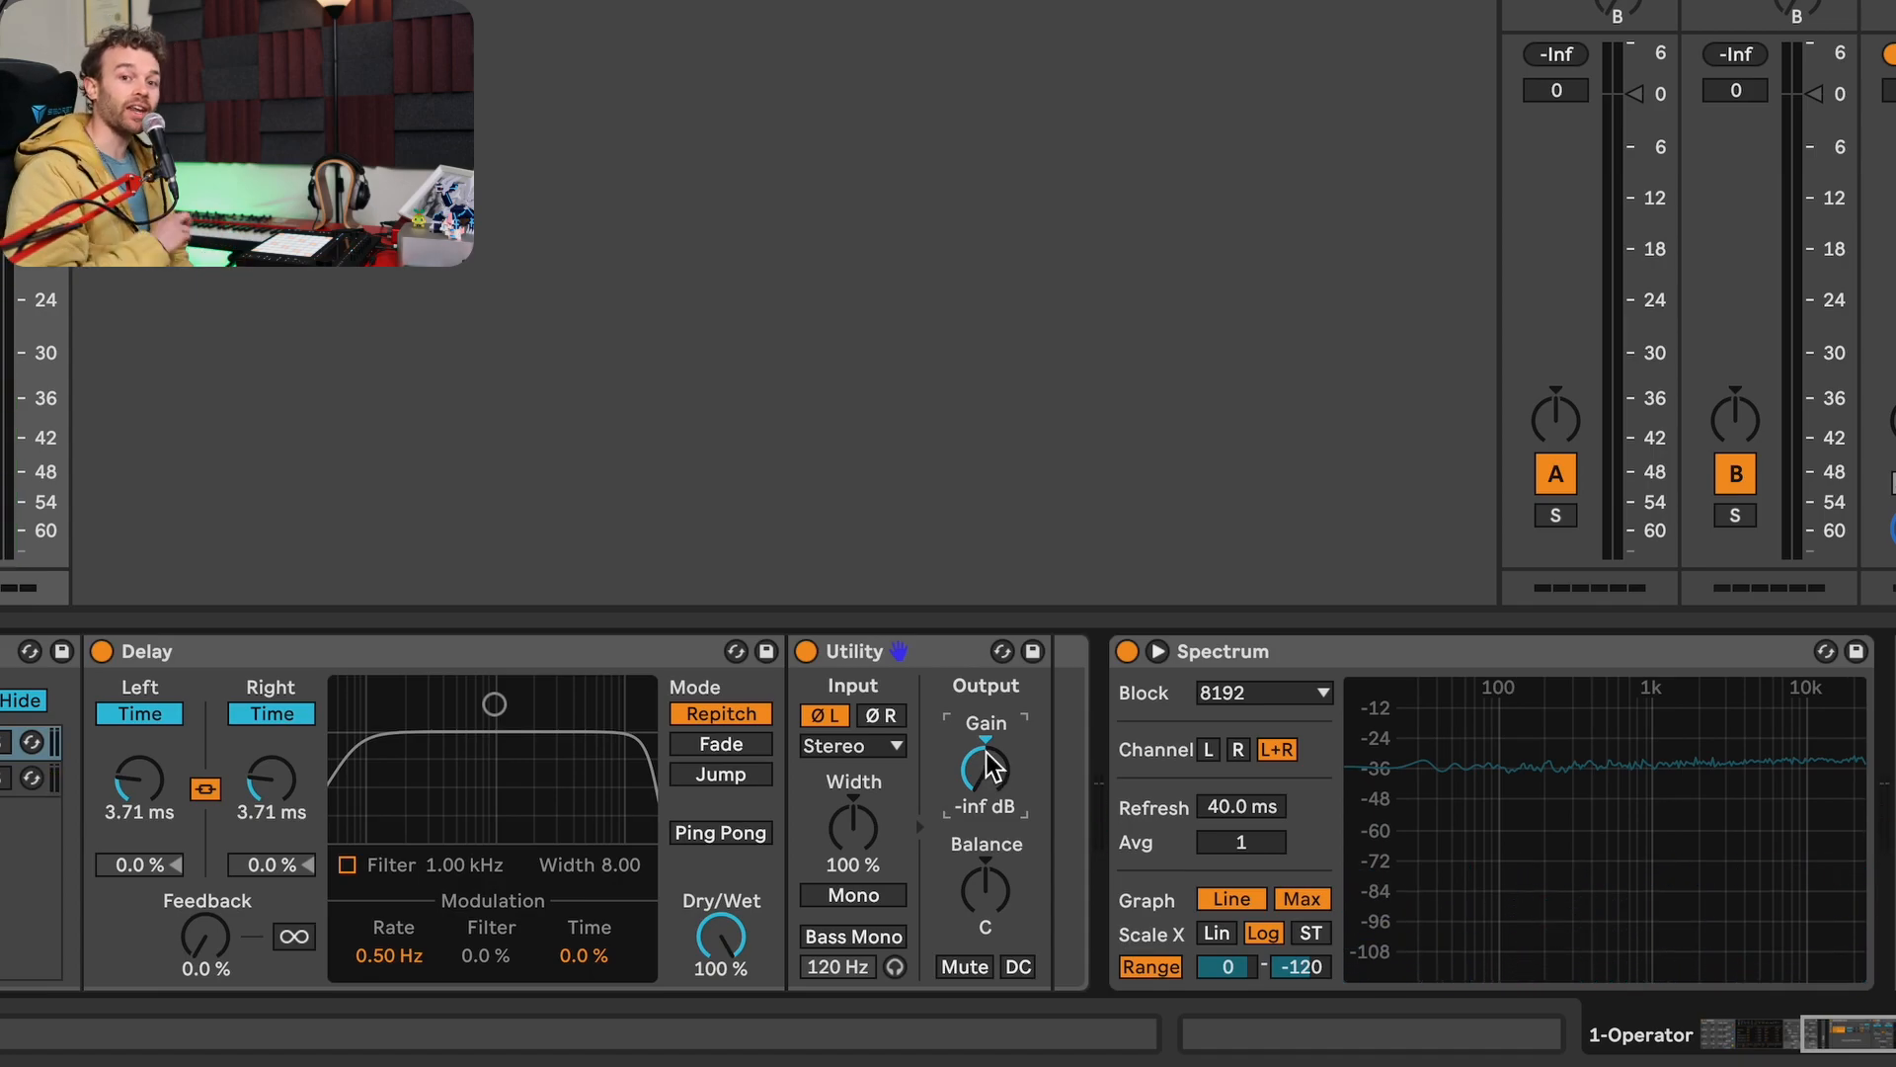
pyautogui.moveTo(987, 765); pyautogui.dragTo(988, 705)
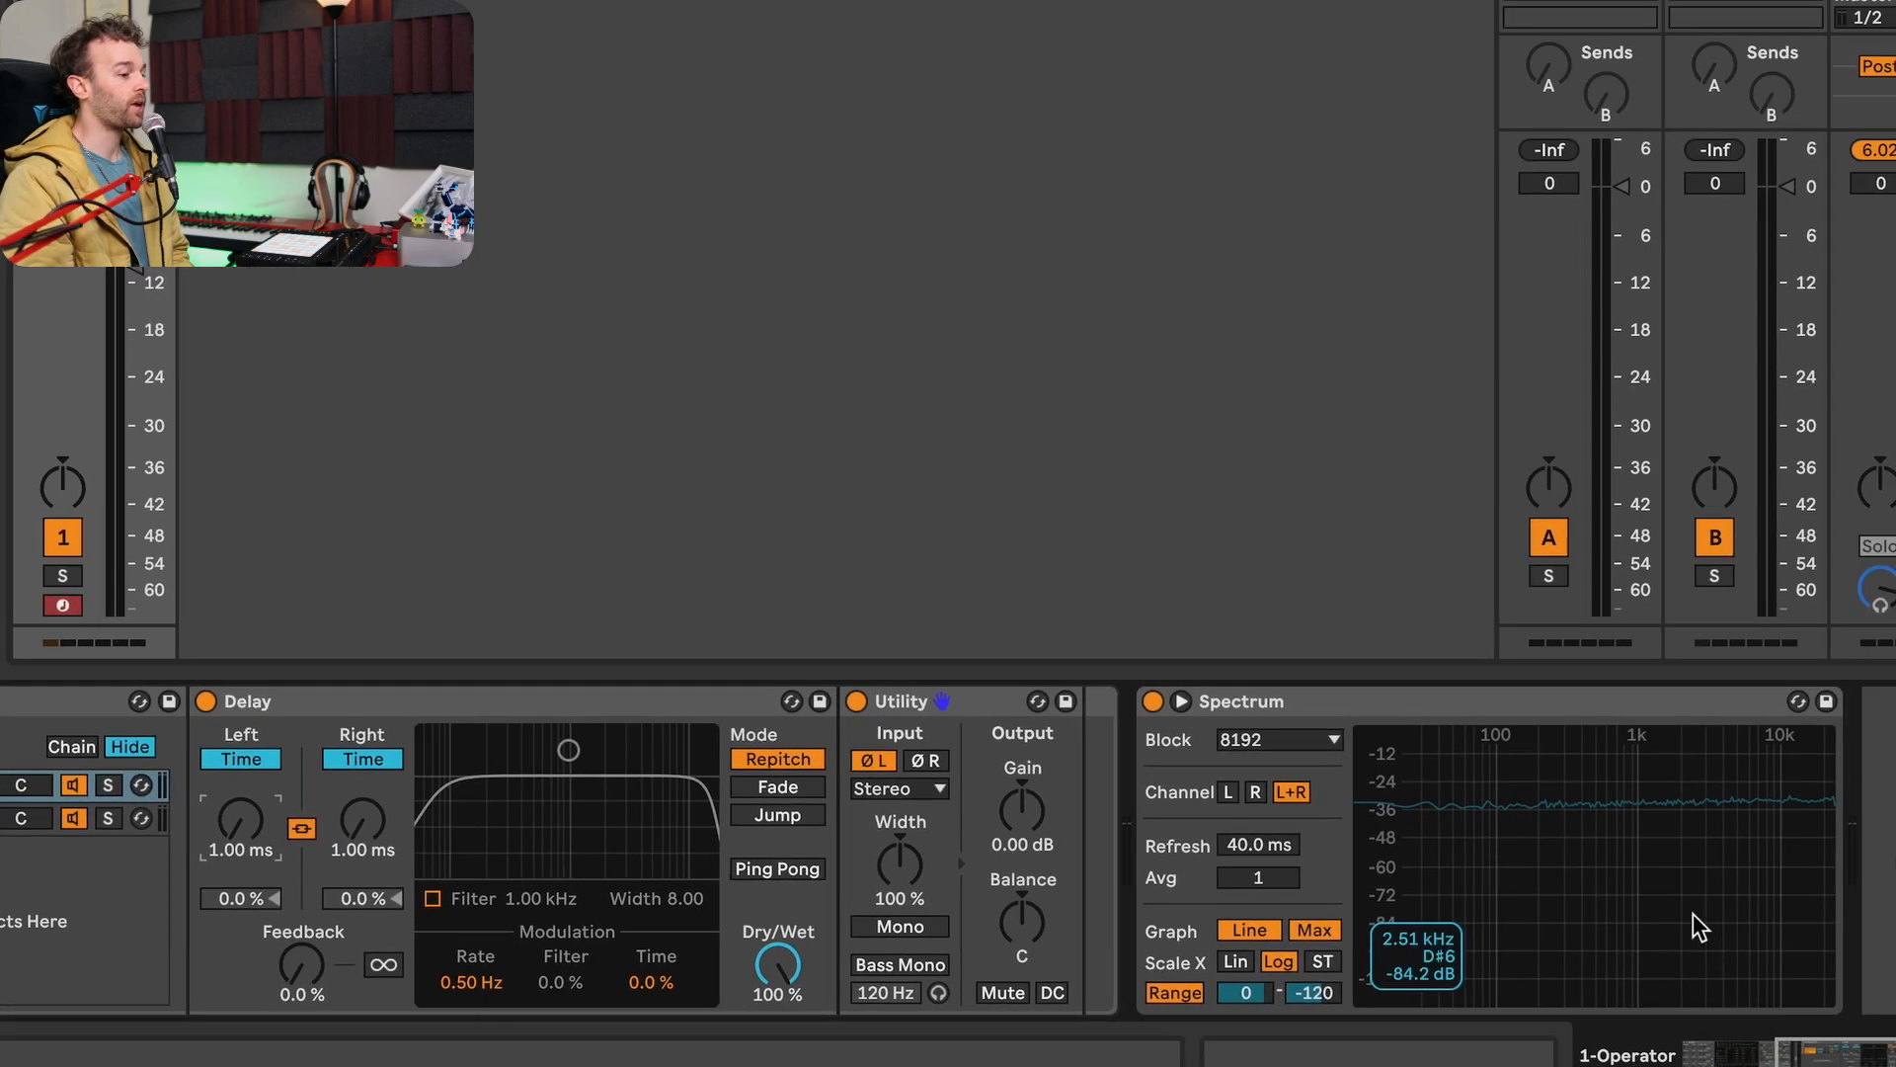
# Set the Spectrum channel to L and sweep the Delay's linked time up from its minimum to 1.50 ms during playback.
pyautogui.click(1229, 793)
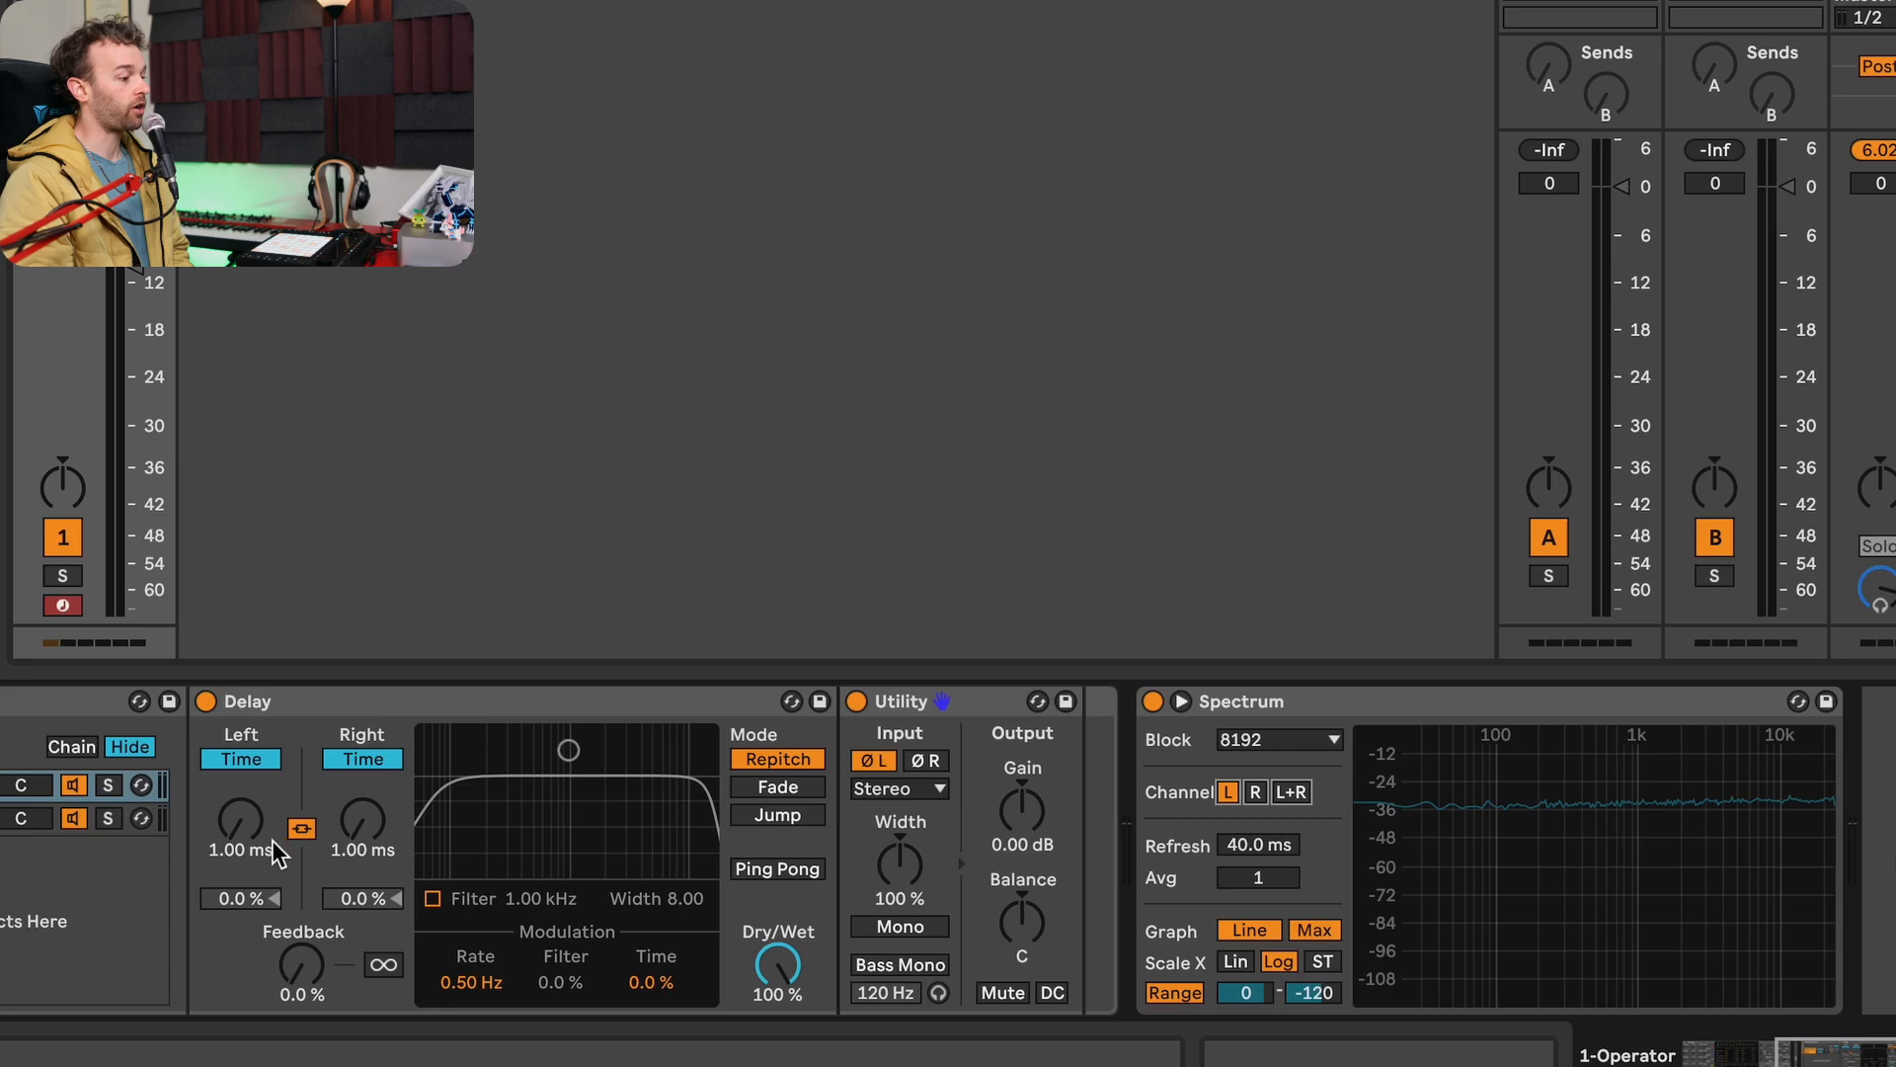
pyautogui.moveTo(1485, 869)
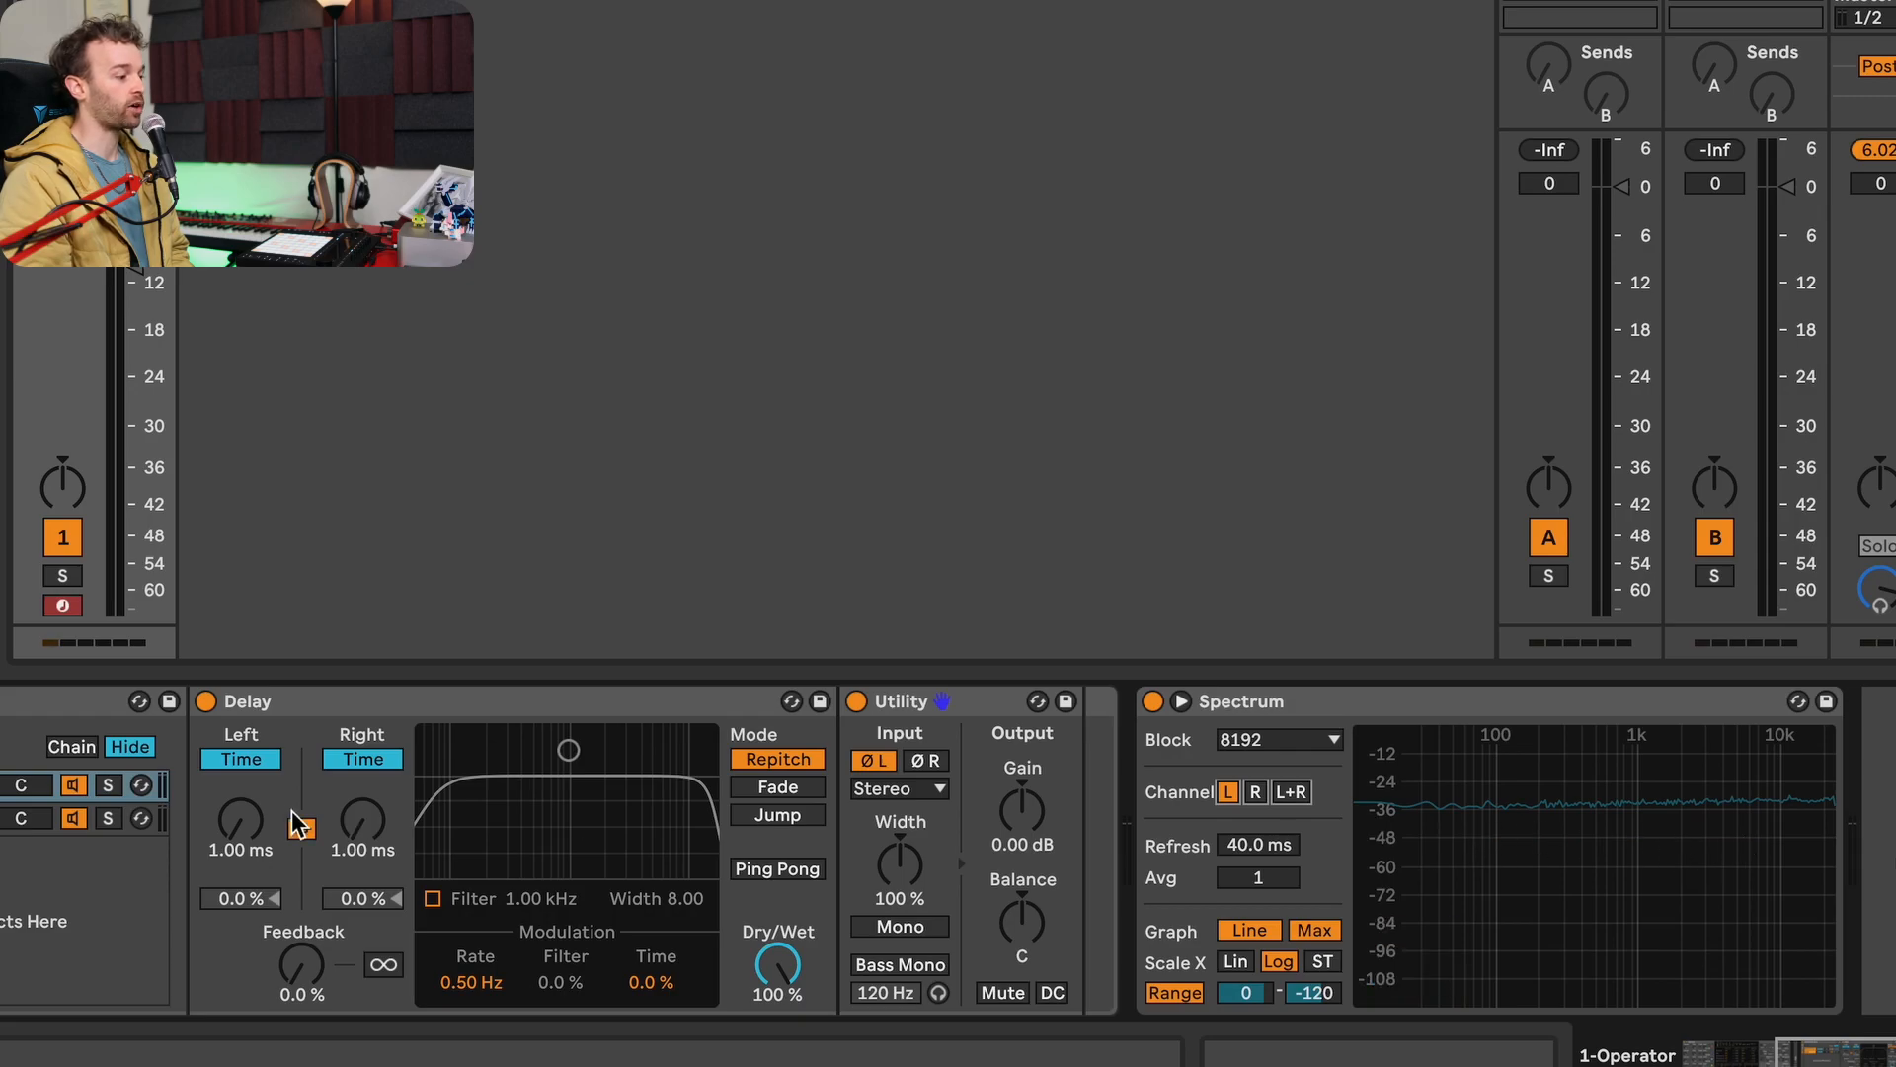
pyautogui.click(253, 830)
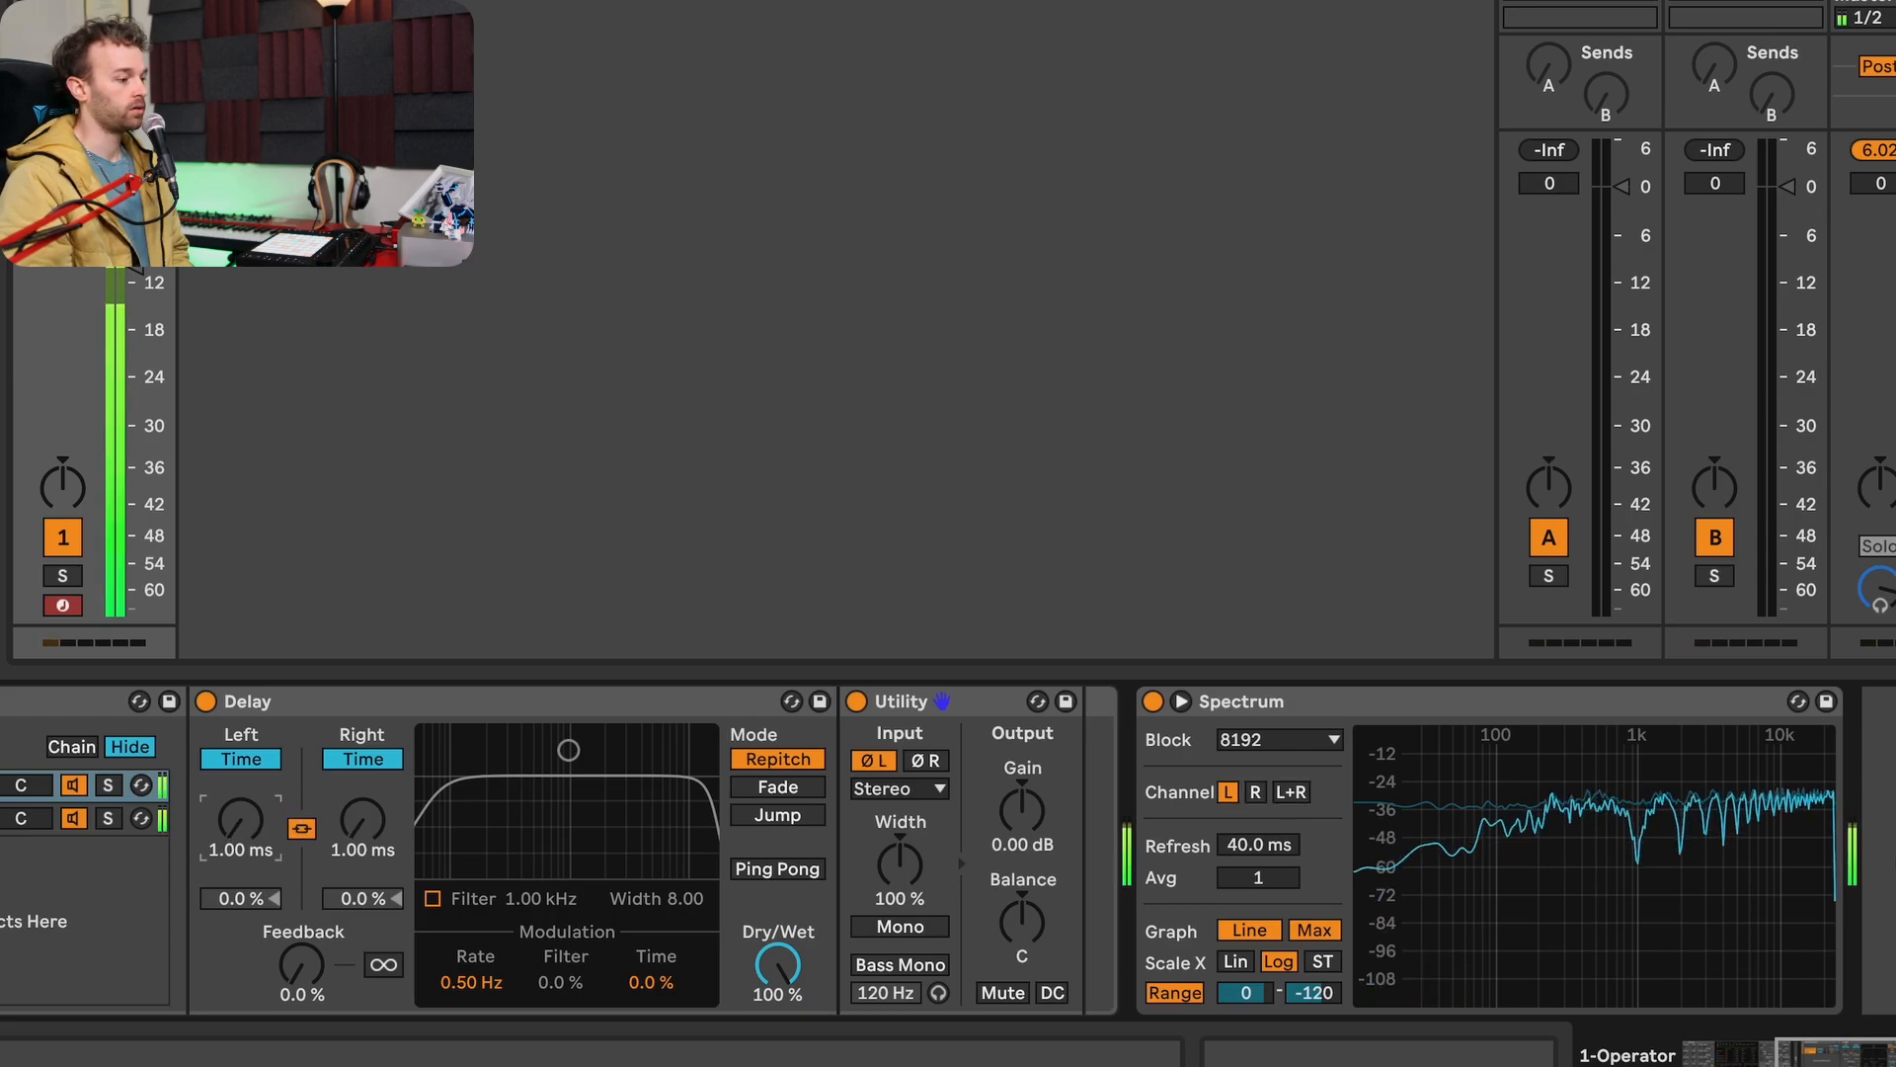
pyautogui.moveTo(253, 830); pyautogui.dragTo(253, 775)
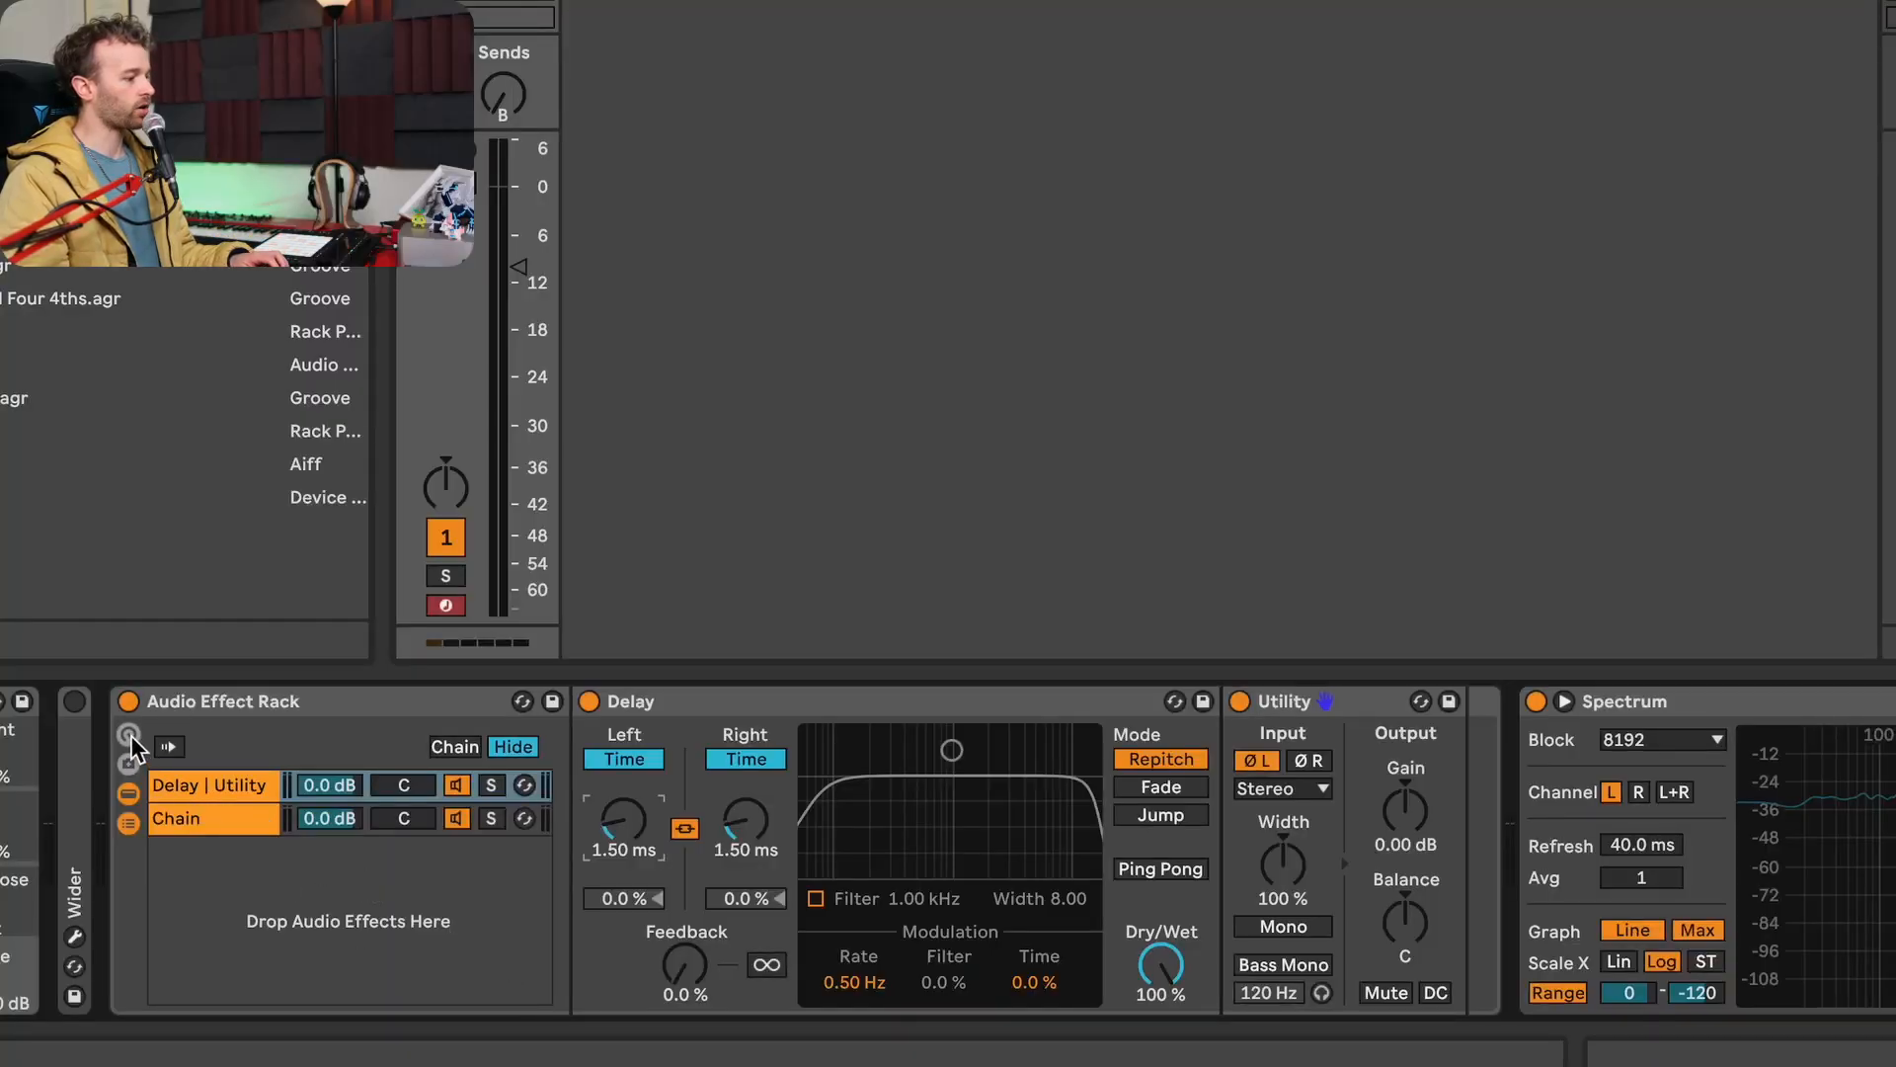
# Show the rack's macro controls and map the Utility's gain in the Delay | Utility chain to Macro 1.
pyautogui.click(130, 736)
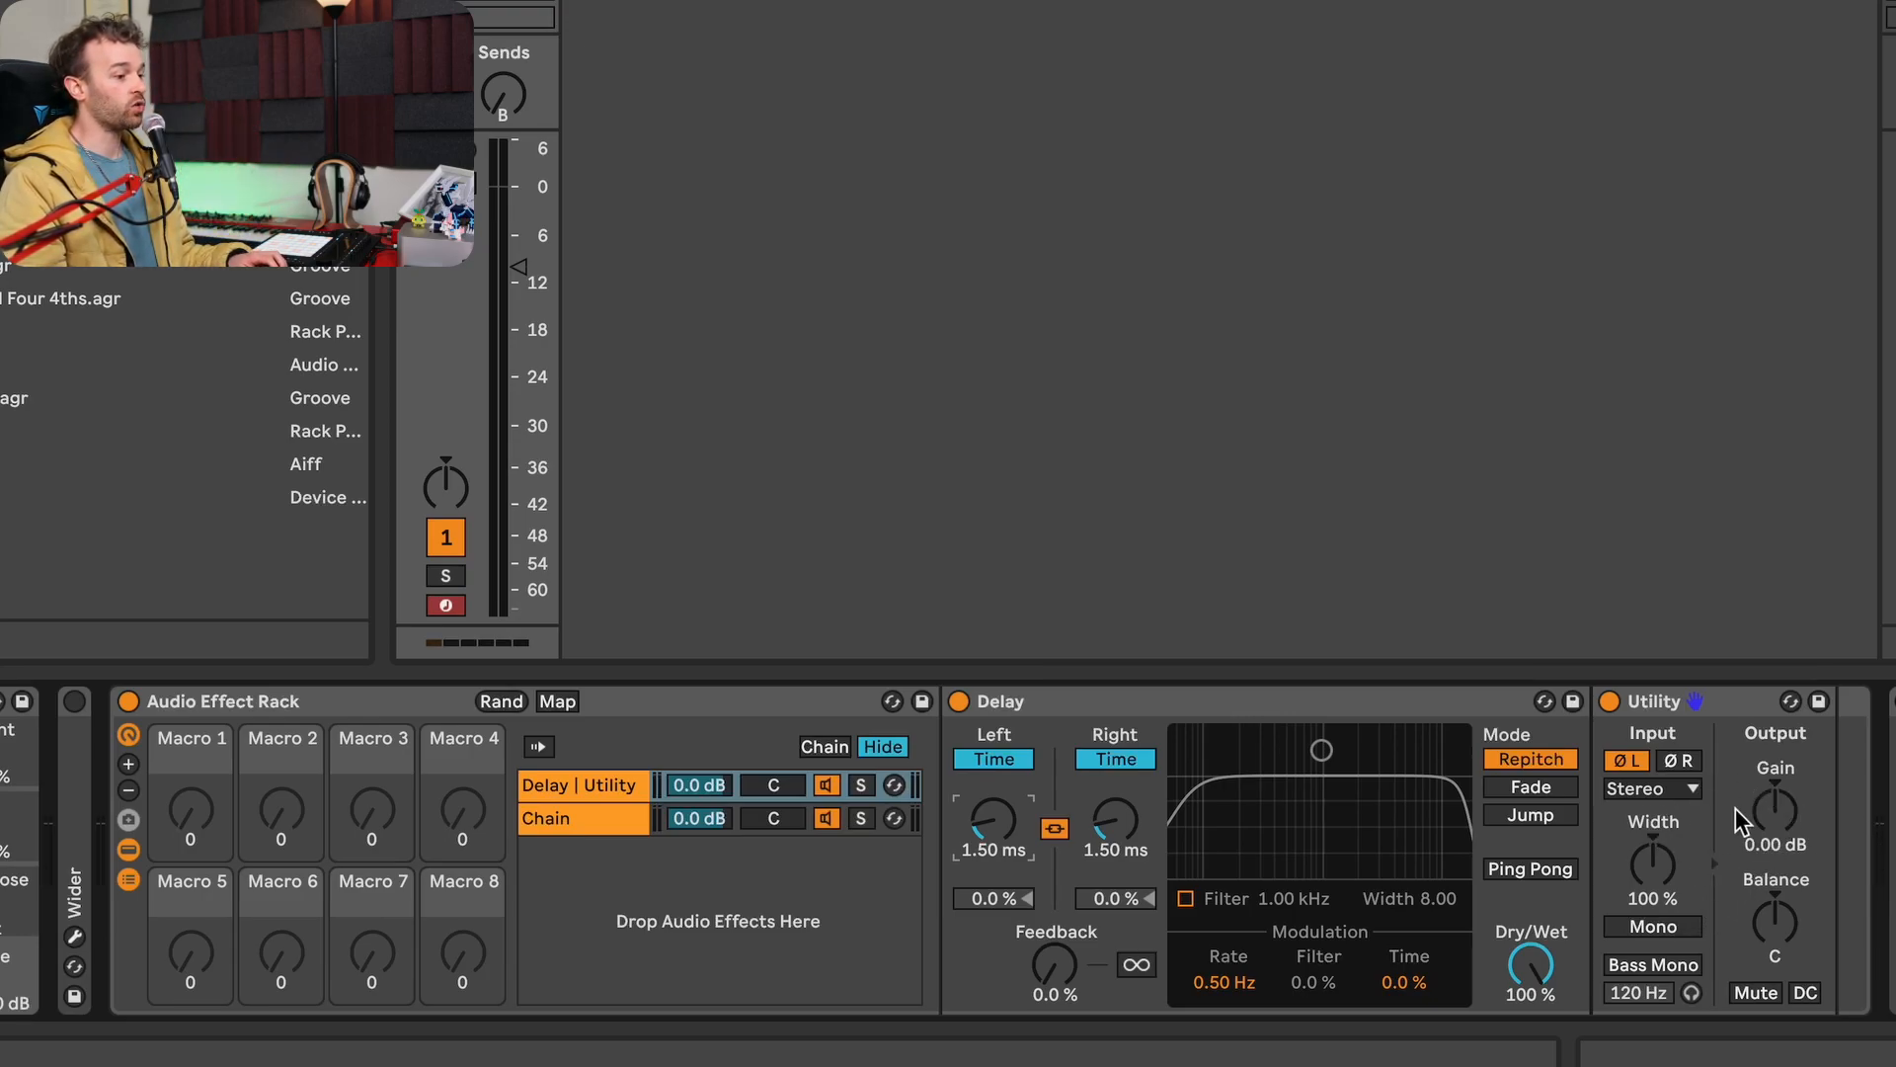
pyautogui.click(553, 786)
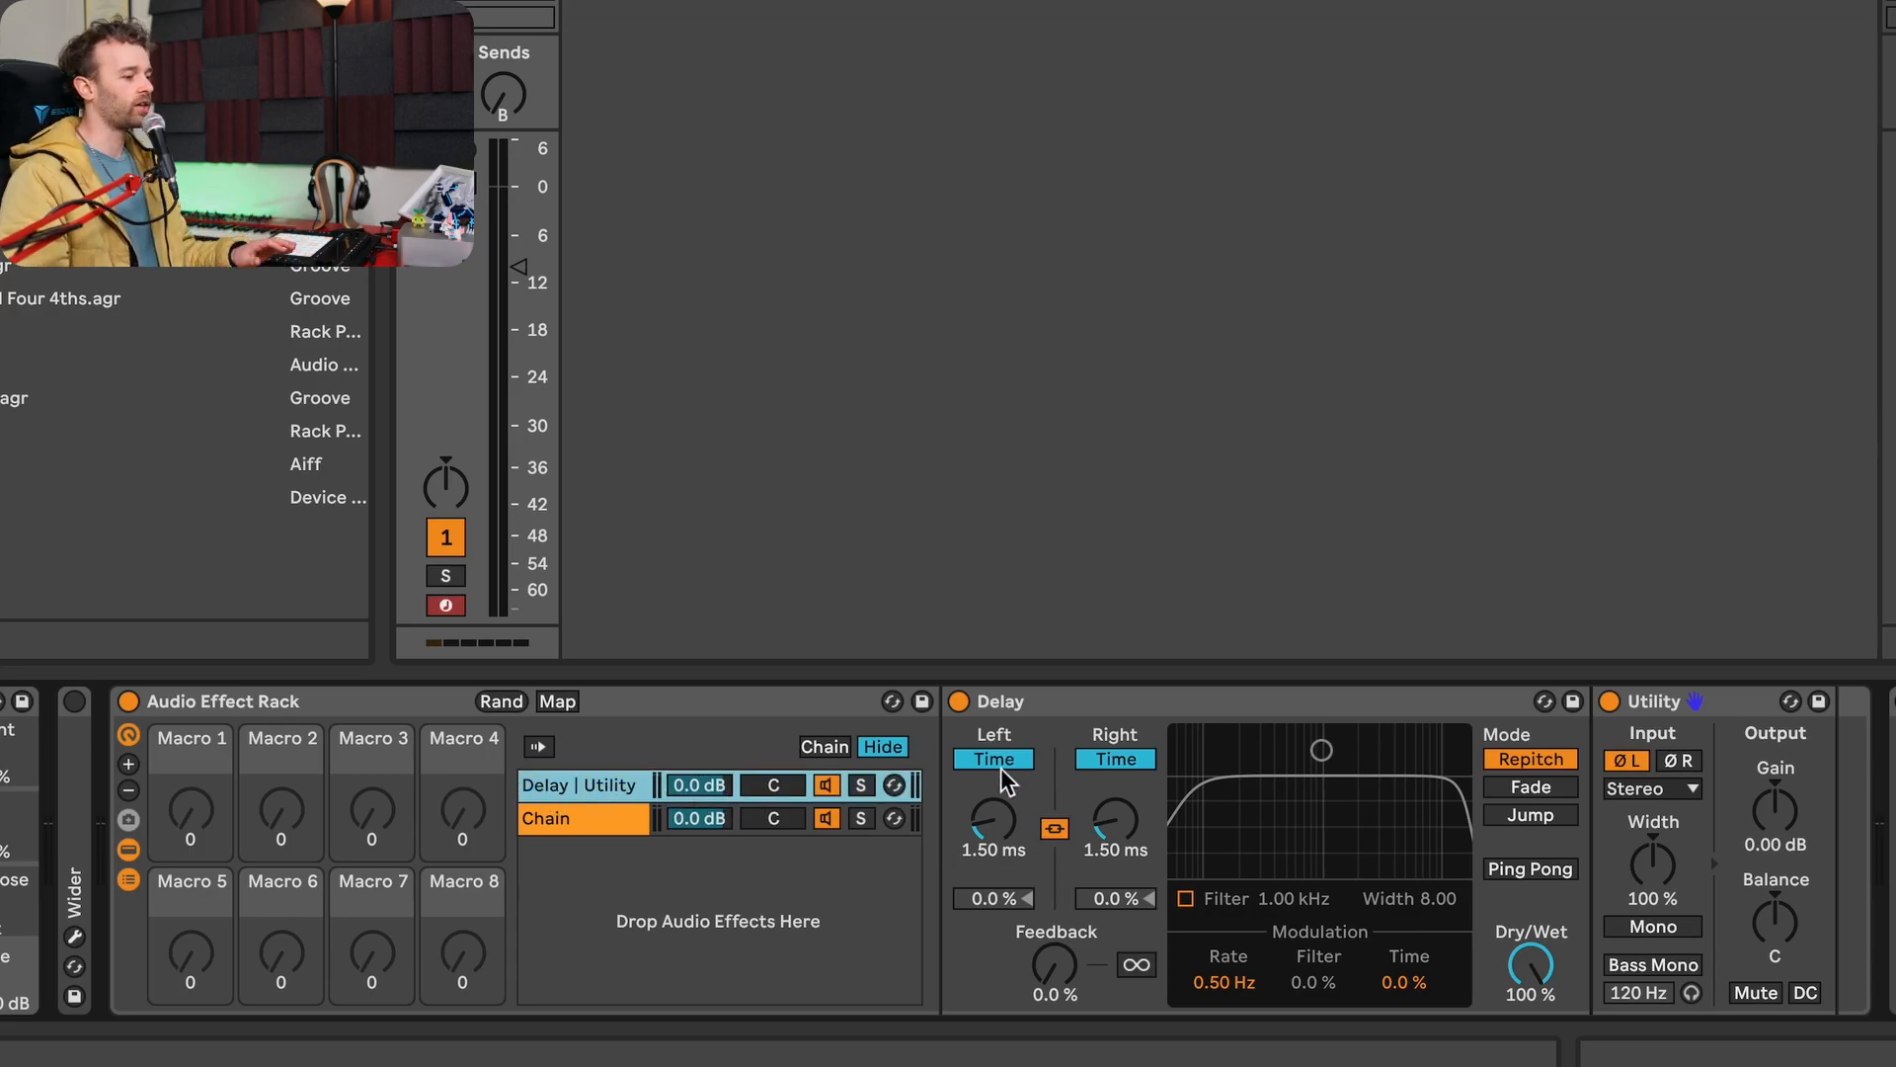
pyautogui.rightClick(1772, 822)
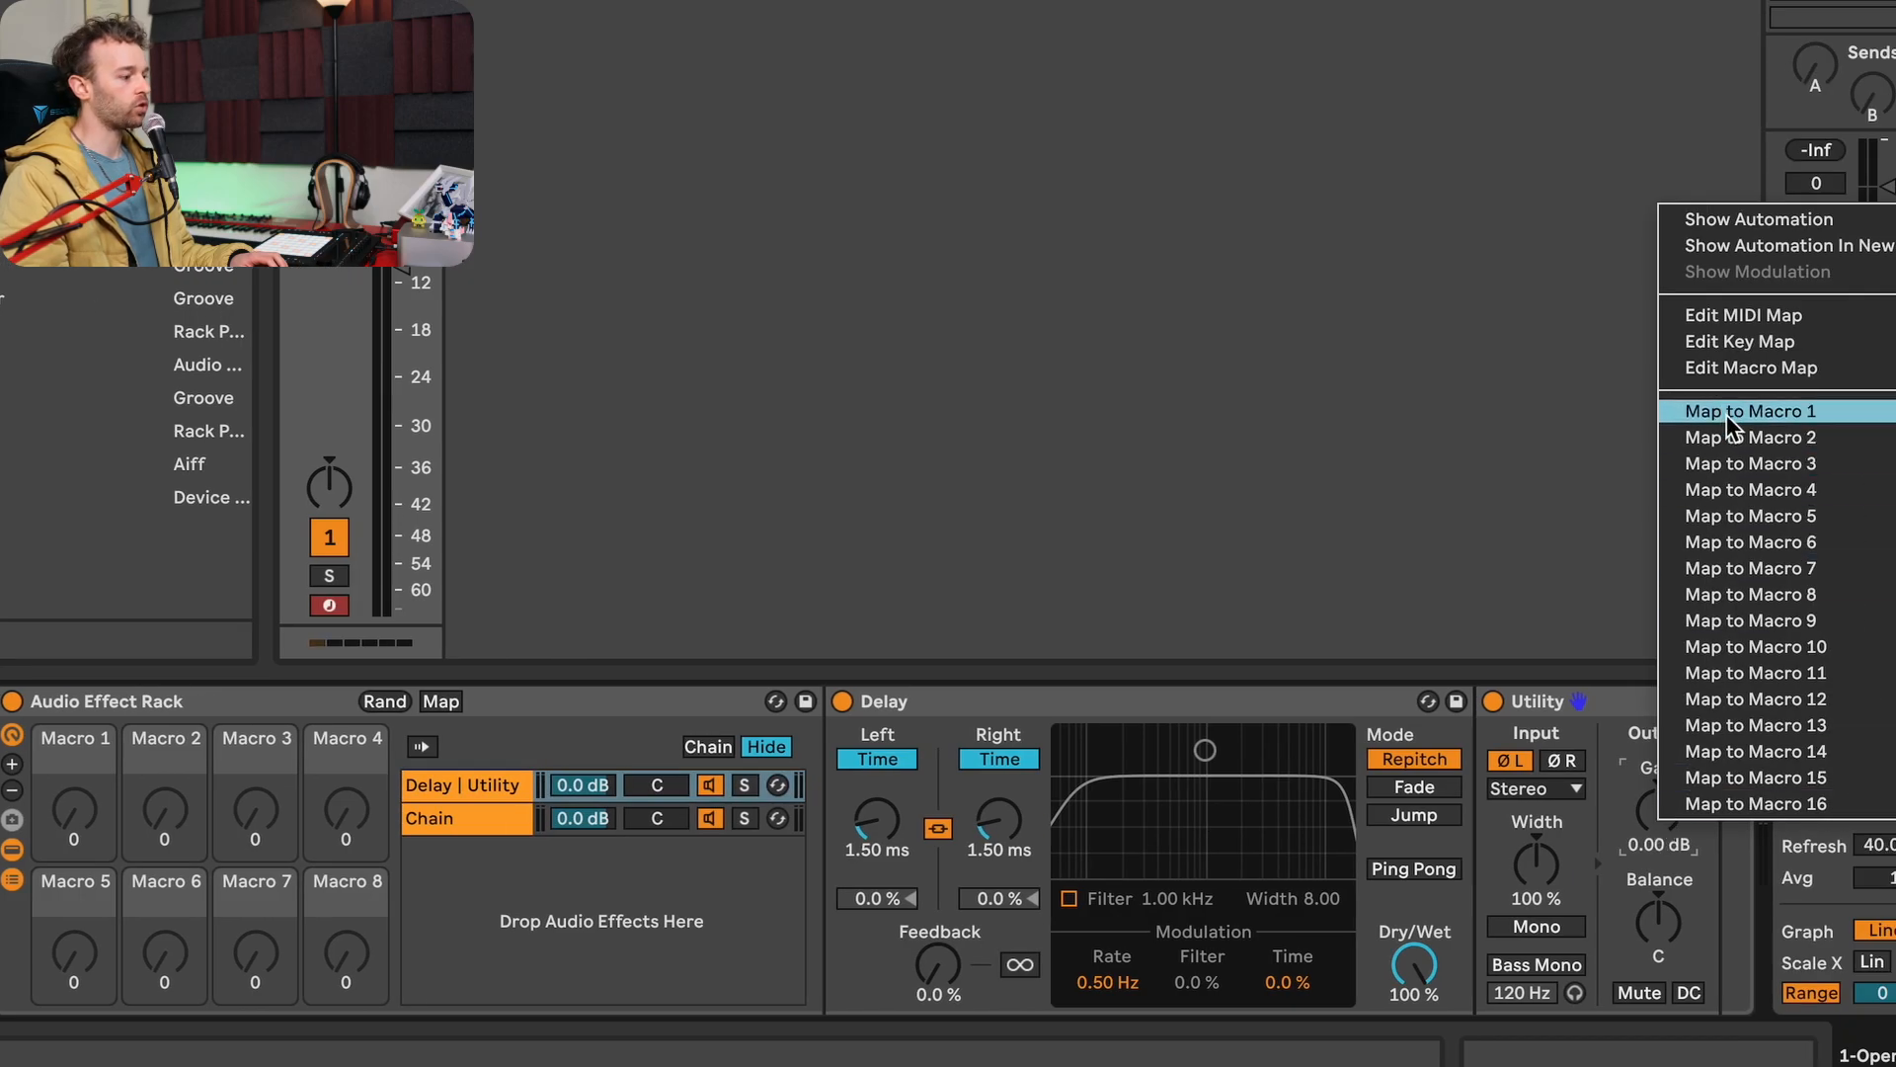
pyautogui.click(1724, 411)
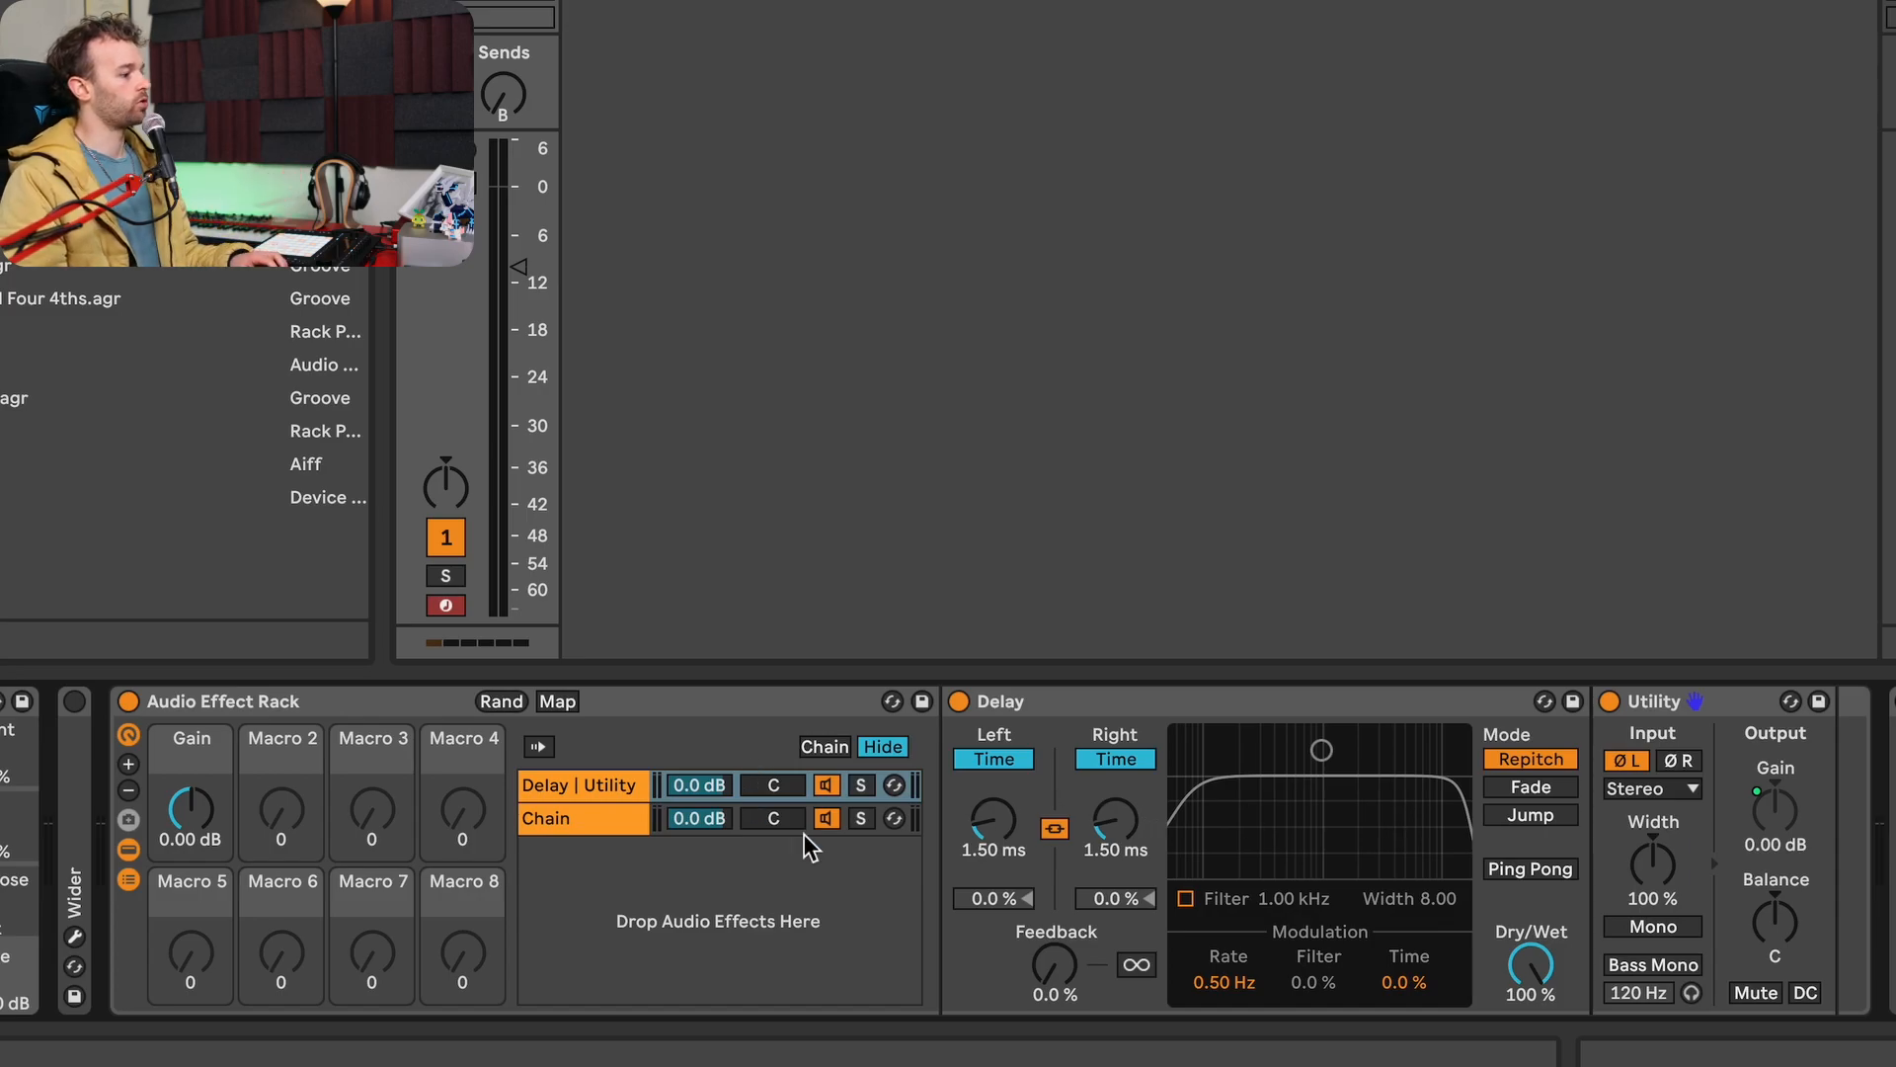
# Limit the Gain mapping's maximum to 0.00 dB and turn the Gain macro down to -inf dB.
pyautogui.click(563, 701)
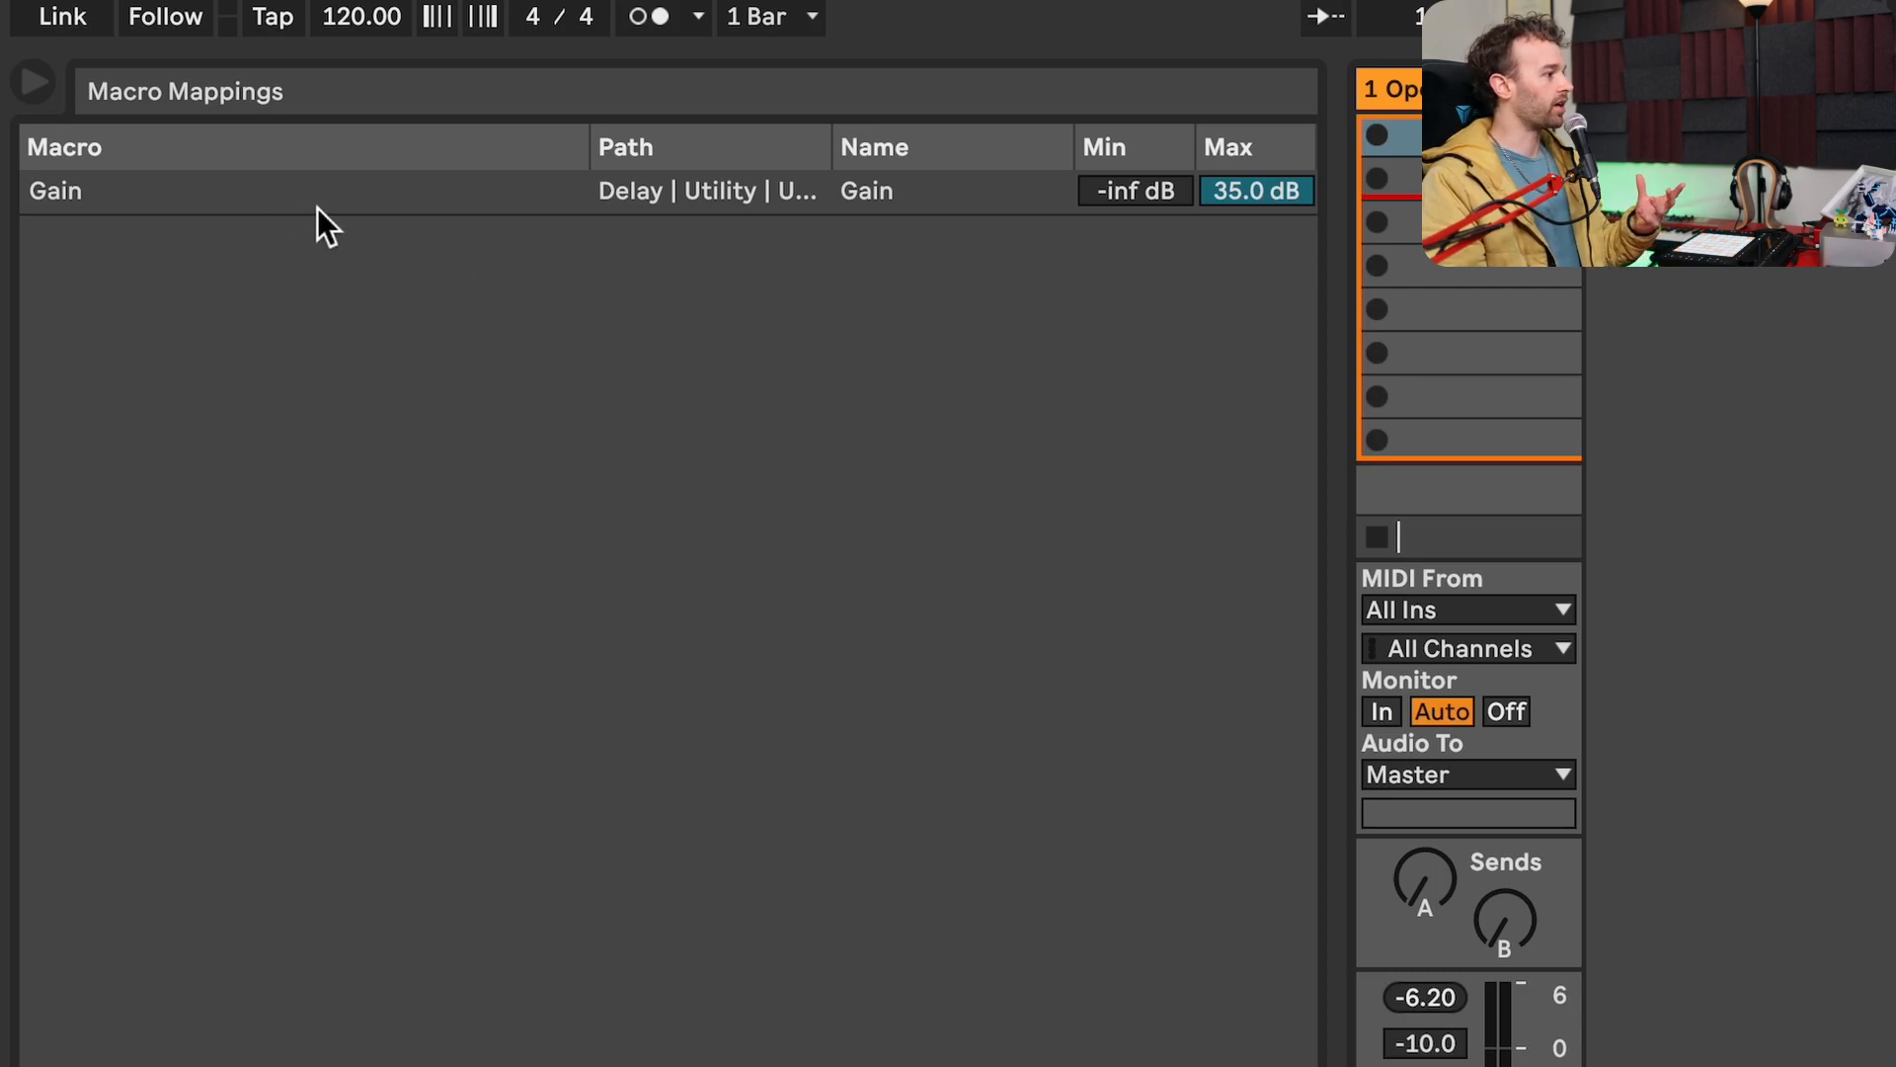
pyautogui.click(1290, 187)
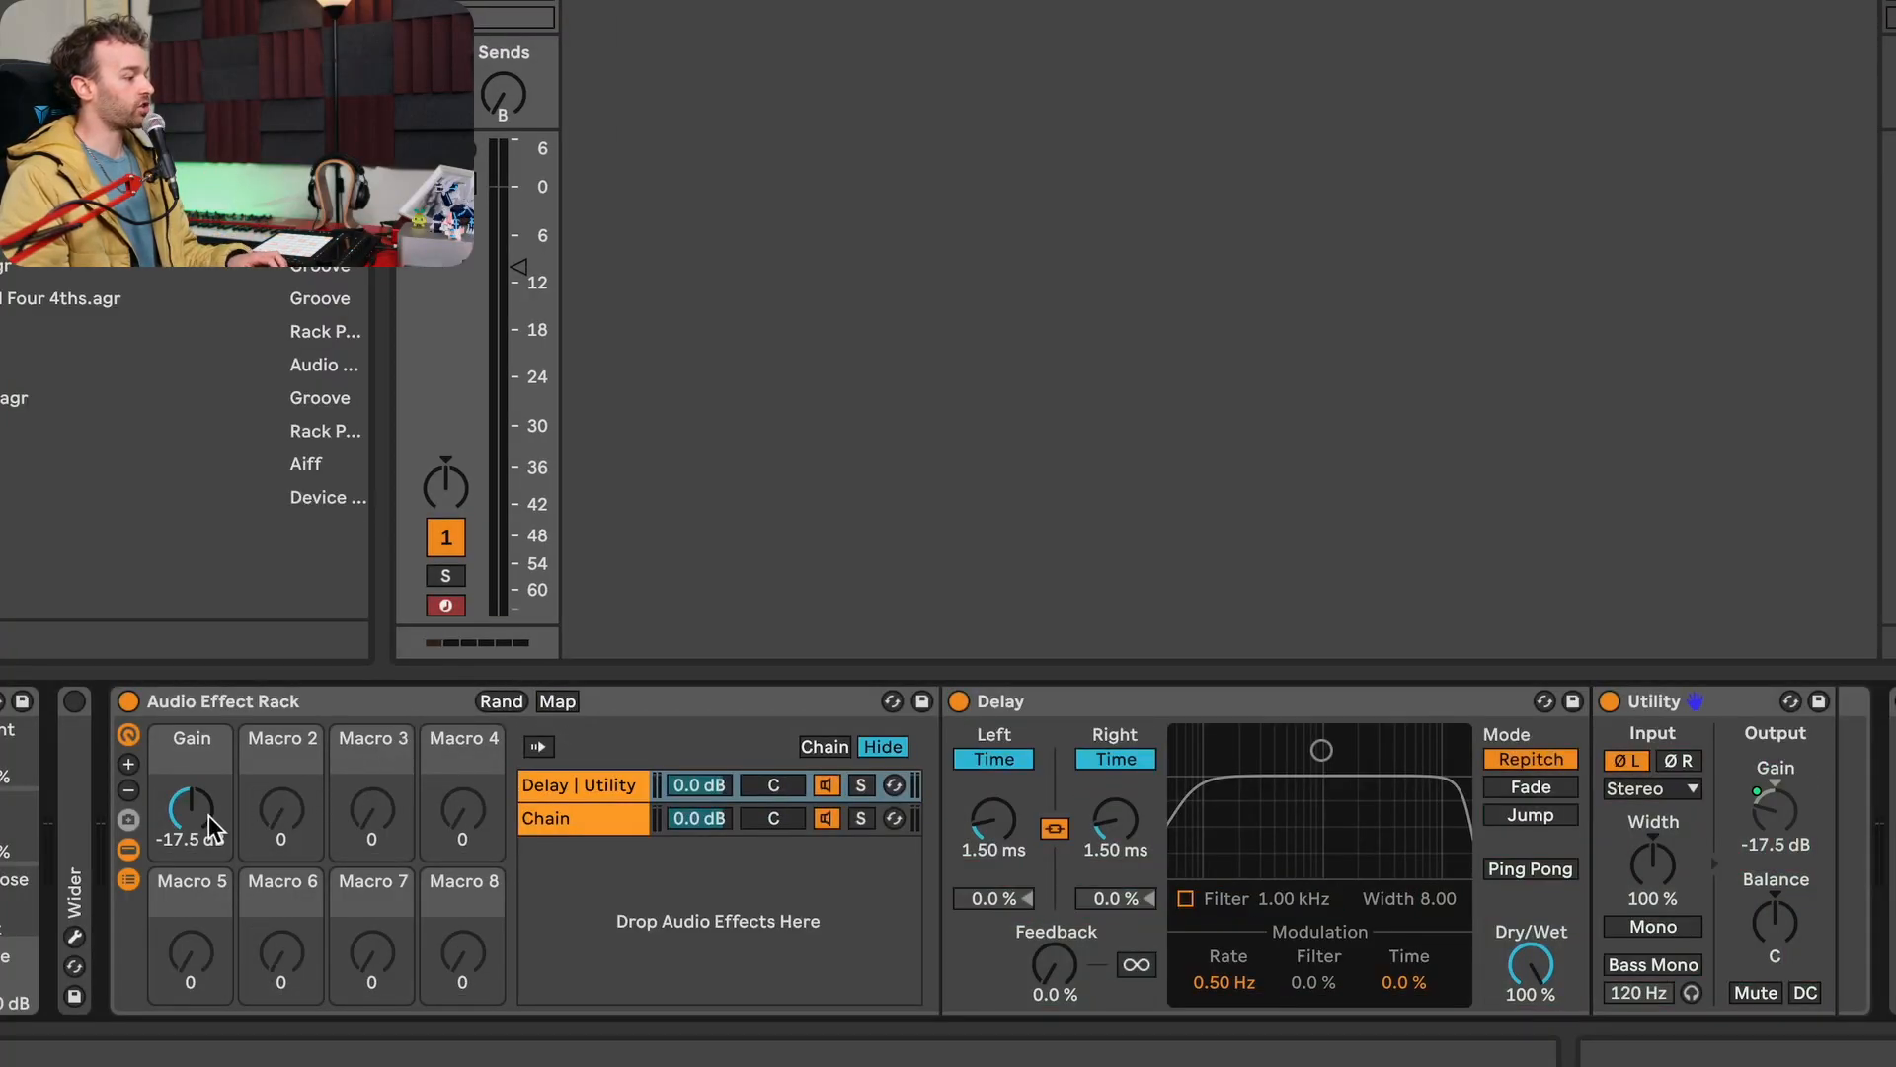
pyautogui.moveTo(207, 815); pyautogui.dragTo(208, 869)
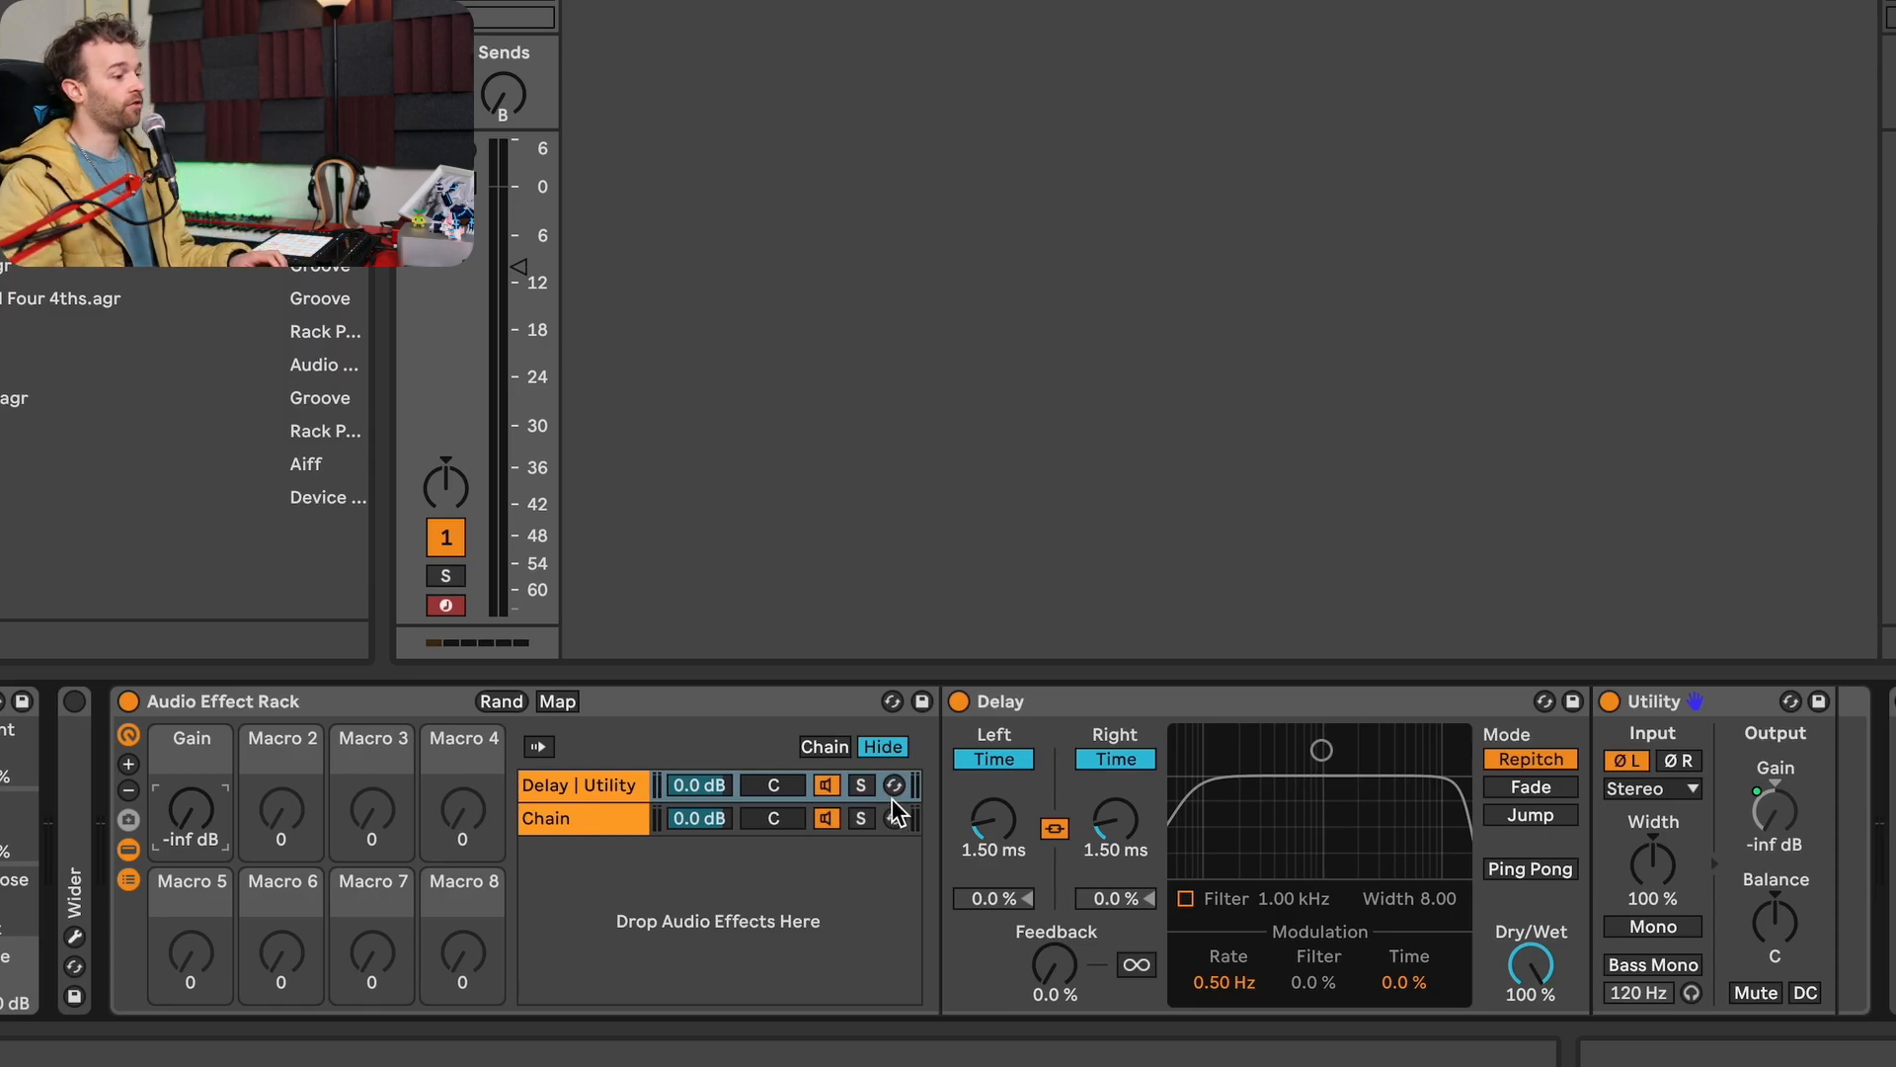
# Map the Delay's linked time to Macro 2 and limit the mapping's maximum to 12 ms.
pyautogui.rightClick(998, 824)
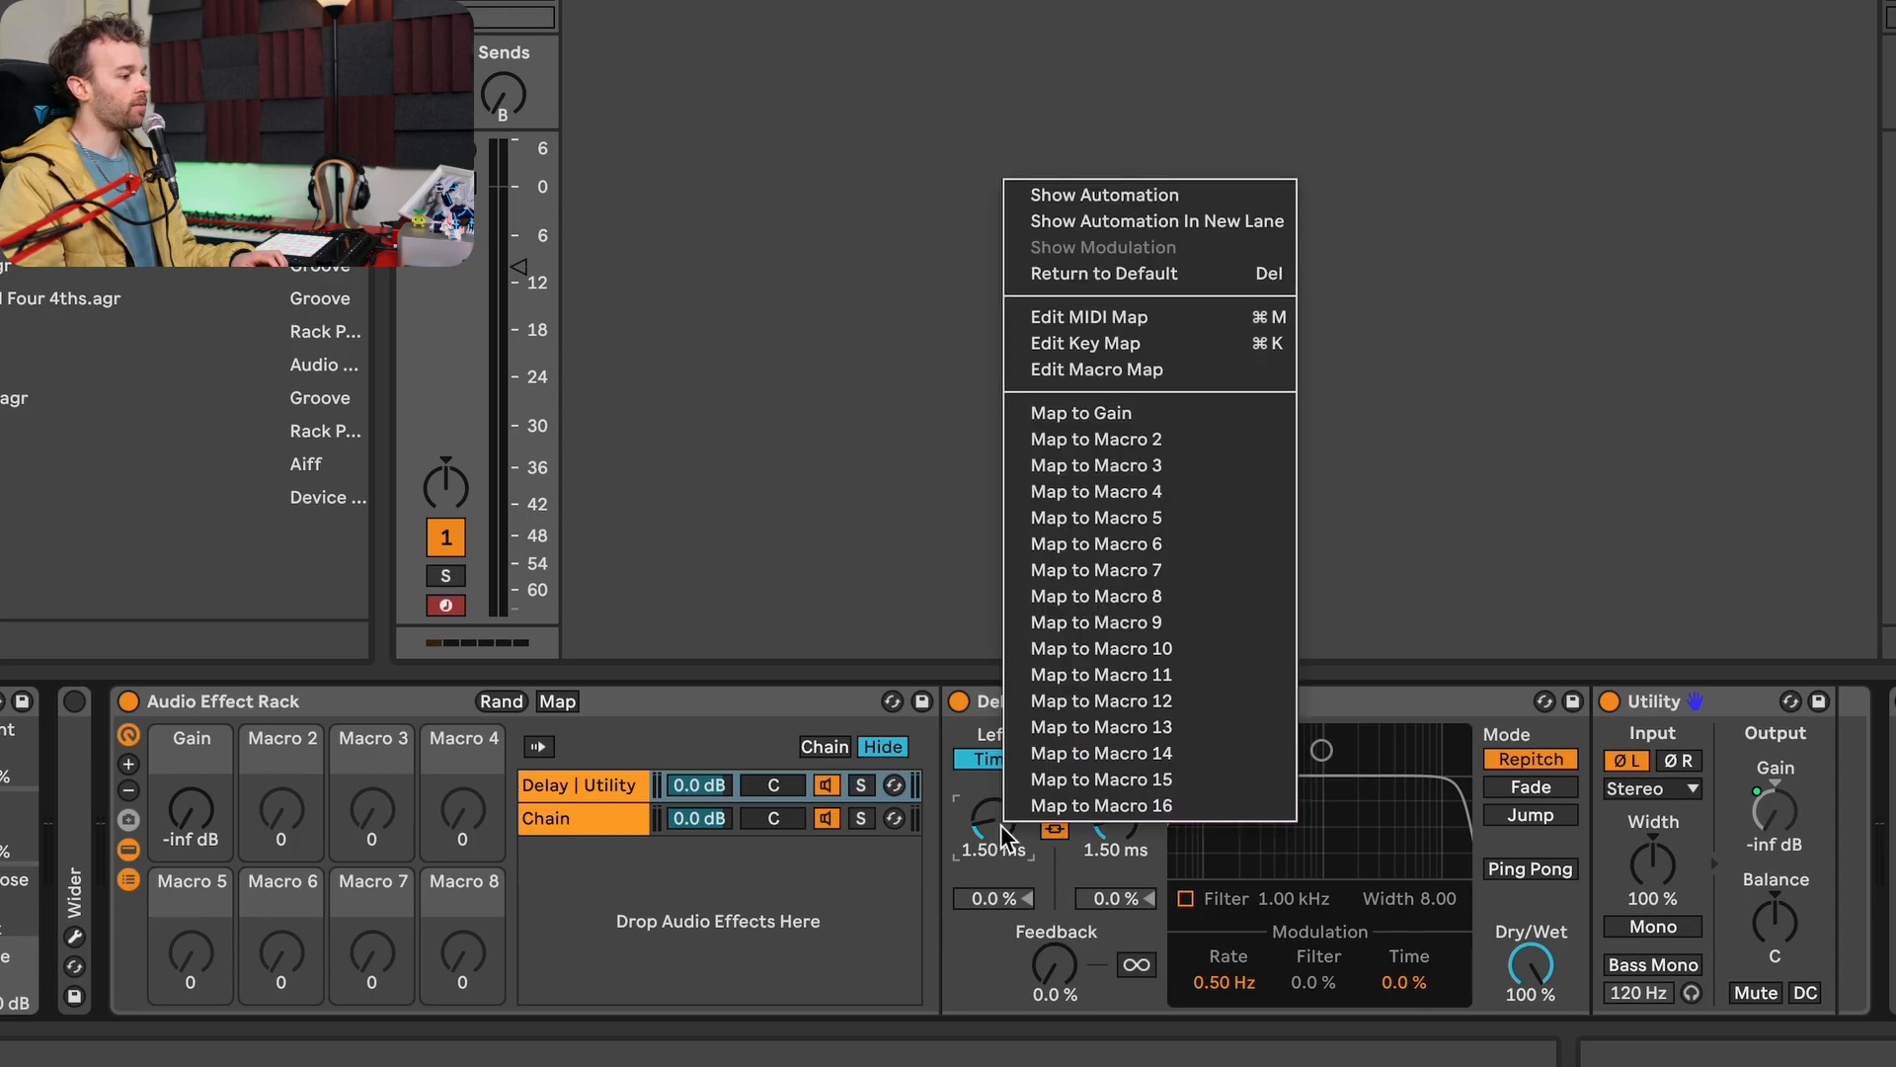
pyautogui.click(1165, 435)
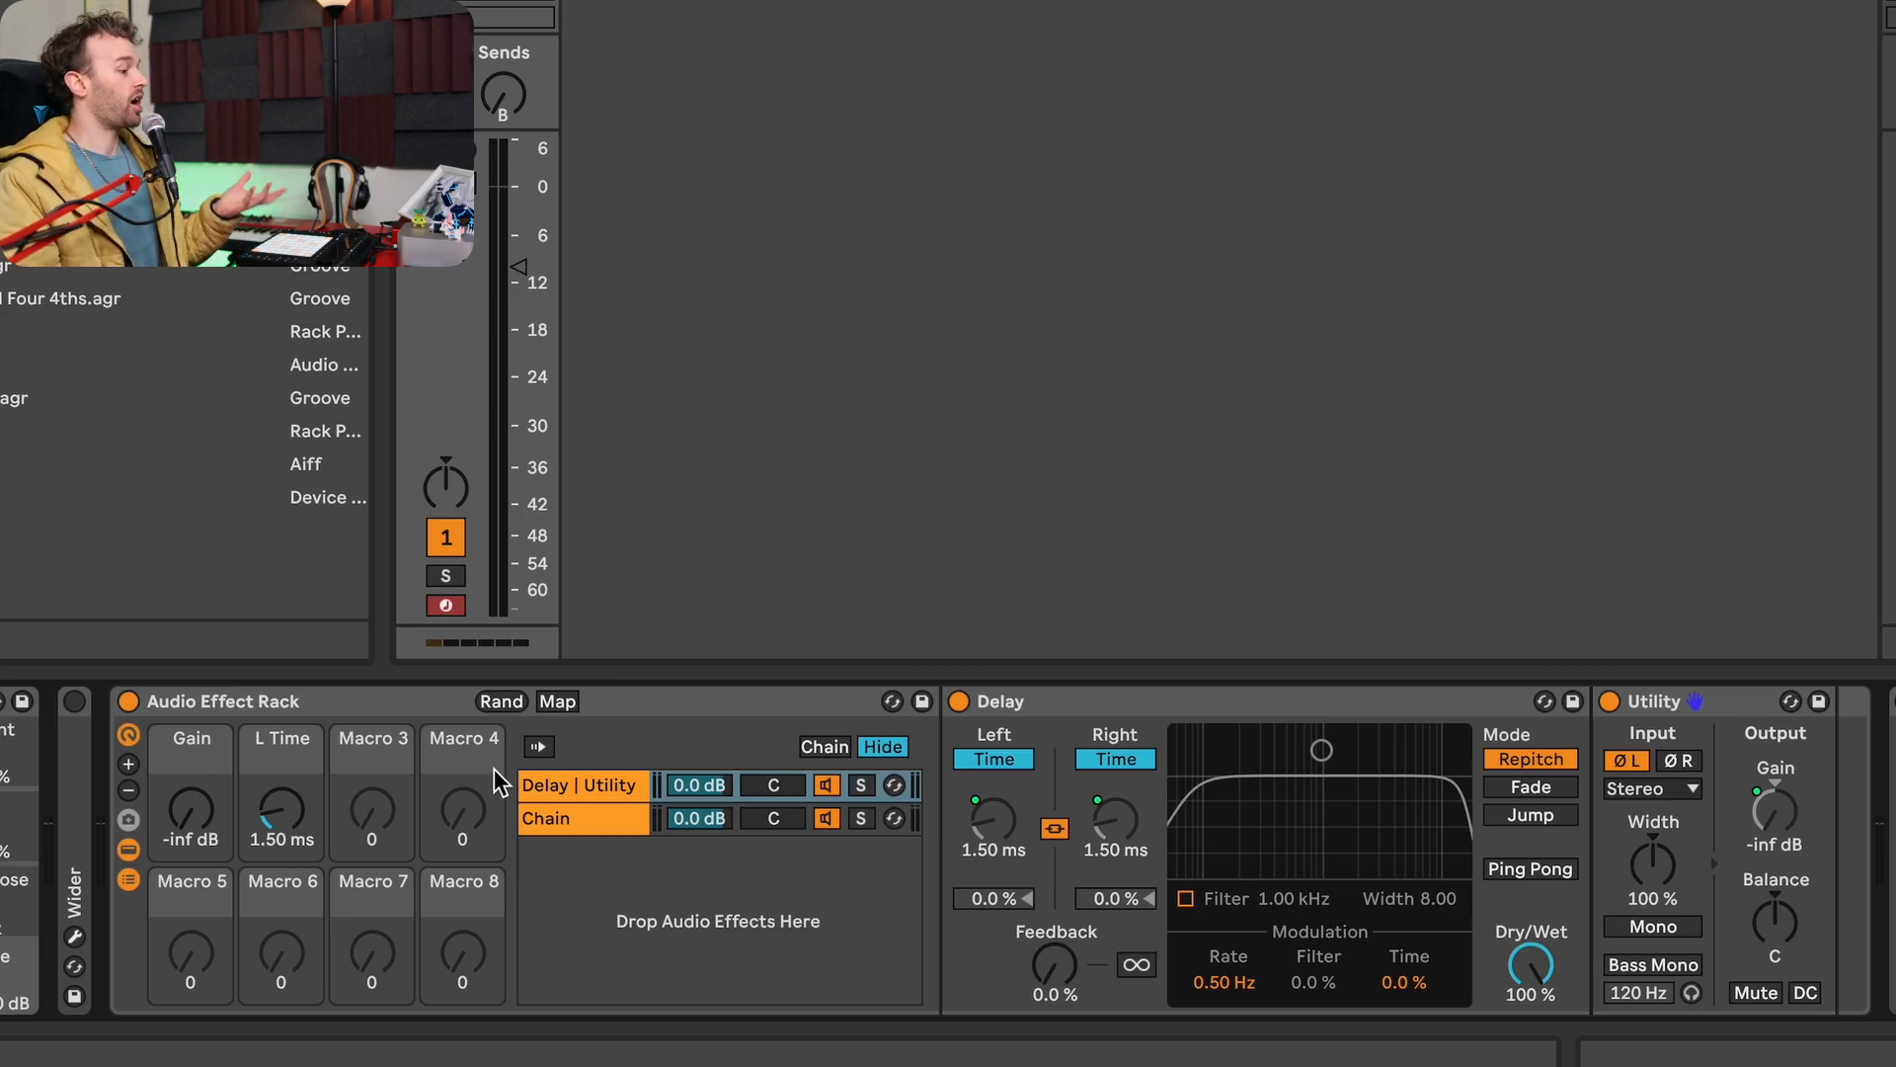
pyautogui.moveTo(290, 819); pyautogui.dragTo(291, 780)
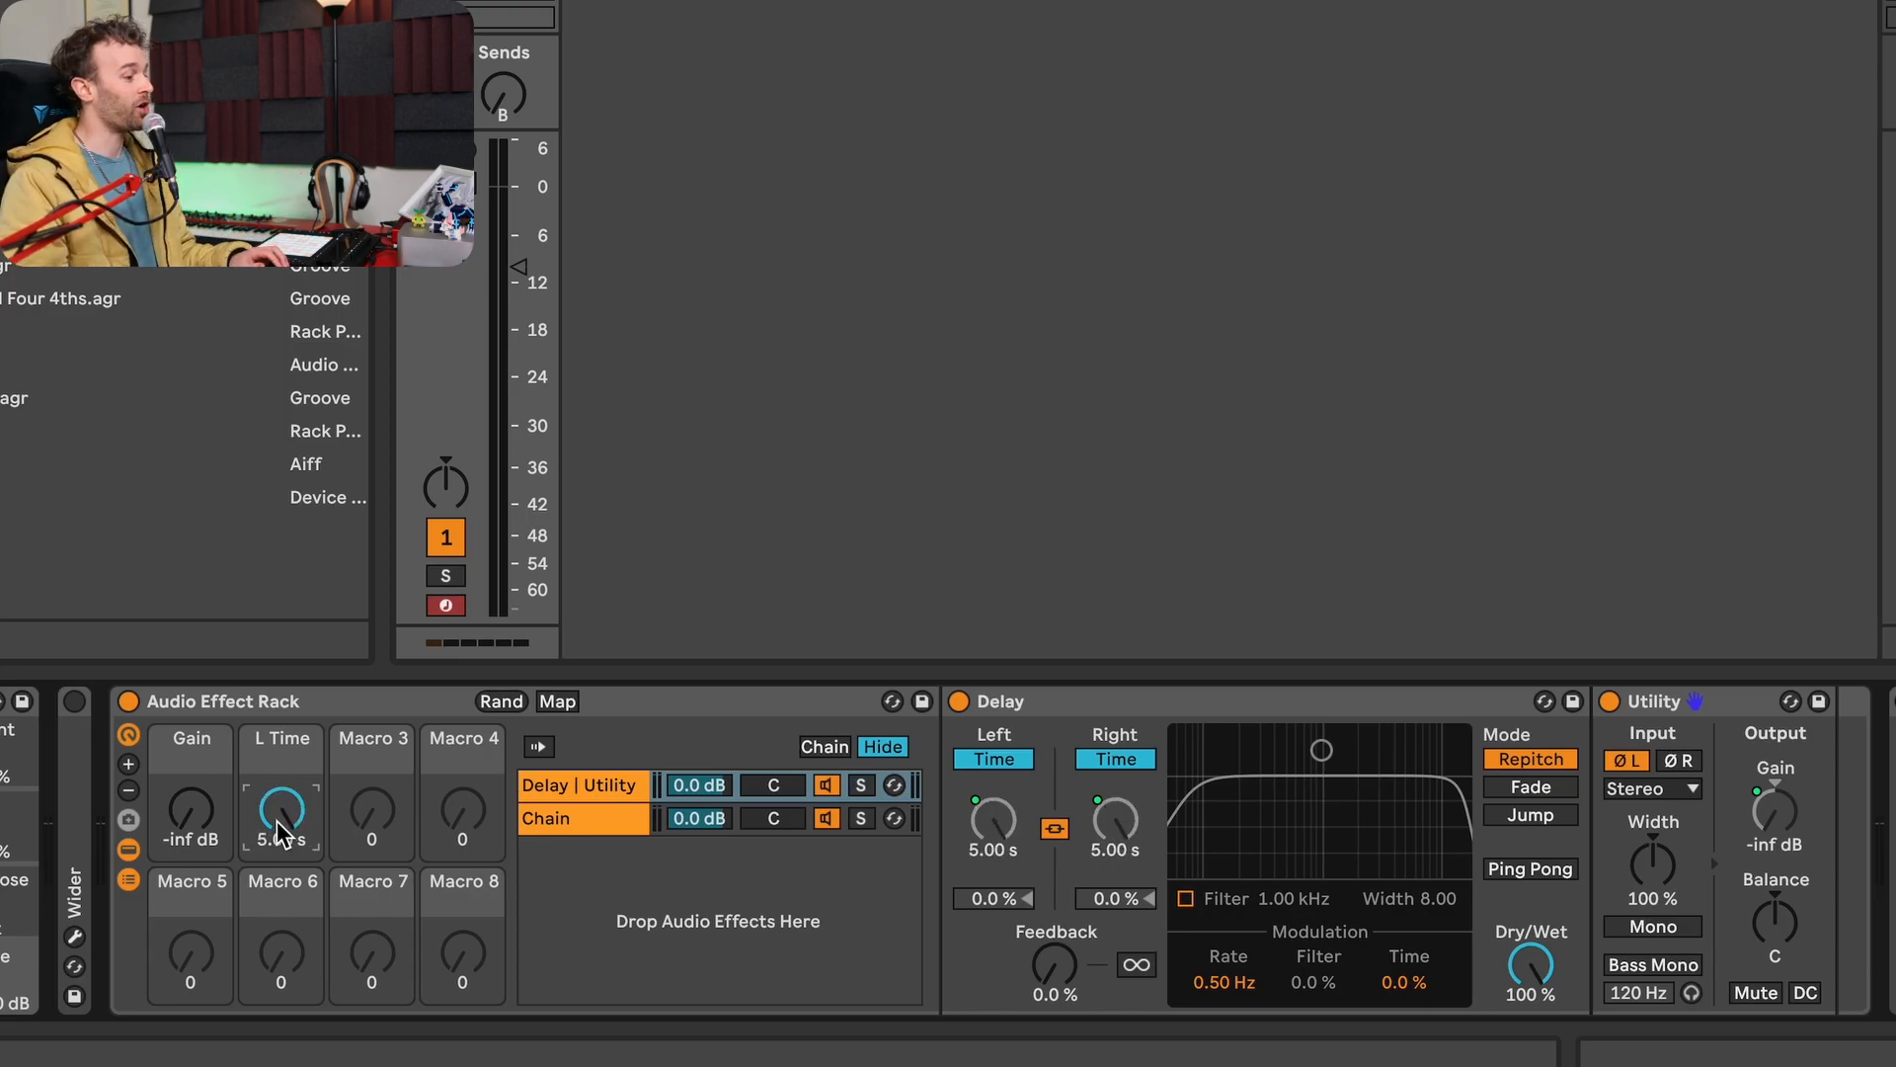
pyautogui.click(558, 702)
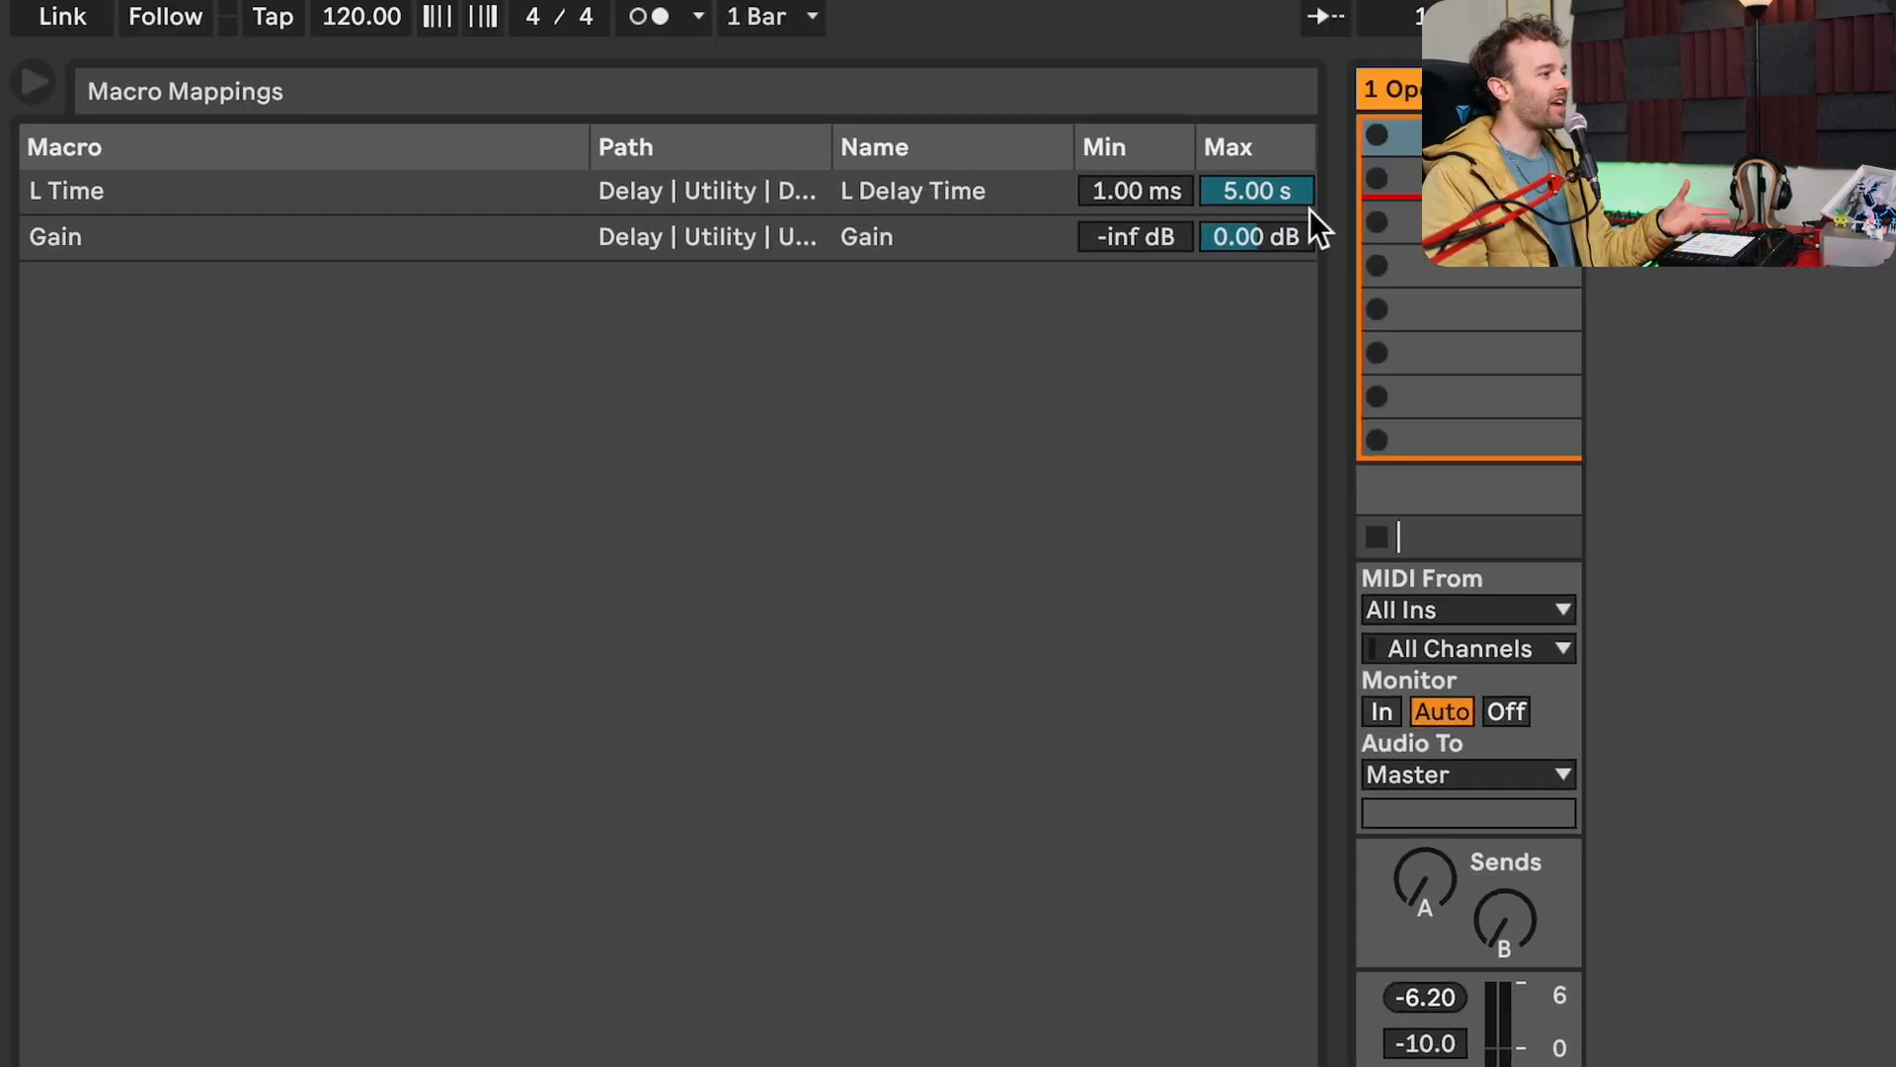
pyautogui.click(1300, 193)
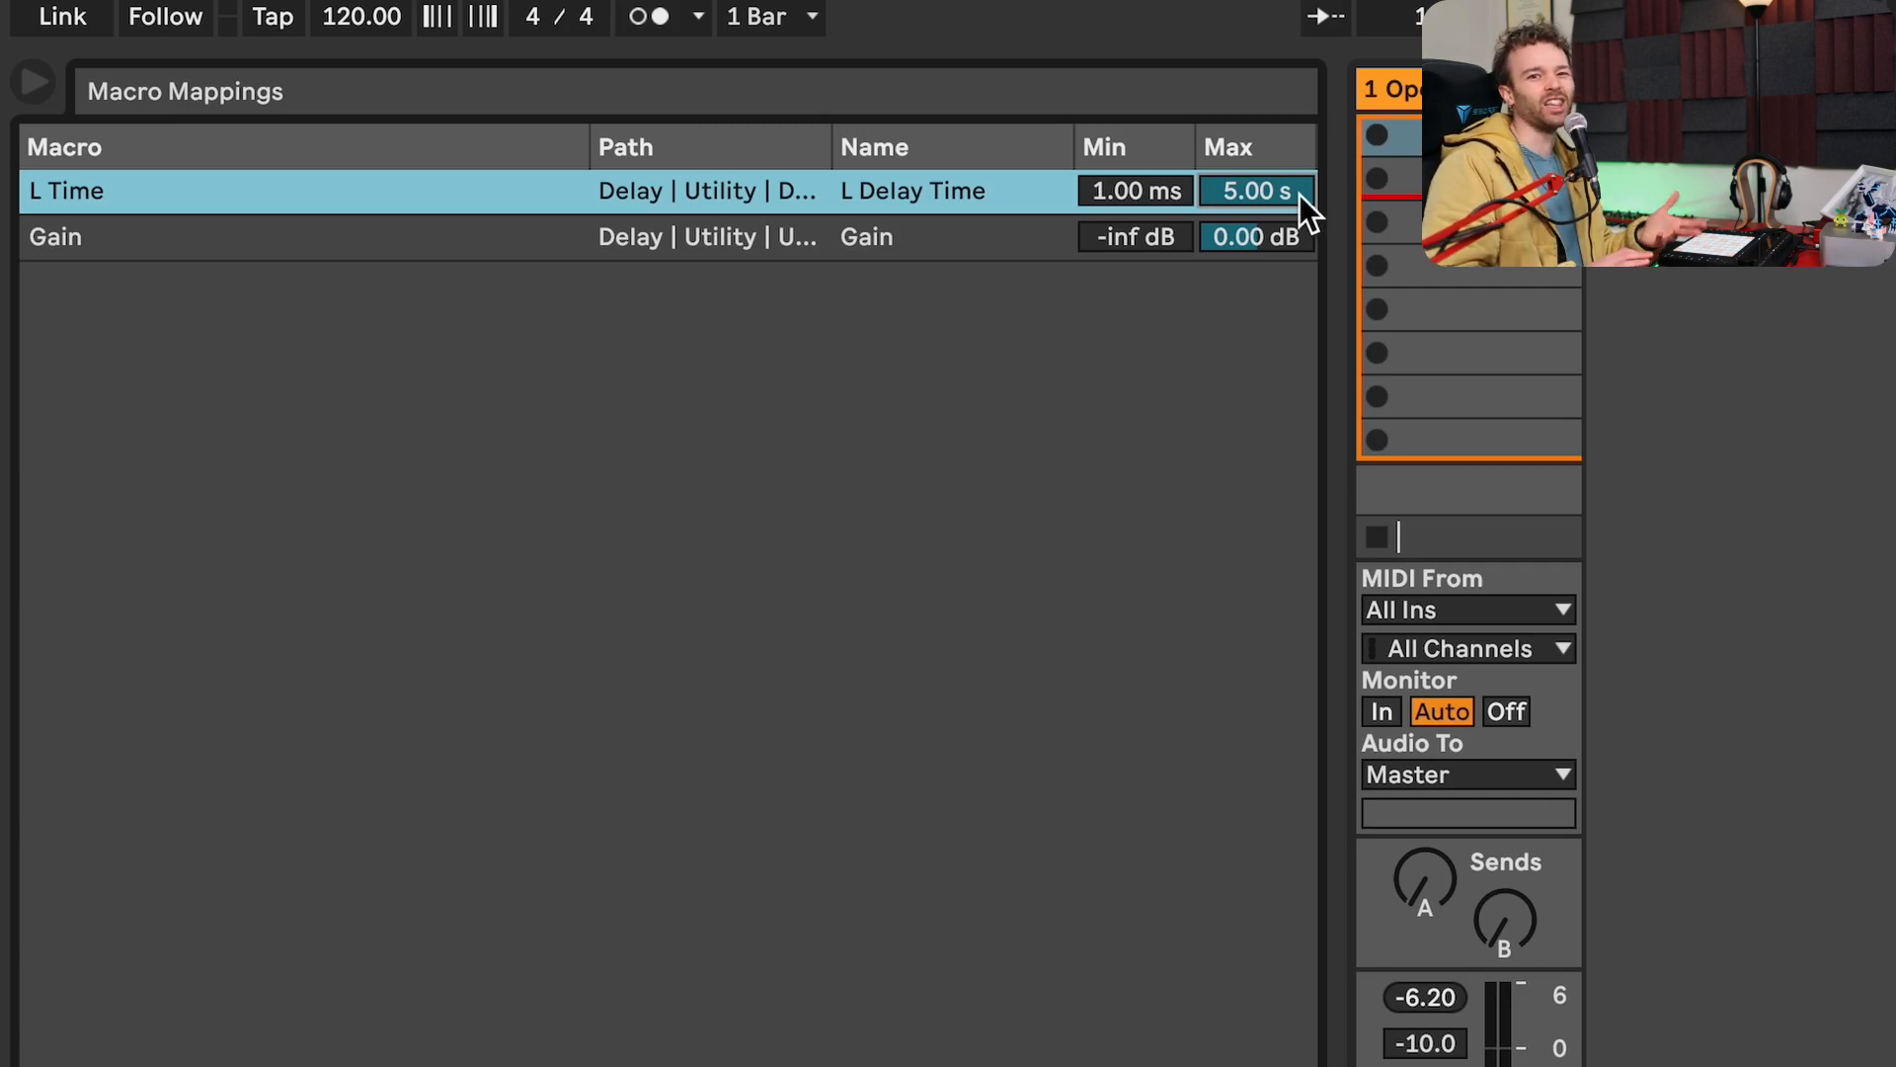
pyautogui.write('12')
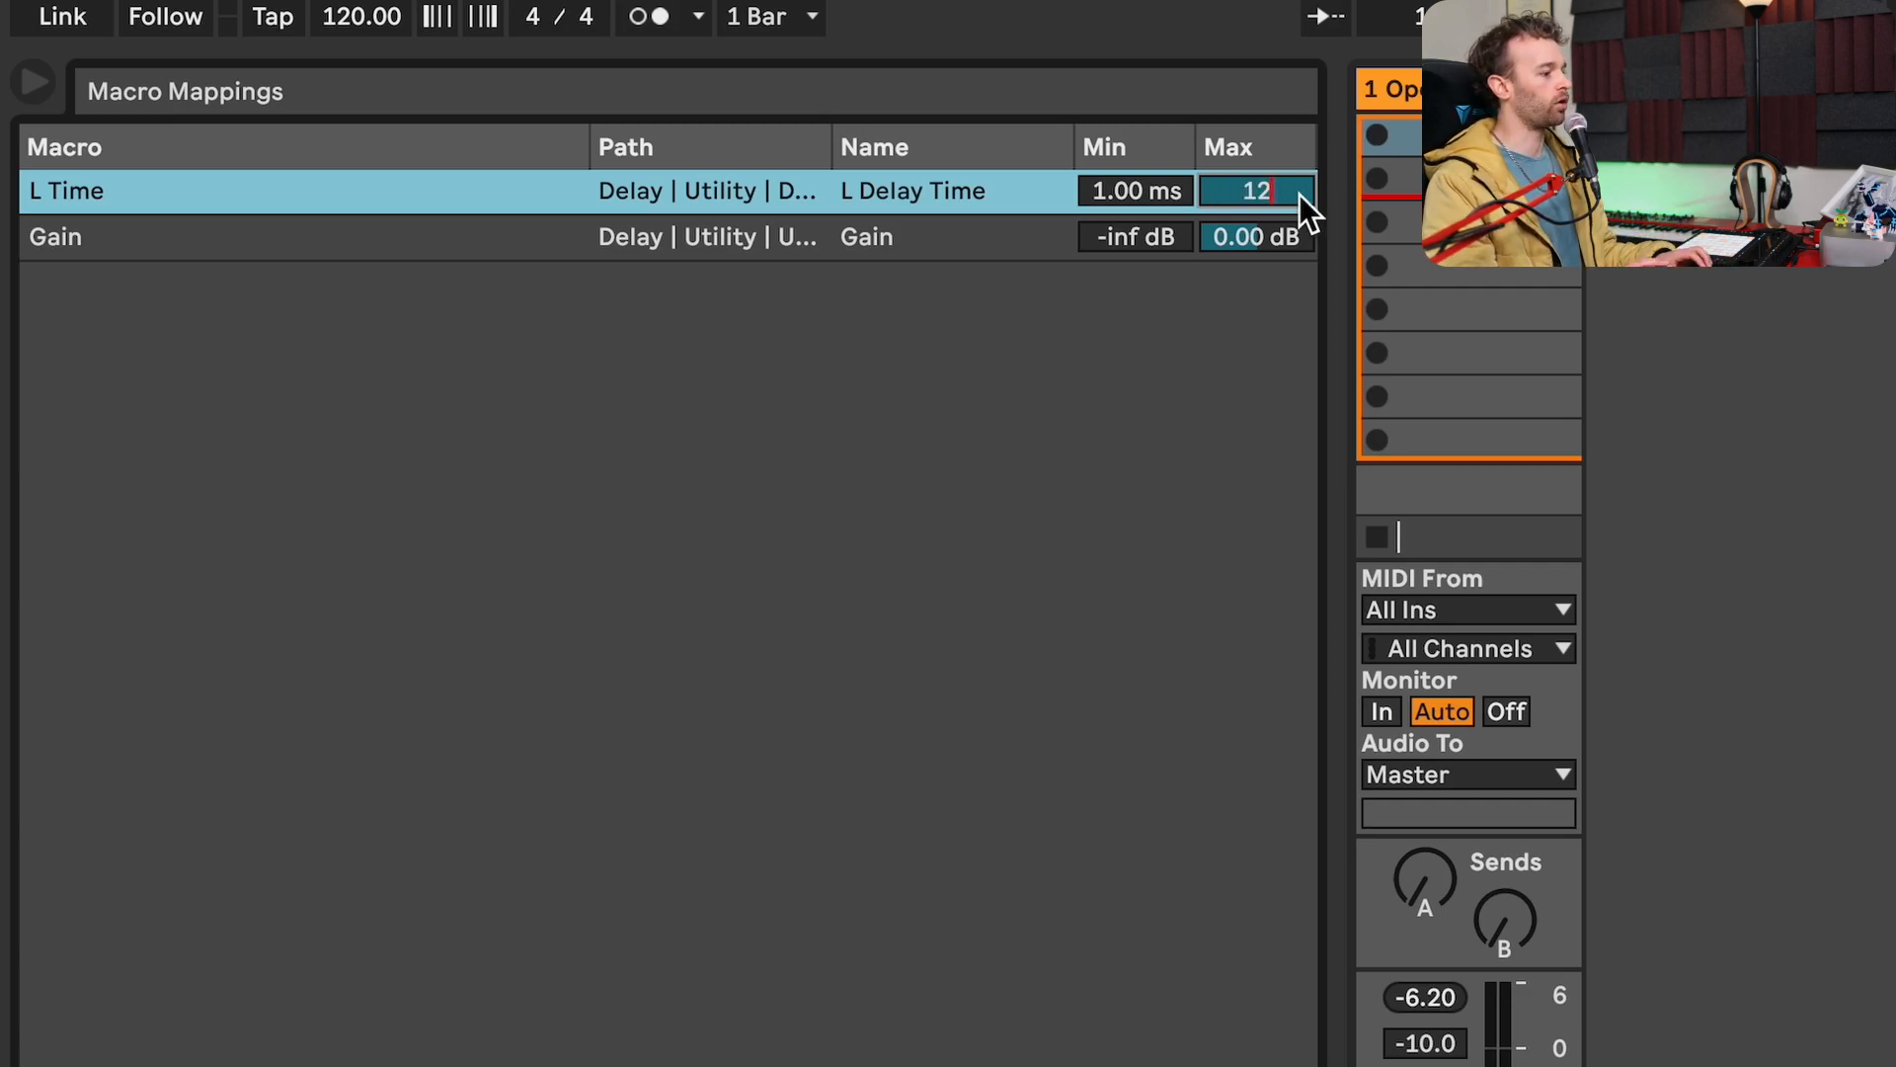
pyautogui.press('Return')
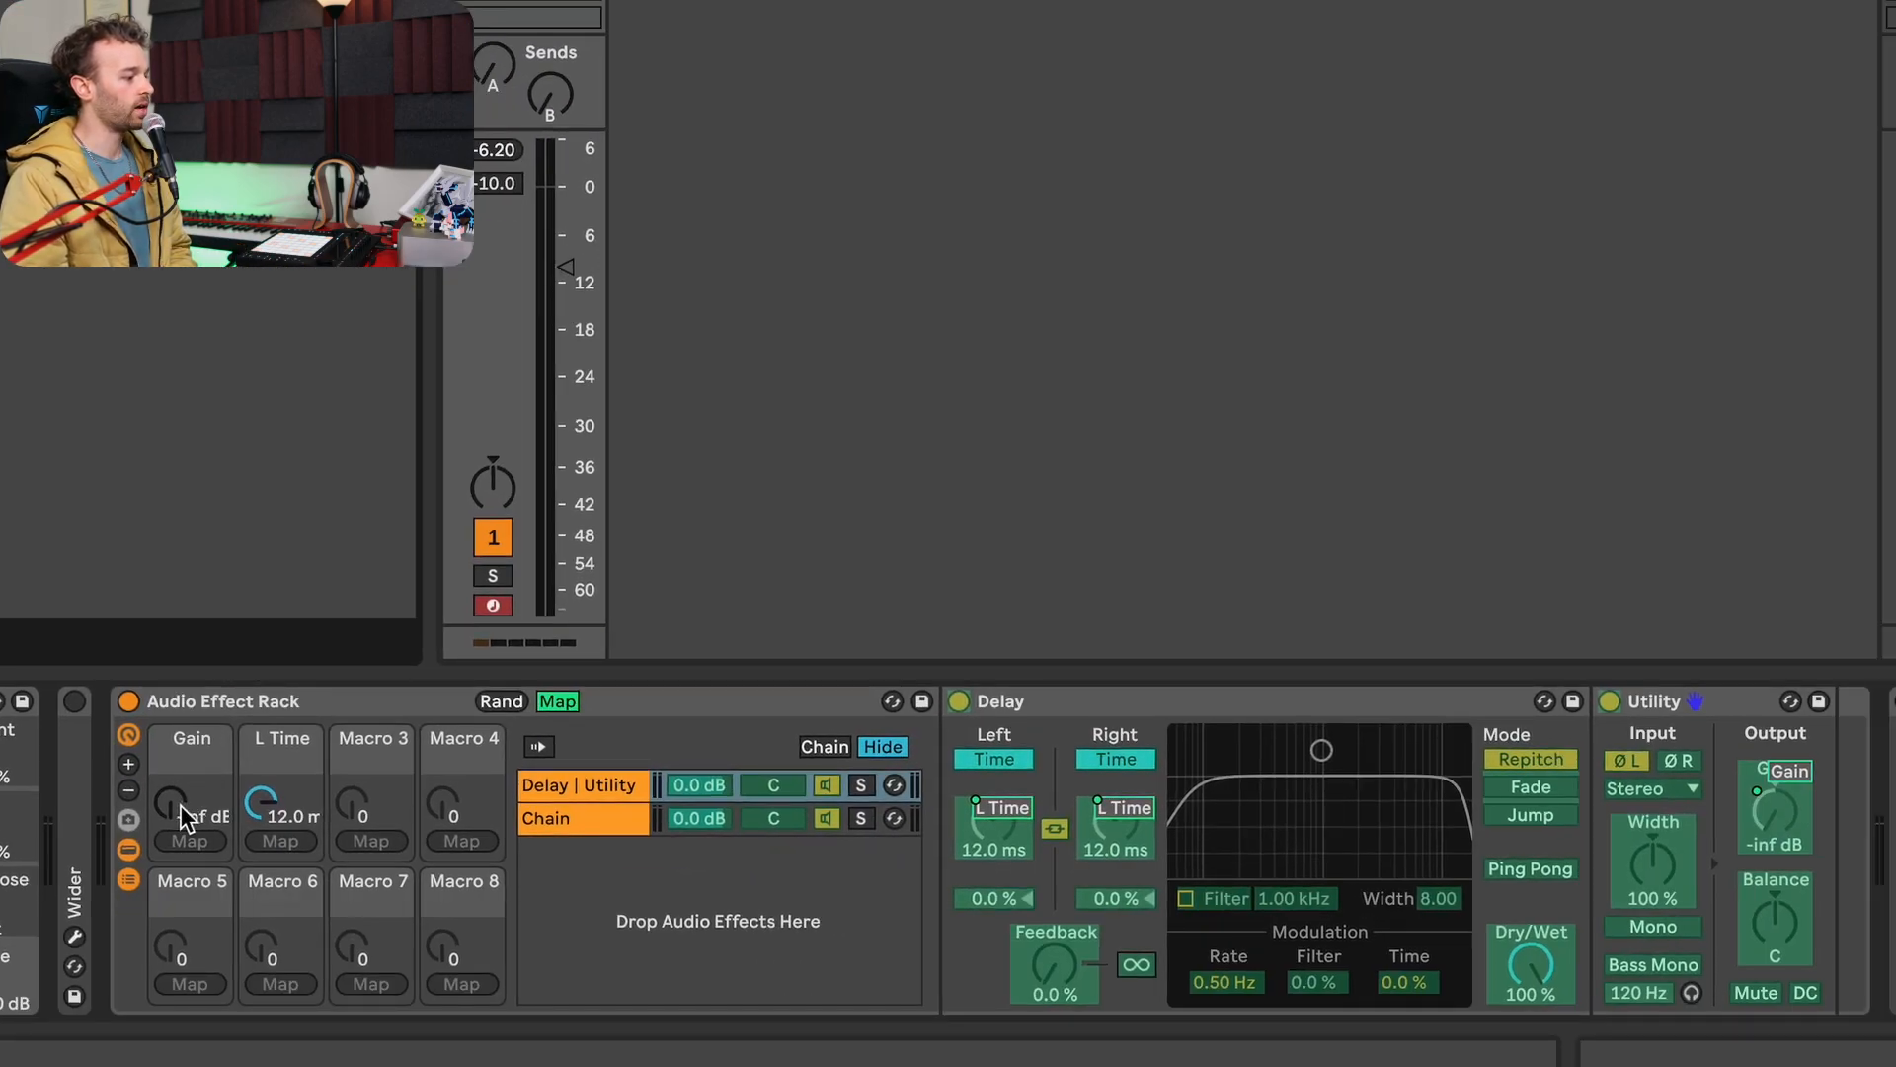
# Raise the Gain macro to 0.00 dB, leave macro mapping, and sweep the L Time macro to 1.03 ms during playback.
pyautogui.moveTo(183, 816); pyautogui.dragTo(184, 761)
pyautogui.press('space')
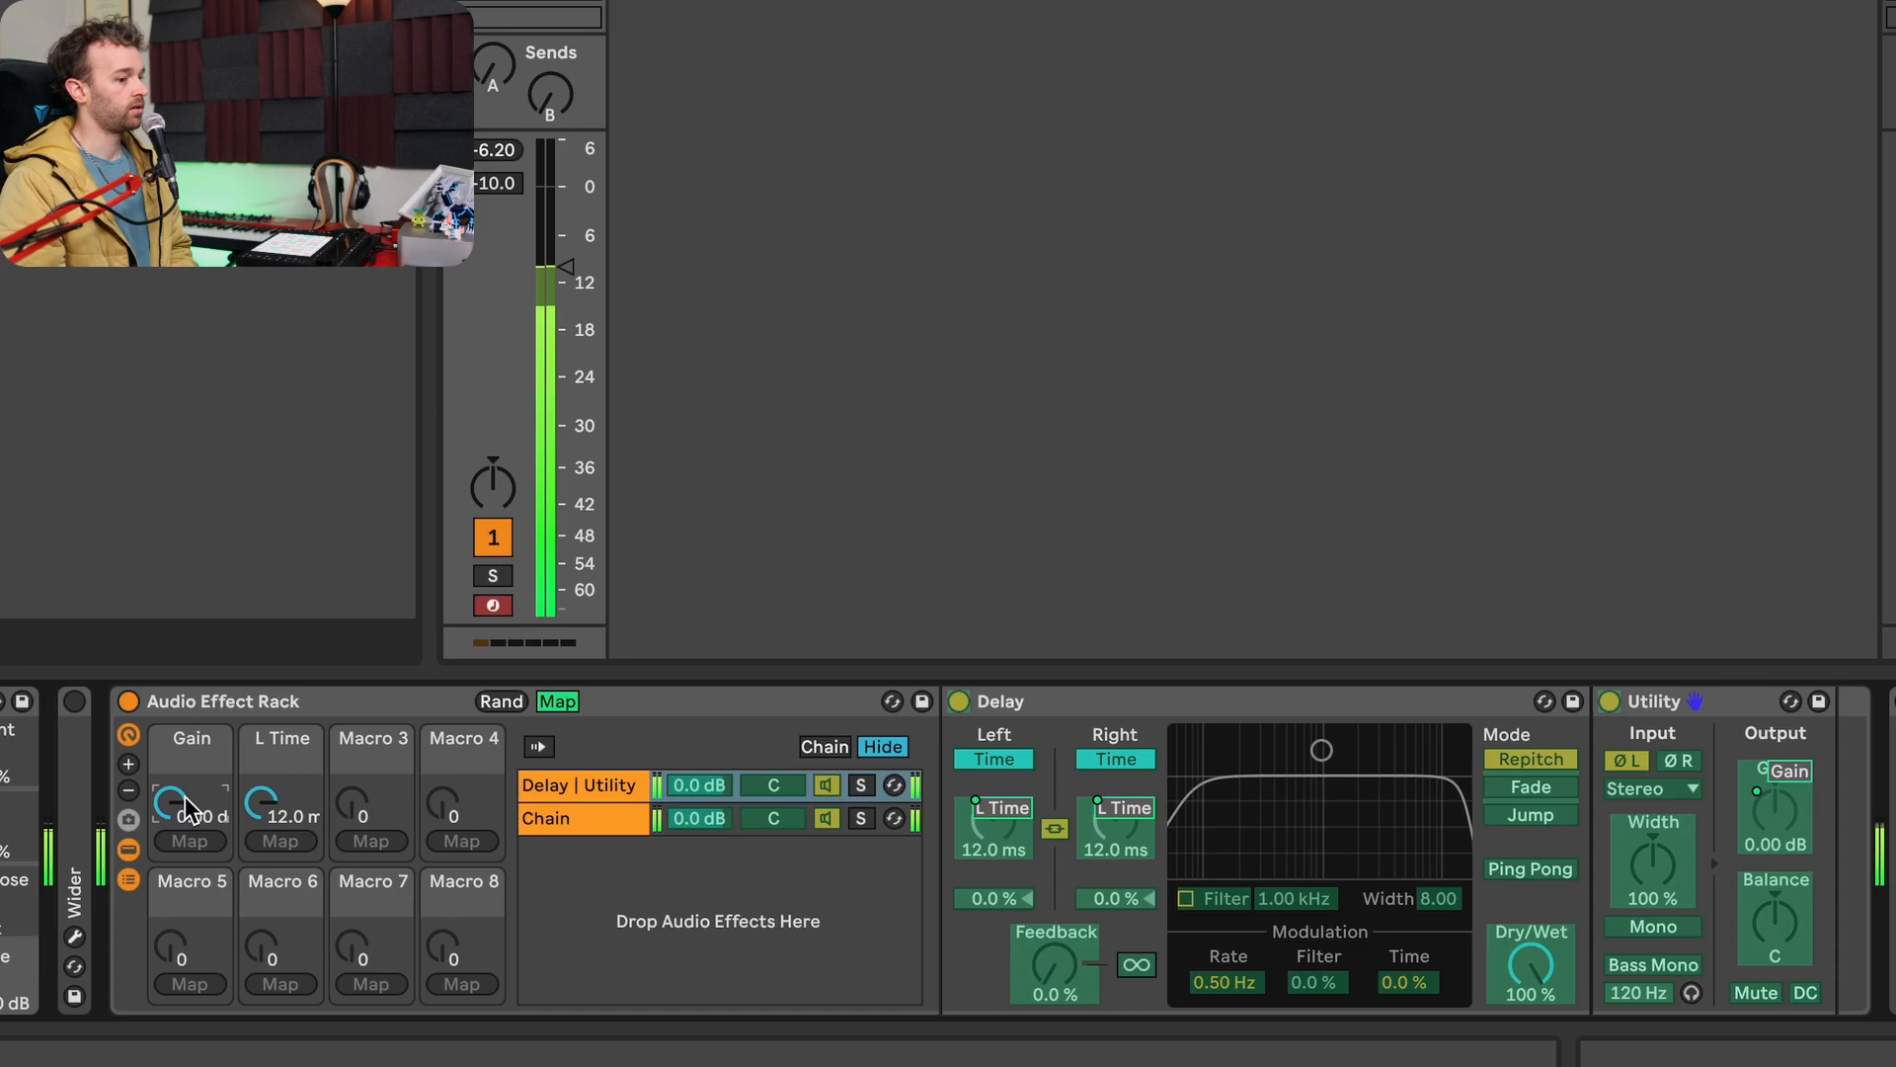
pyautogui.click(555, 701)
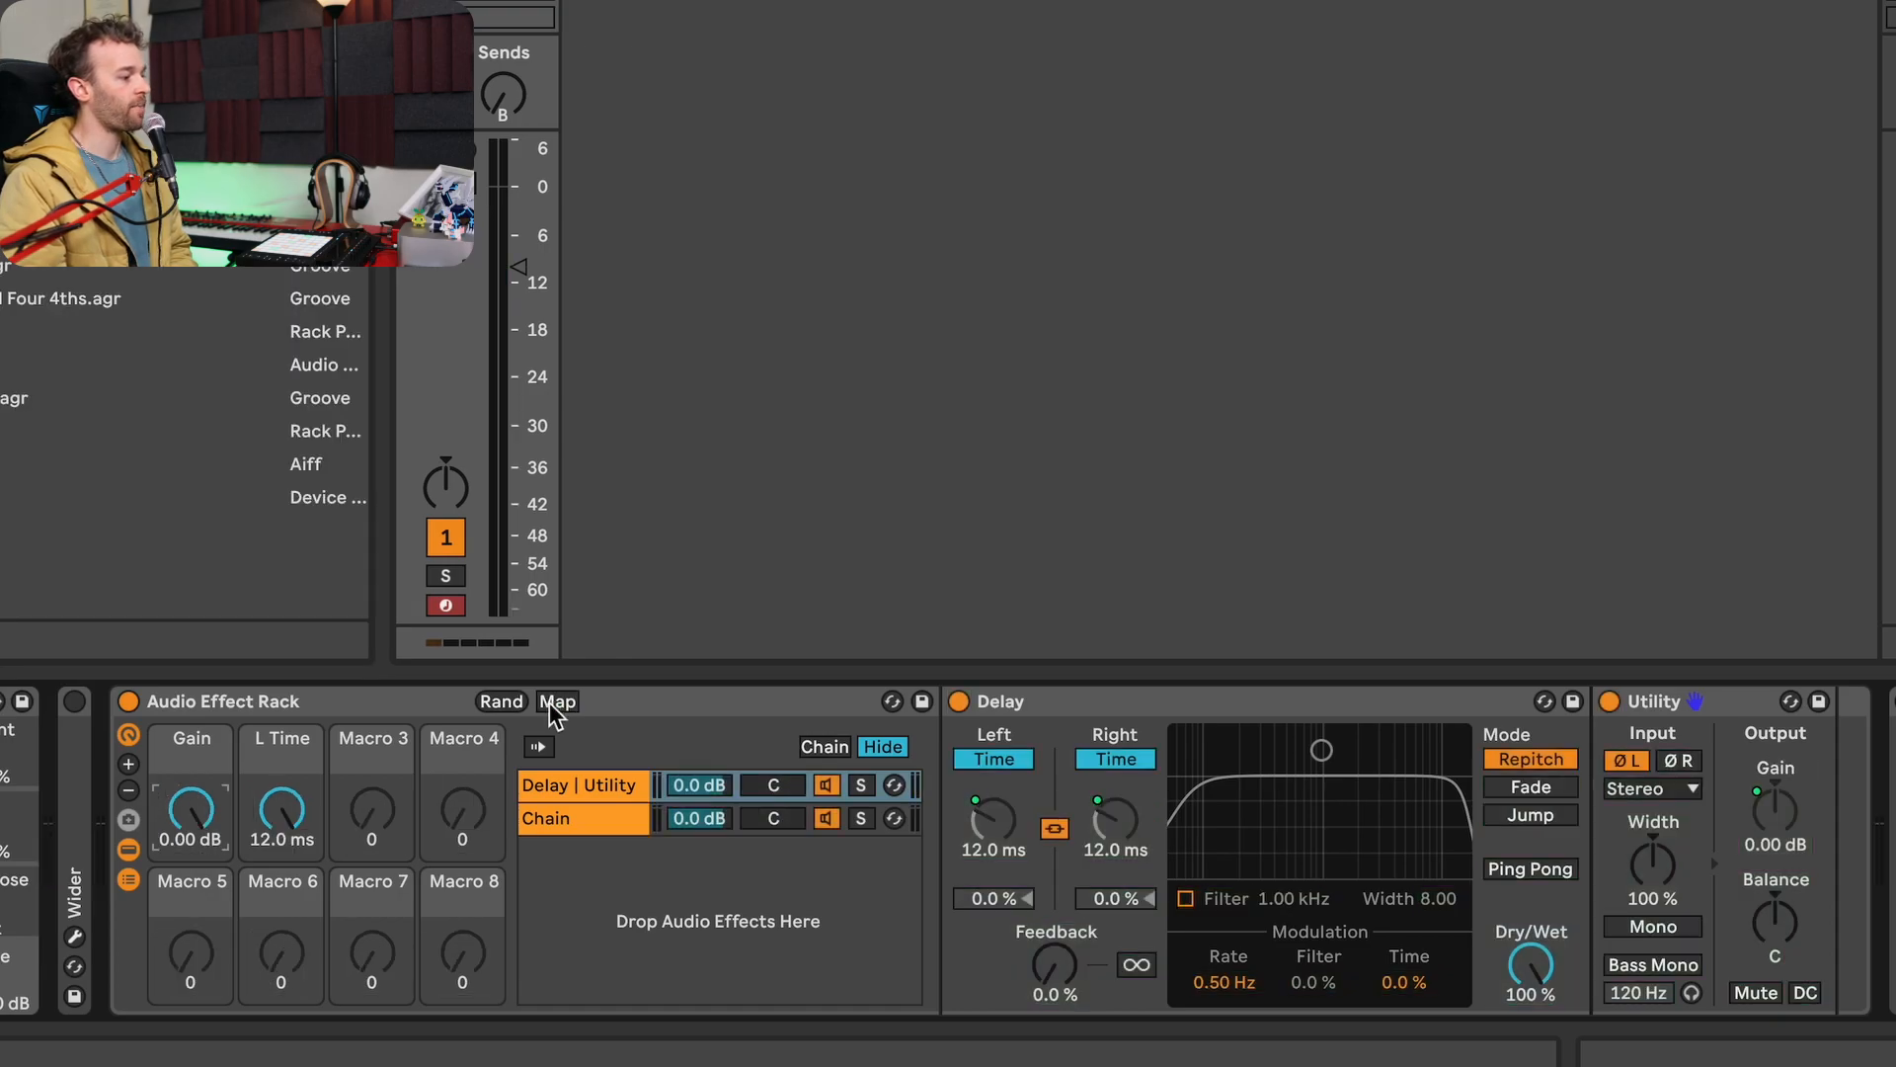
pyautogui.click(297, 814)
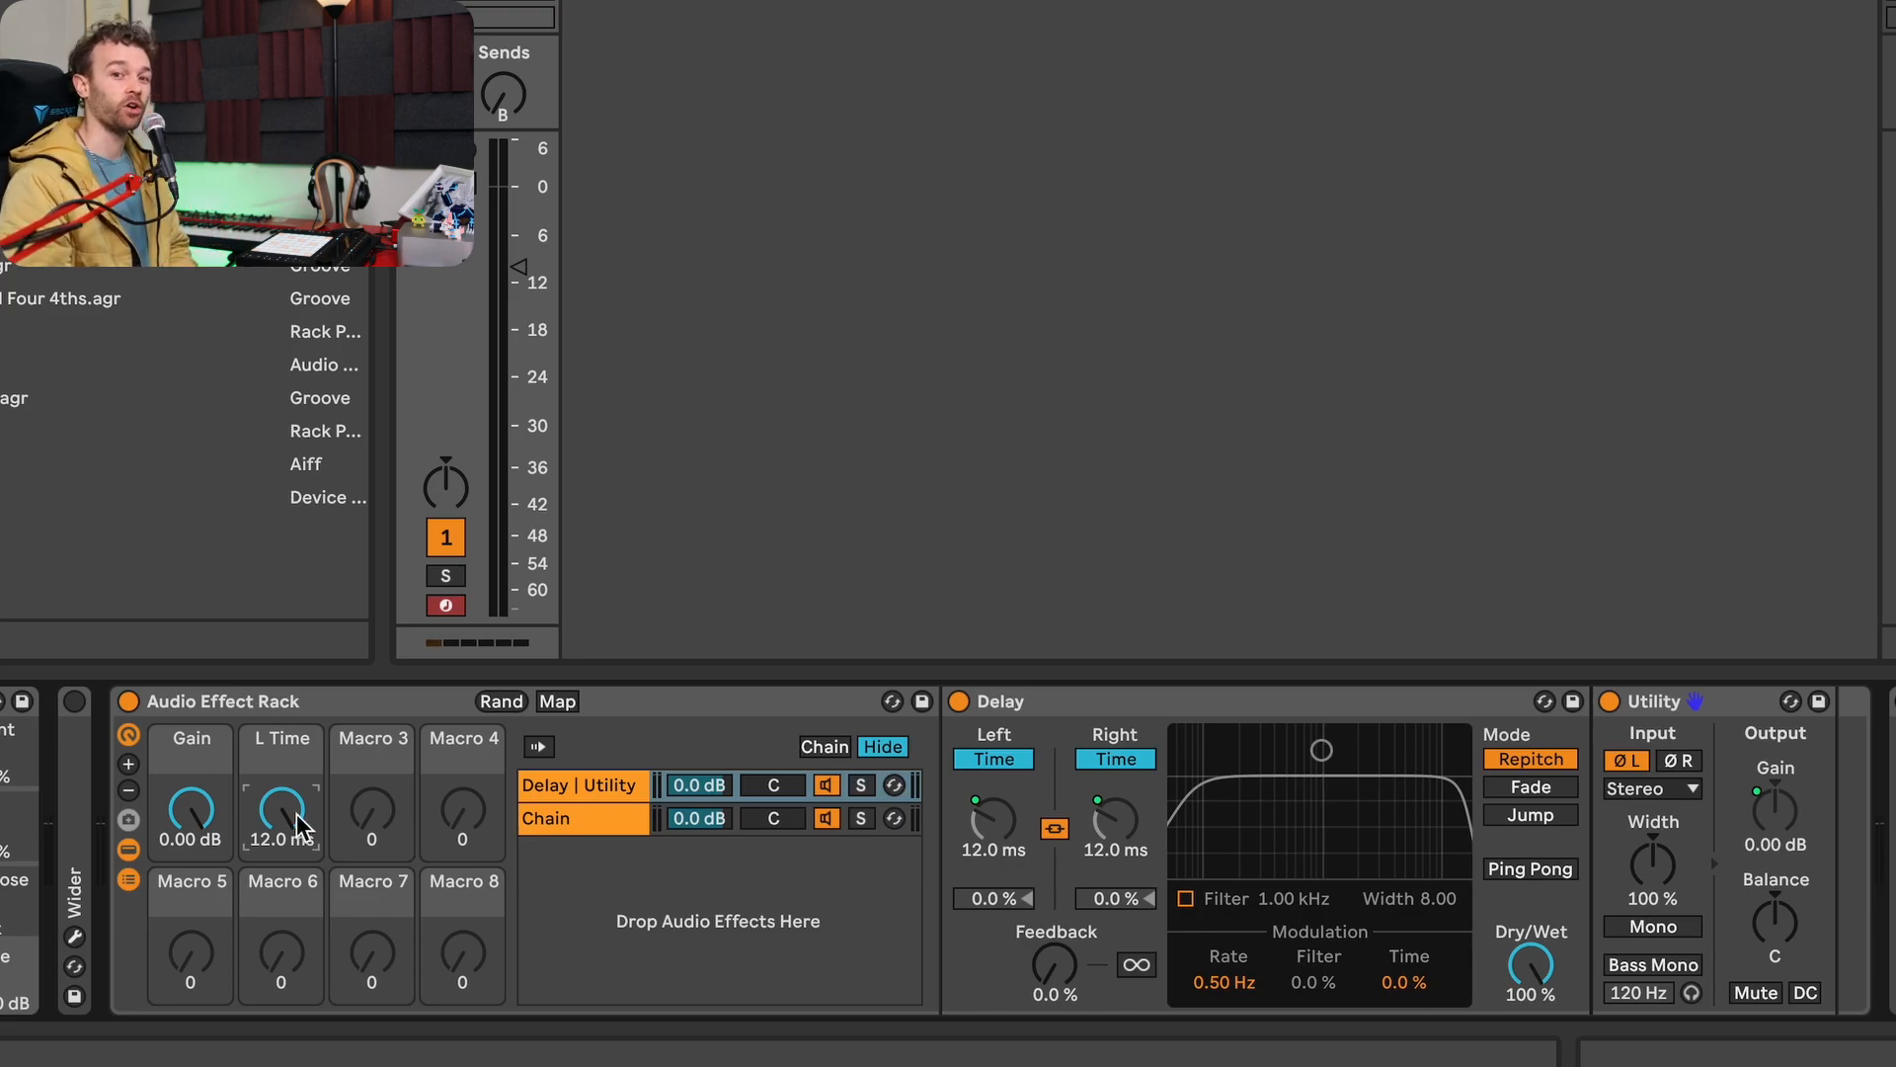
pyautogui.press('space')
pyautogui.moveTo(294, 808)
pyautogui.mouseDown()
pyautogui.moveTo(294, 869)
pyautogui.moveTo(297, 802)
pyautogui.mouseUp()
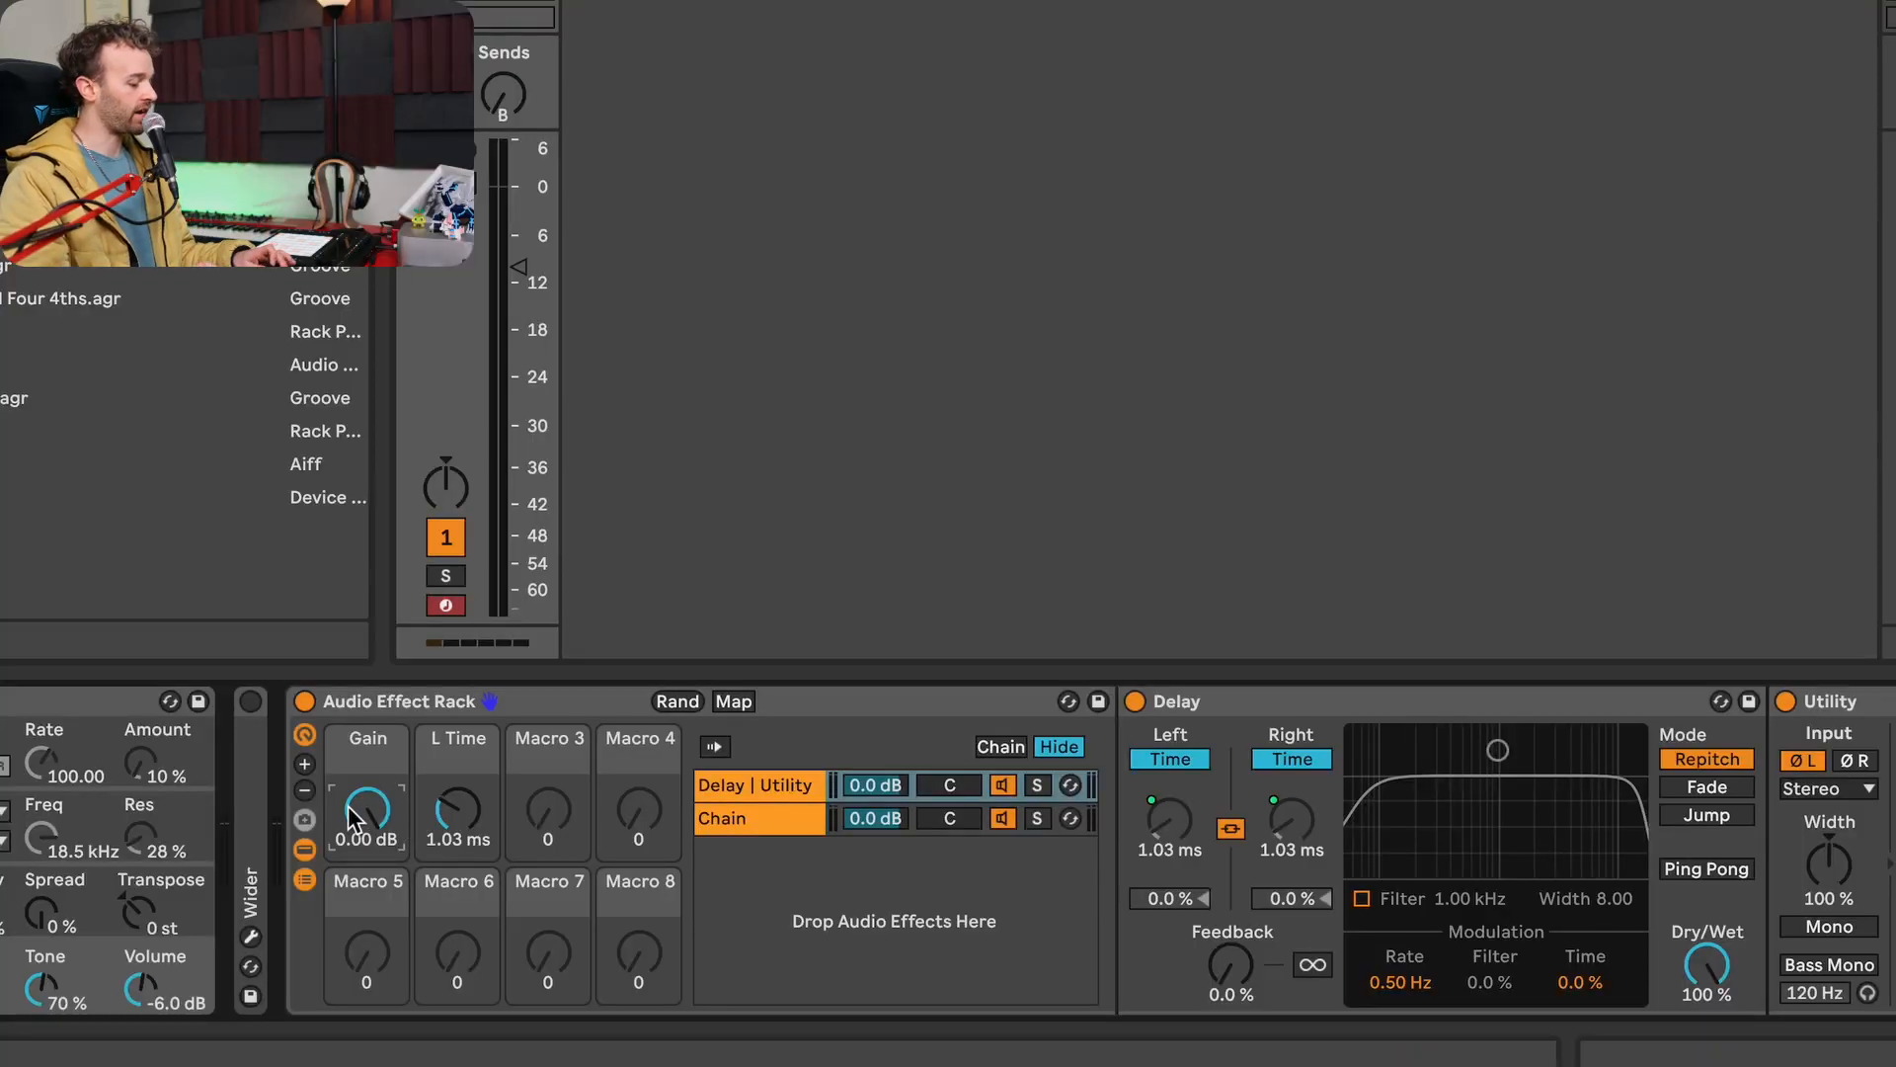
# Rename the Gain macro as Width and the L Time macro as Tone.
pyautogui.write('Width')
pyautogui.press('Return')
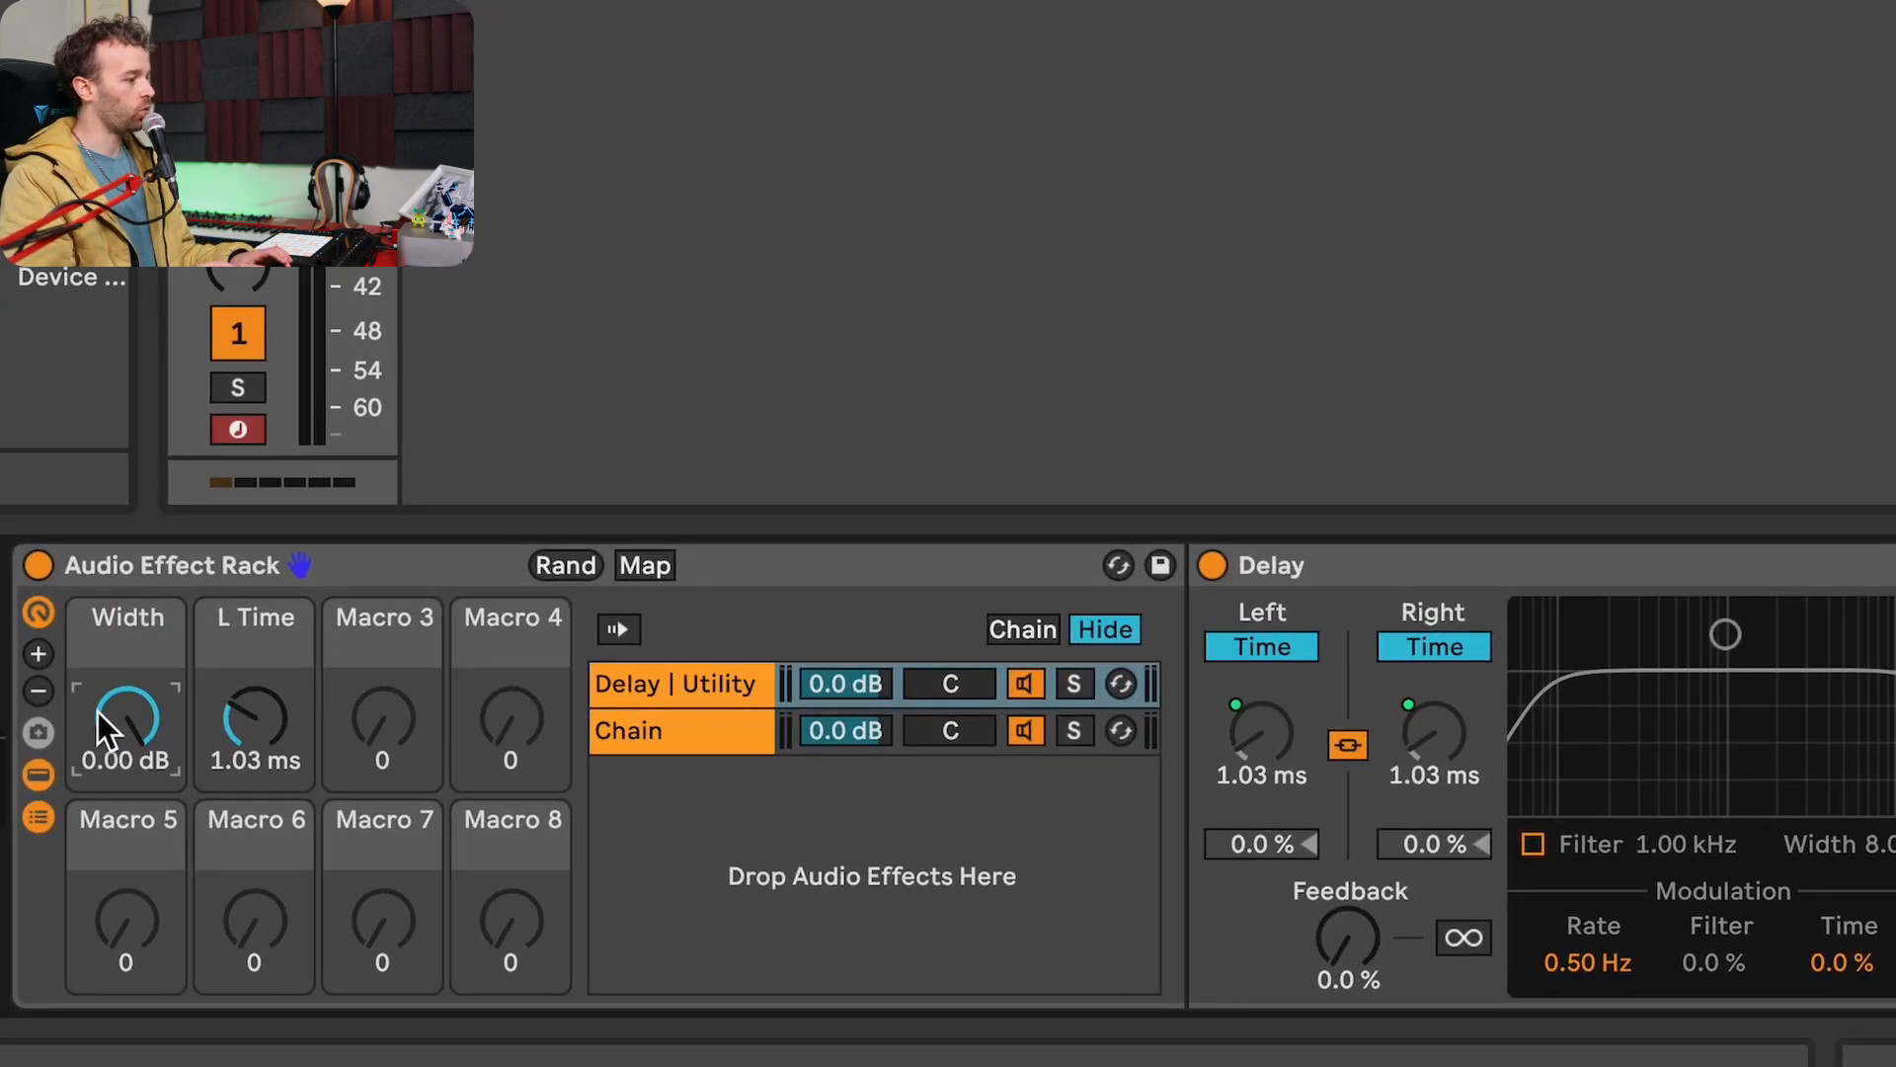
pyautogui.hotkey('ctrl', 'r')
pyautogui.write('Tonality')
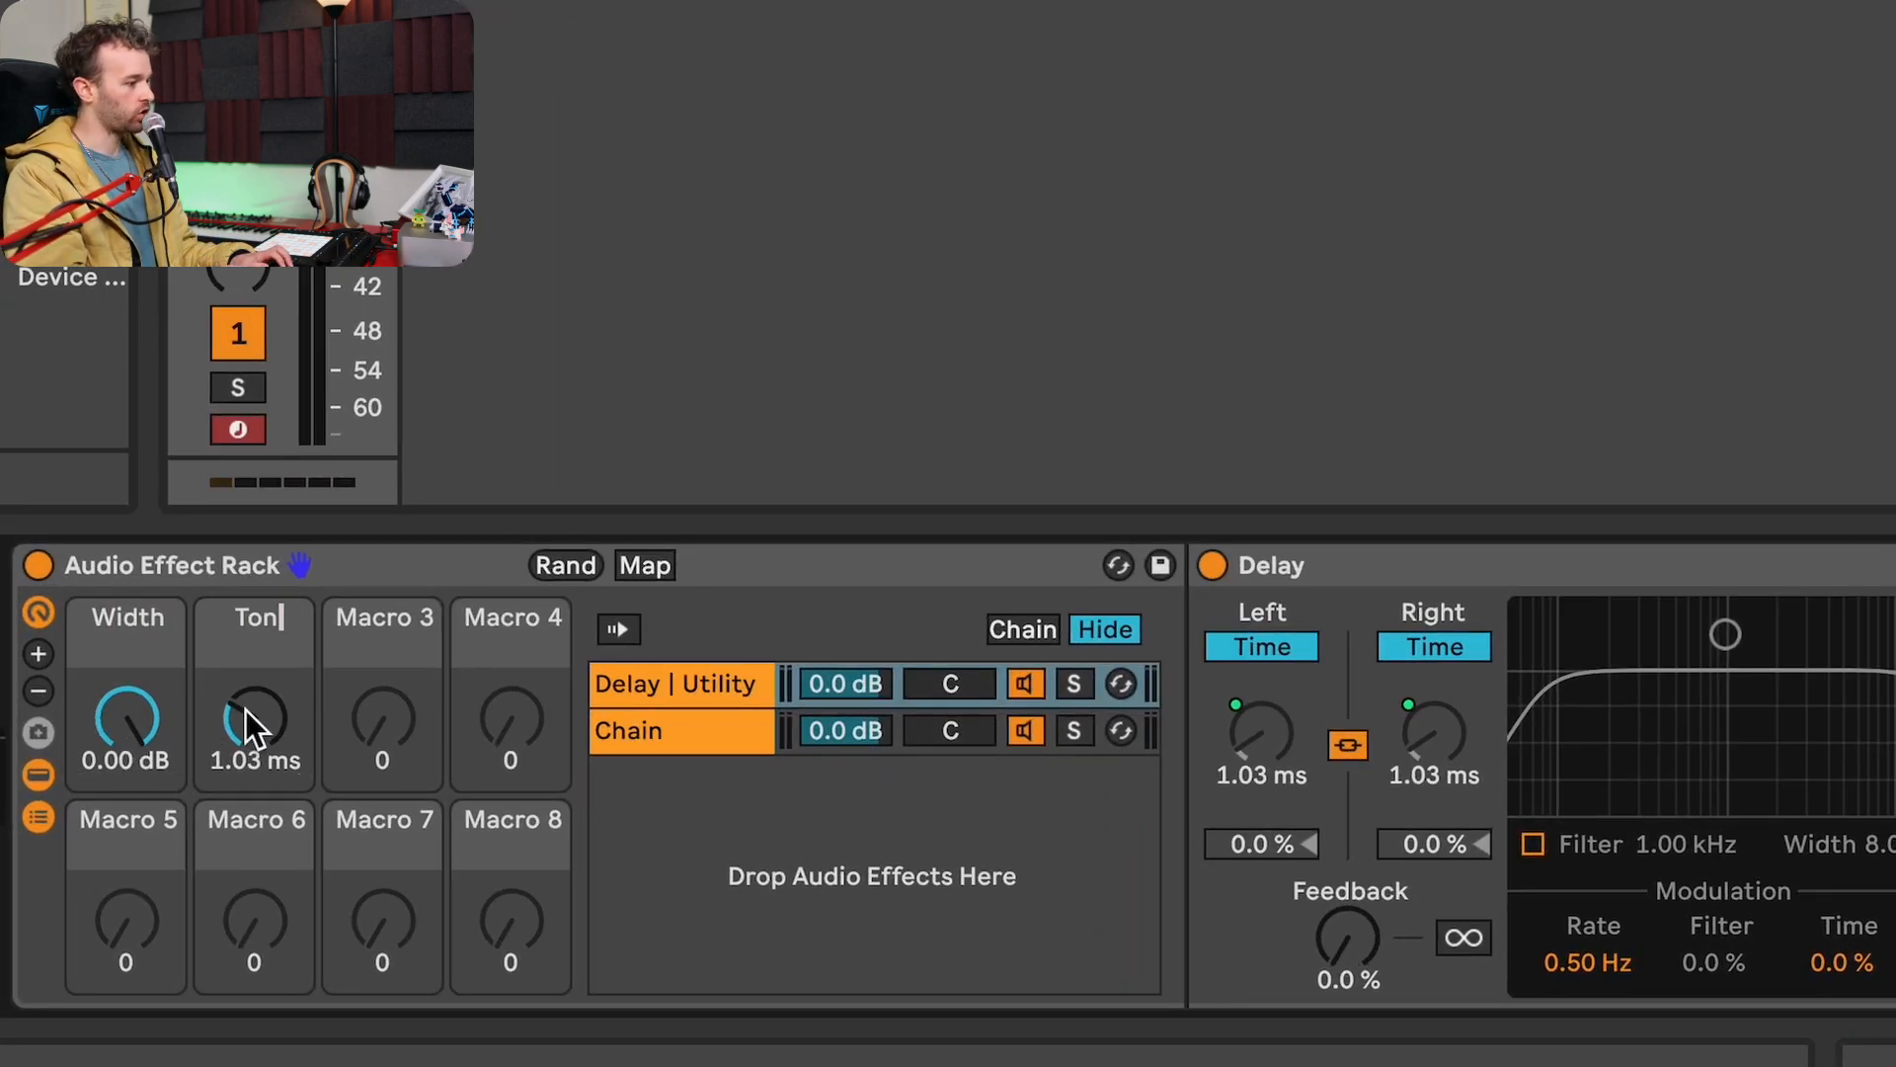
pyautogui.press('BackSpace')
pyautogui.press('BackSpace')
pyautogui.press('BackSpace')
pyautogui.press('BackSpace')
pyautogui.press('BackSpace')
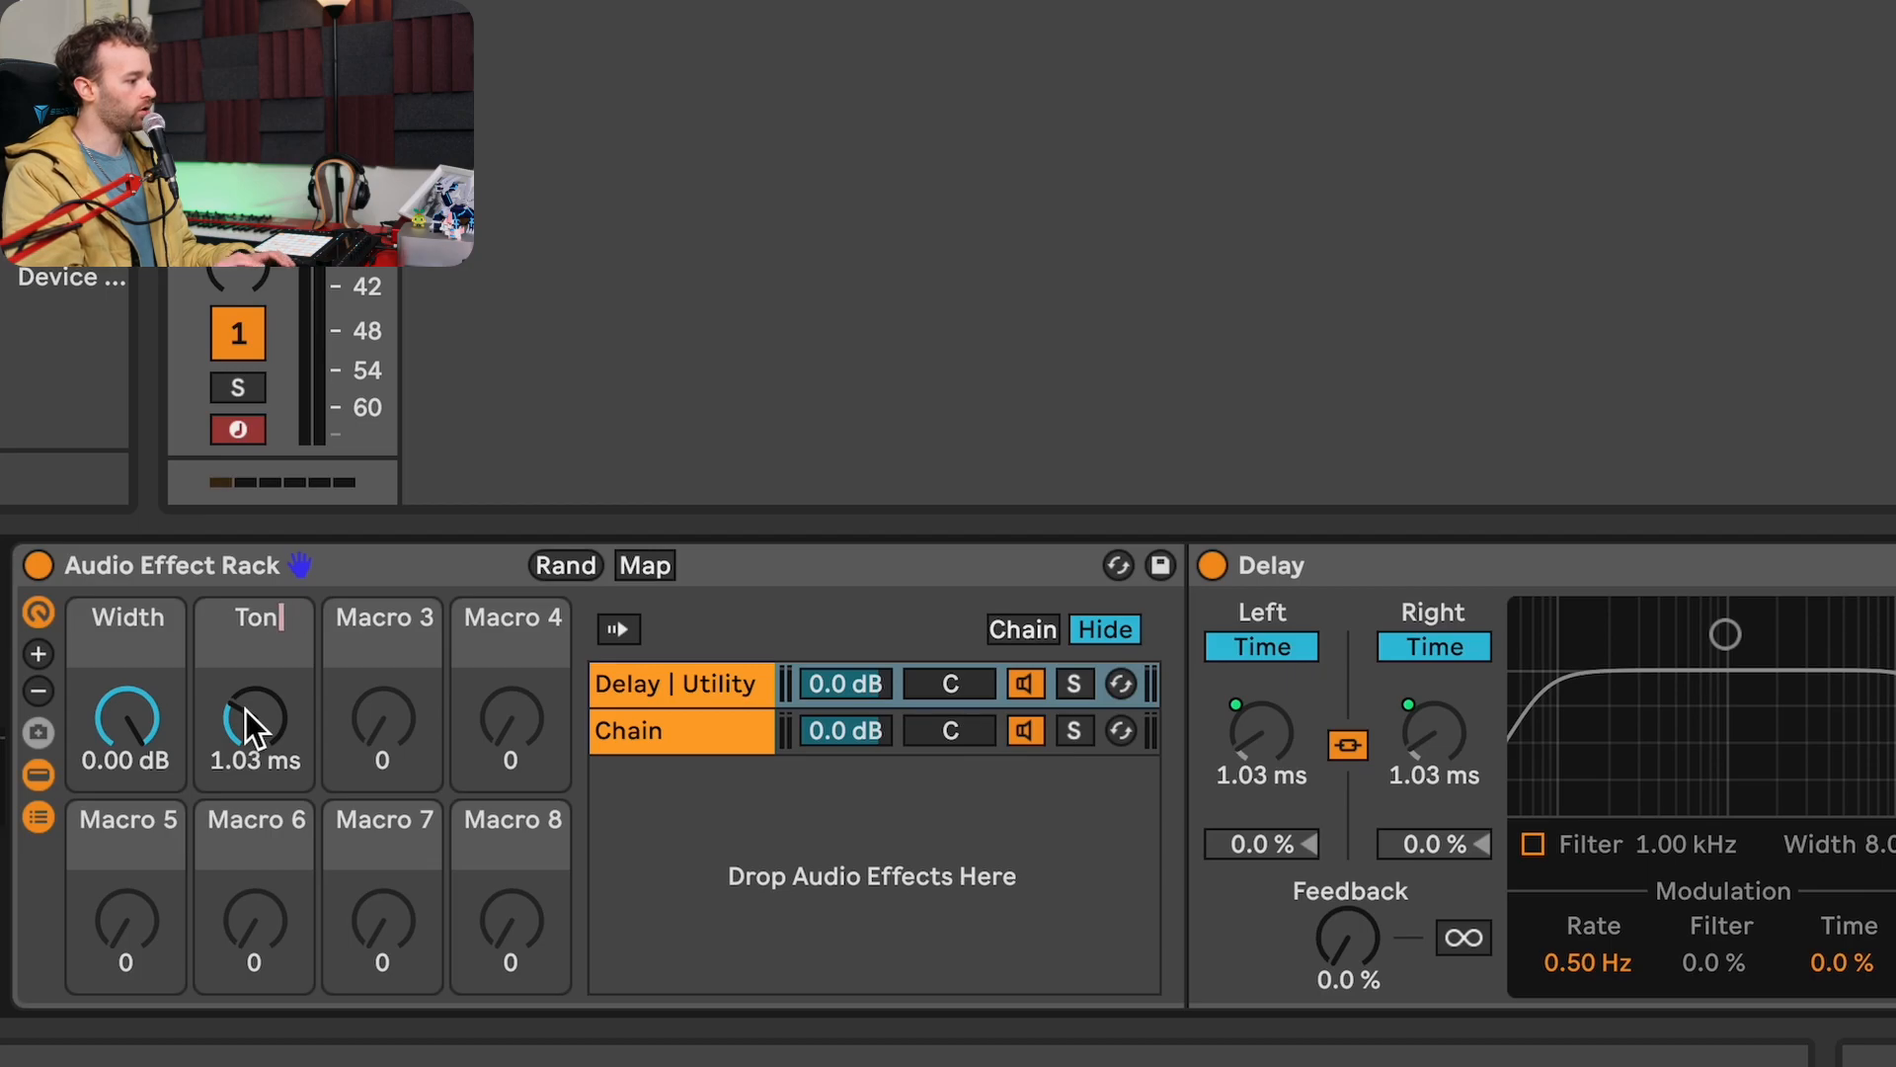
pyautogui.write('e')
pyautogui.press('Return')
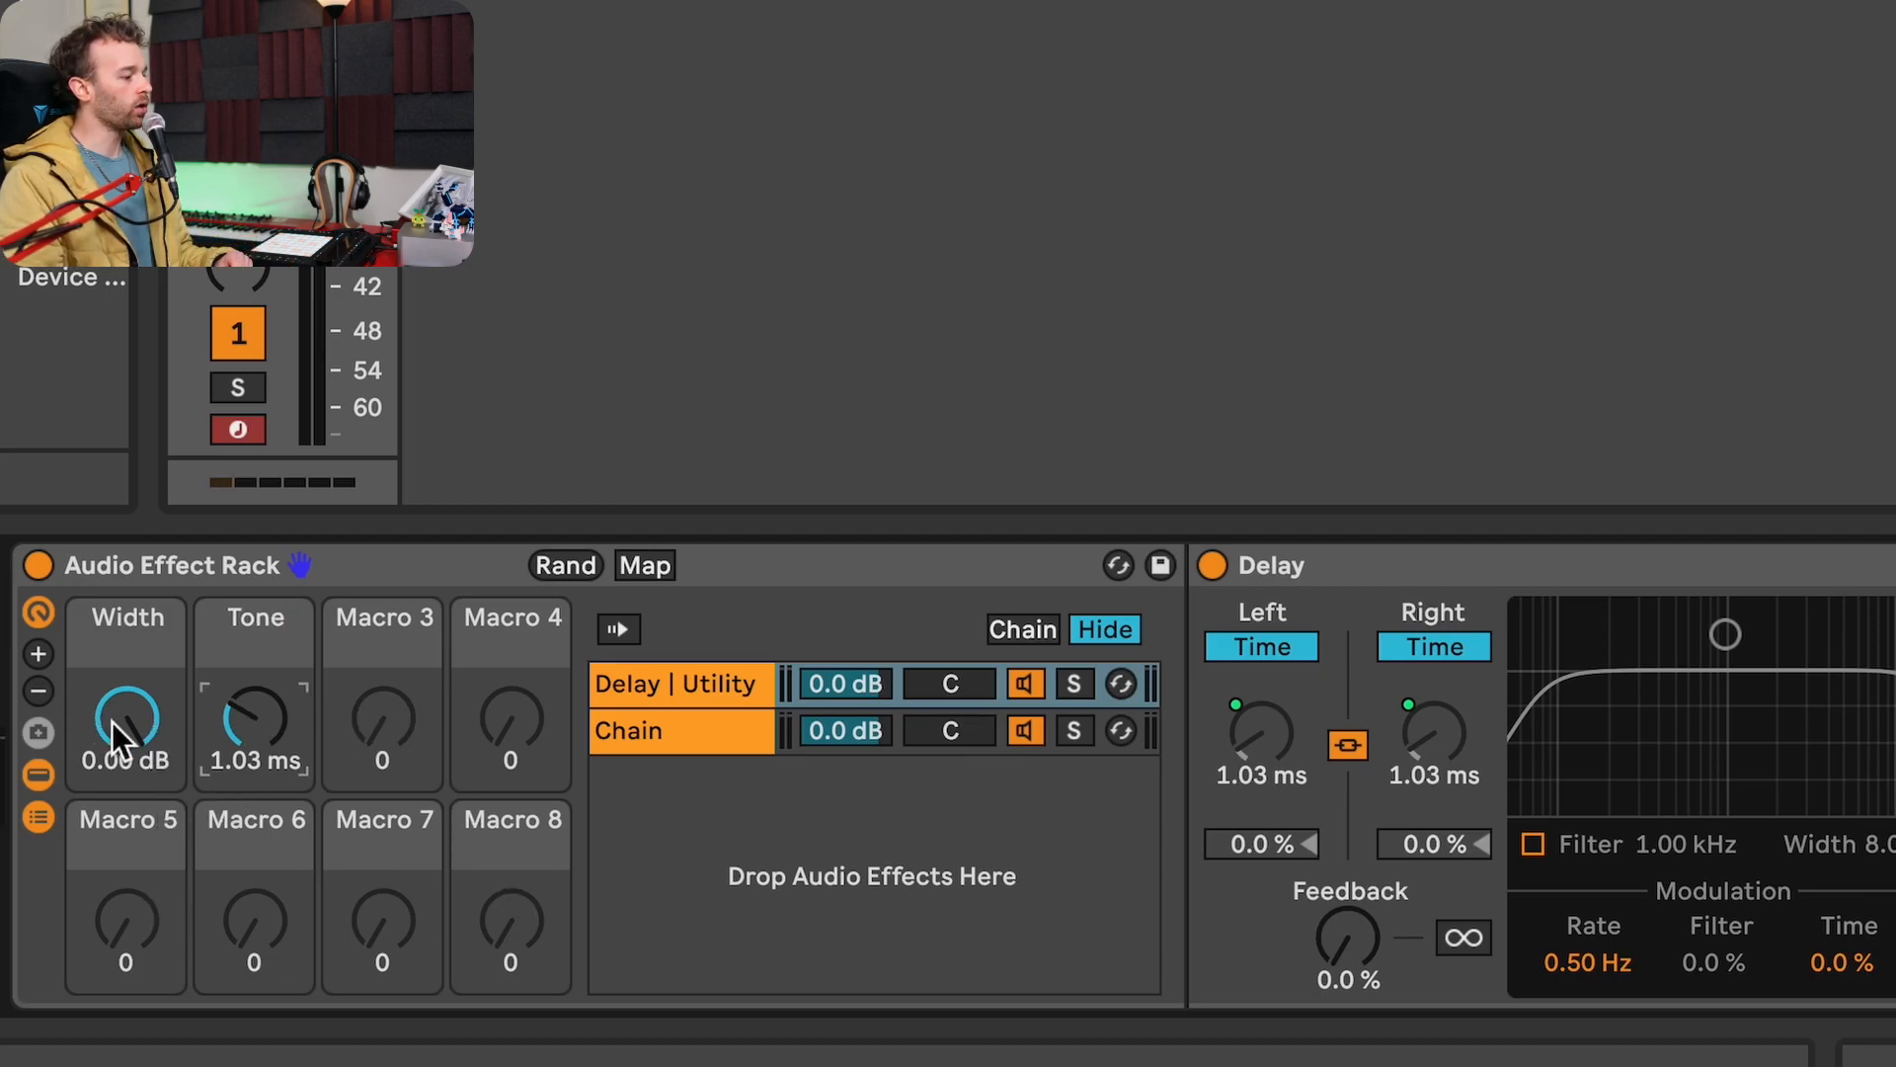
# Reduce the rack's visible macros to only Width and Tone.
pyautogui.click(41, 701)
pyautogui.click(38, 698)
pyautogui.click(39, 702)
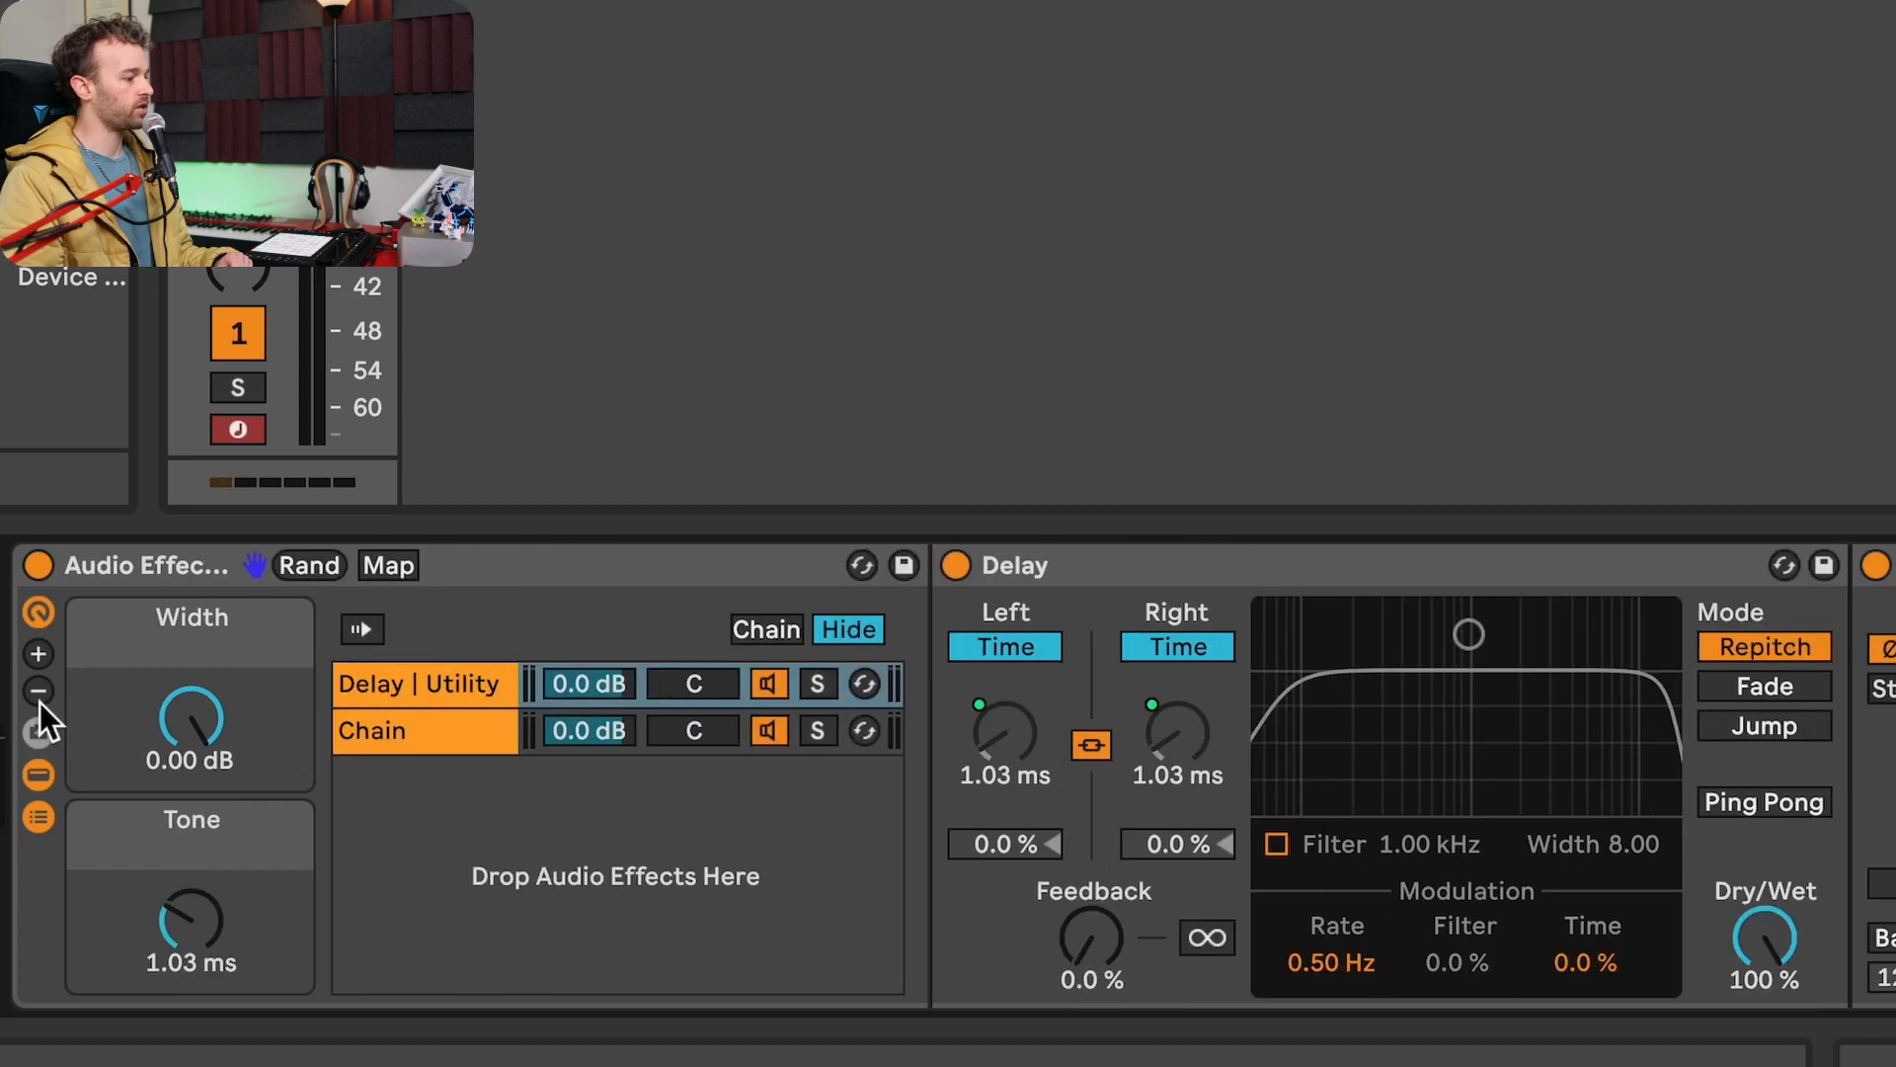
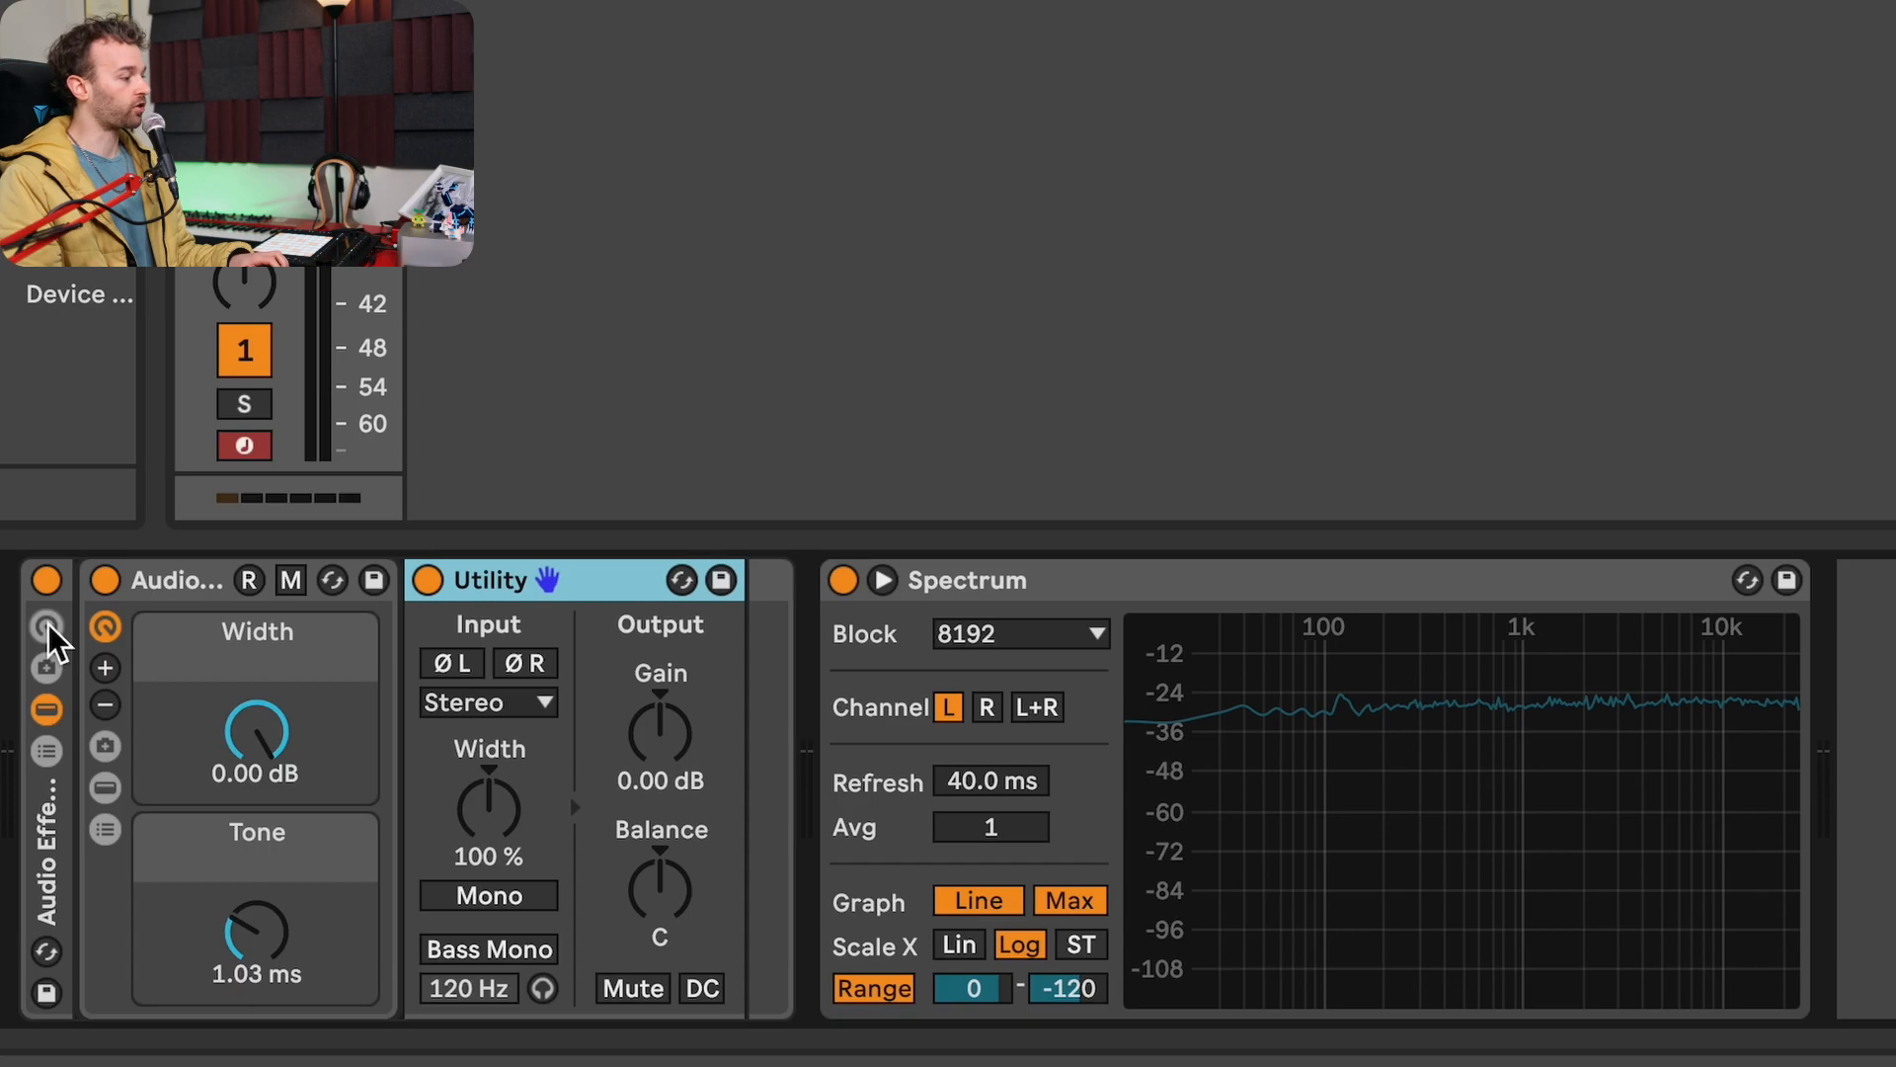
# Show the outer rack's macros and map the inner rack's Width and Tone to Macro 1 and Macro 2.
pyautogui.click(47, 626)
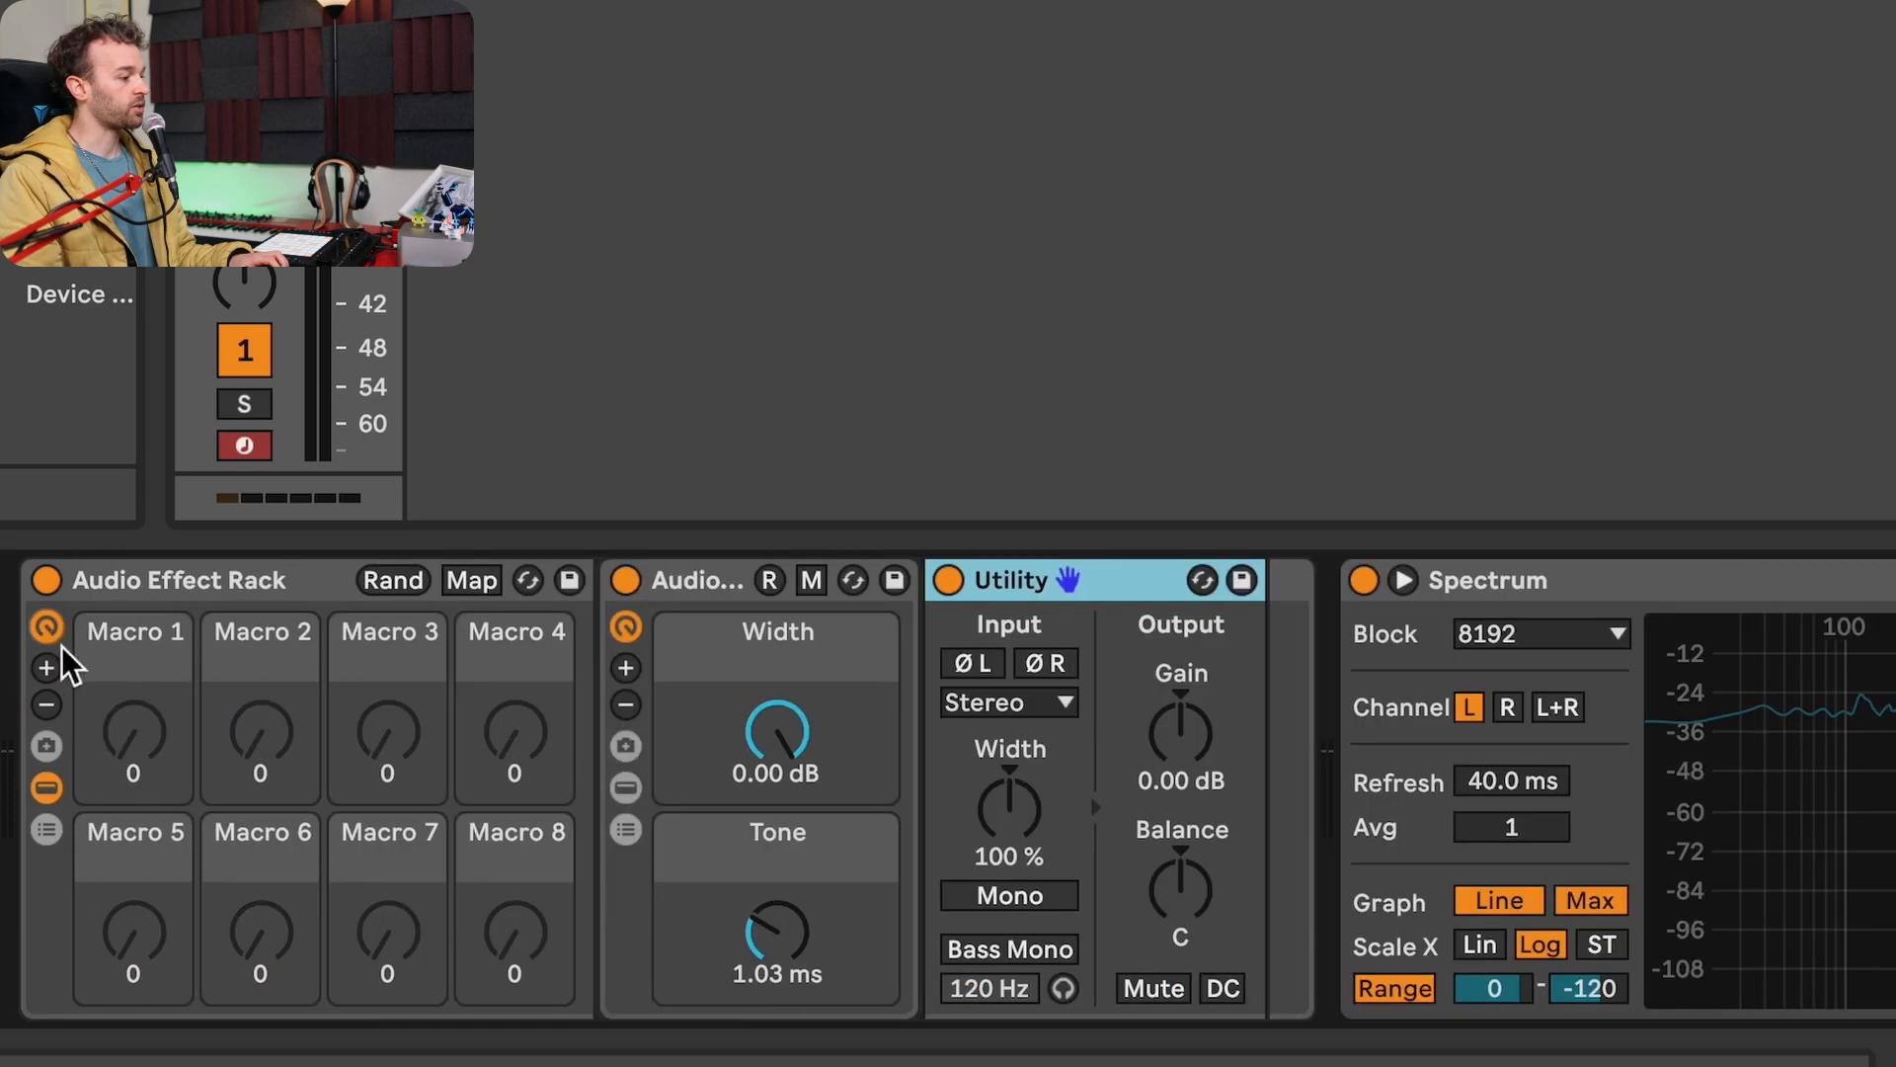
pyautogui.click(719, 612)
pyautogui.rightClick(781, 734)
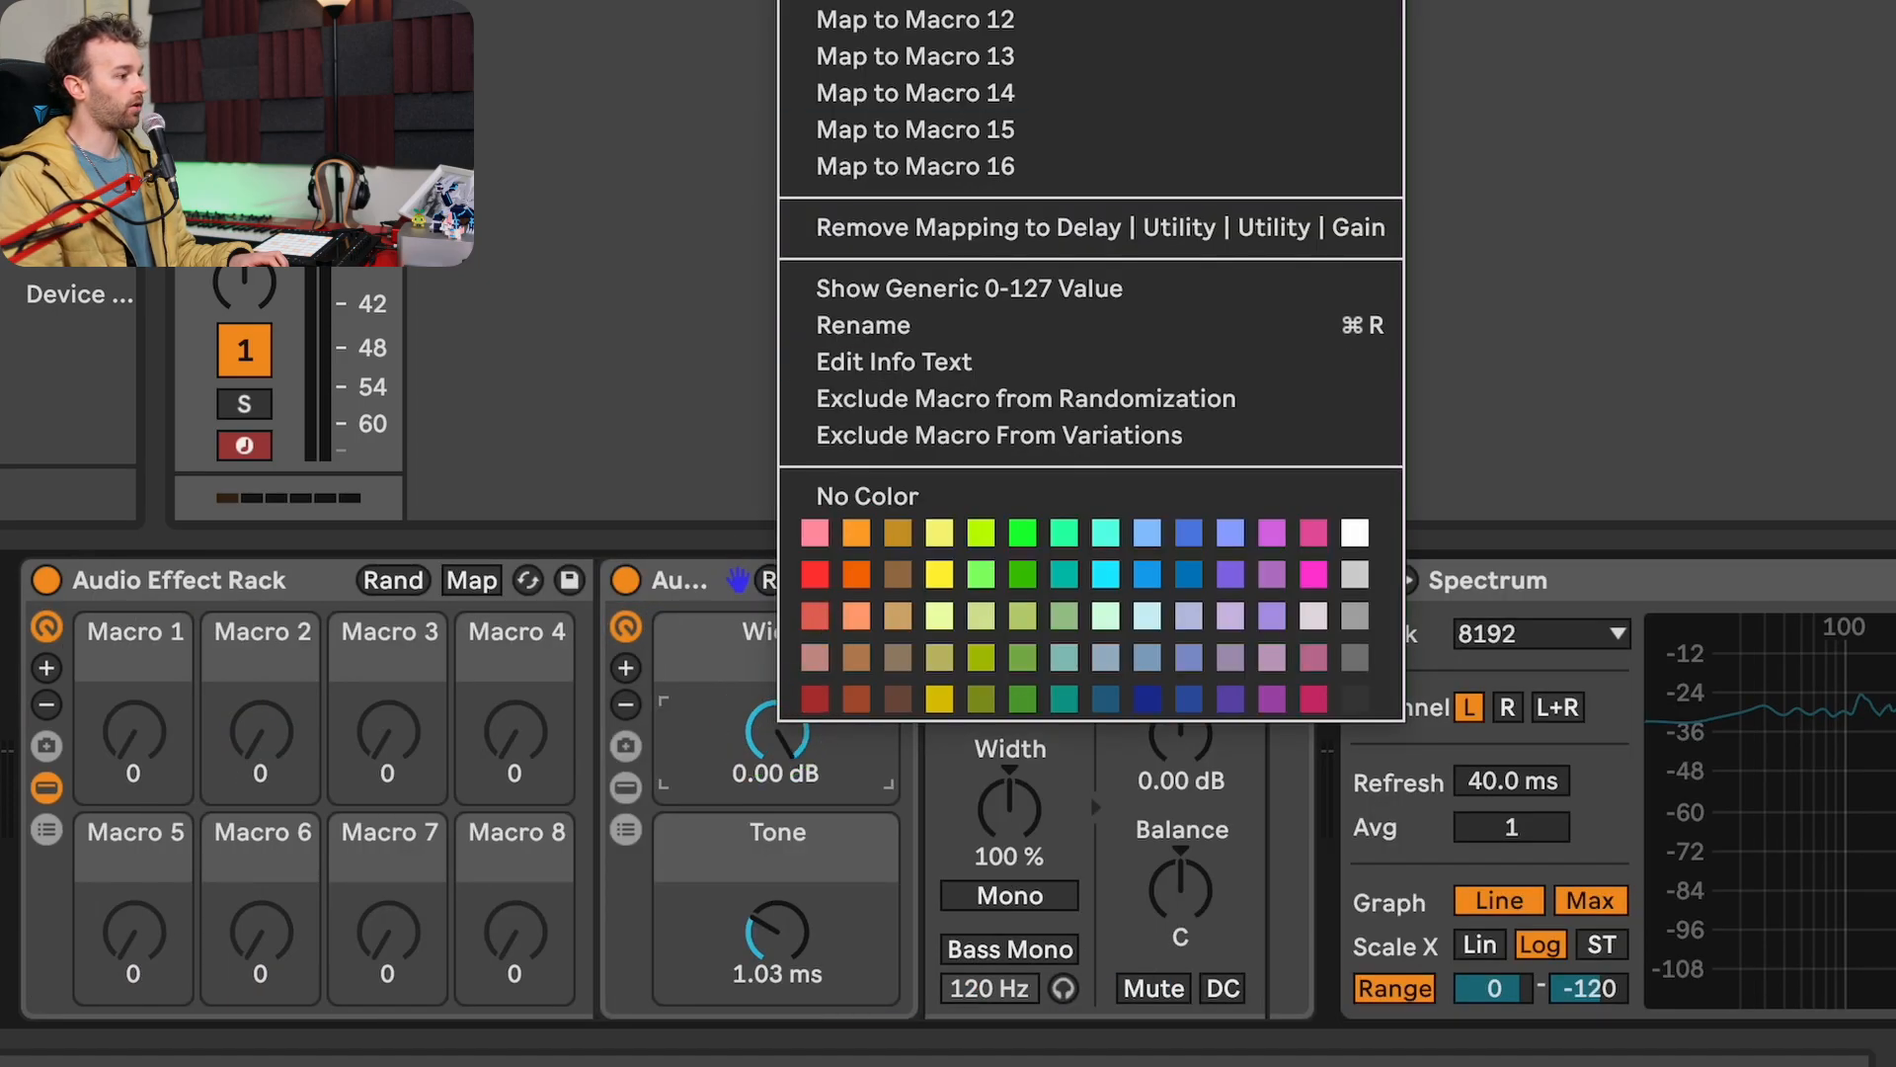
pyautogui.click(909, 0)
pyautogui.rightClick(796, 912)
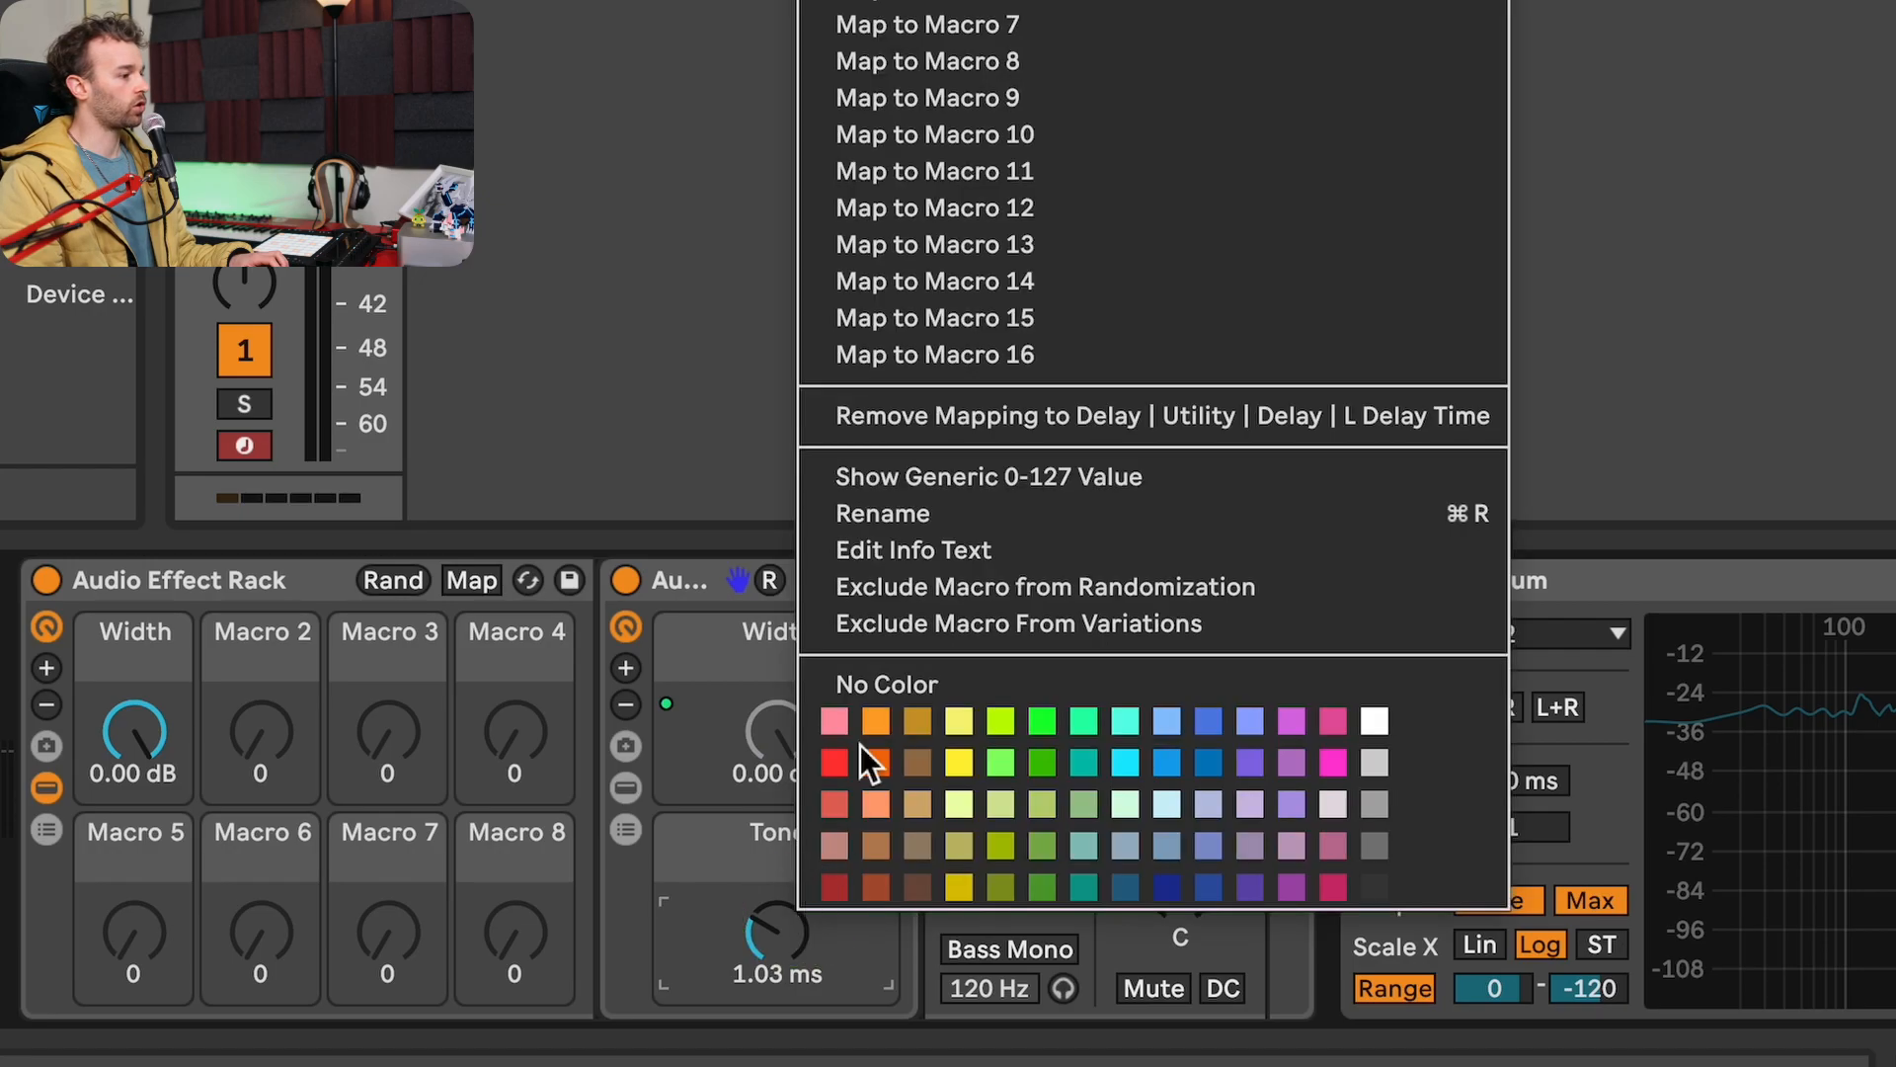
pyautogui.click(929, 4)
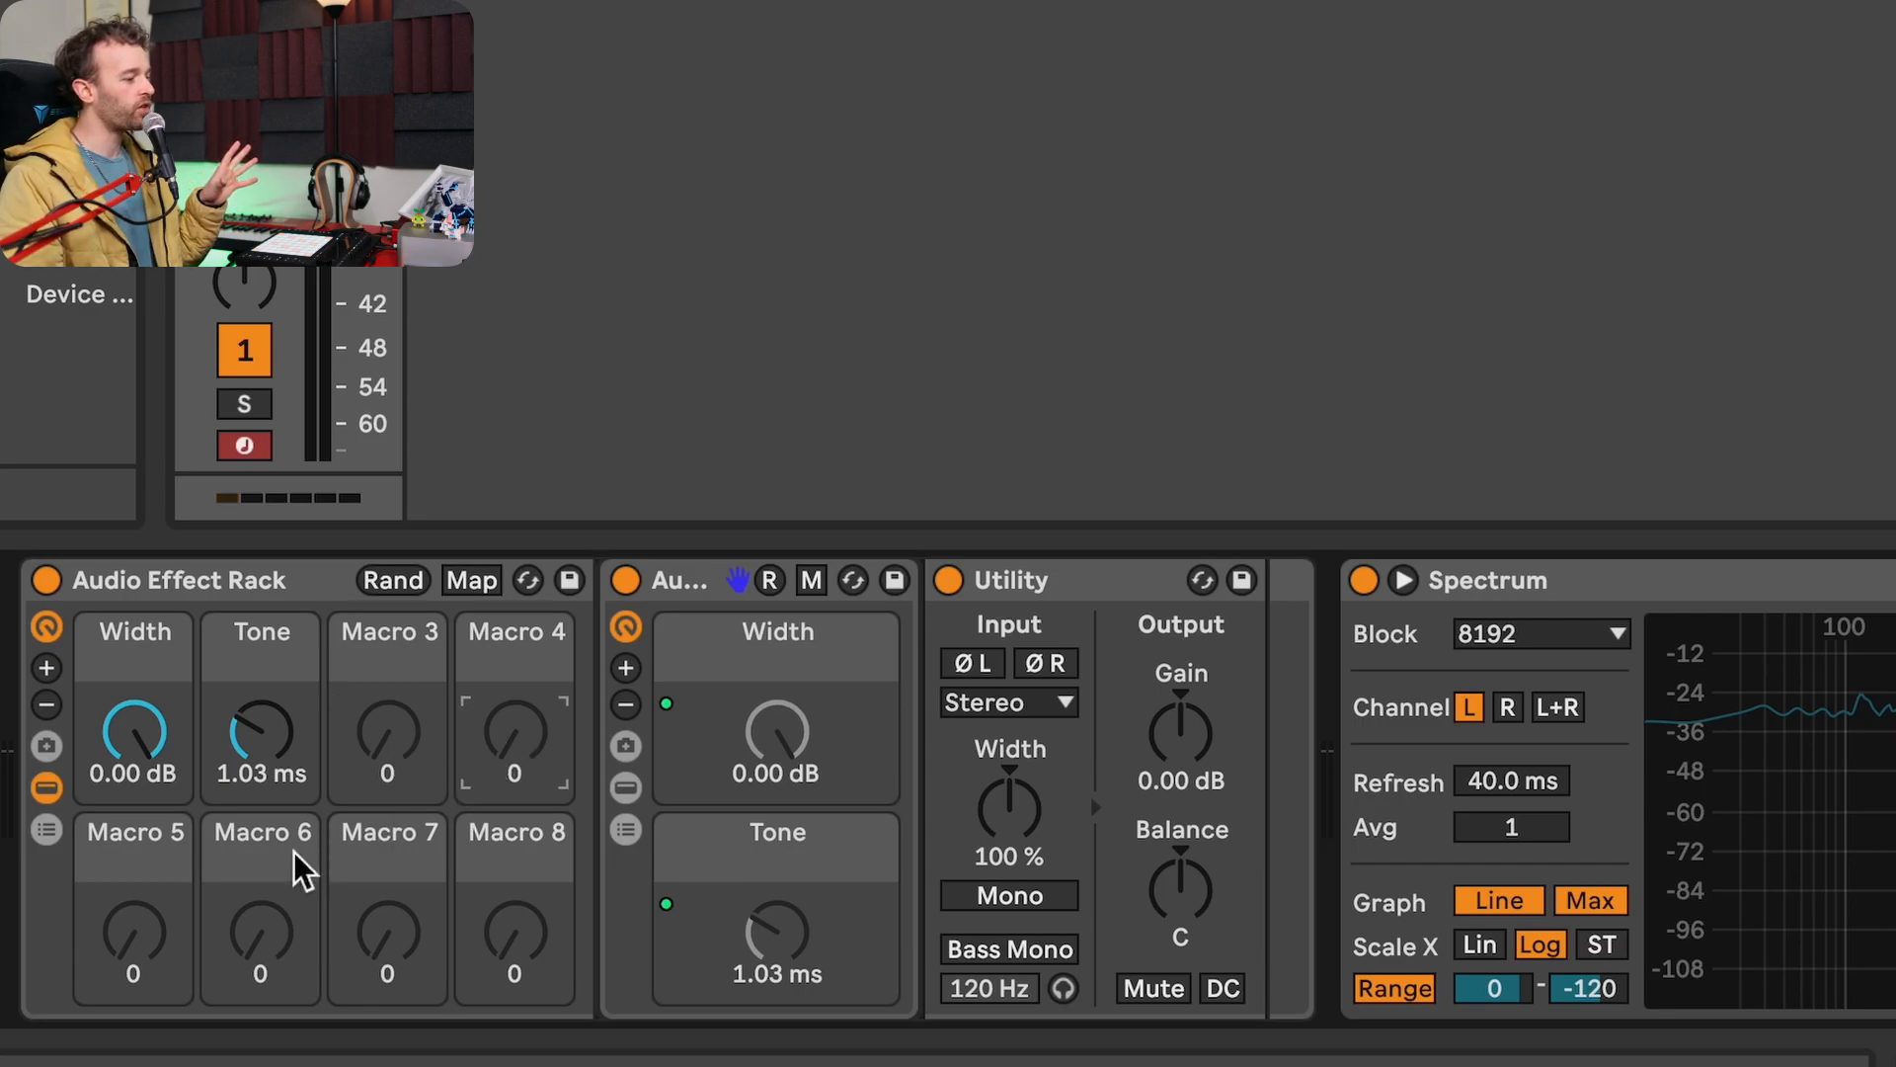
# Duplicate the Utility that follows the inner rack.
pyautogui.click(138, 939)
pyautogui.click(258, 933)
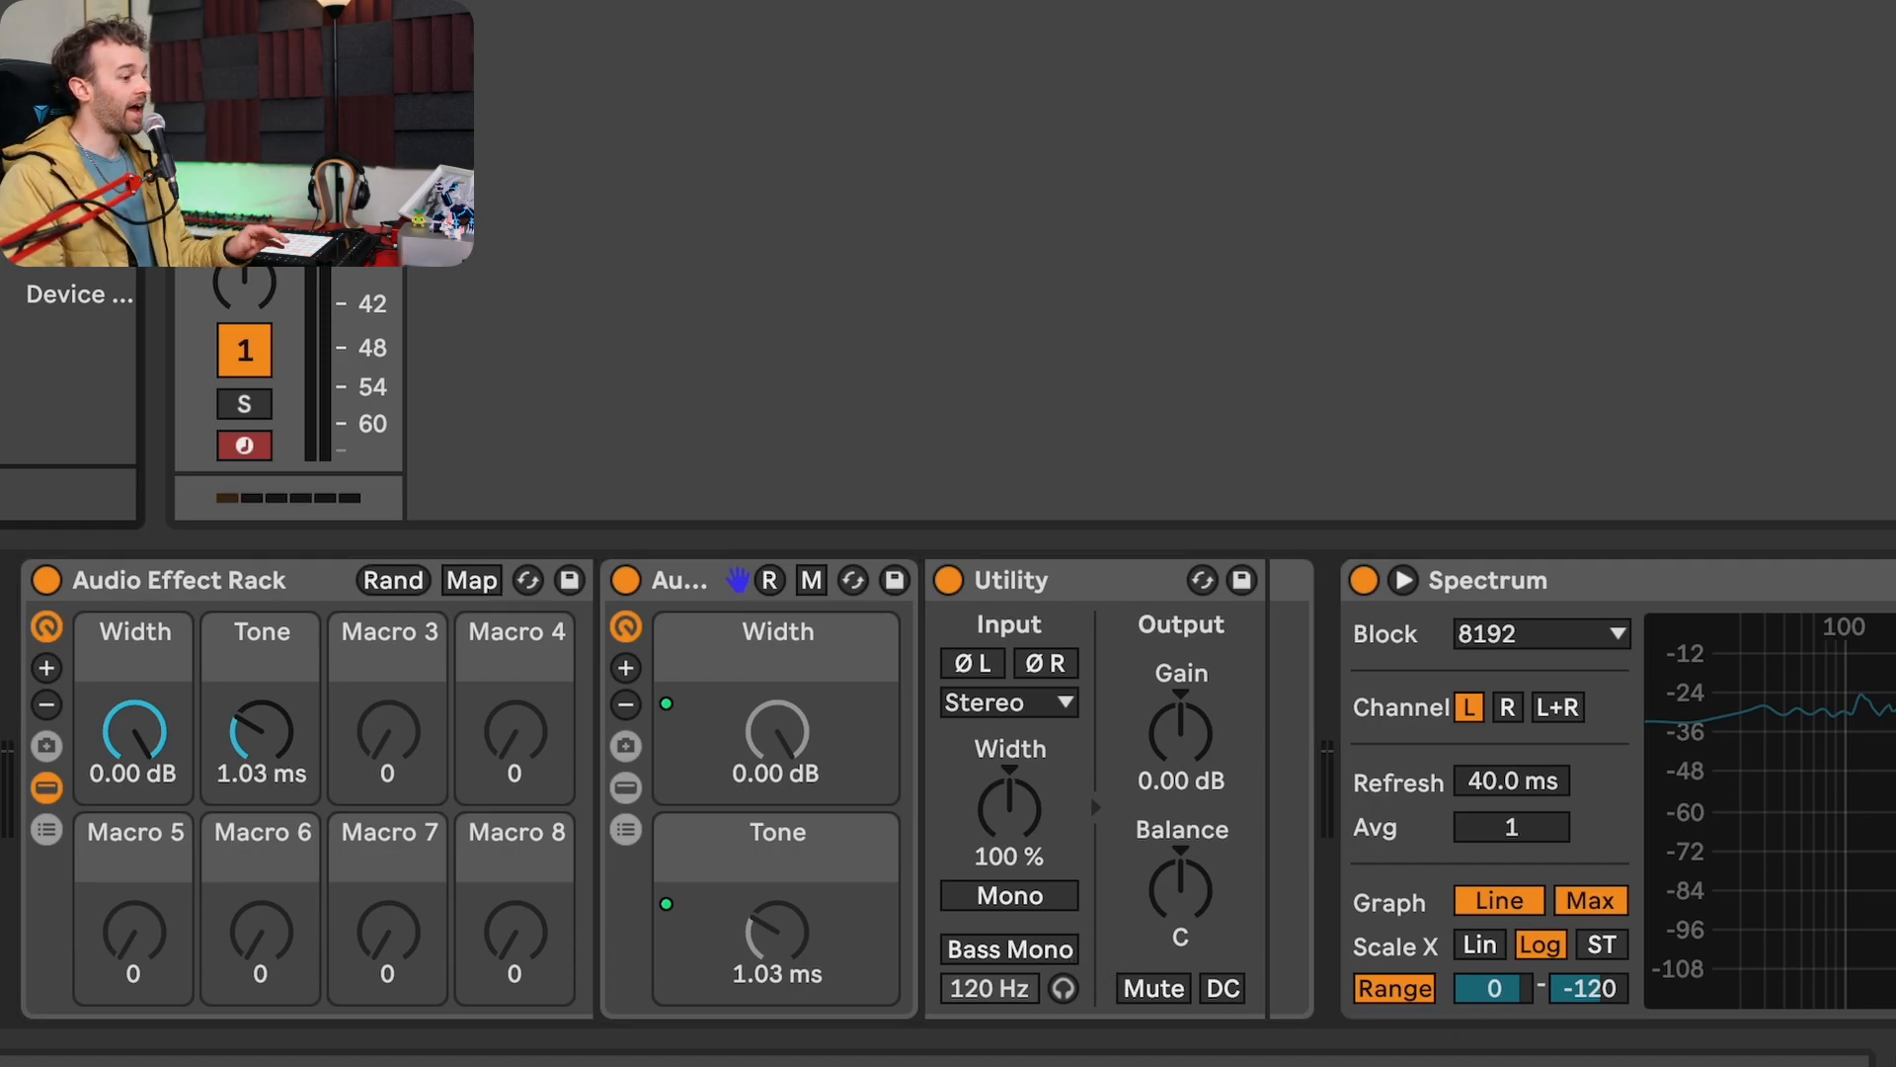
pyautogui.click(933, 632)
pyautogui.press('cmd+d')
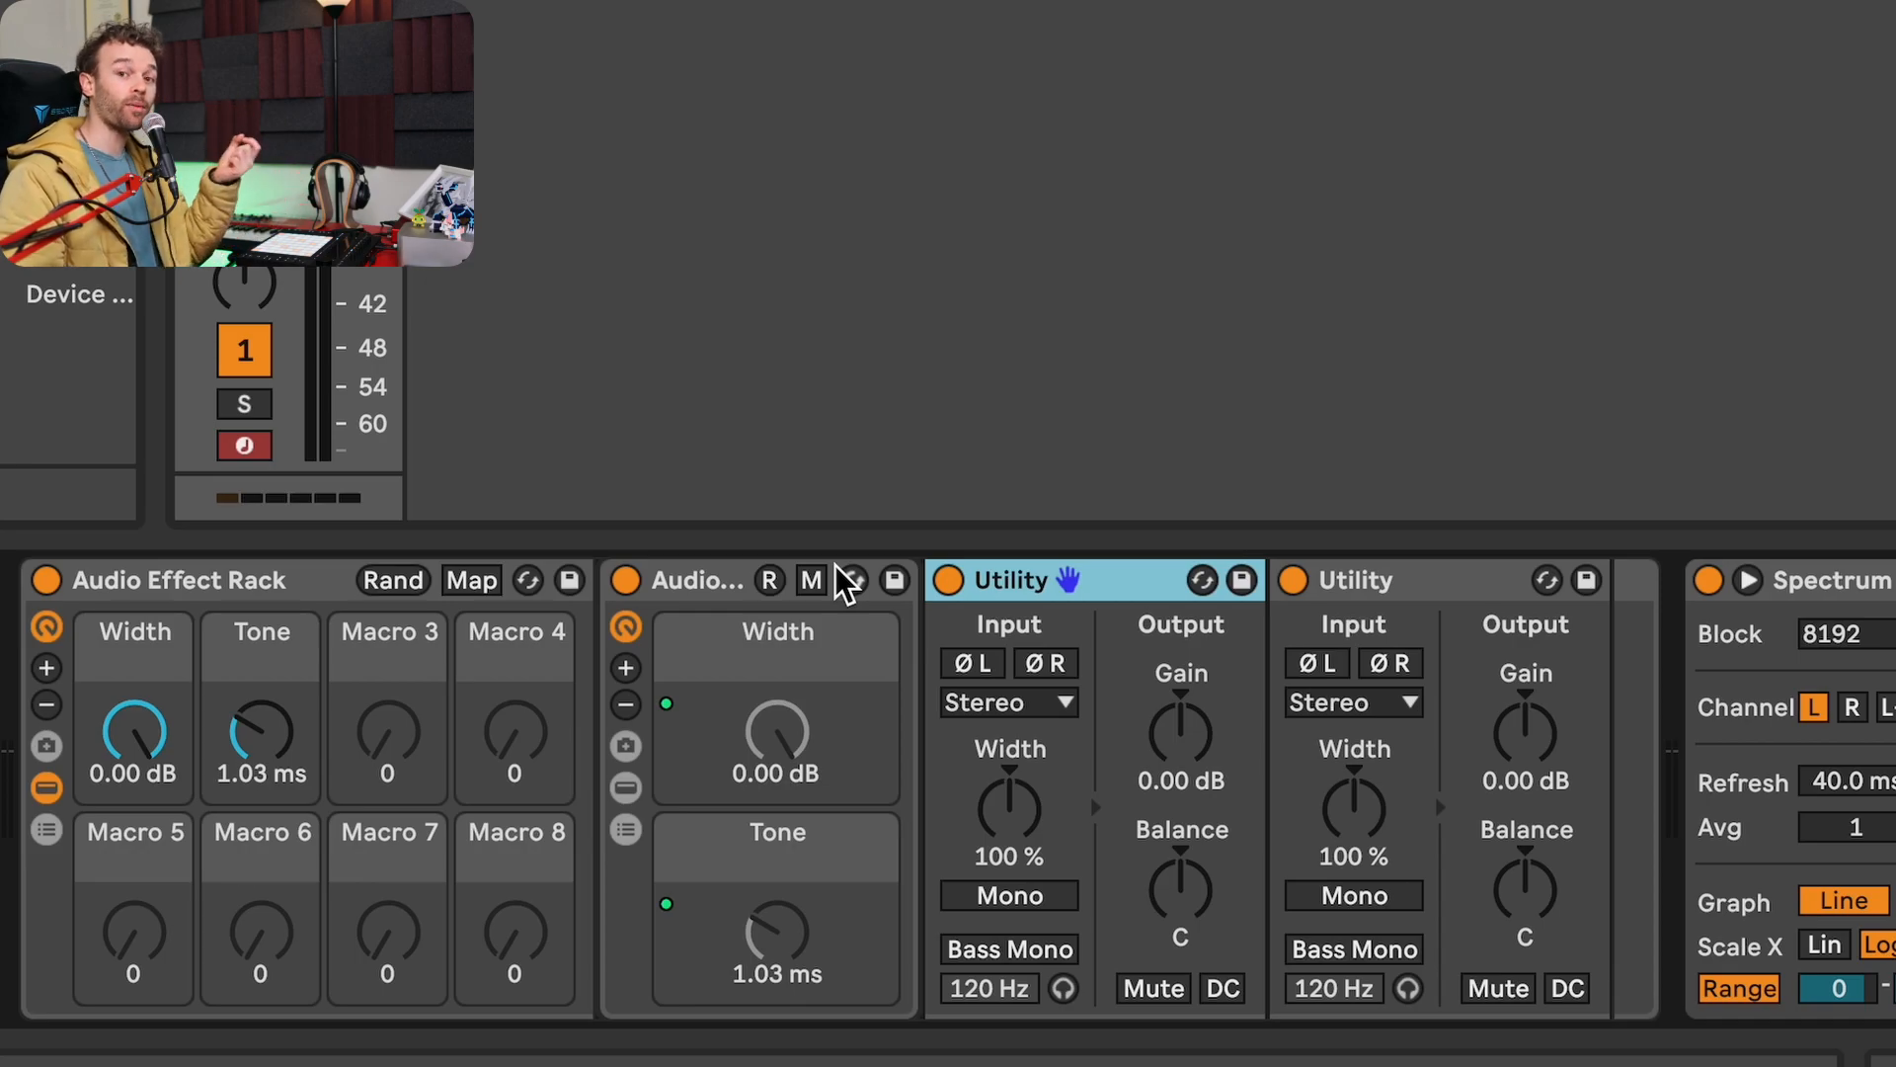
# Map the first Utility's width to Macro 3 and raise that macro to 219 % during playback.
pyautogui.rightClick(1013, 818)
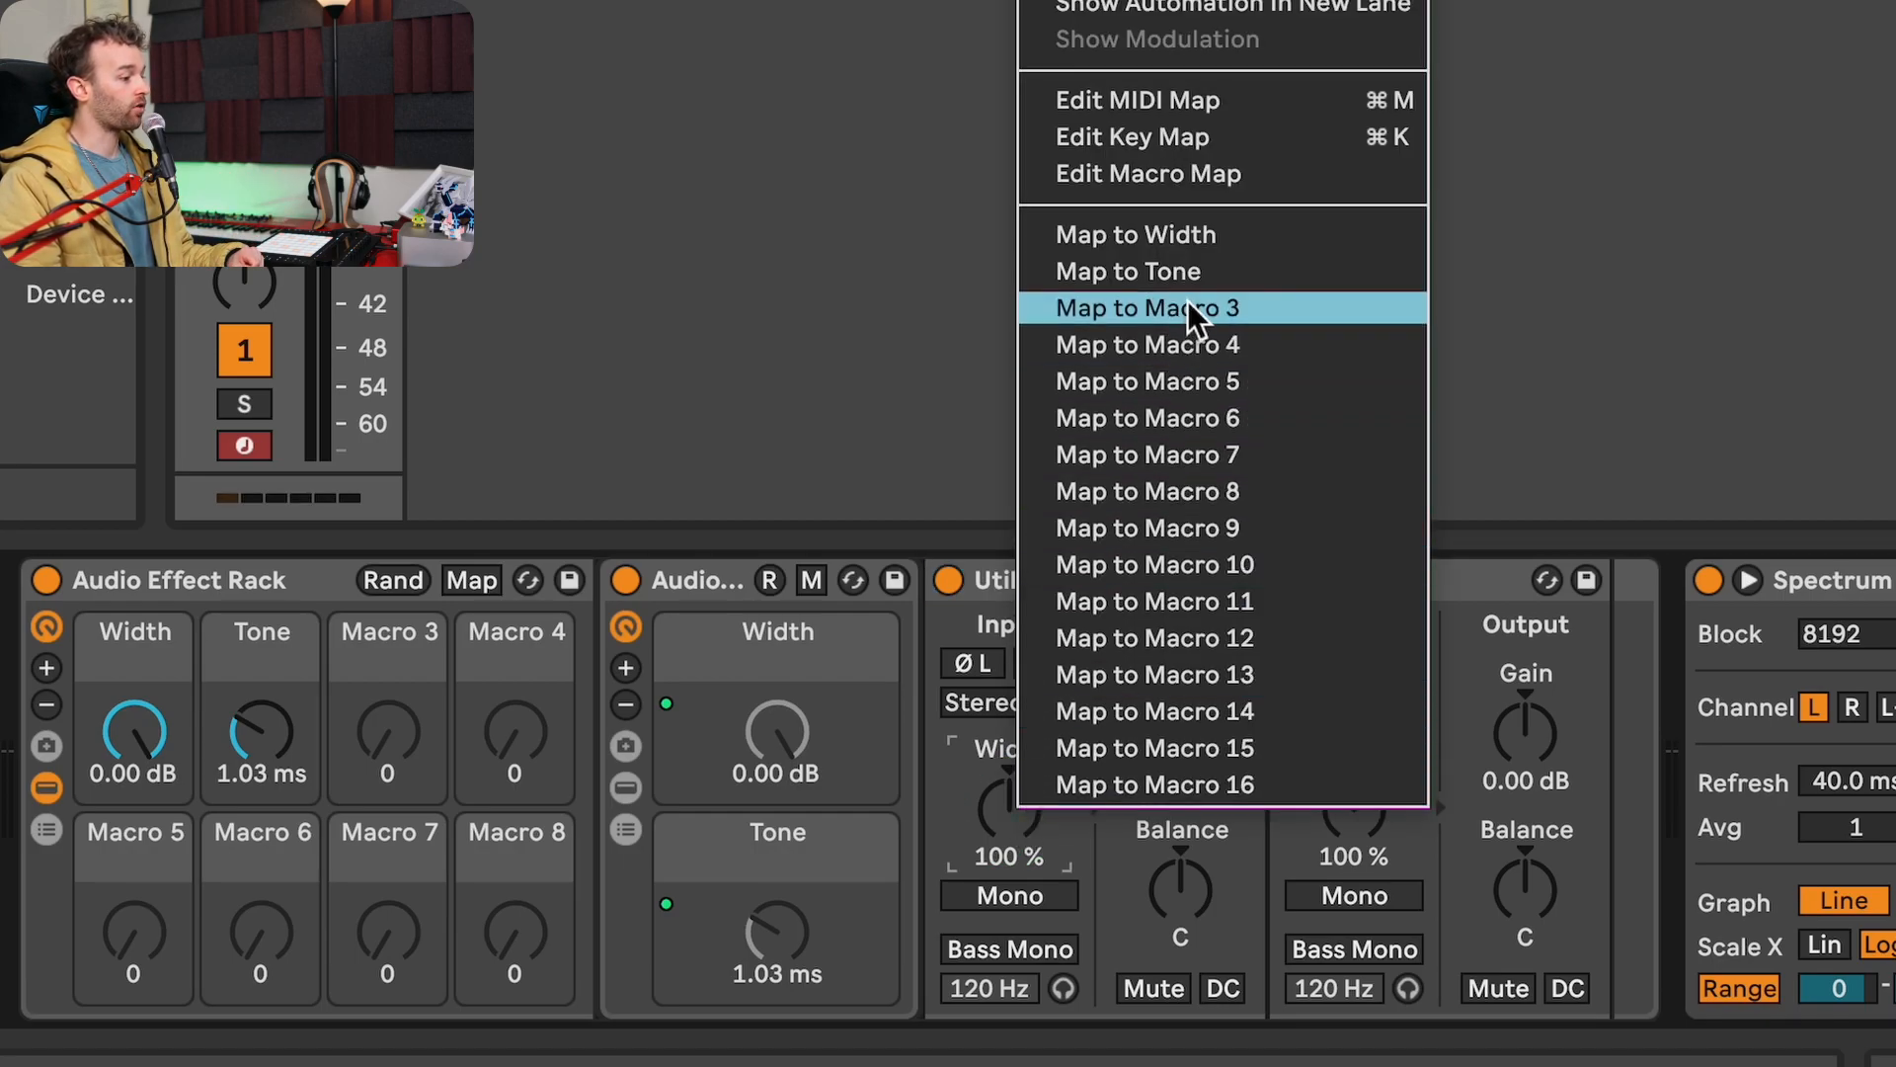
pyautogui.click(1183, 298)
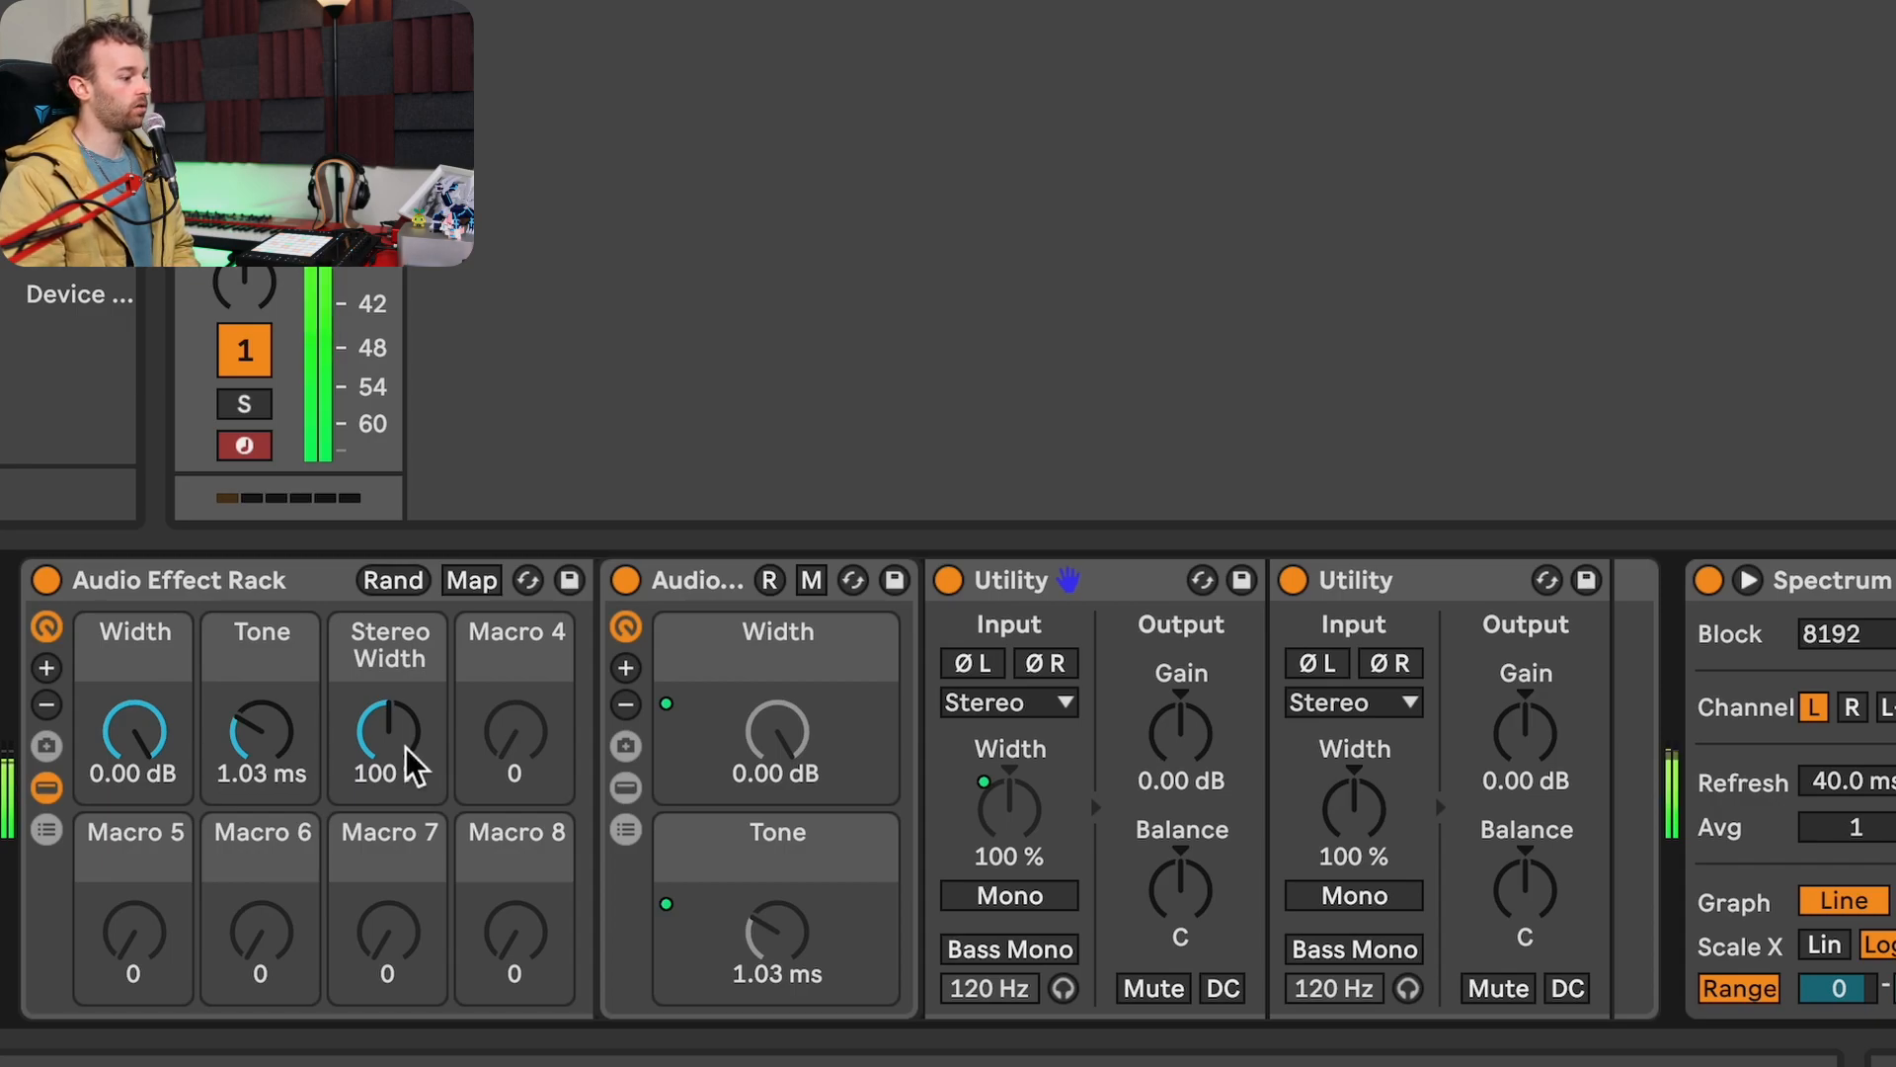
pyautogui.moveTo(411, 762); pyautogui.dragTo(411, 676)
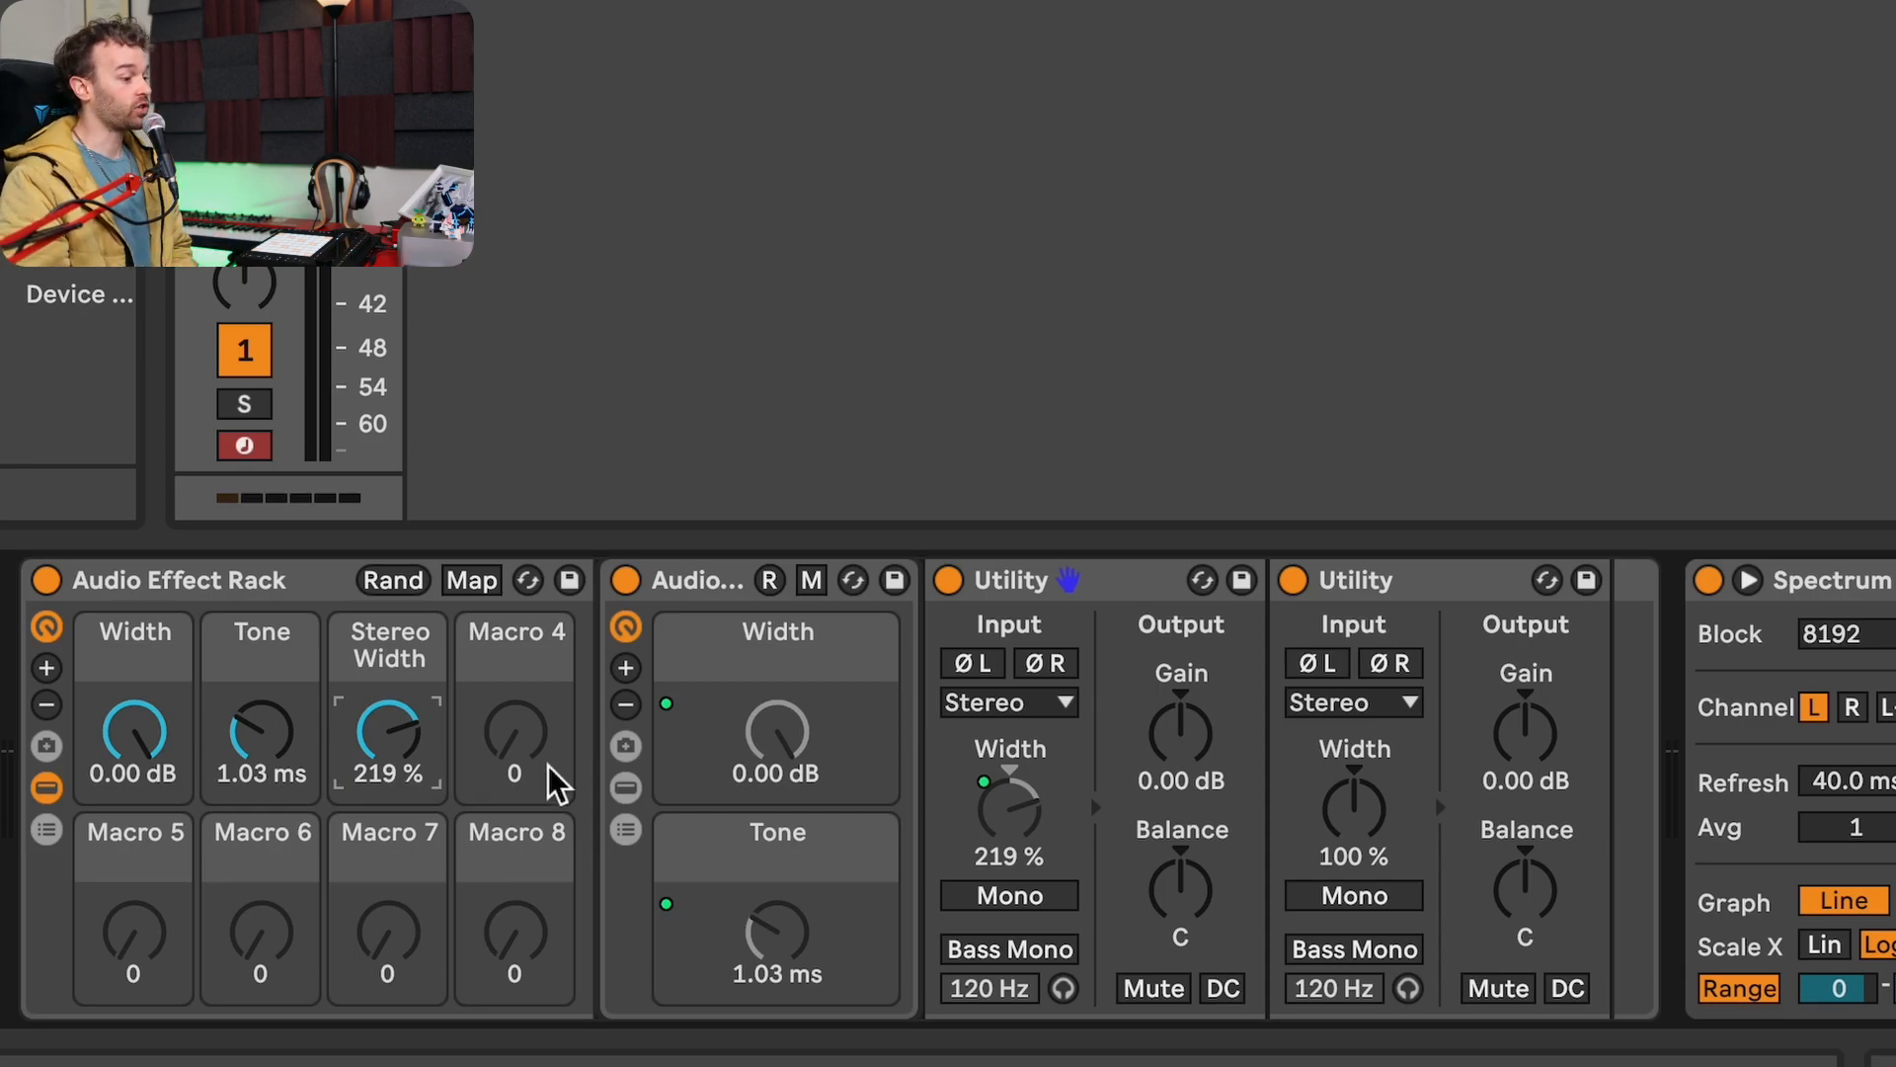
# Check the widened signal in mono by switching the second Utility's Mono option on and back off.
pyautogui.click(1381, 897)
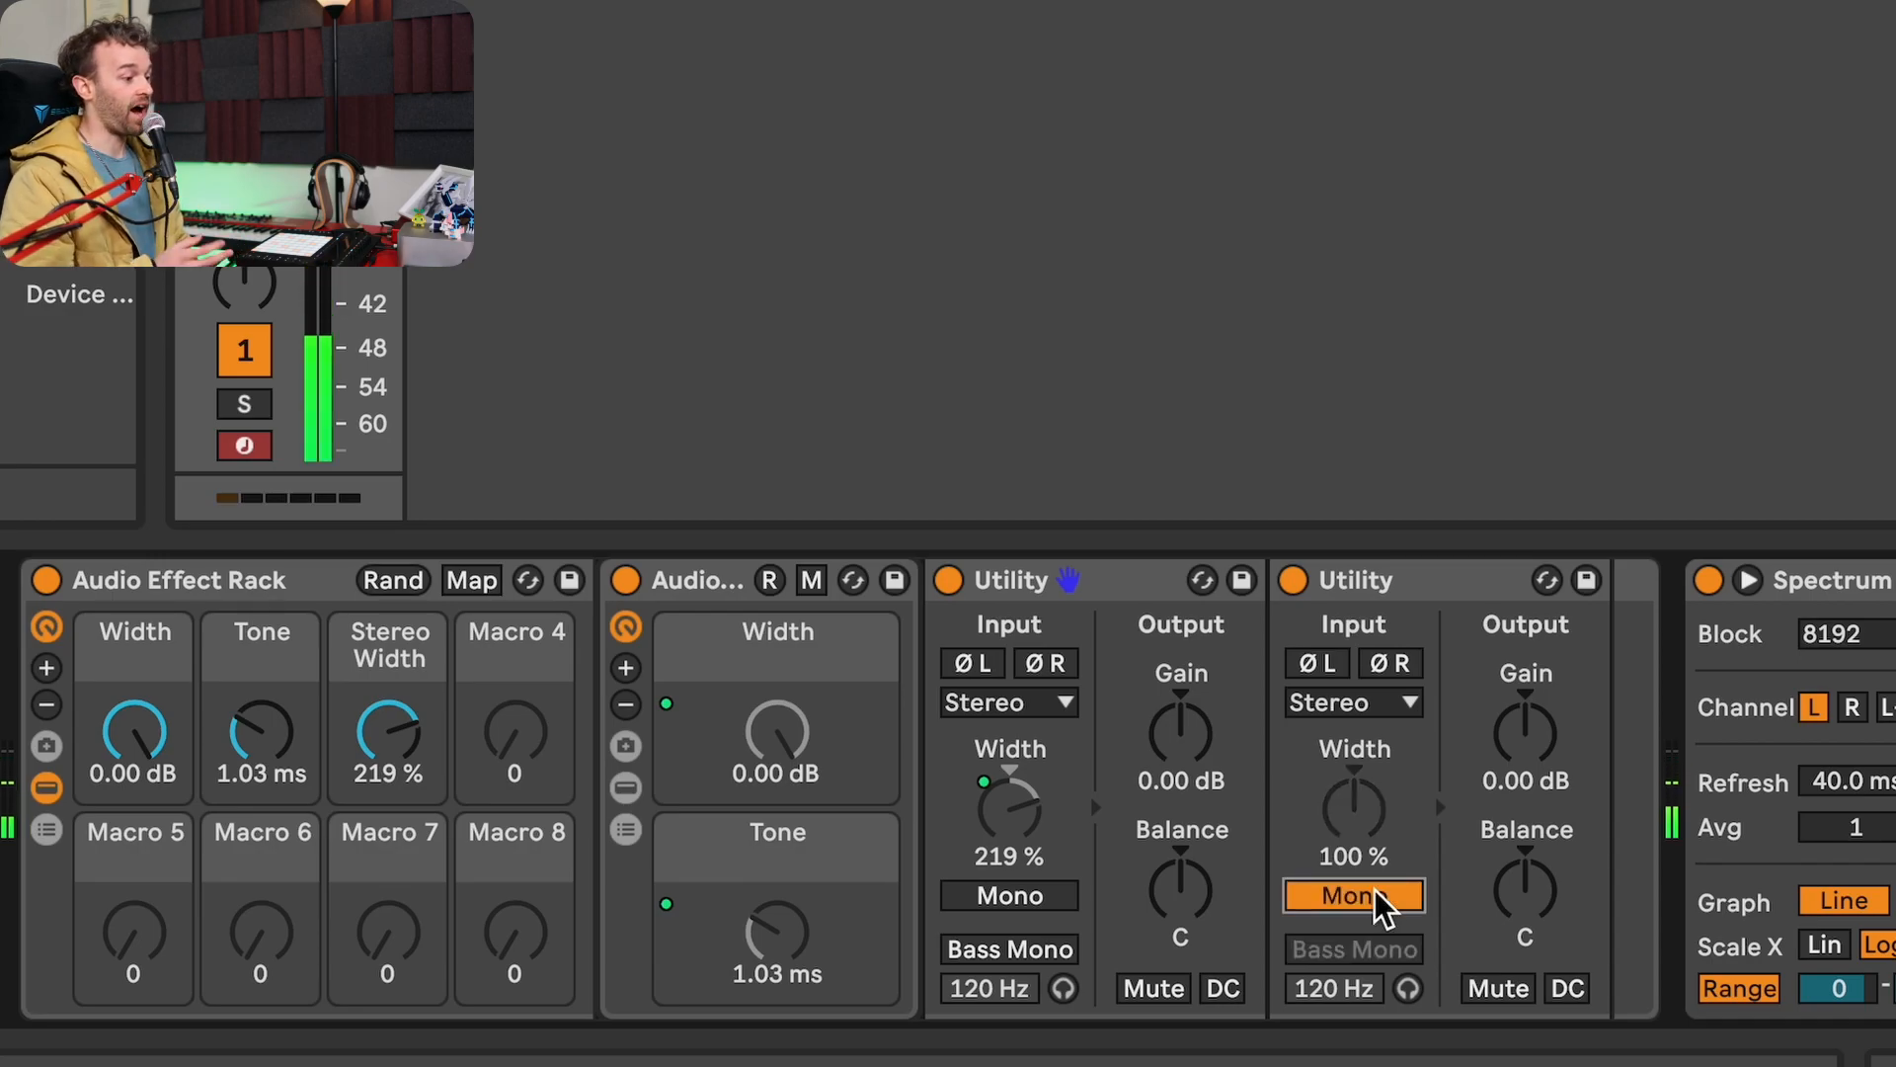
pyautogui.click(1380, 897)
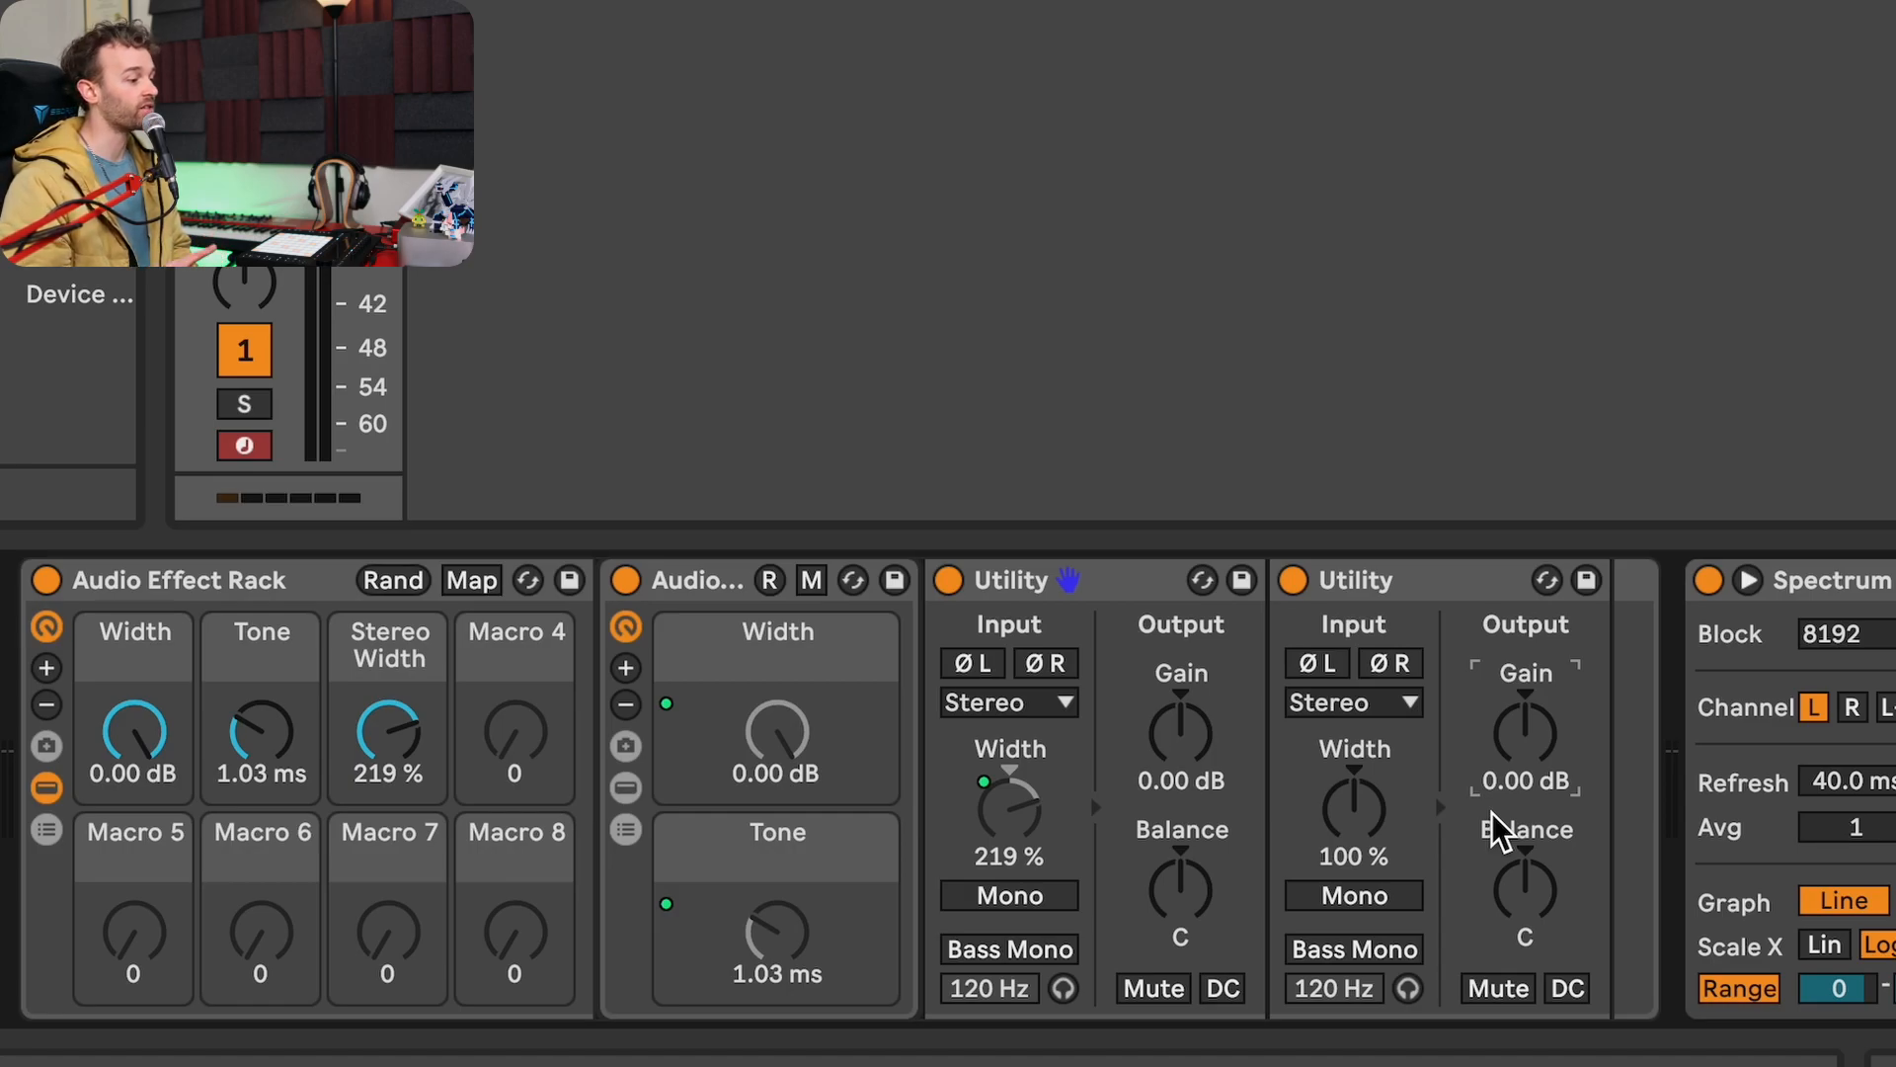
# Map the second Utility's Gain to Macro 6 and its Mono switch to Macro 5.
pyautogui.rightClick(1549, 756)
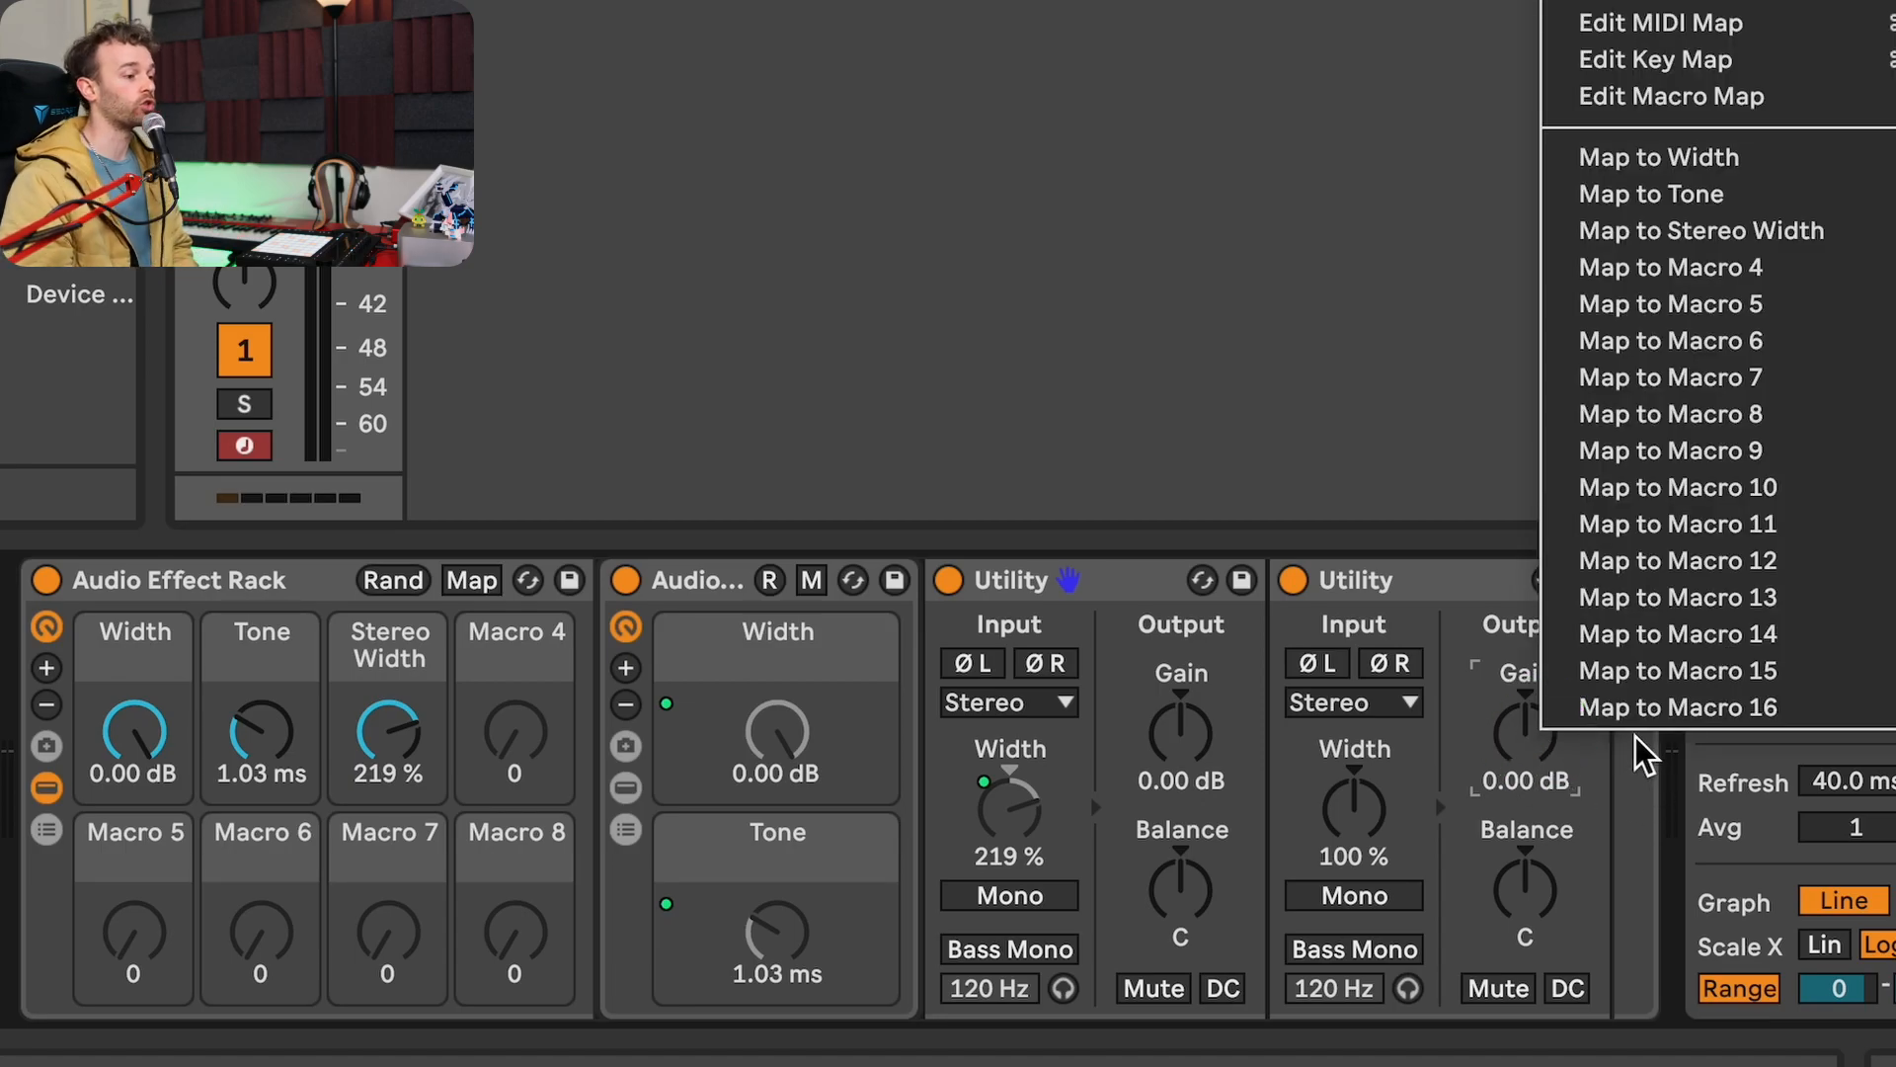
pyautogui.click(1756, 341)
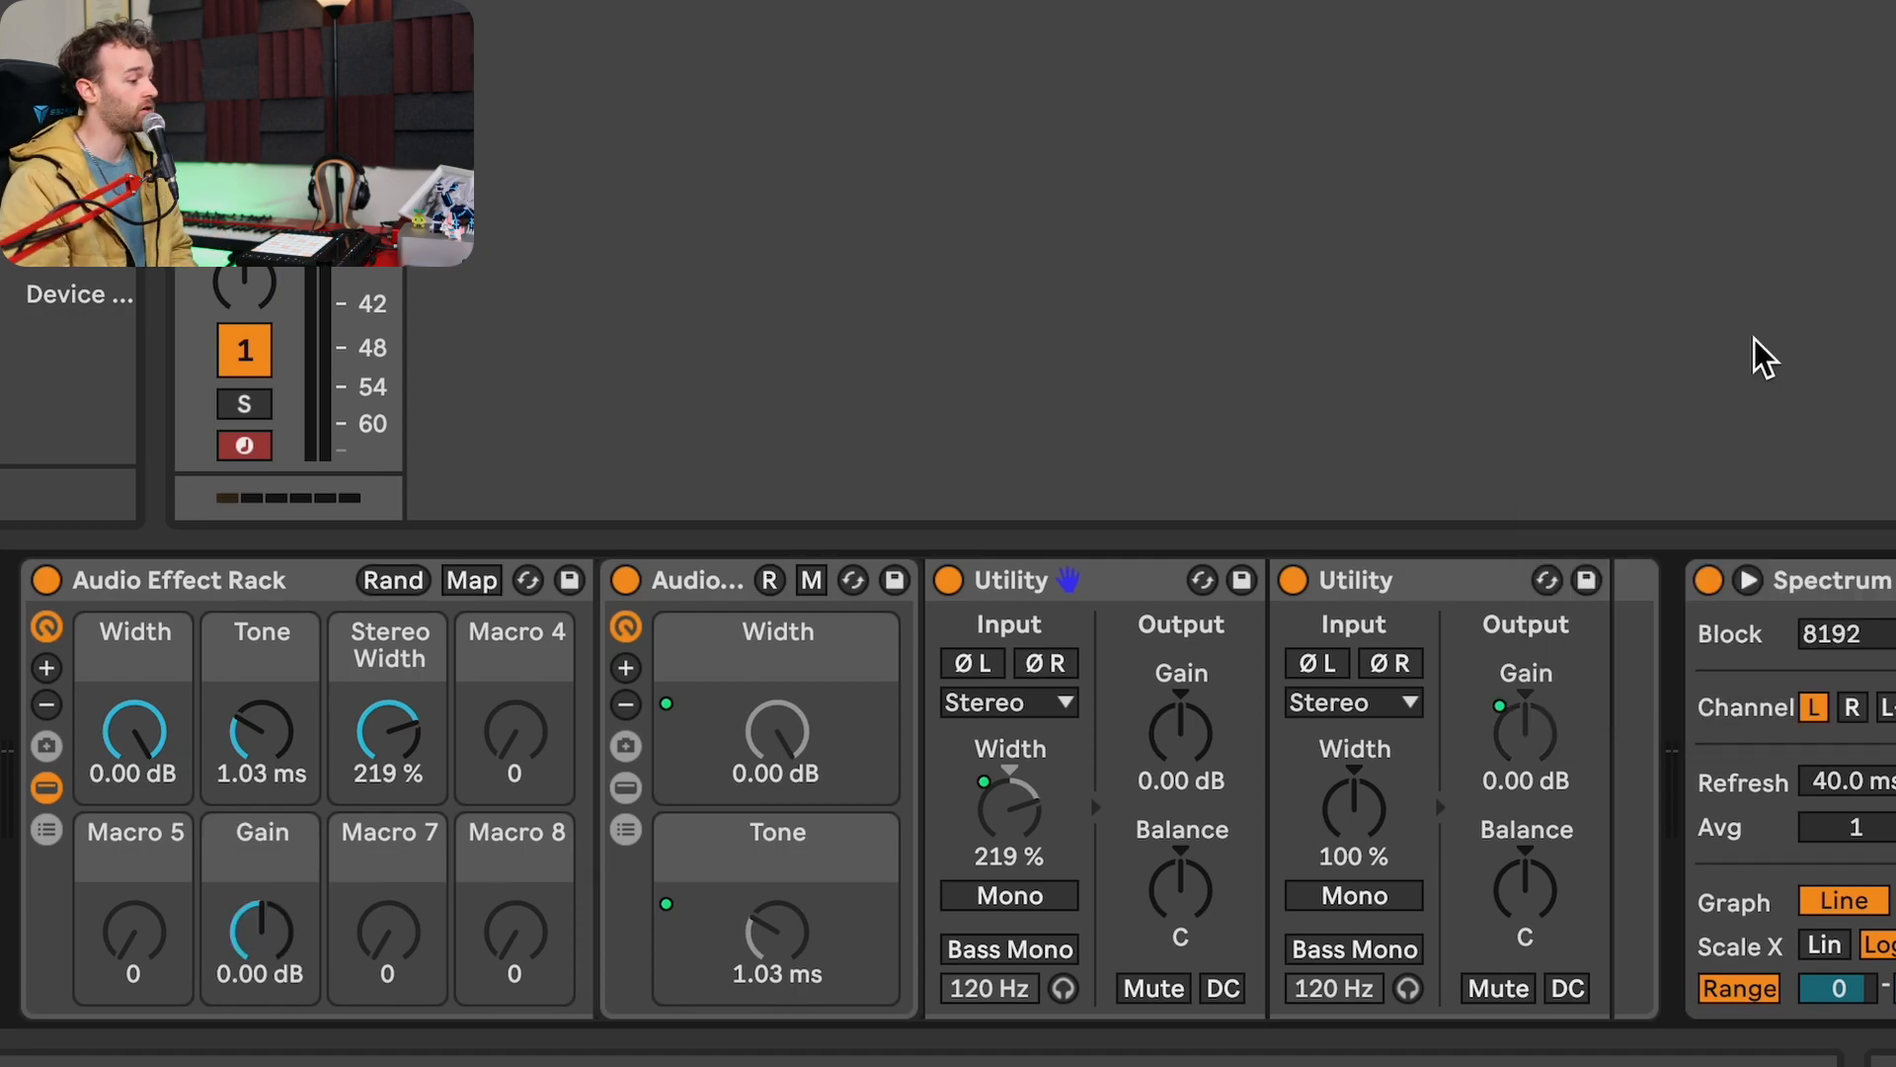
pyautogui.rightClick(1393, 904)
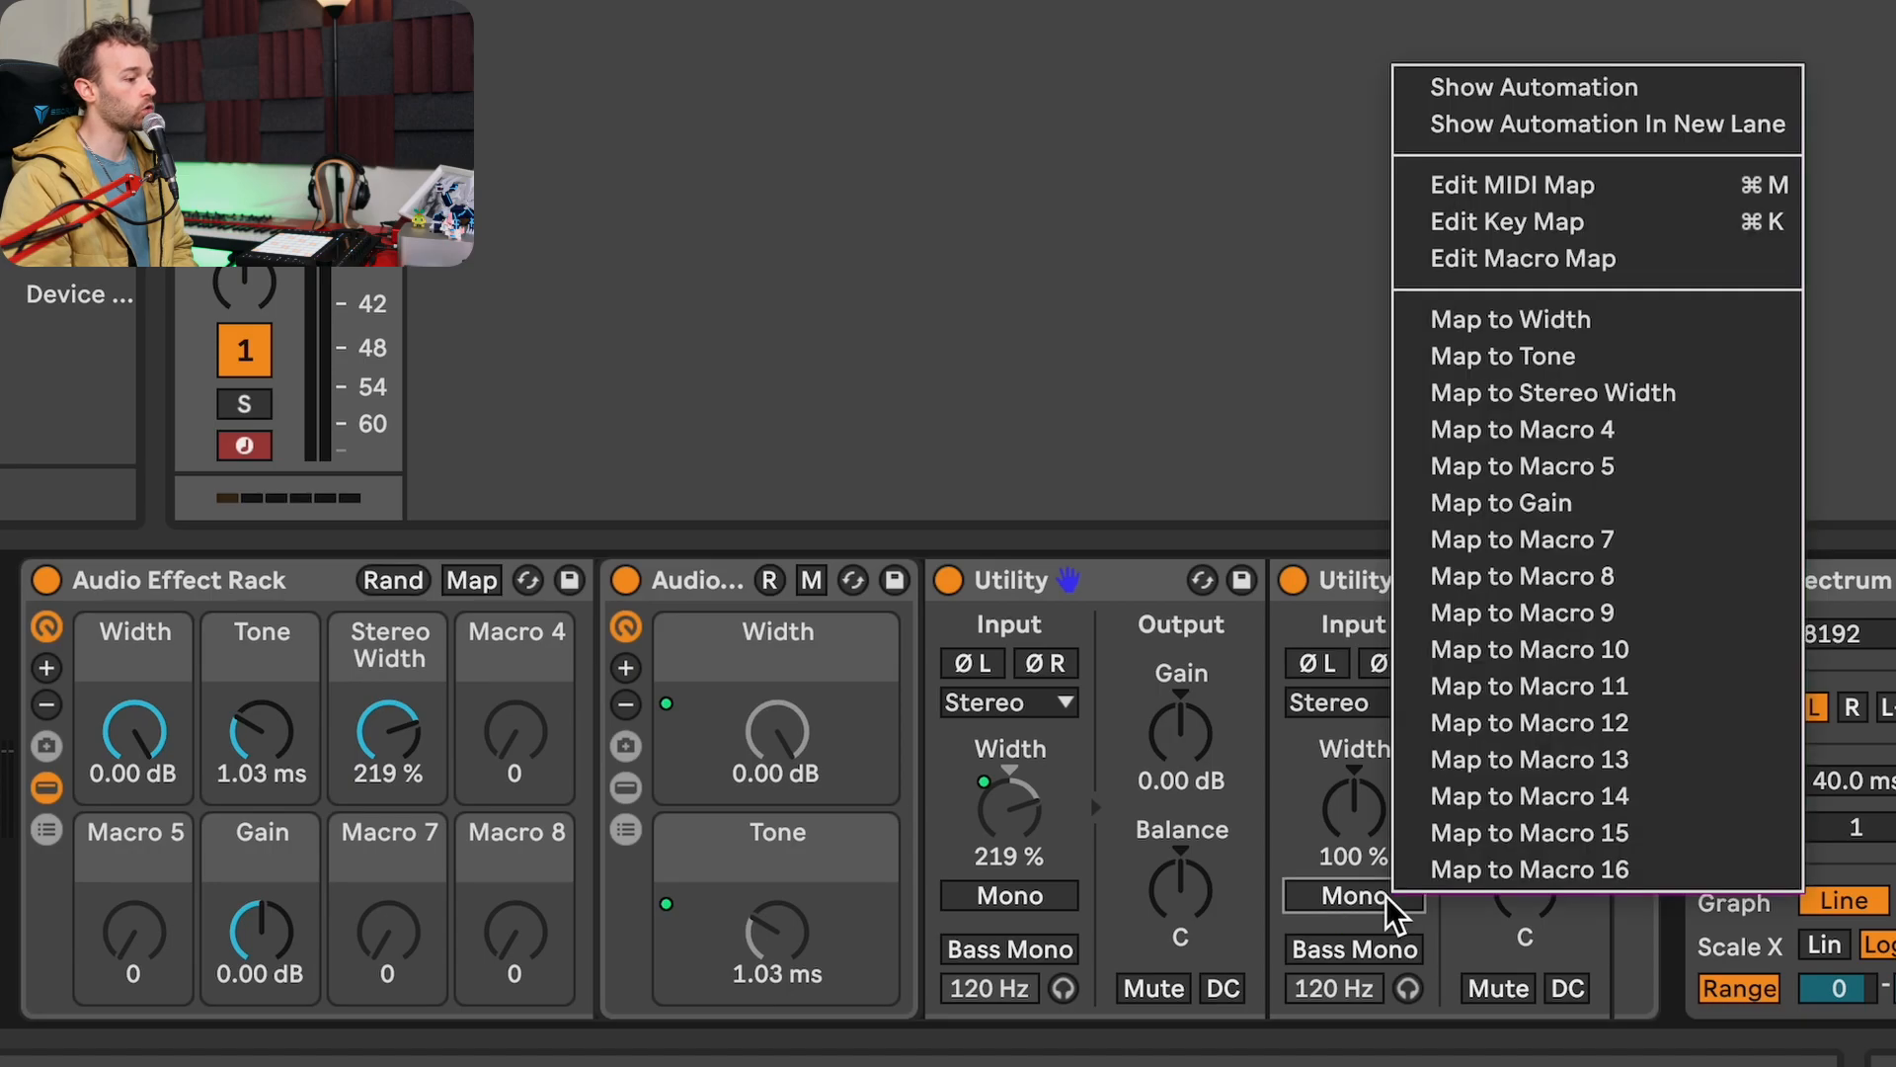
pyautogui.click(1624, 474)
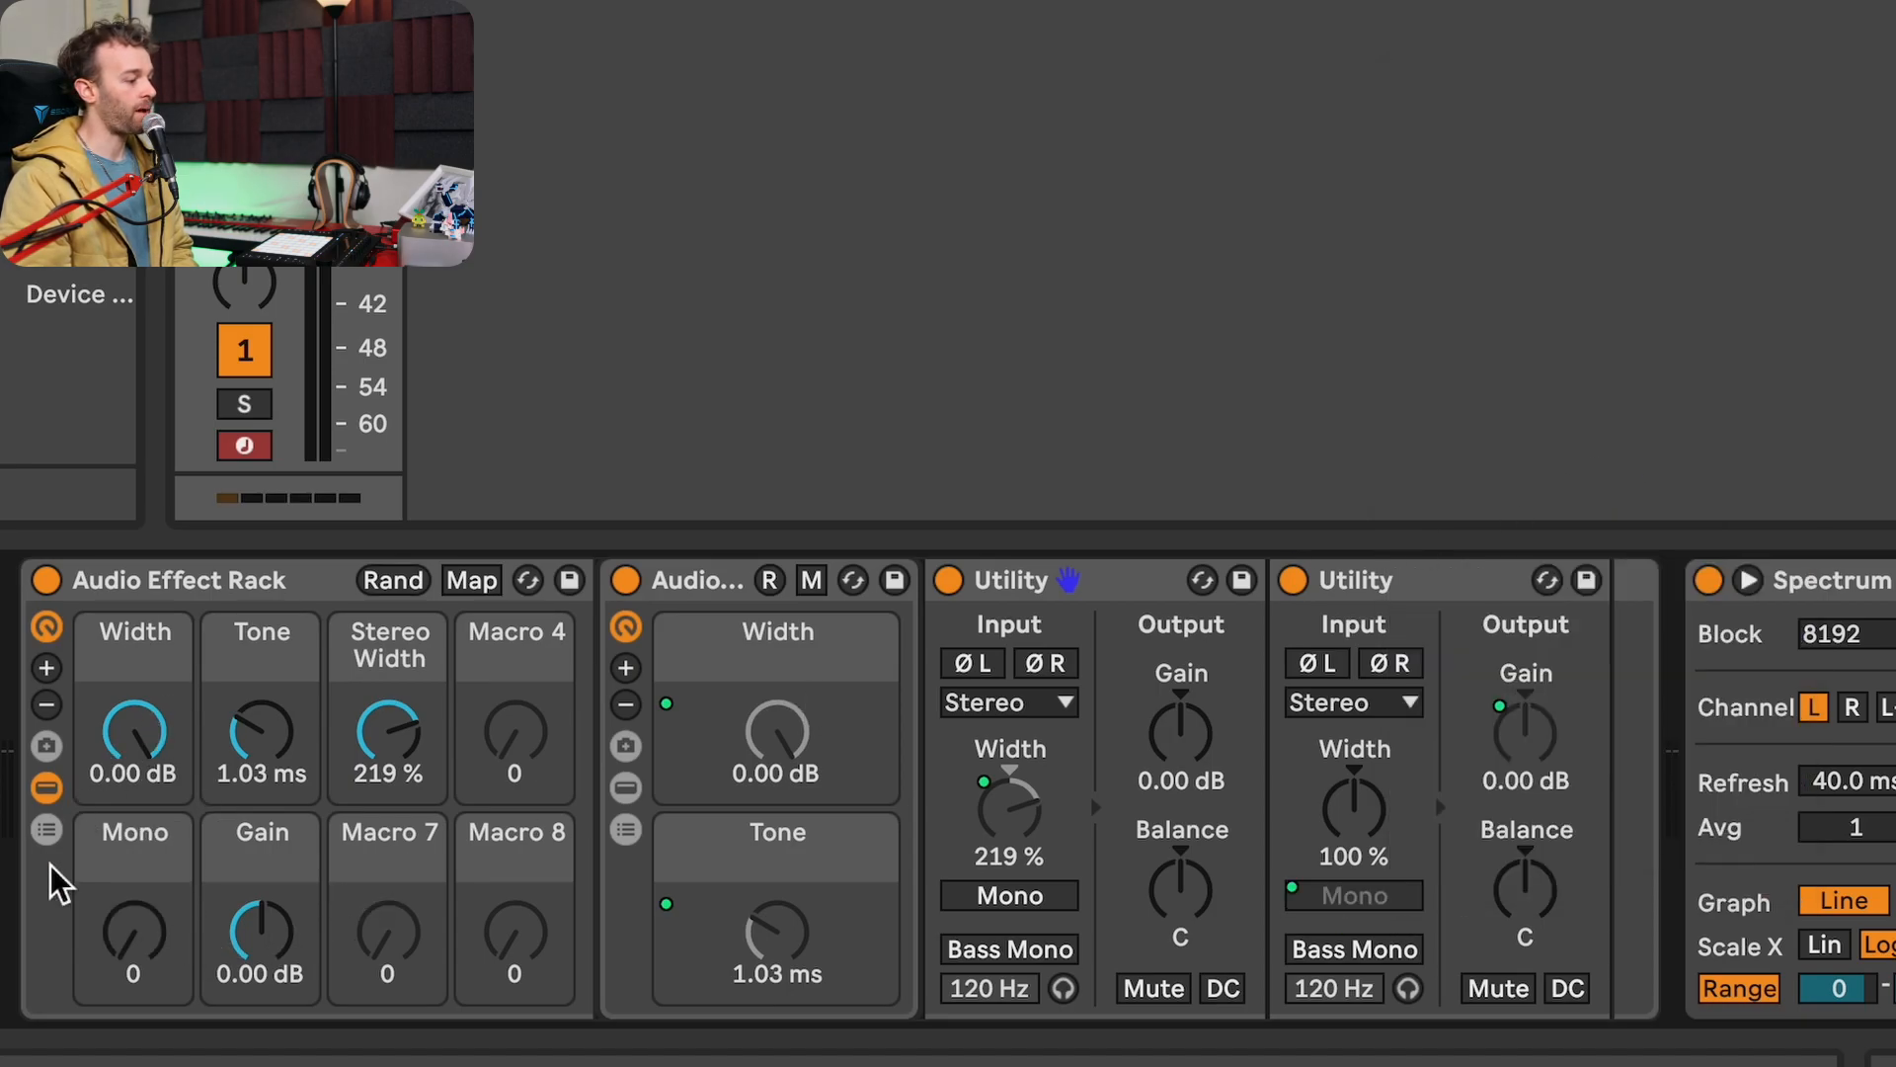
pyautogui.moveTo(134, 931); pyautogui.dragTo(134, 988)
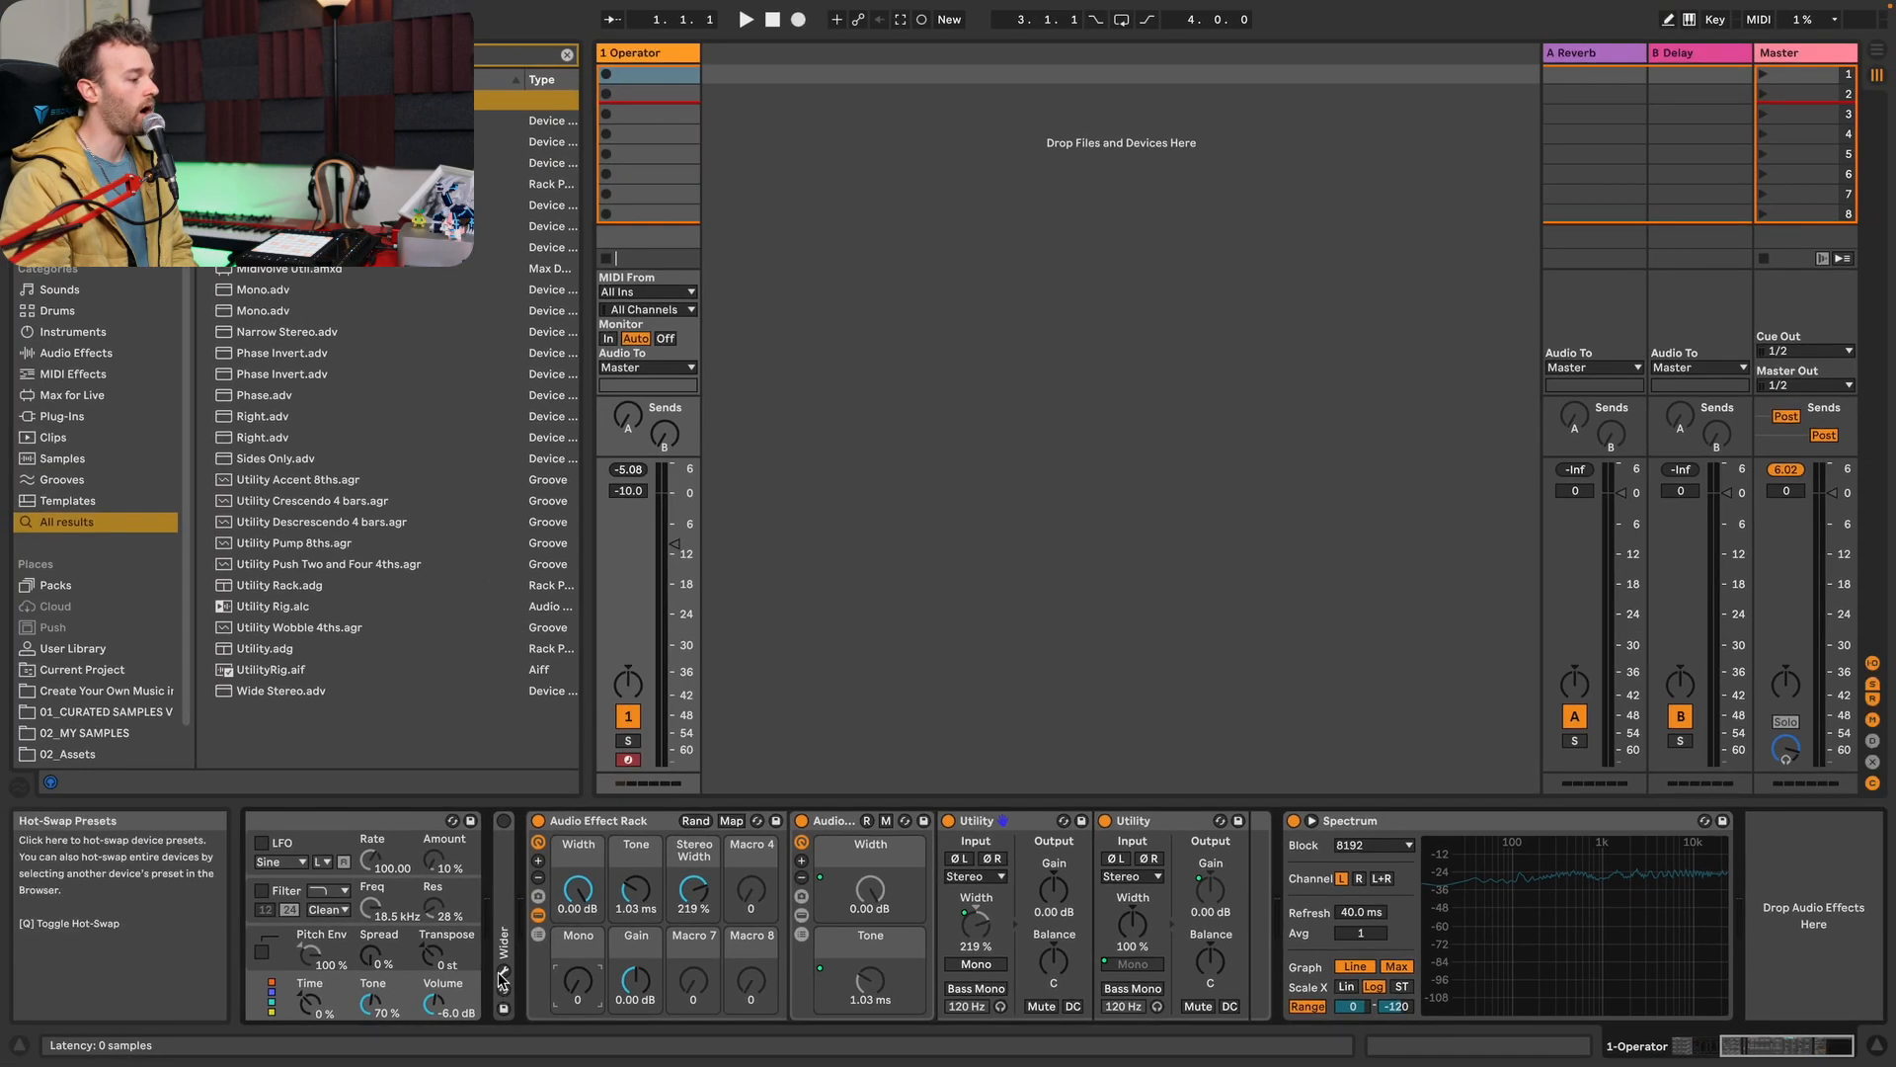
# Show the Wider plug-in window and examine its Low Bypass control.
pyautogui.click(0, 910)
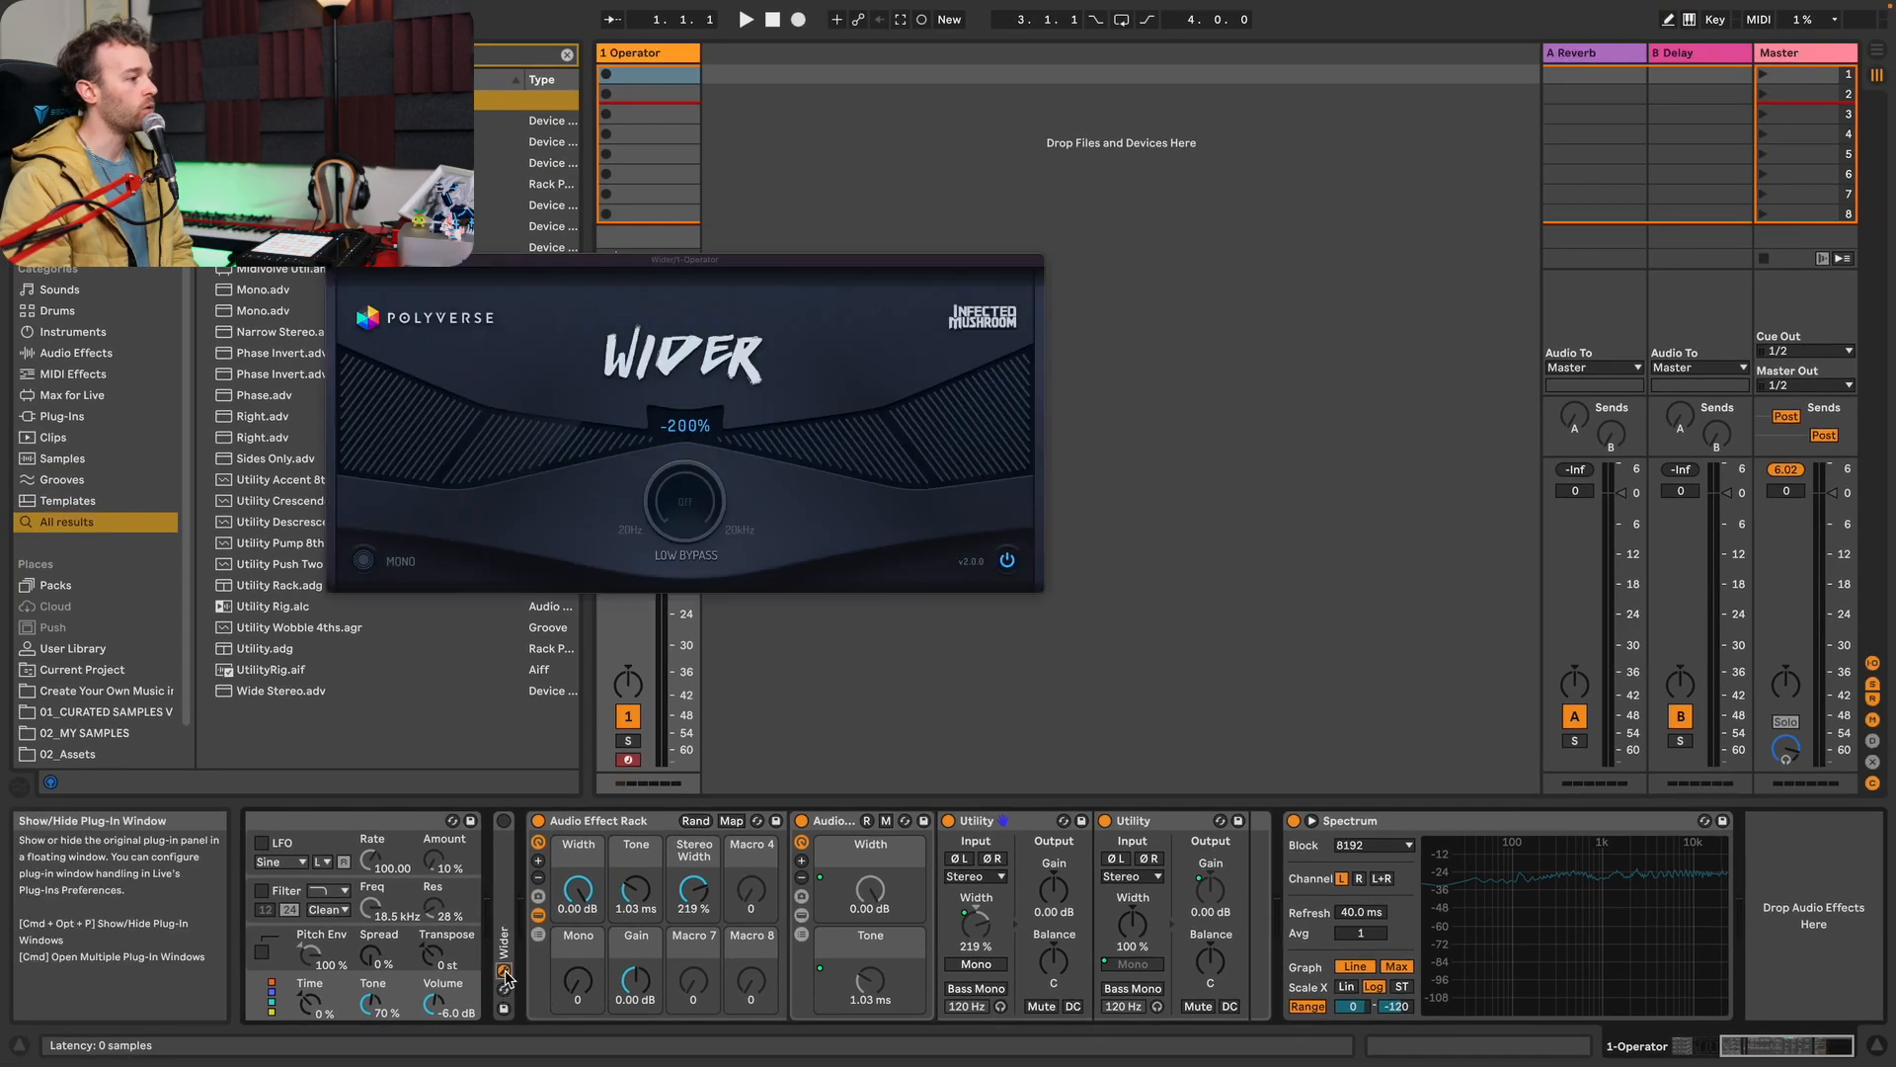
pyautogui.click(691, 541)
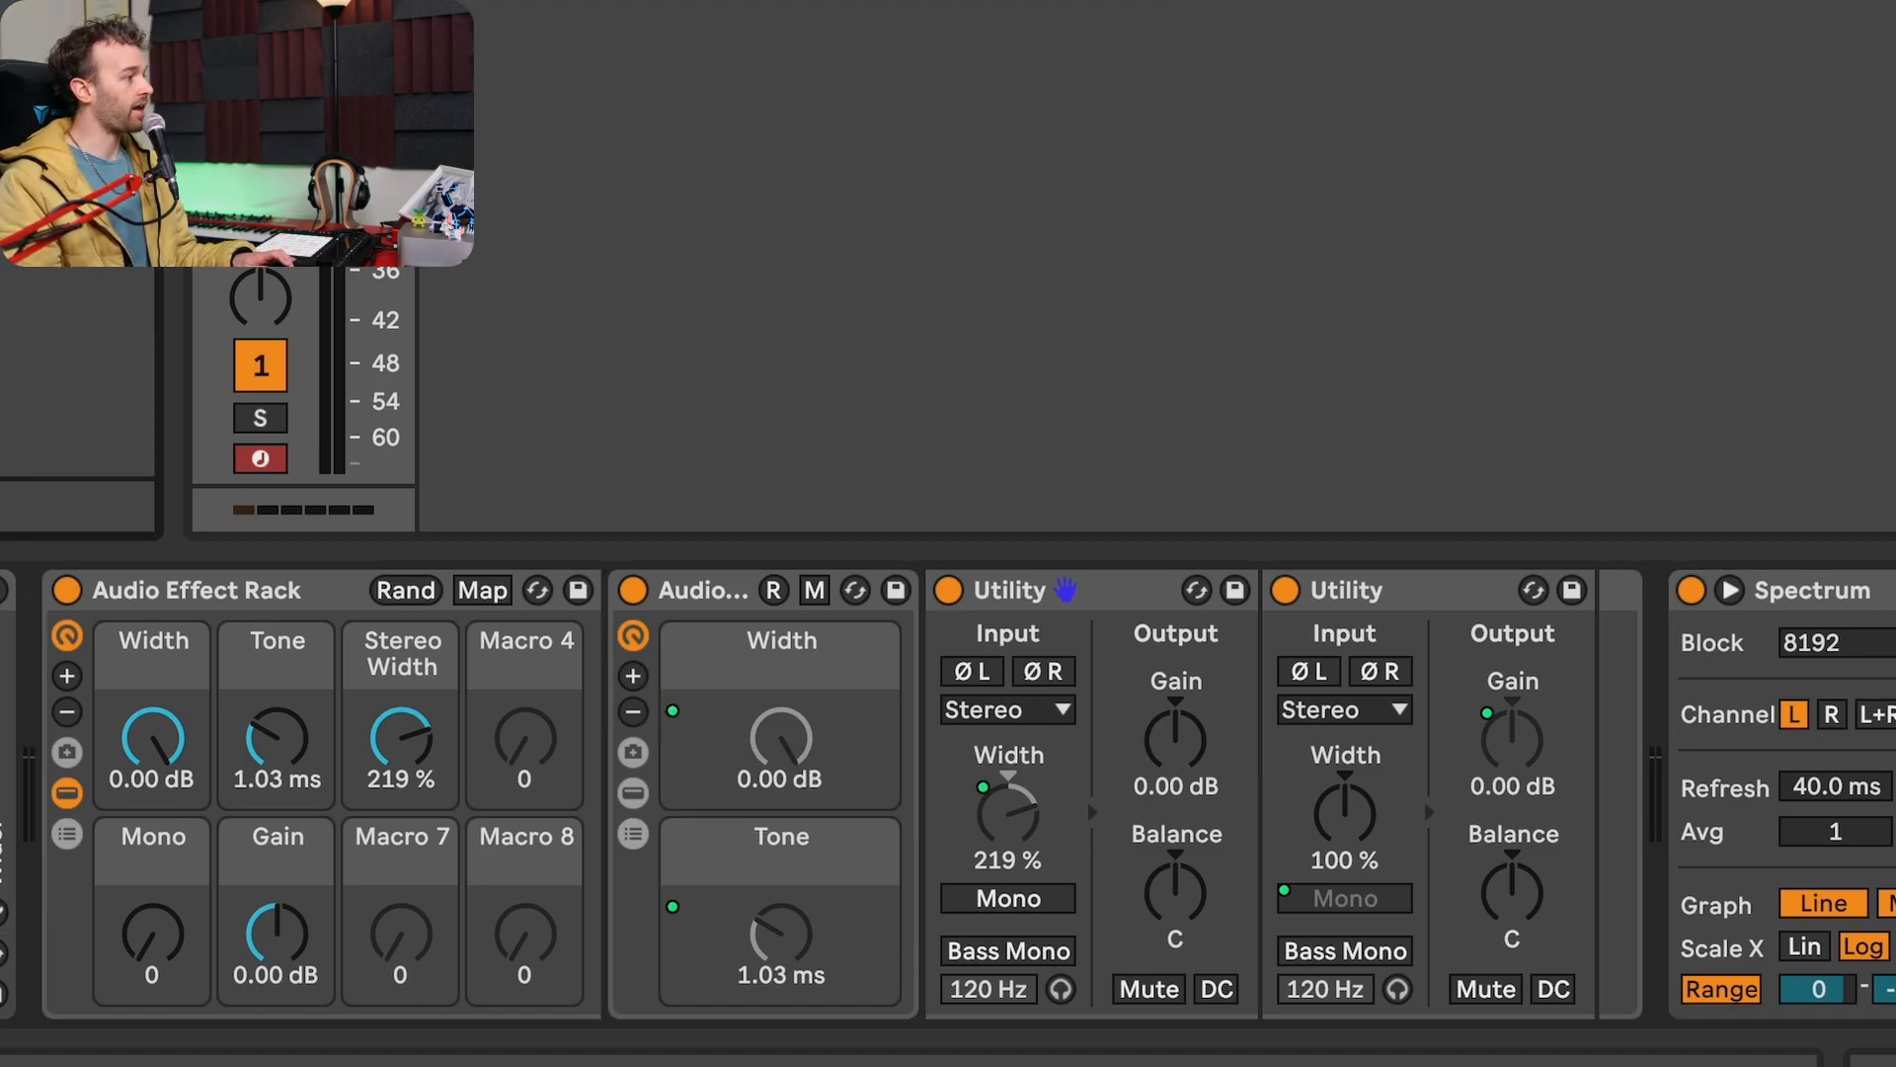
# Insert an EQ Eight between the two Utilities and switch off its bands 1 to 5.
pyautogui.moveTo(818, 145); pyautogui.dragTo(1254, 606)
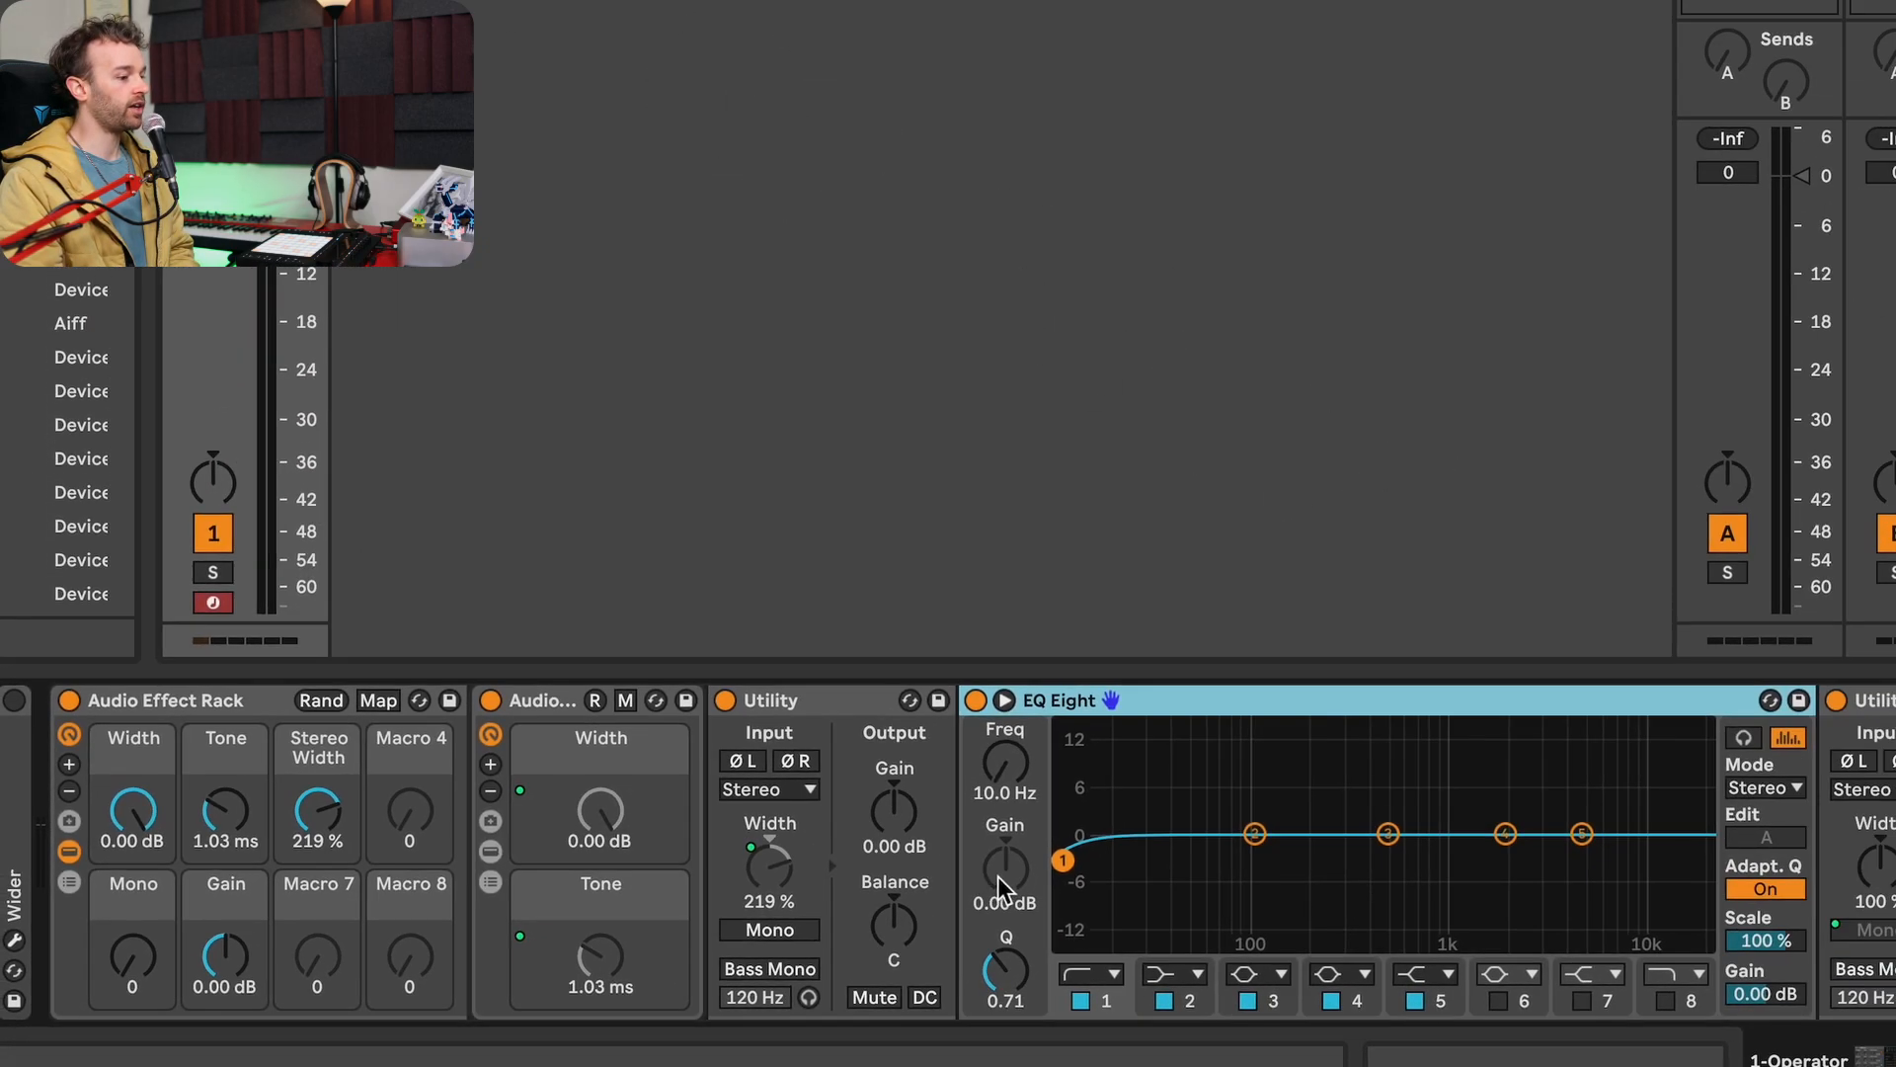
pyautogui.click(1081, 1003)
pyautogui.click(1166, 1002)
pyautogui.click(1249, 1004)
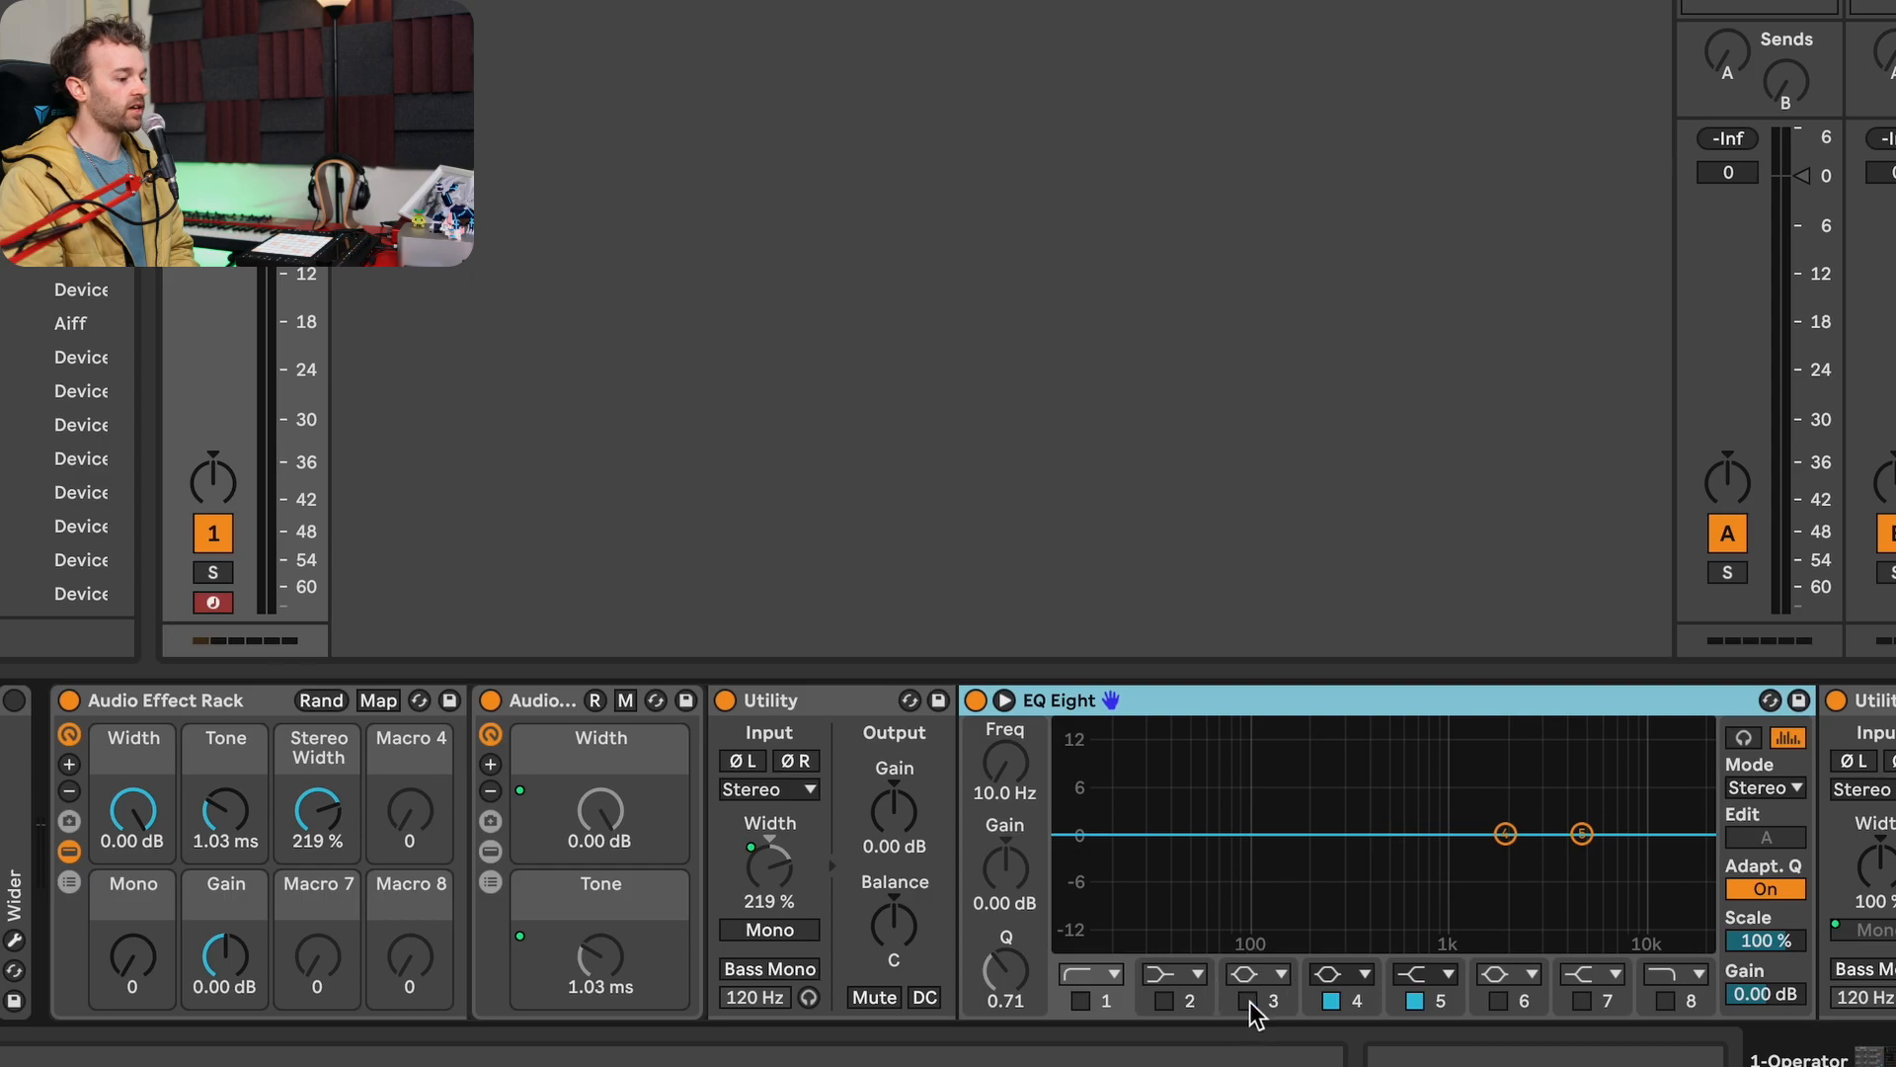
pyautogui.click(1332, 1001)
pyautogui.click(1415, 1001)
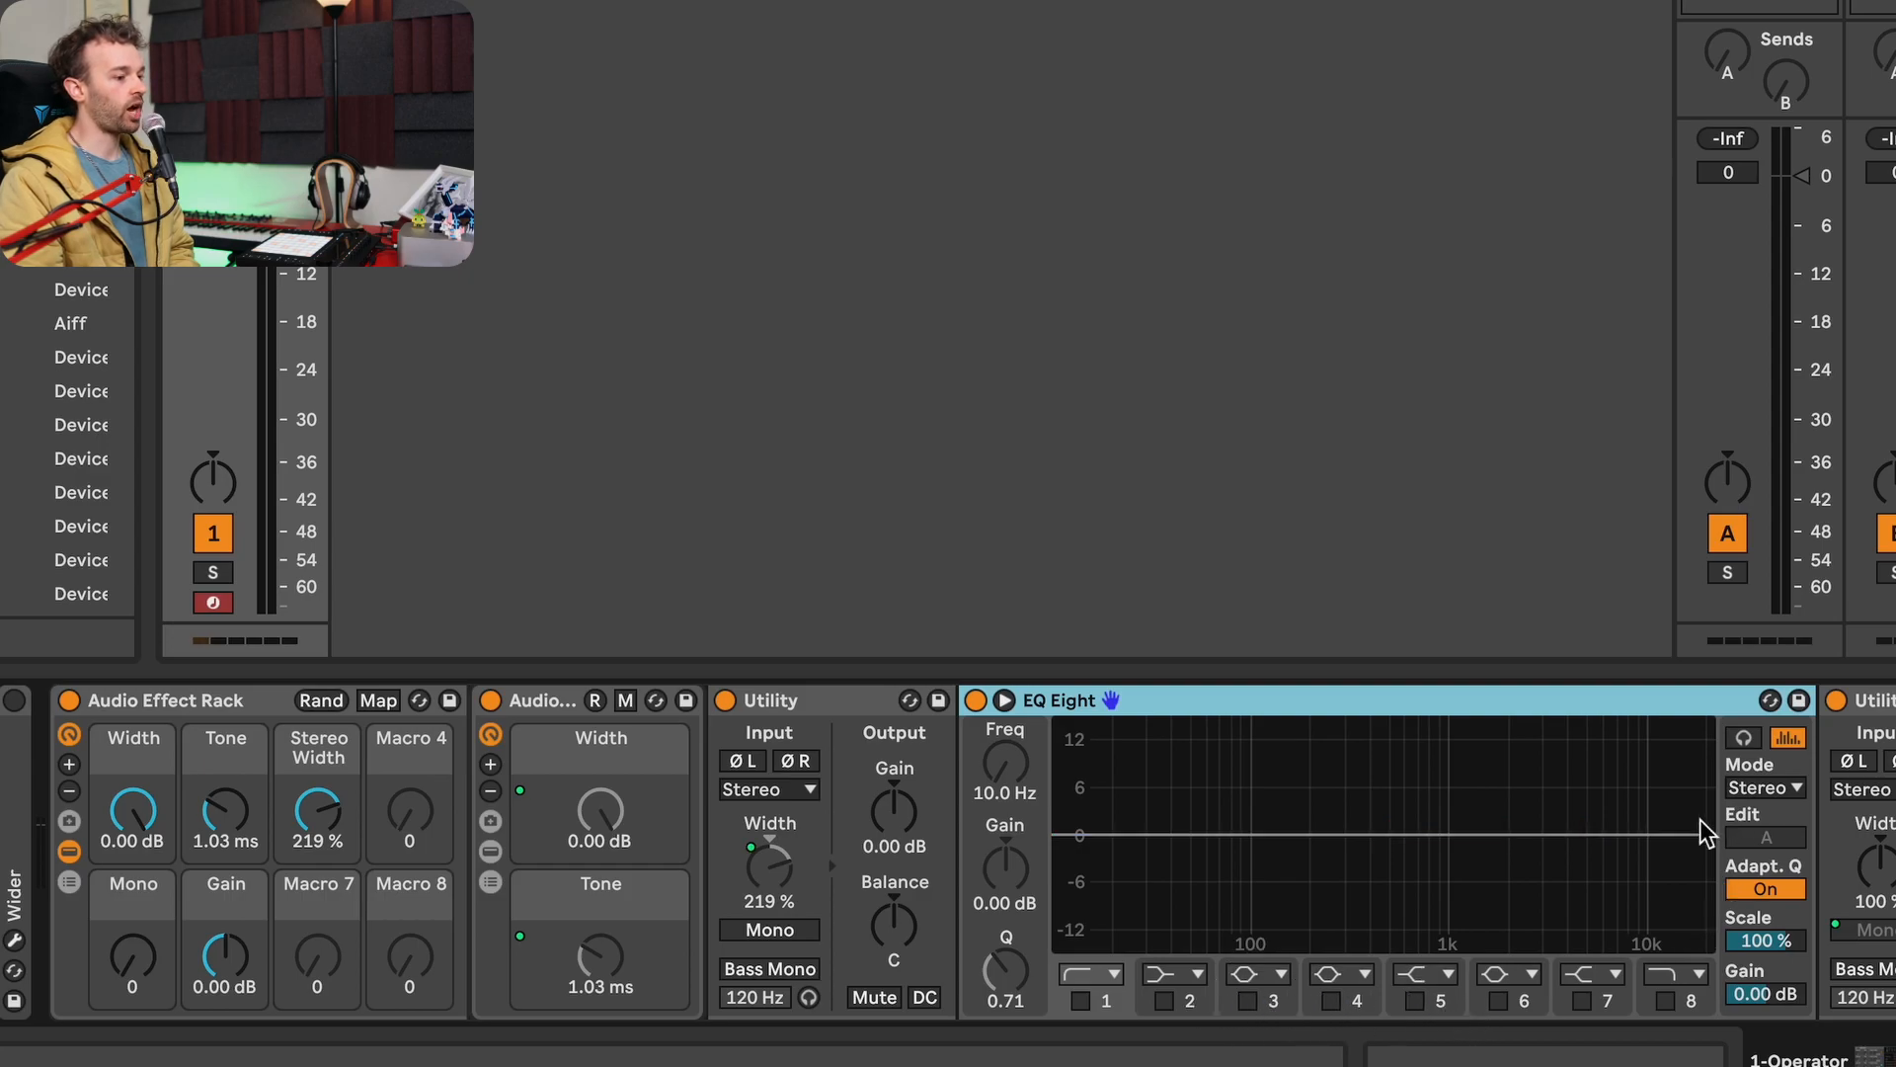
# Set EQ Eight to M/S mode, edit the Side channel, and leave only band 1's low-cut filter enabled.
pyautogui.click(1766, 791)
pyautogui.click(1773, 869)
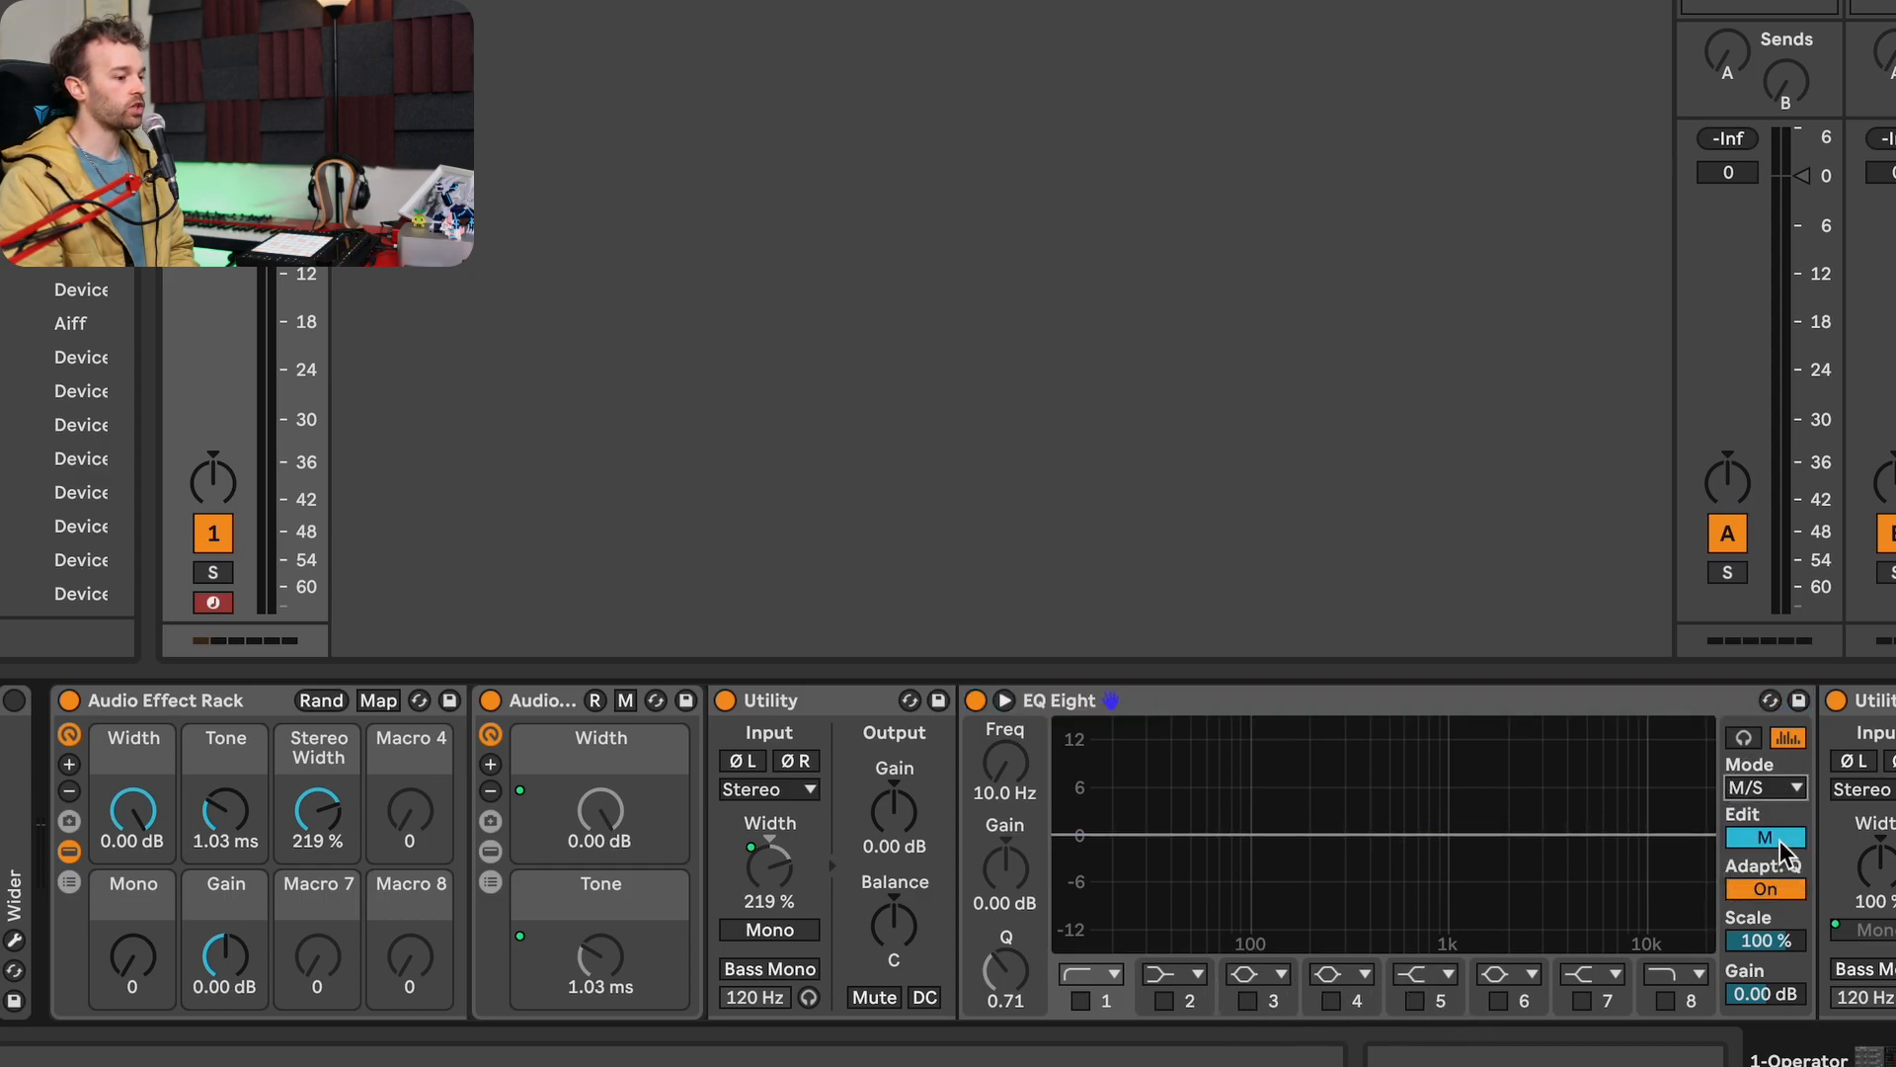
pyautogui.click(1782, 842)
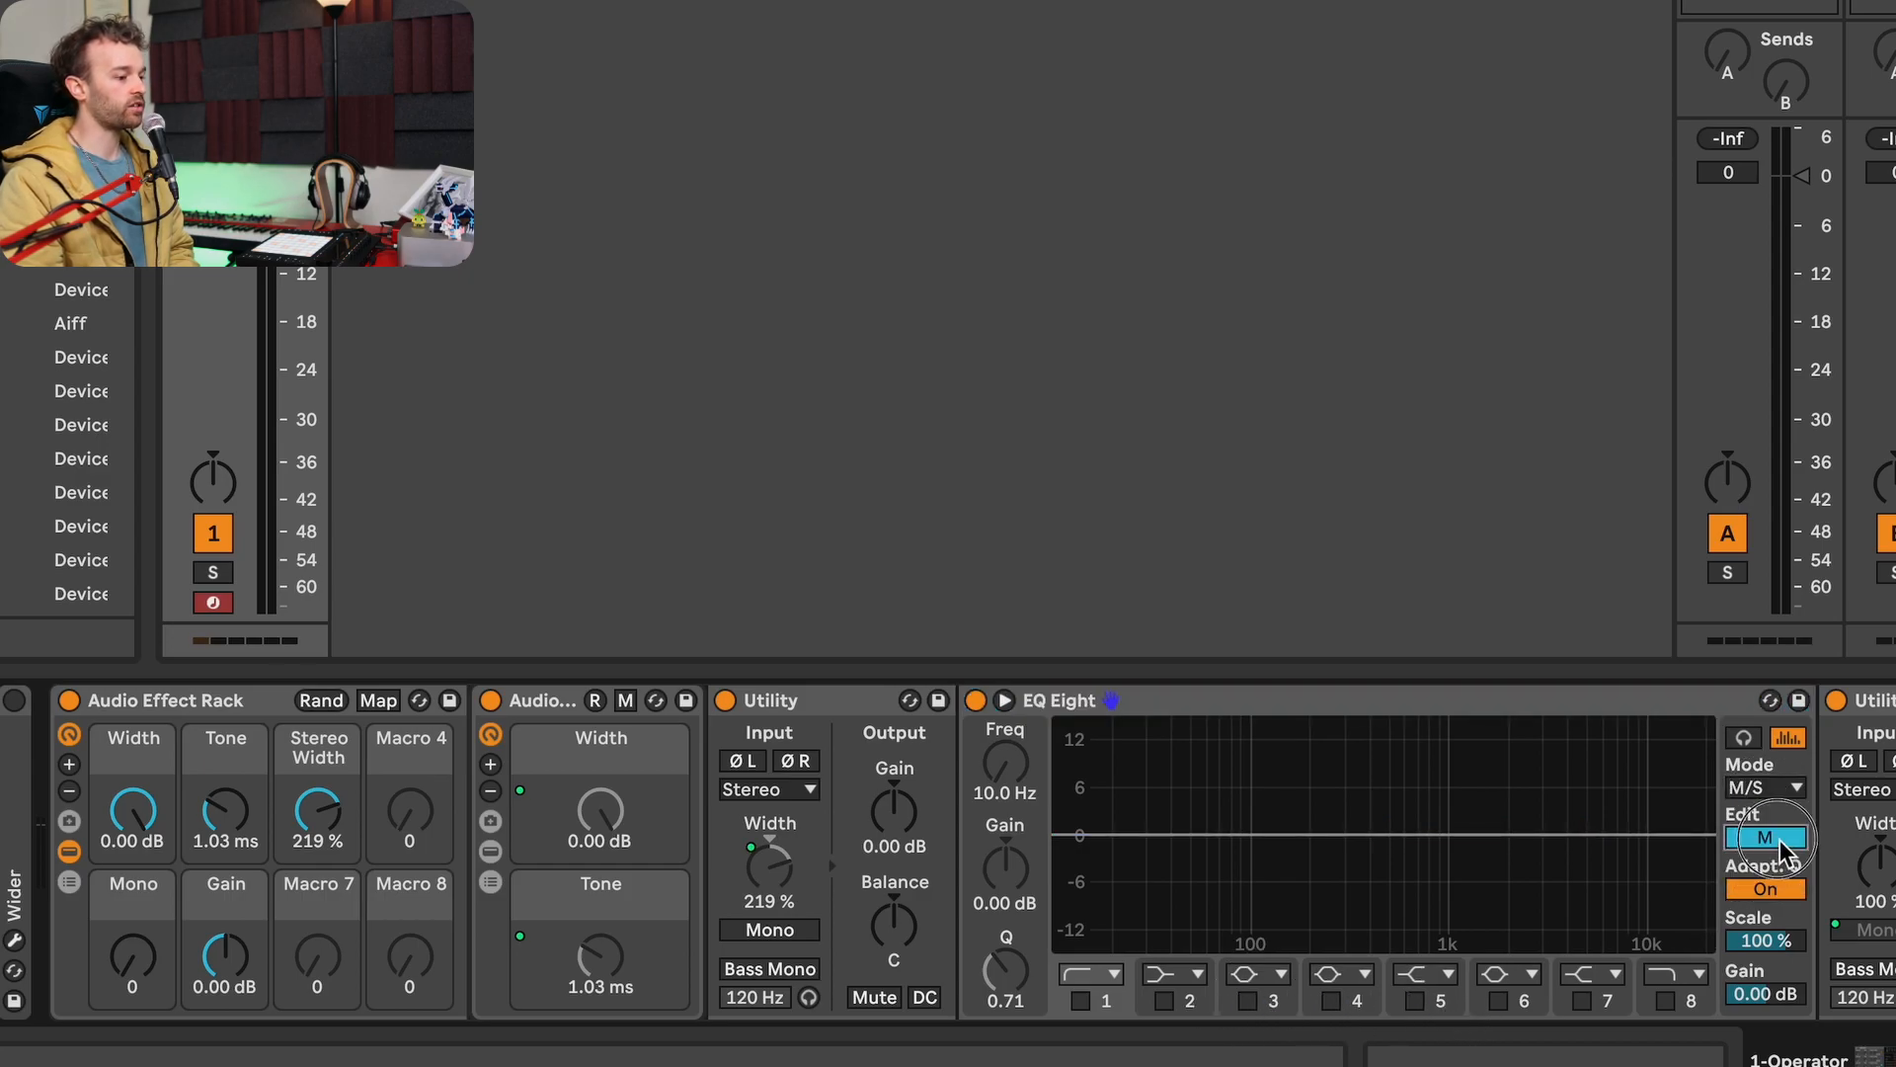
pyautogui.click(1248, 1000)
pyautogui.click(1331, 1001)
pyautogui.click(1416, 1001)
pyautogui.click(1498, 1001)
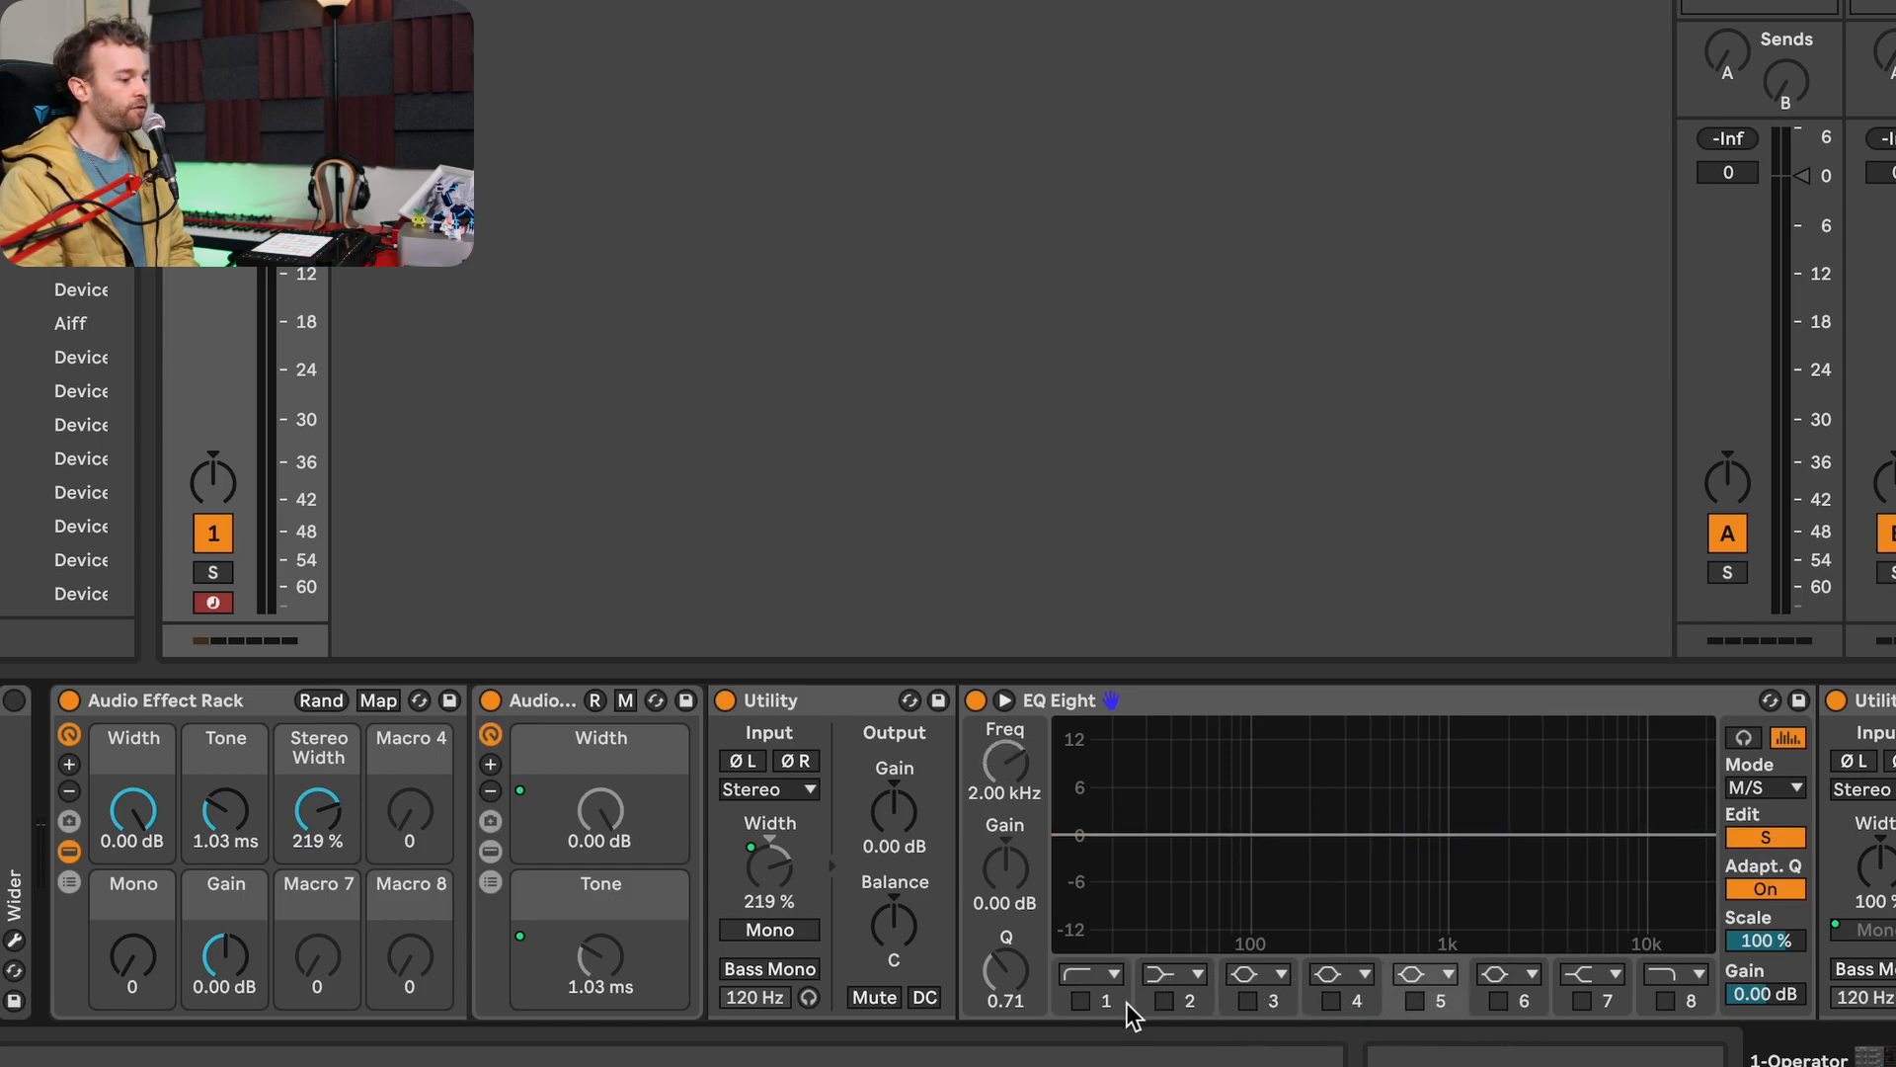
pyautogui.click(1082, 1002)
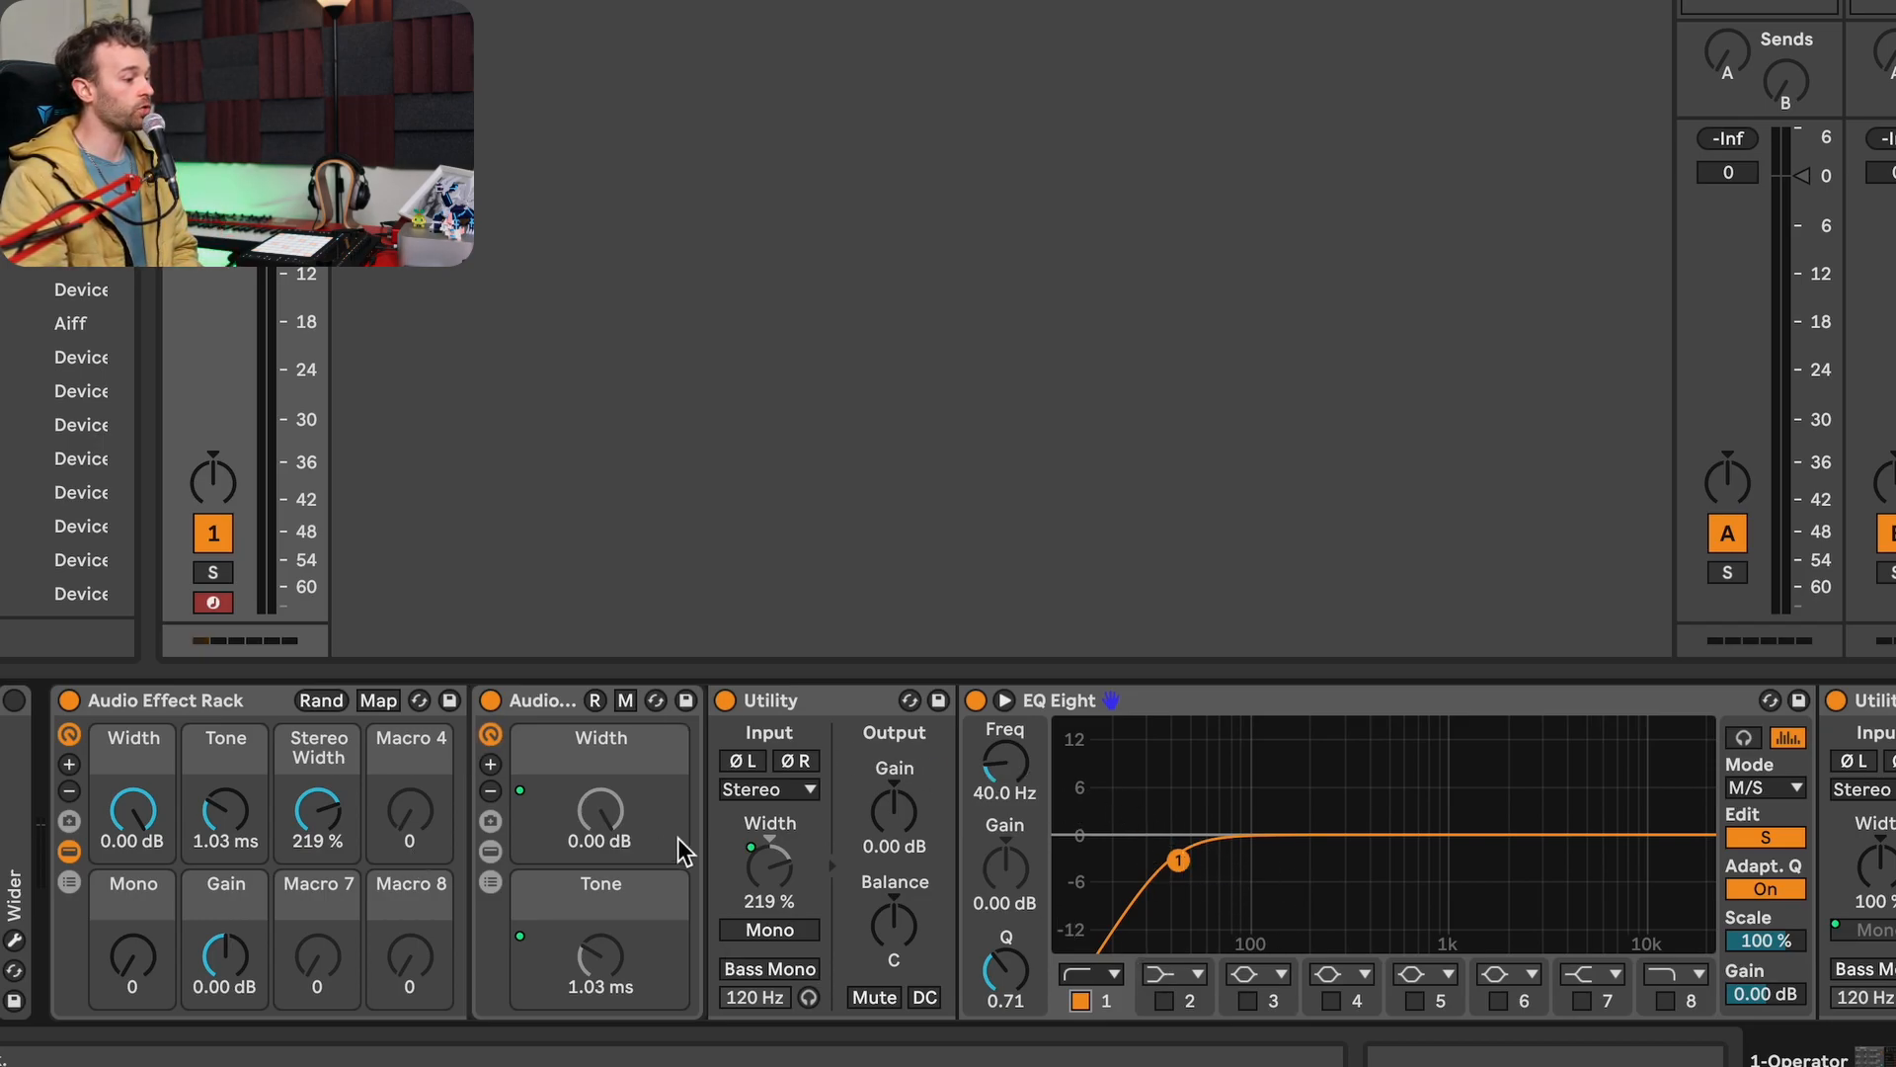
# Map the Side low cut's frequency to Macro 4 and EQ Eight's on/off switch to the same macro.
pyautogui.rightClick(999, 757)
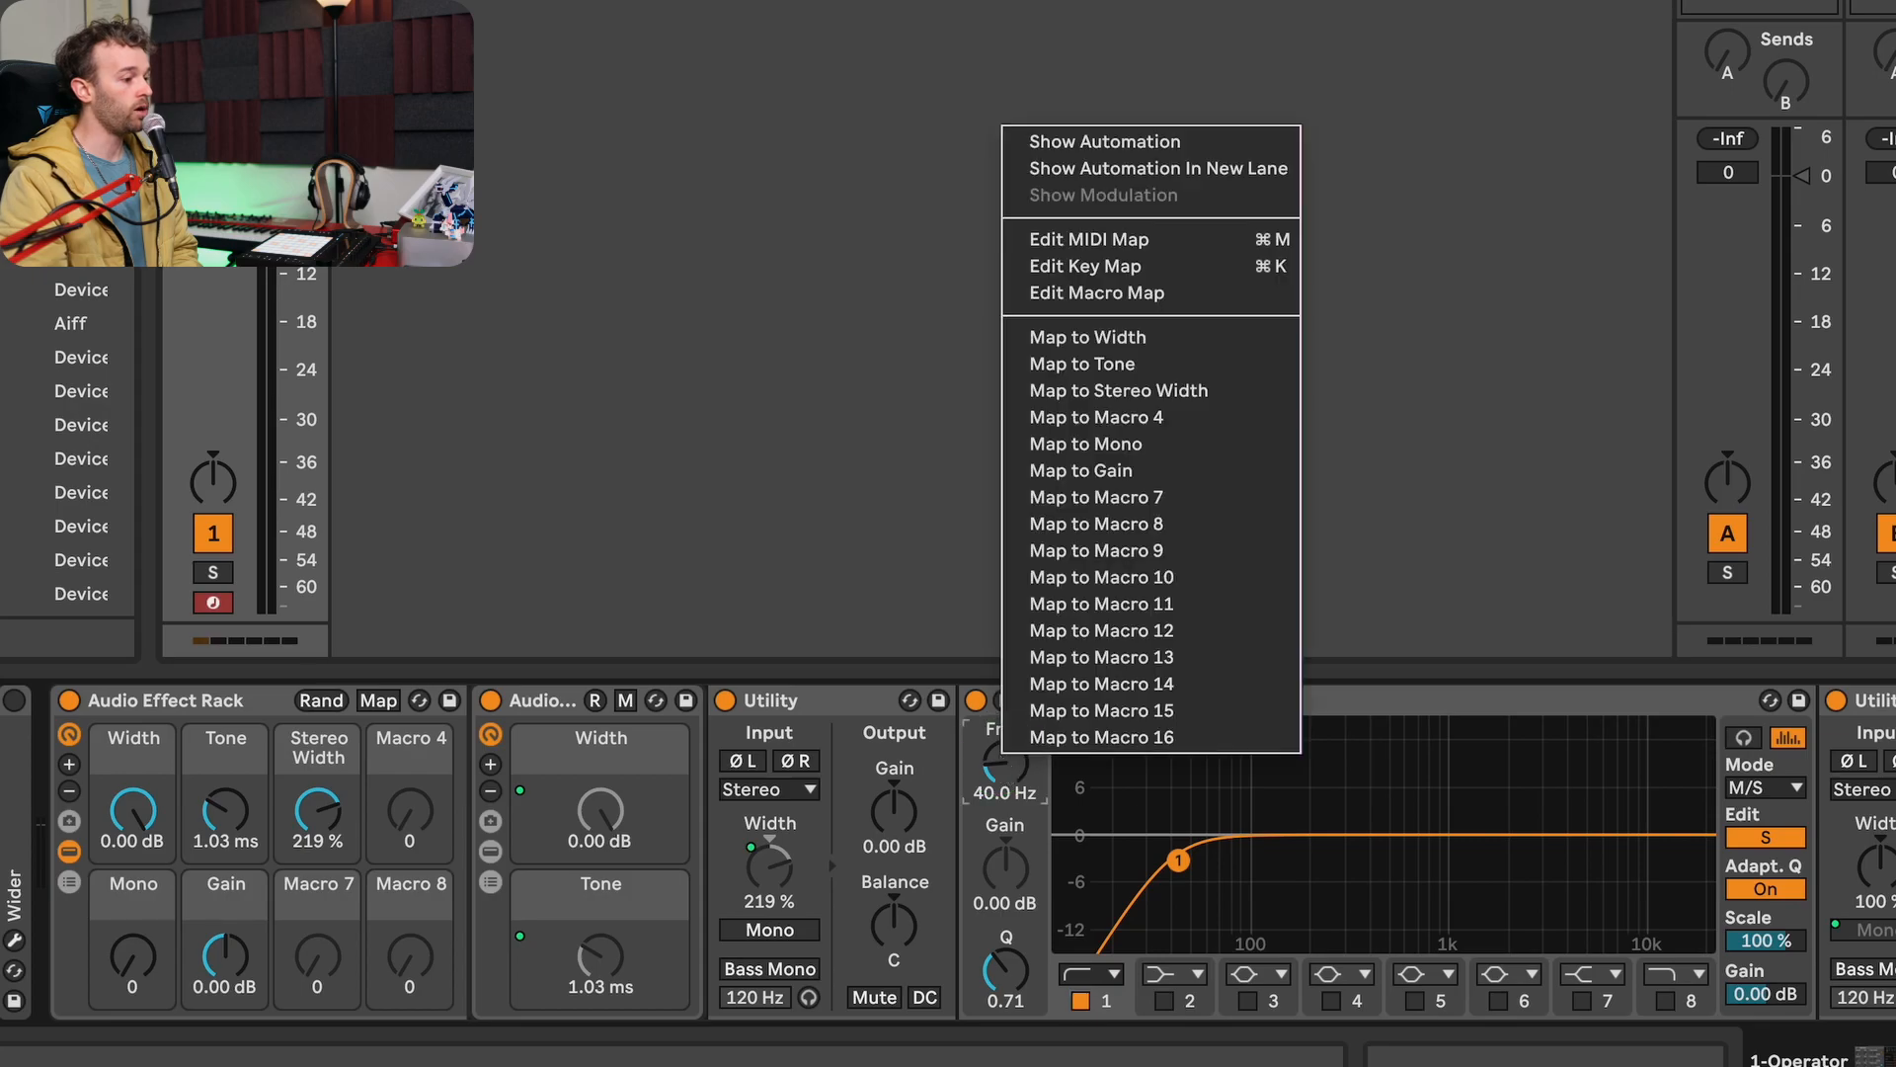
pyautogui.click(1184, 417)
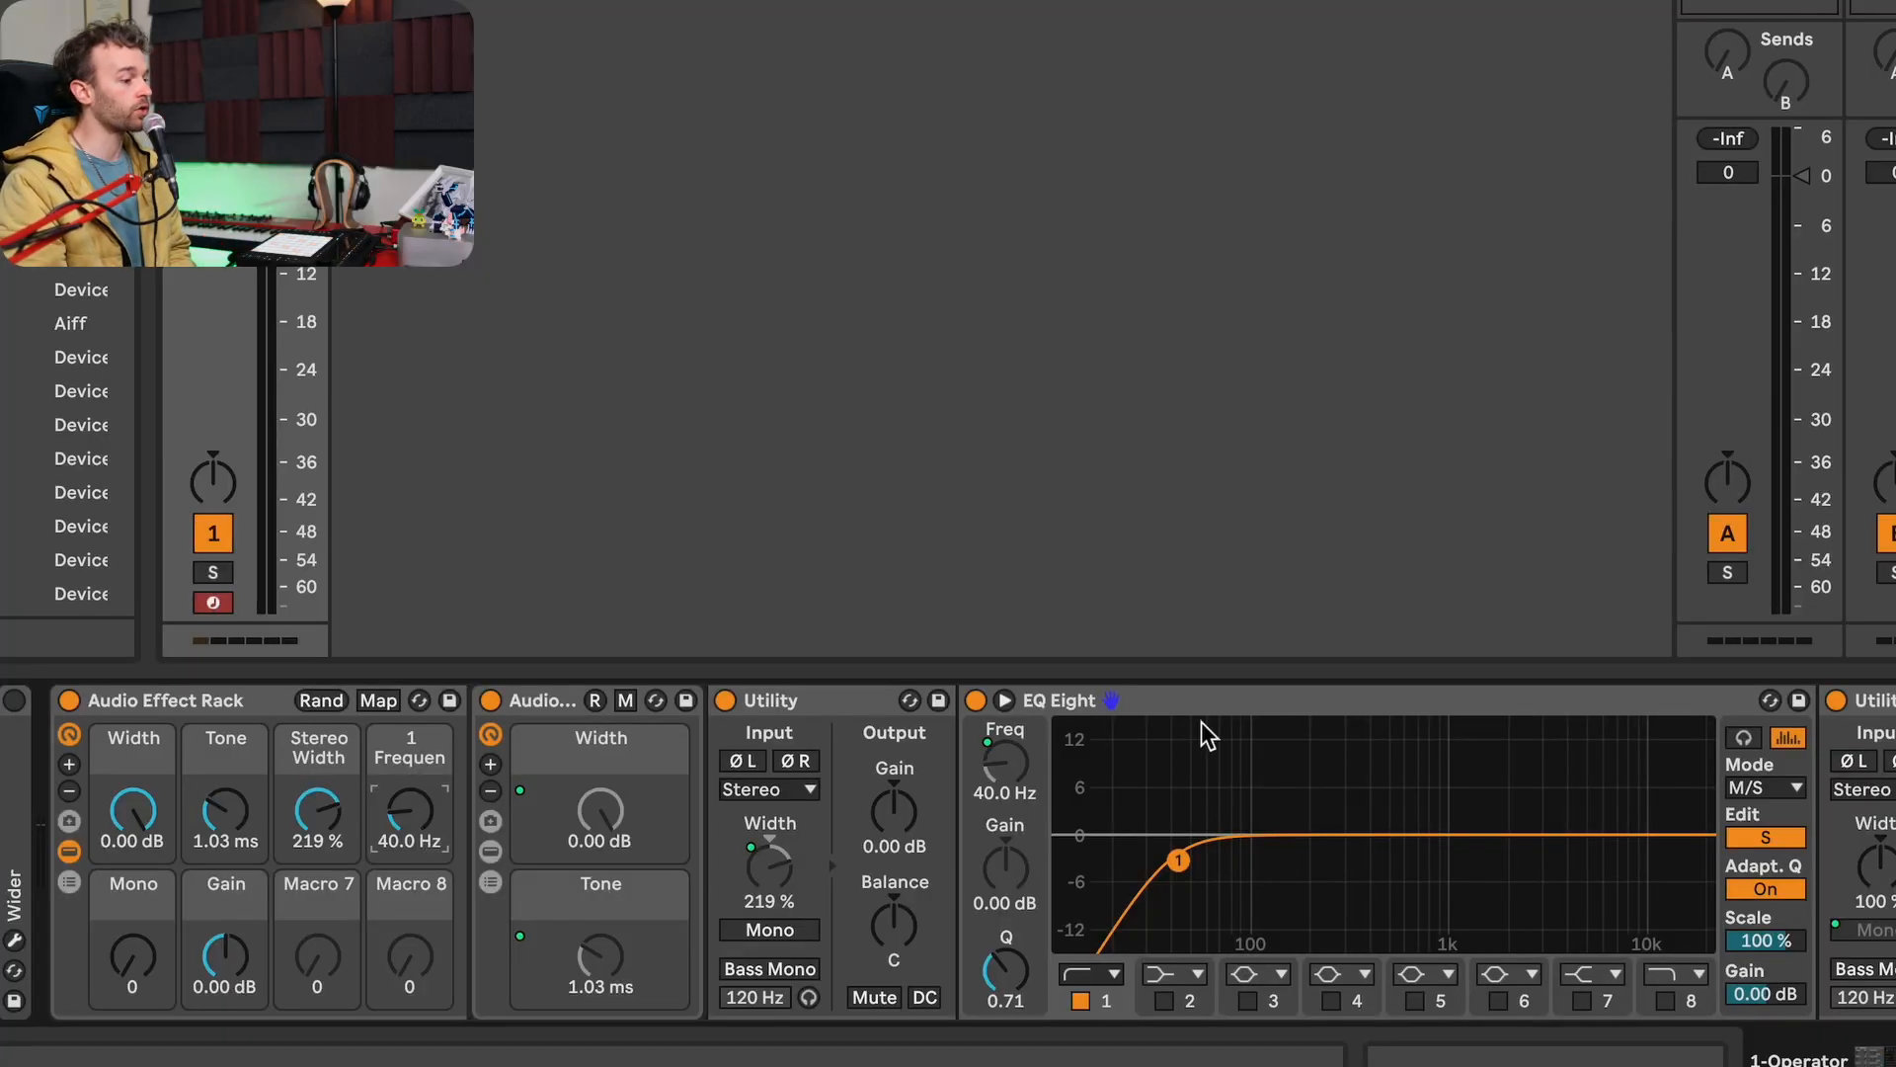
pyautogui.rightClick(976, 705)
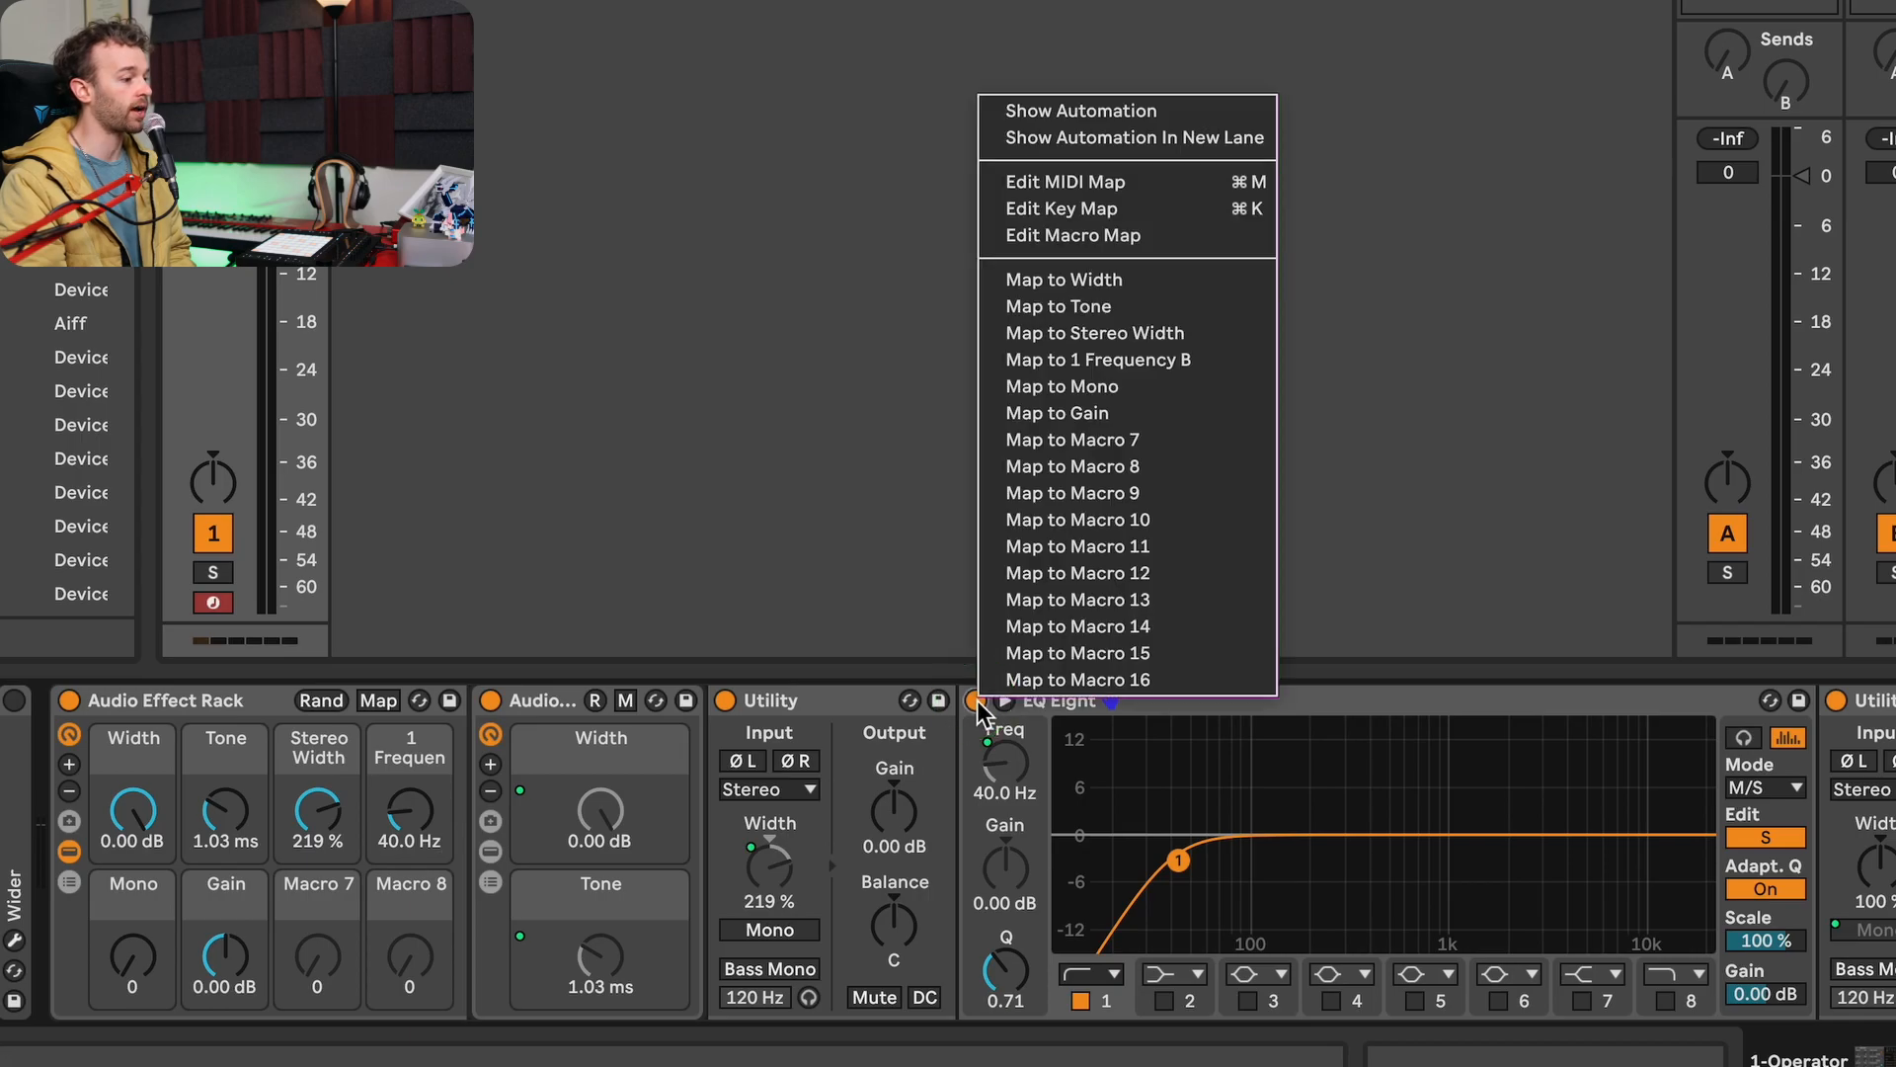
pyautogui.click(1094, 359)
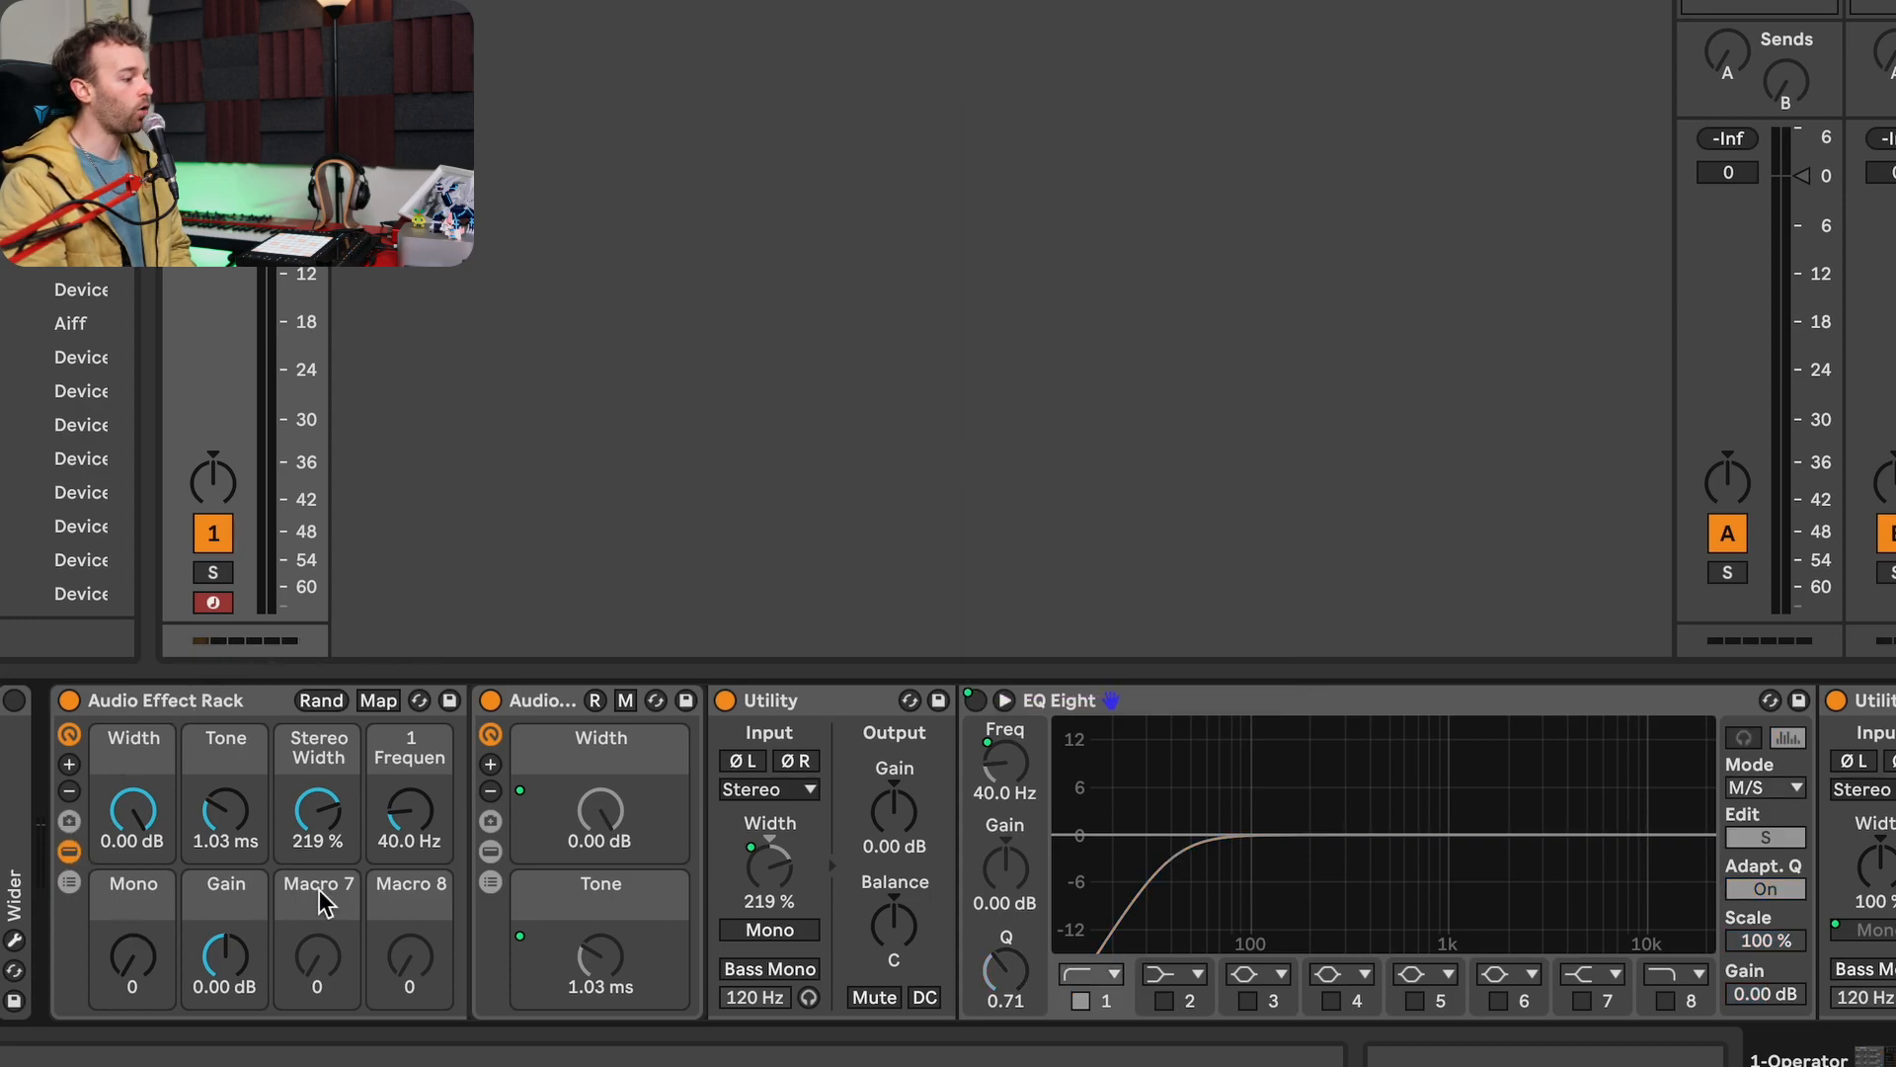
# Limit the Stereo Width mapping to 100–200 % and set EQ Eight's Device On mapping to minimum 1 and maximum 0.
pyautogui.click(377, 701)
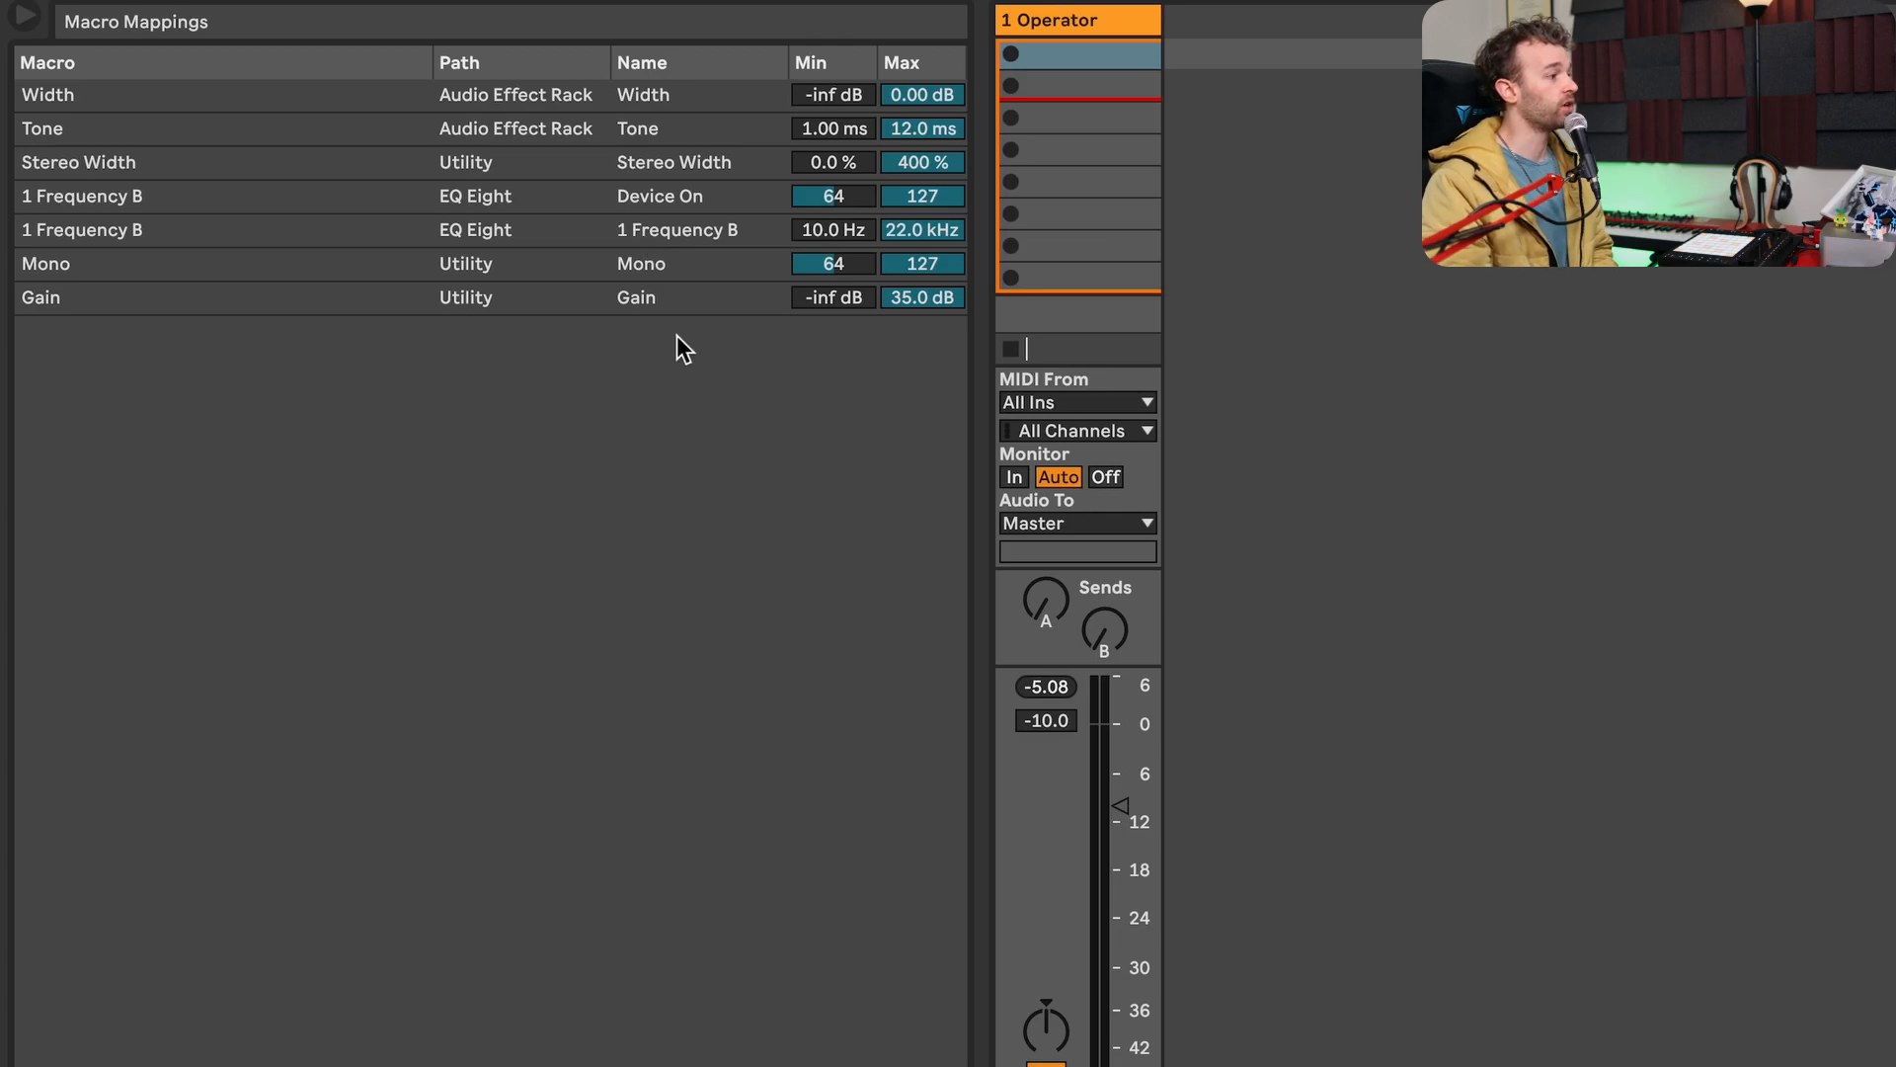
pyautogui.click(682, 158)
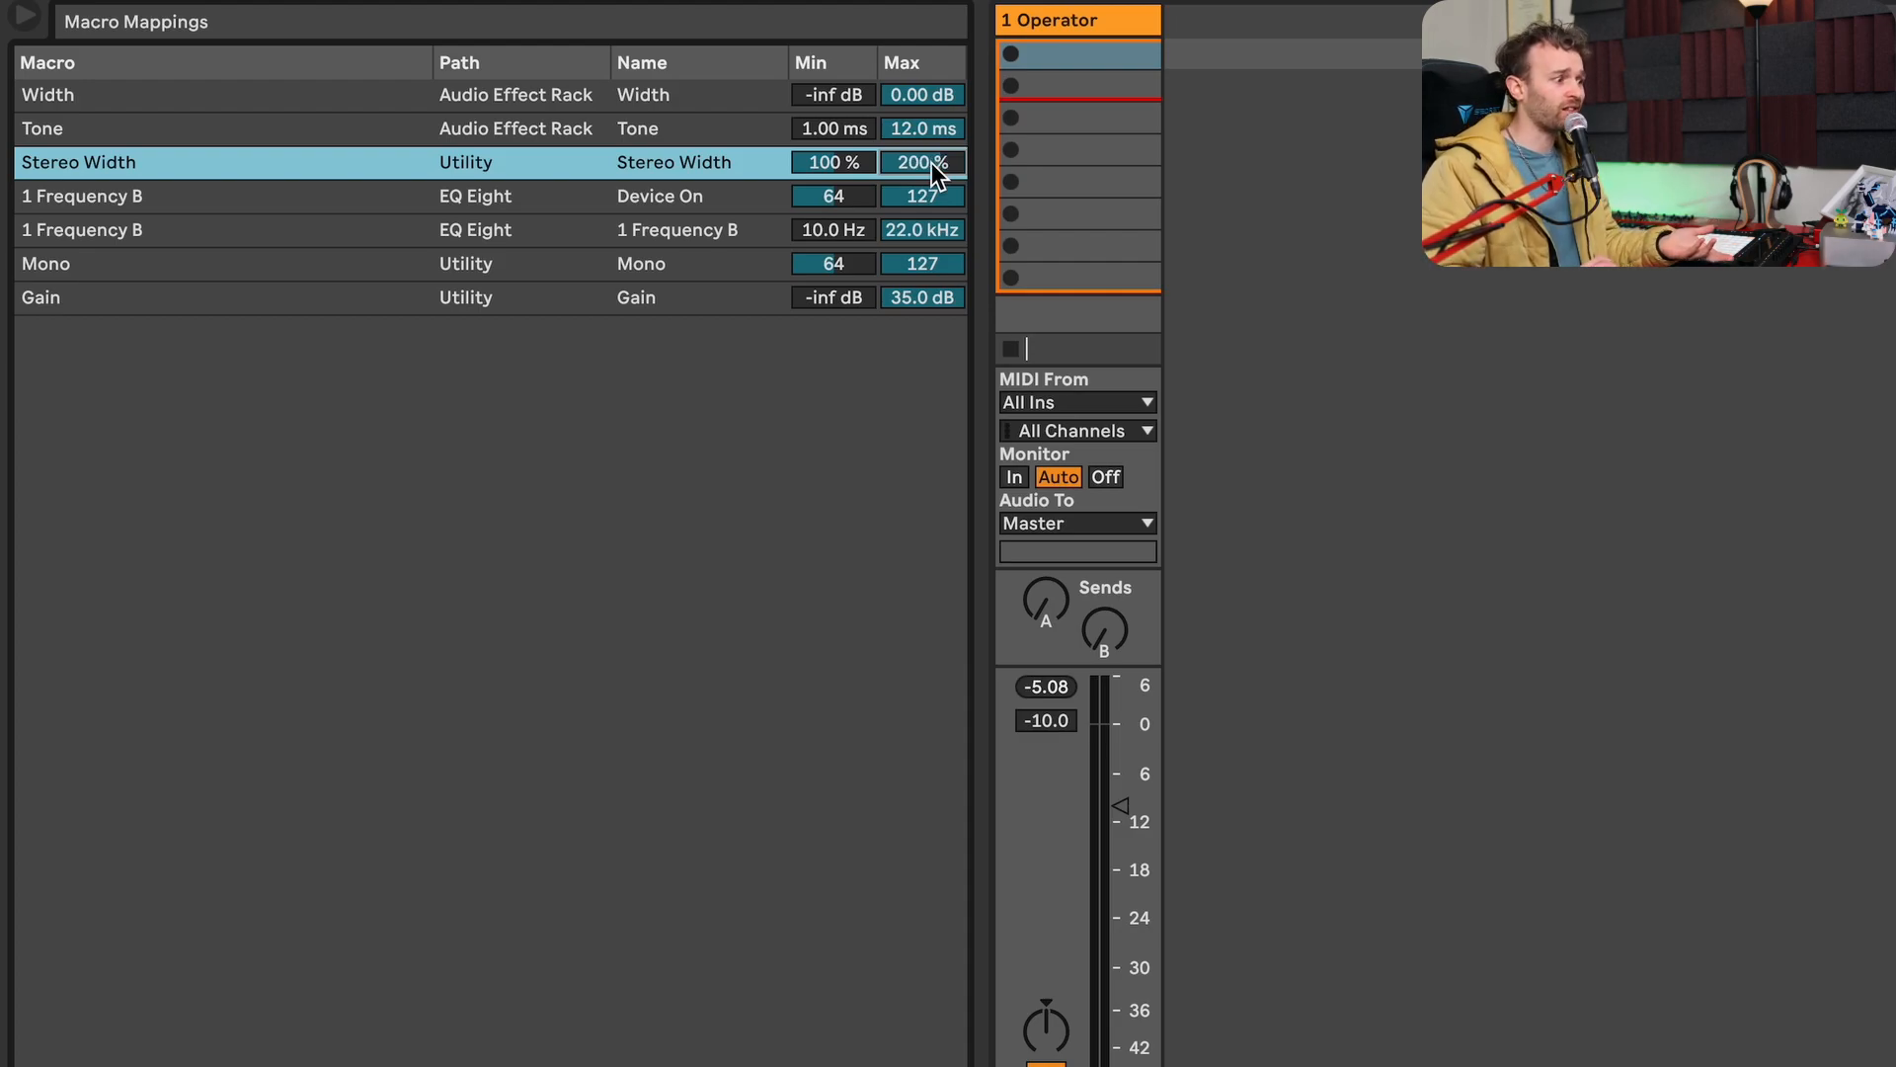
pyautogui.click(474, 193)
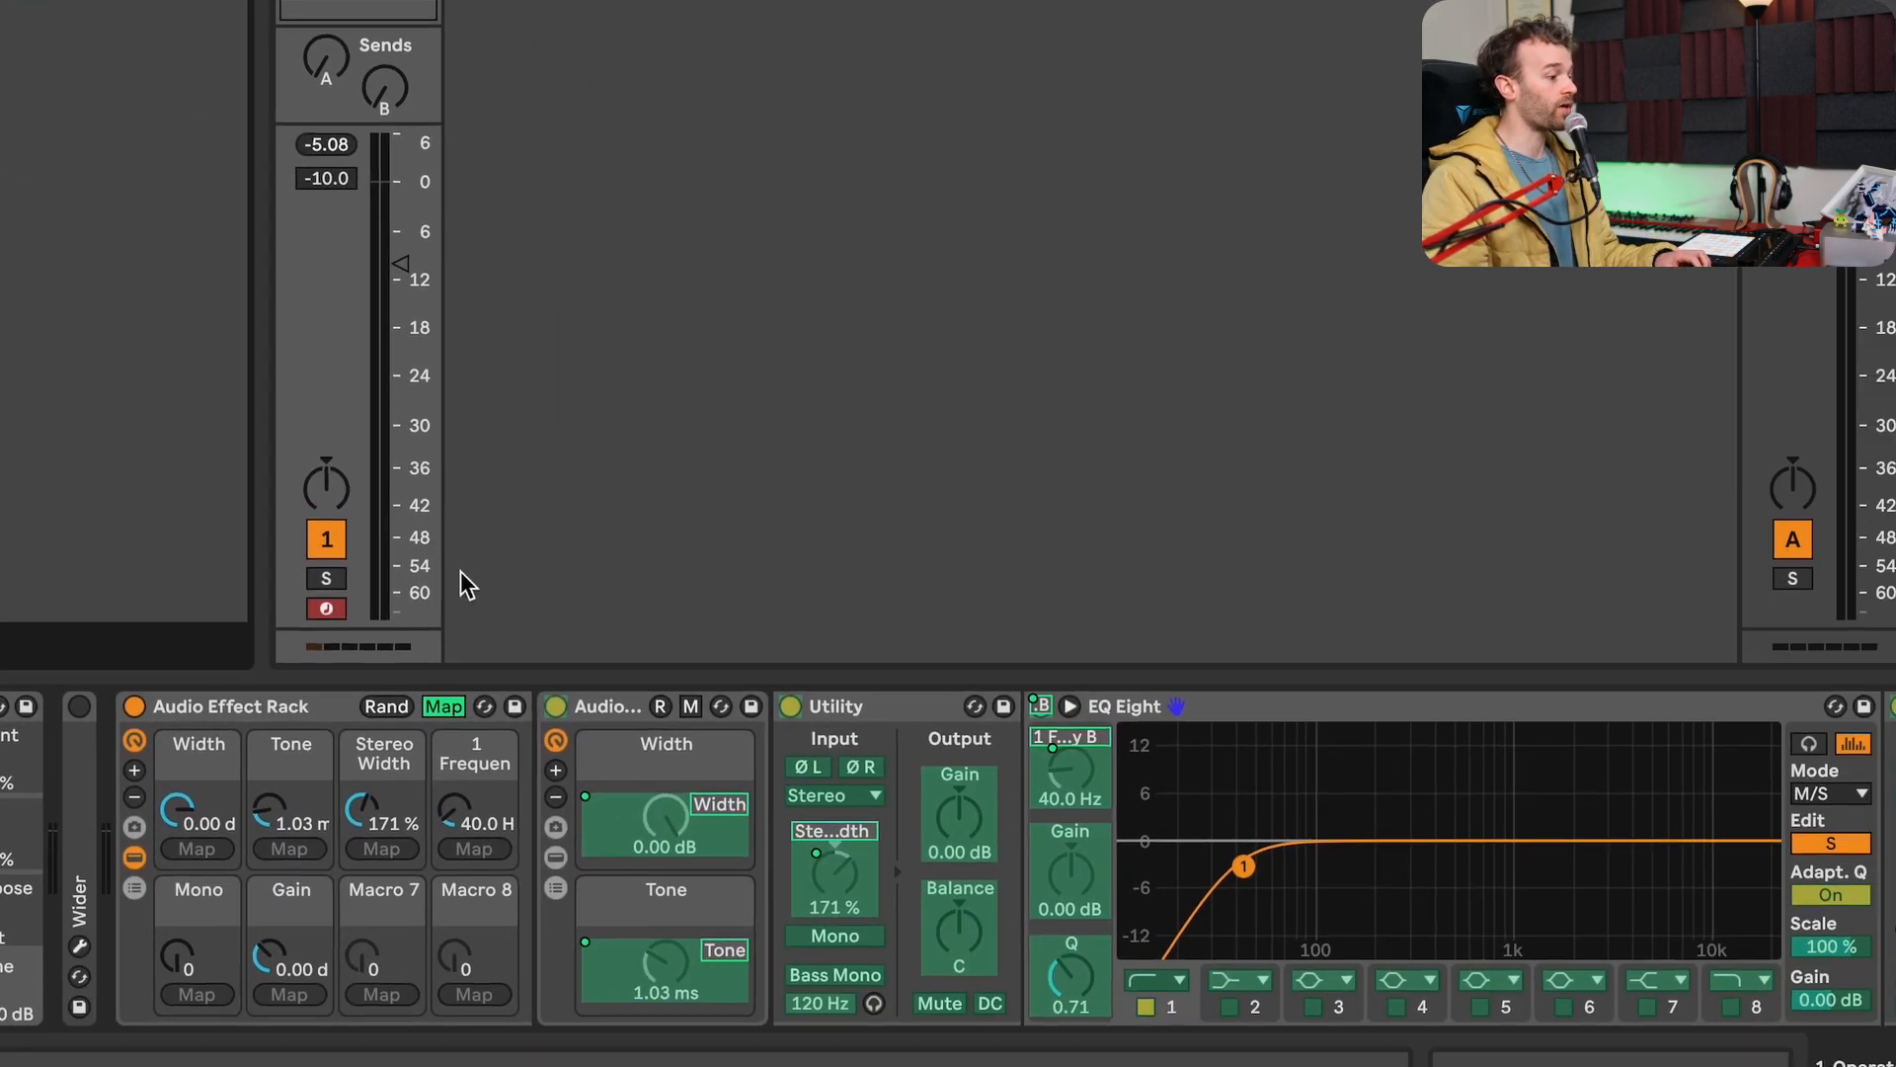
pyautogui.moveTo(460, 806); pyautogui.dragTo(461, 861)
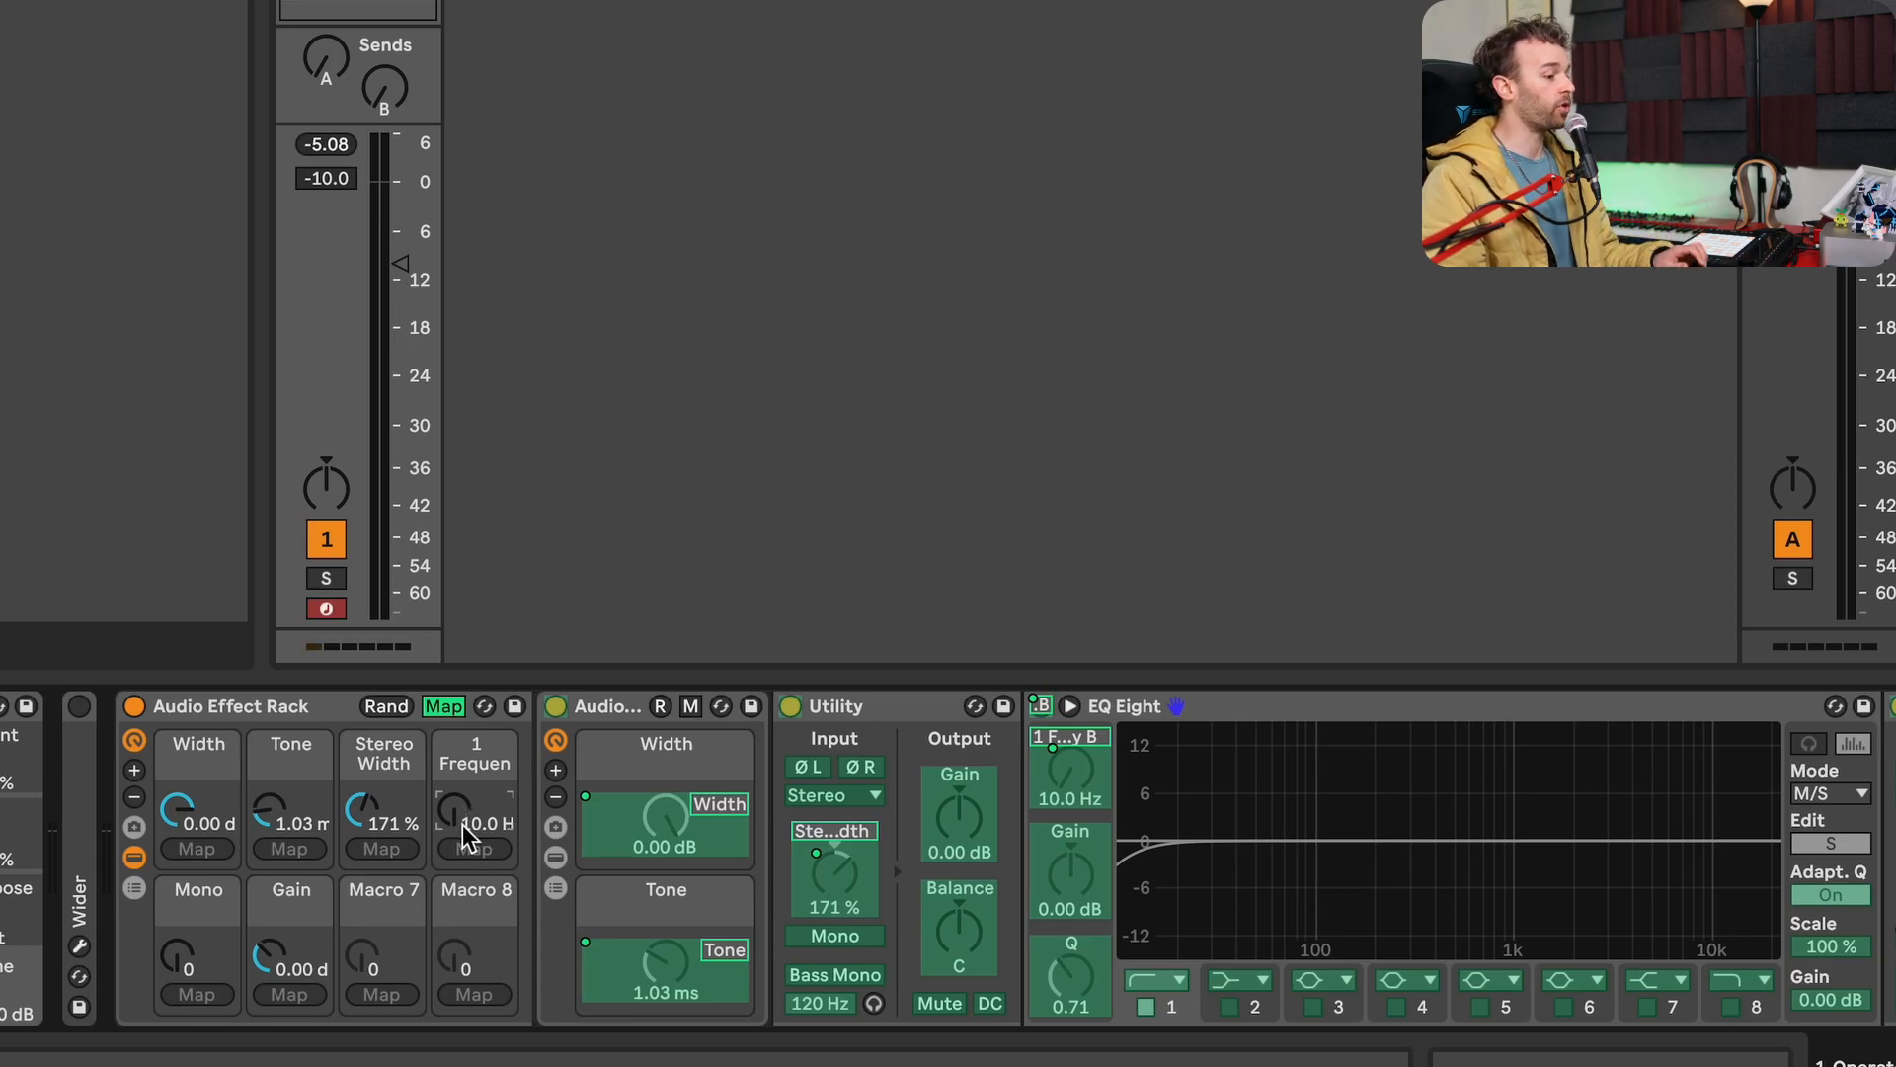
pyautogui.moveTo(464, 820); pyautogui.dragTo(464, 726)
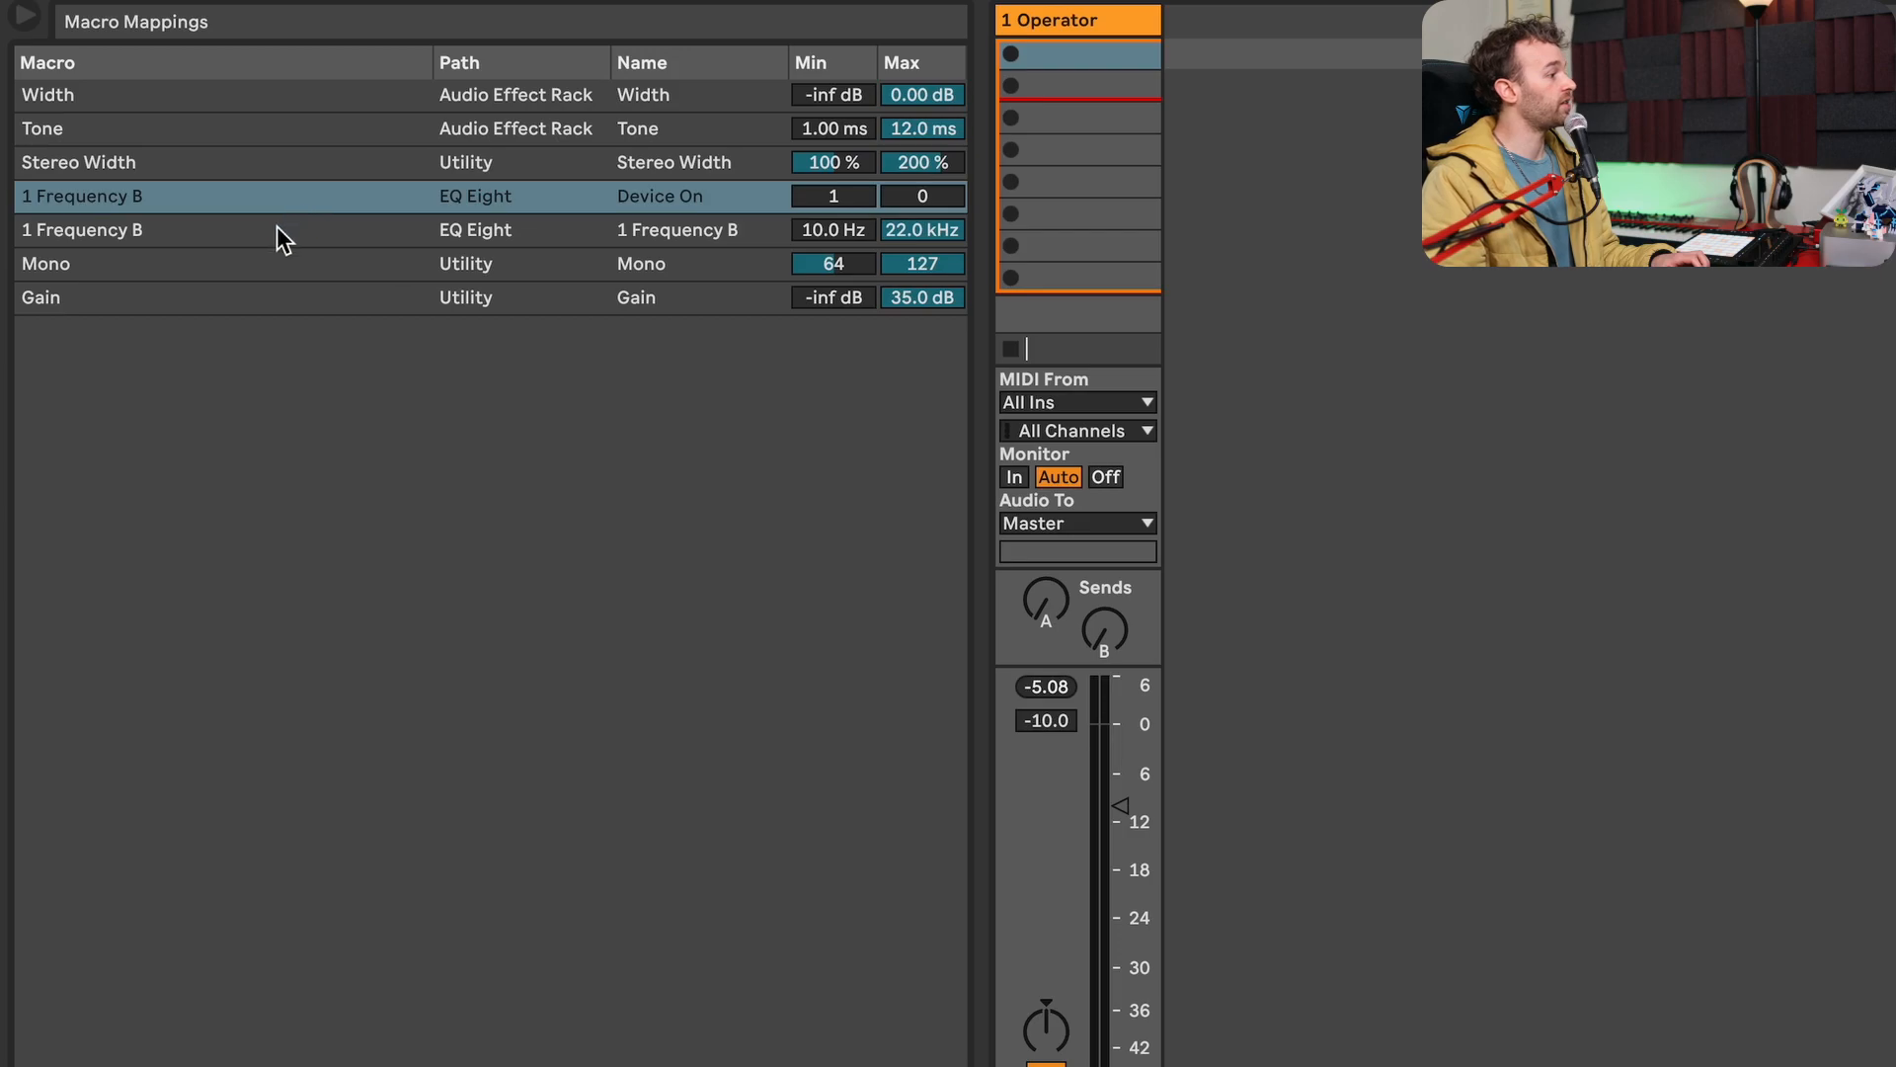
# Set the low-cut frequency mapping range to 20 Hz–20 kHz and the Gain mapping's maximum to 0 dB.
pyautogui.click(277, 231)
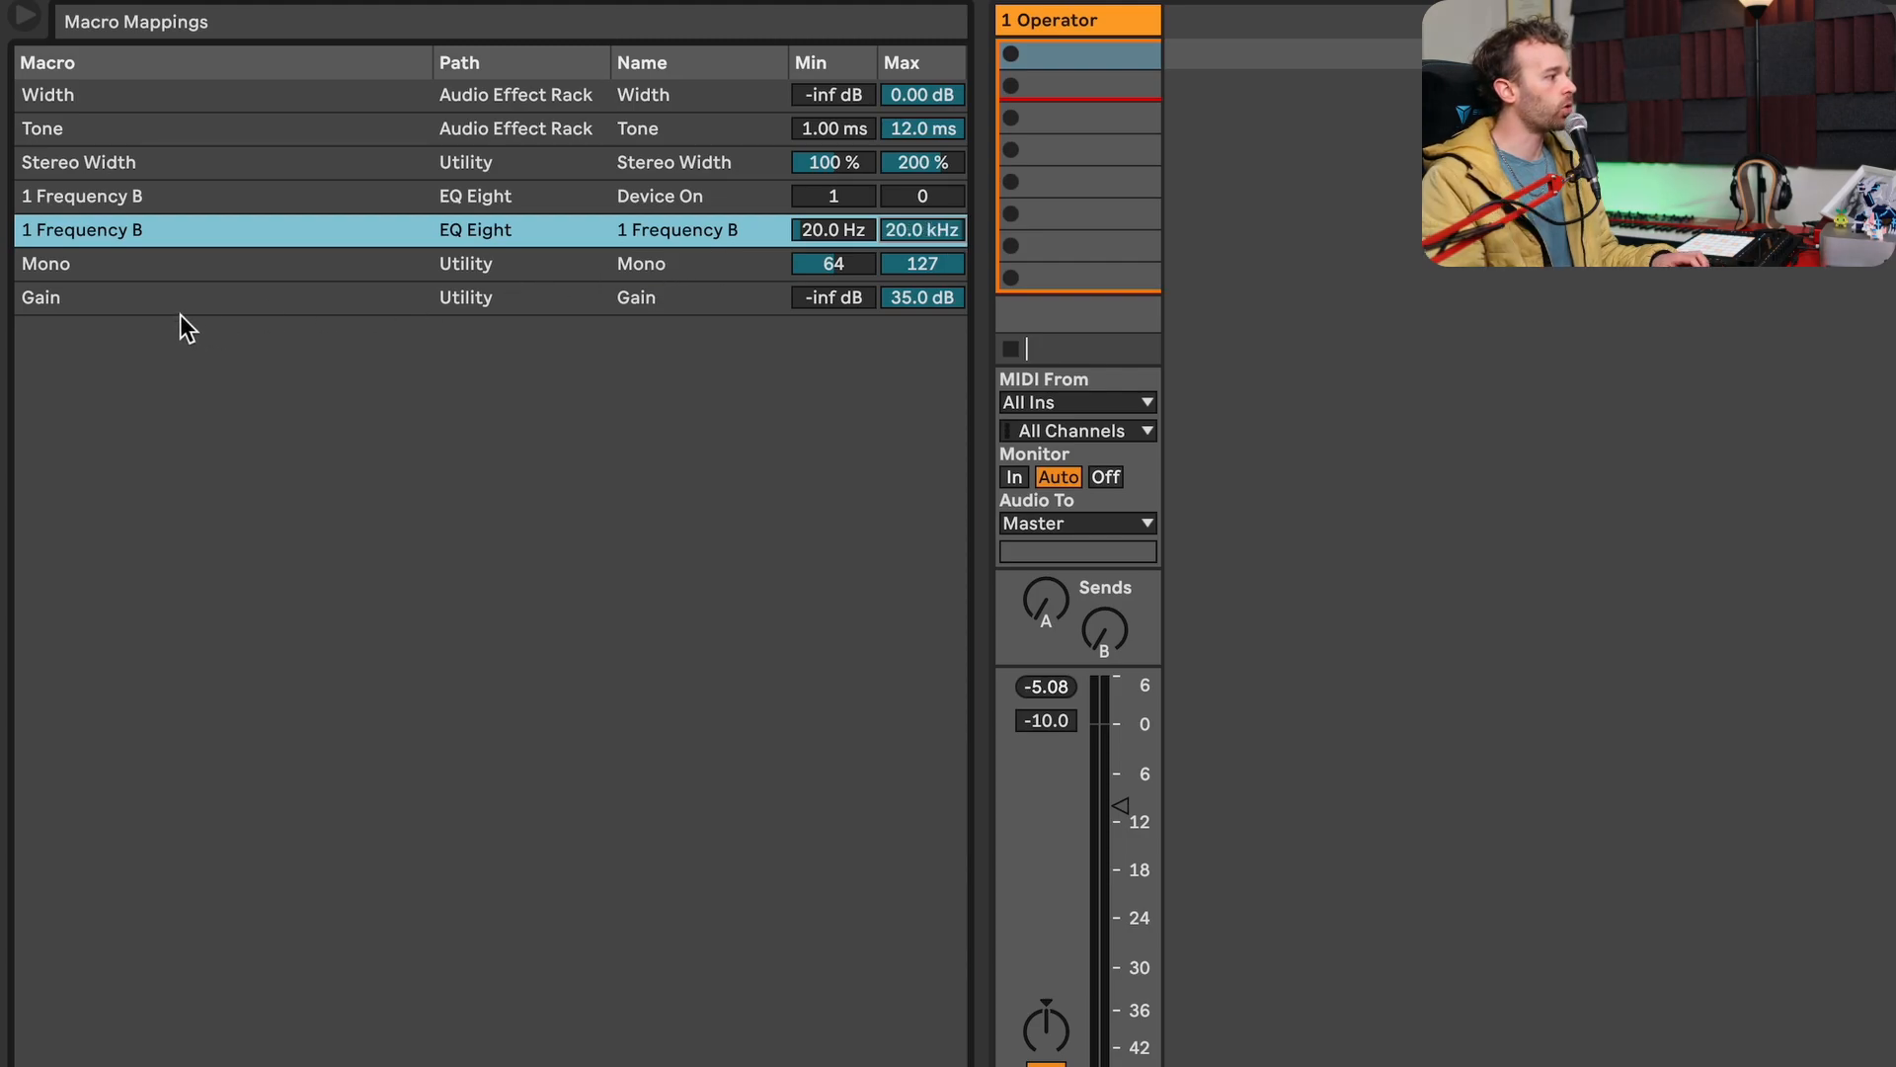
pyautogui.click(85, 306)
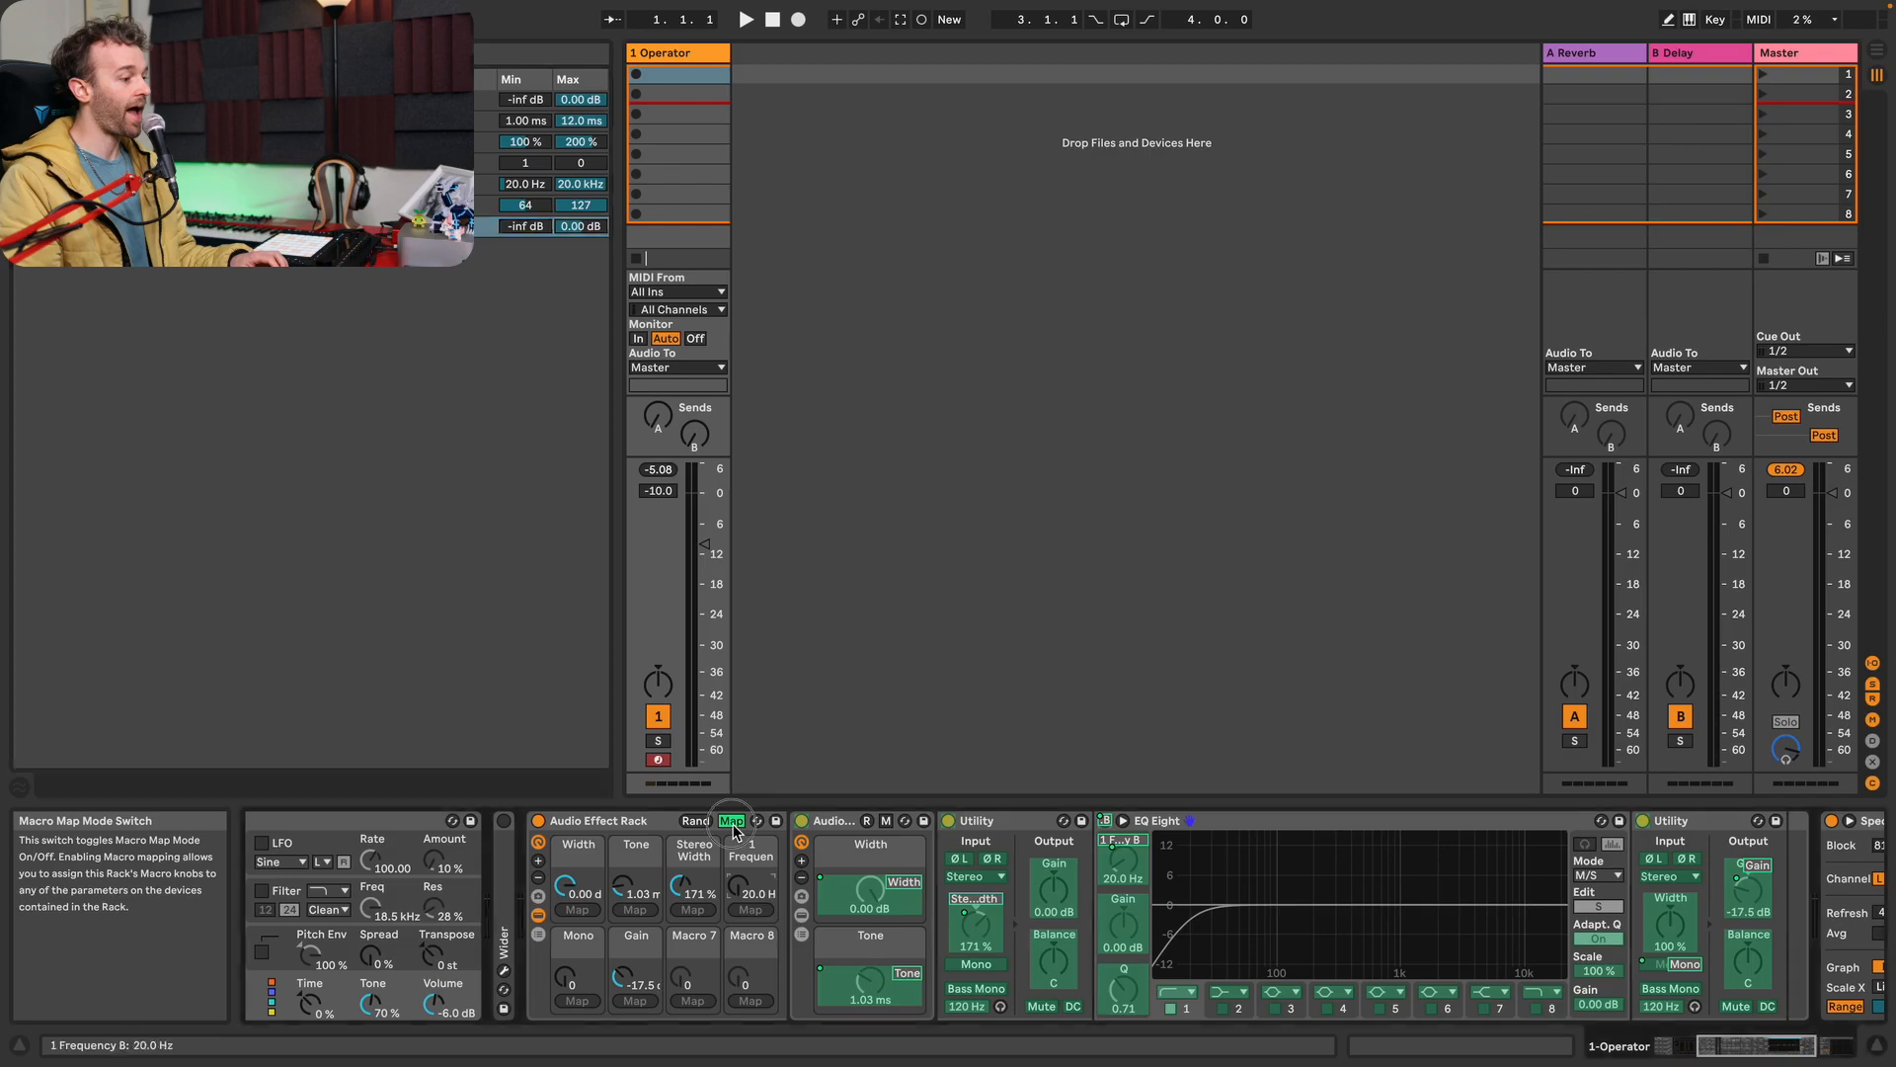
pyautogui.click(731, 822)
# Fold both Utilities and the EQ Eight, and hide the unused macros of the outer rack.
pyautogui.doubleClick(998, 822)
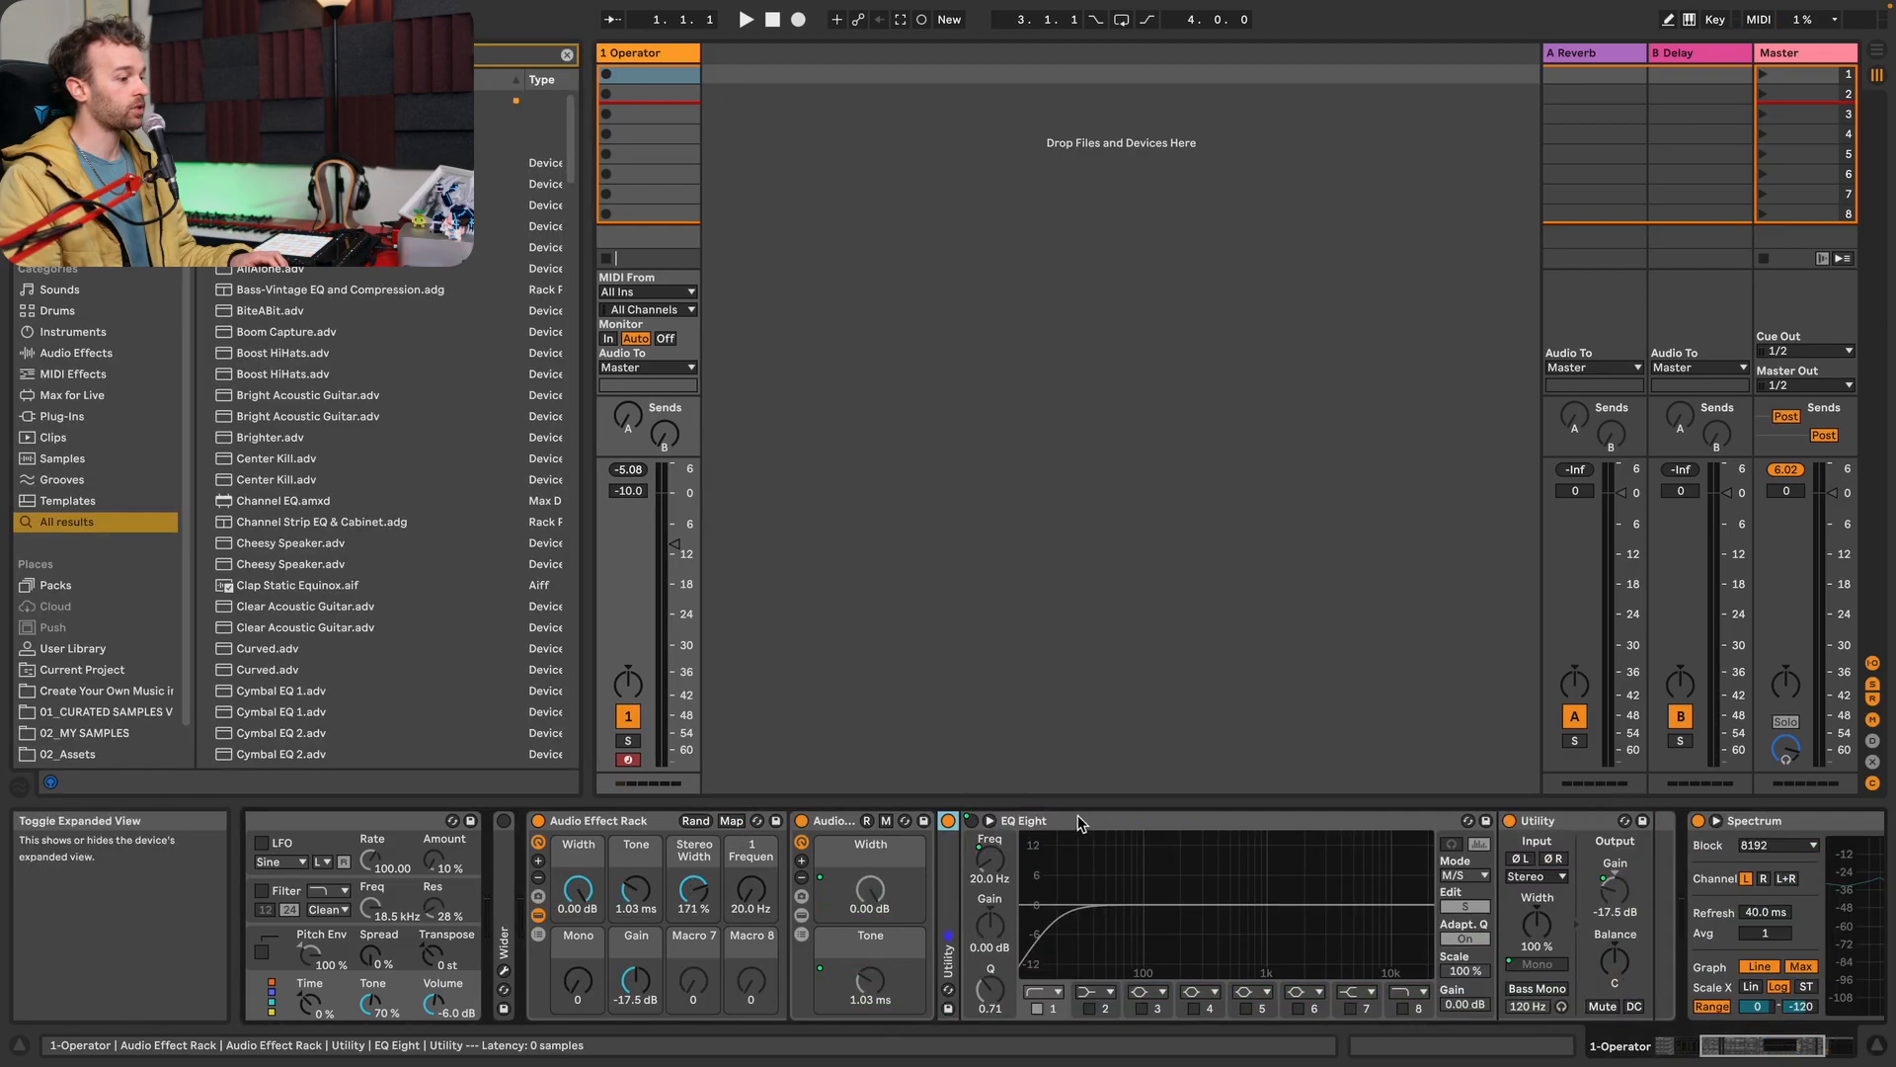
pyautogui.doubleClick(1082, 820)
pyautogui.doubleClick(1028, 822)
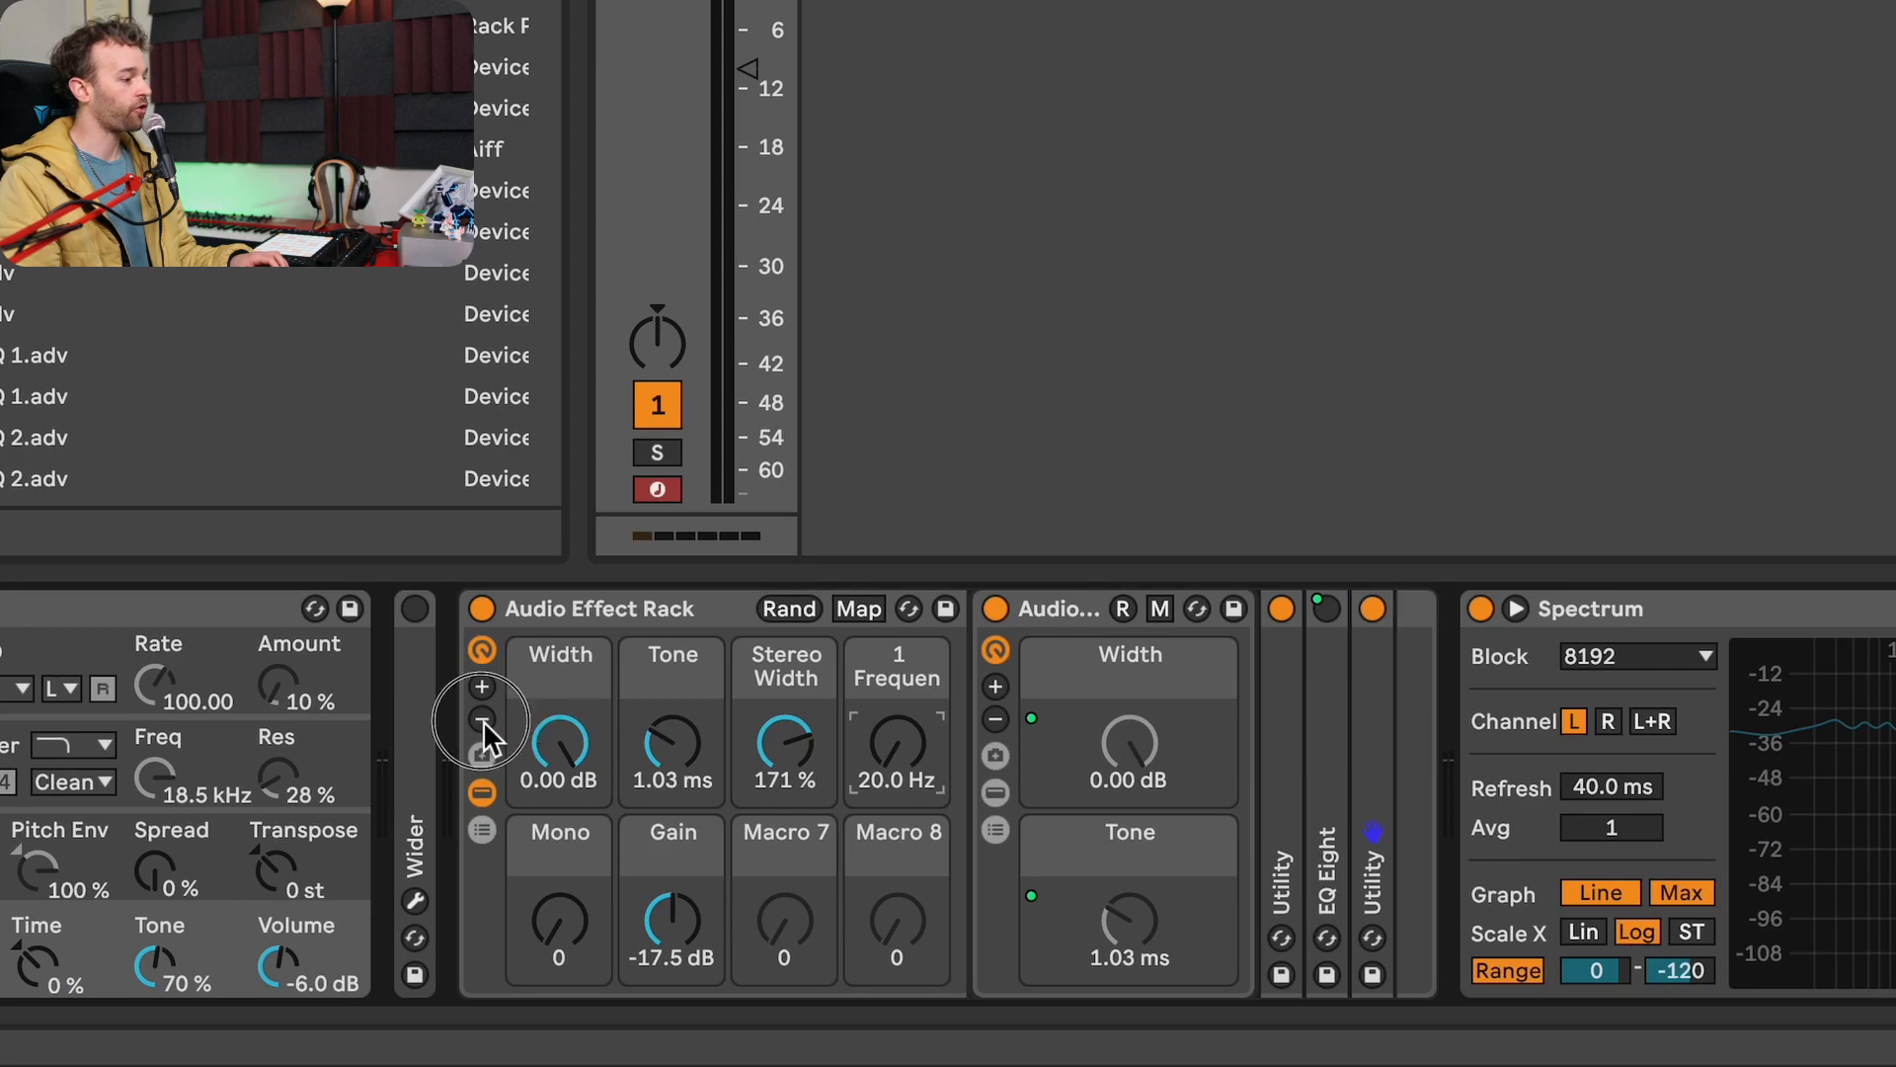
pyautogui.click(482, 719)
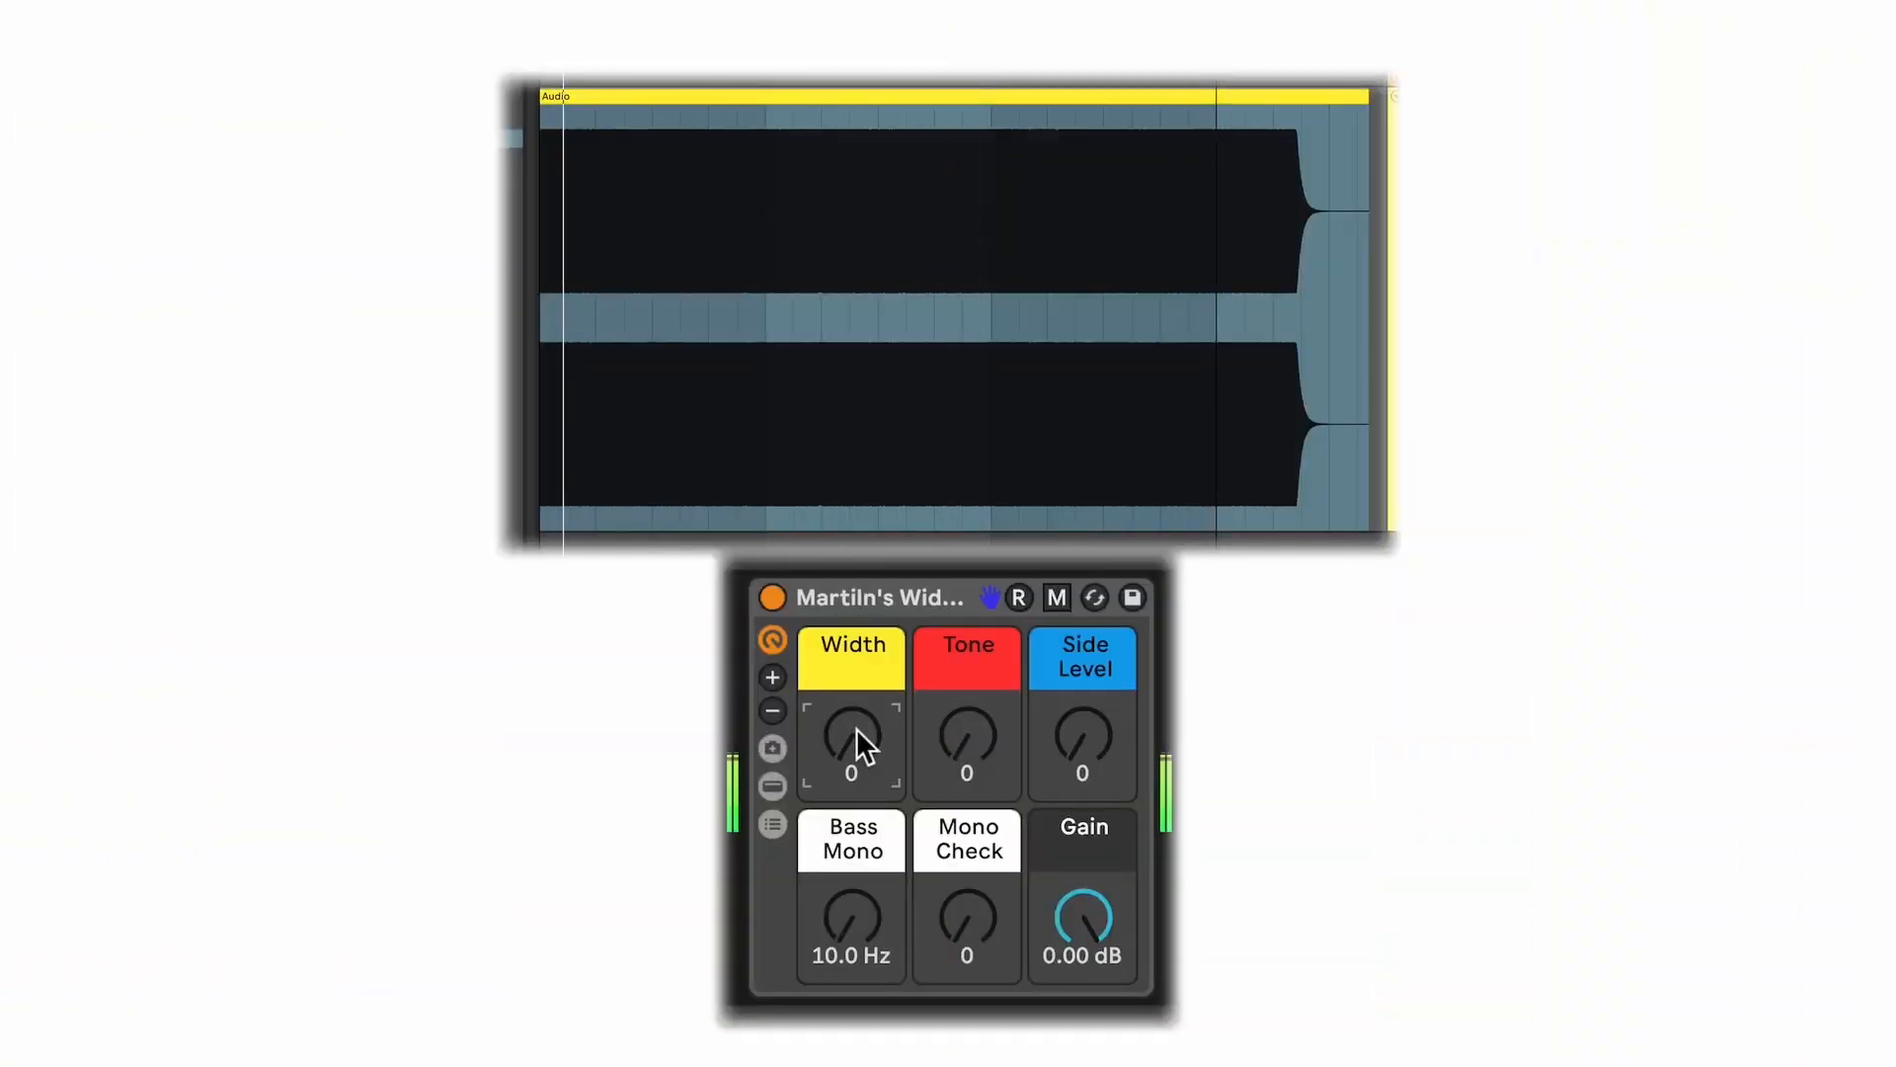
# During playback, set the finished rack's Width to 126, Tone to 84, Side Level to 34, Gain to -3.19 dB and Bass Mono to 1.20 kHz.
pyautogui.moveTo(852, 725); pyautogui.dragTo(851, 609)
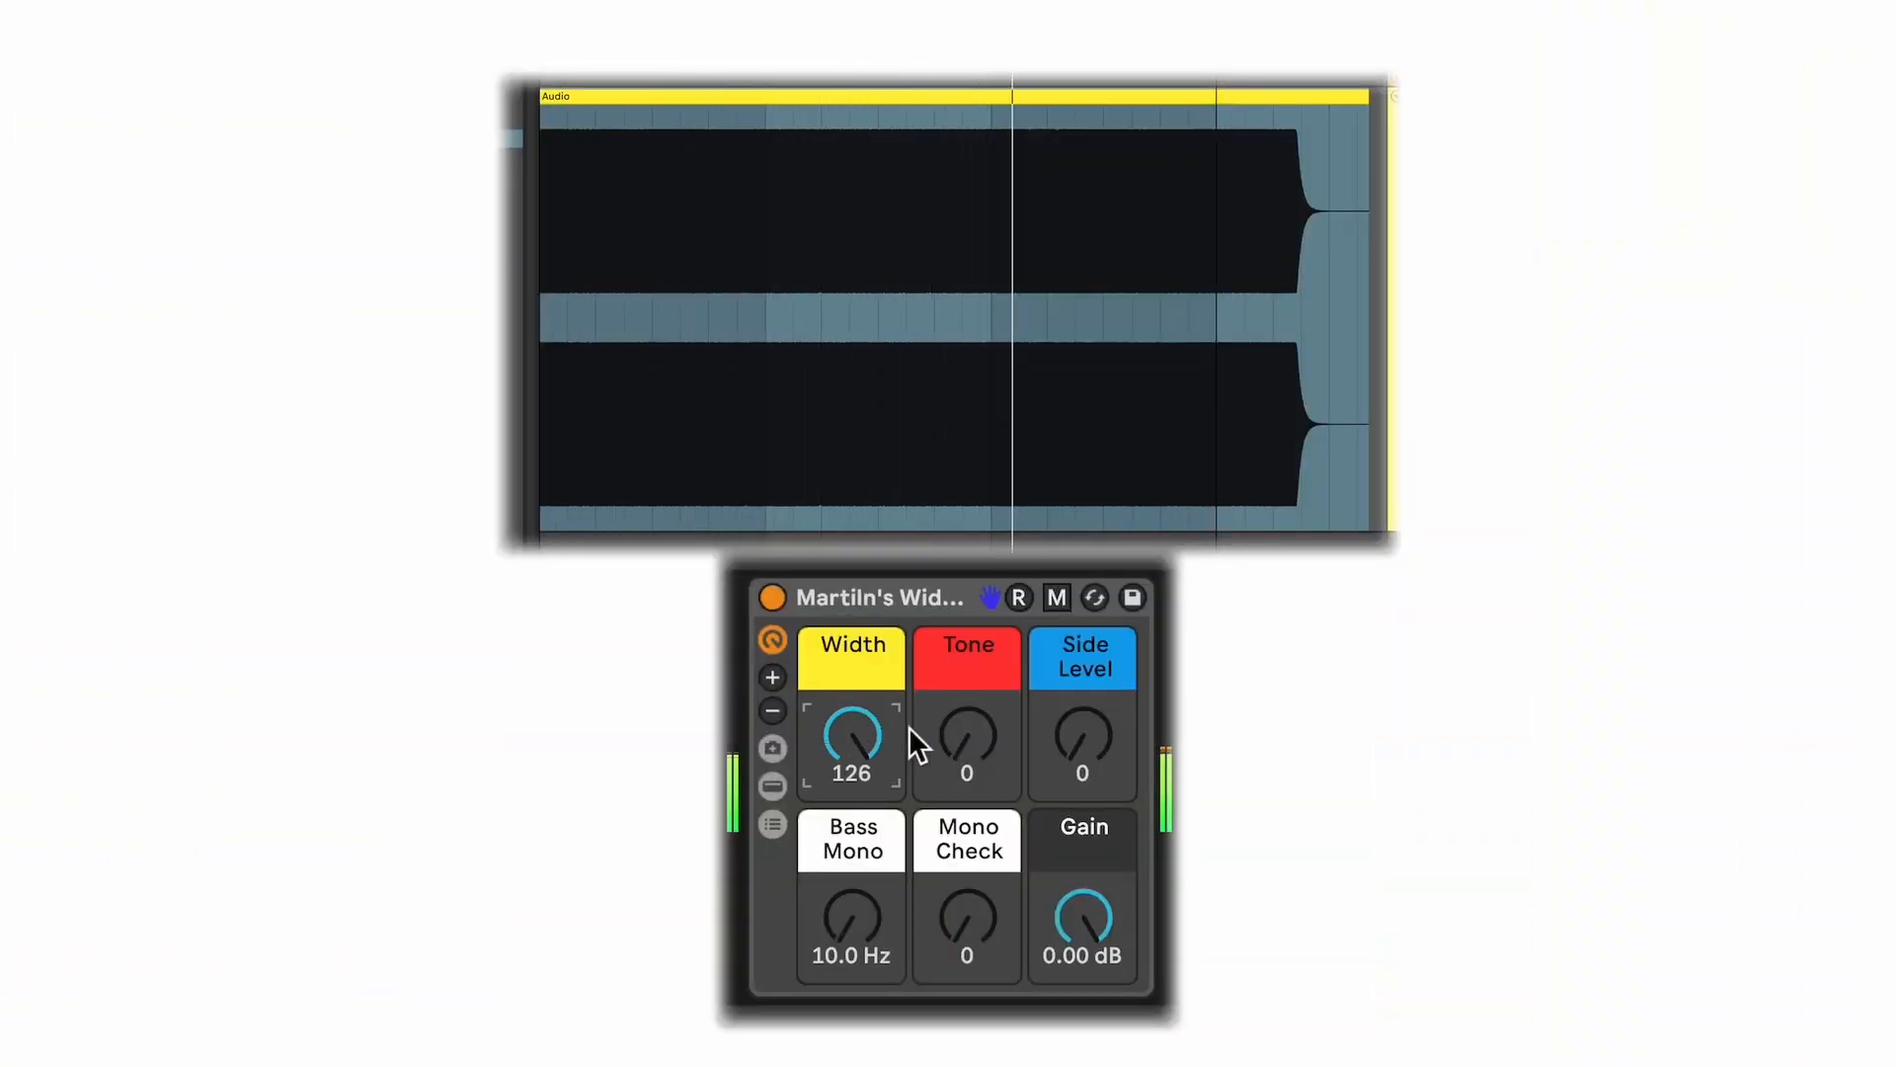
pyautogui.moveTo(910, 731); pyautogui.dragTo(910, 654)
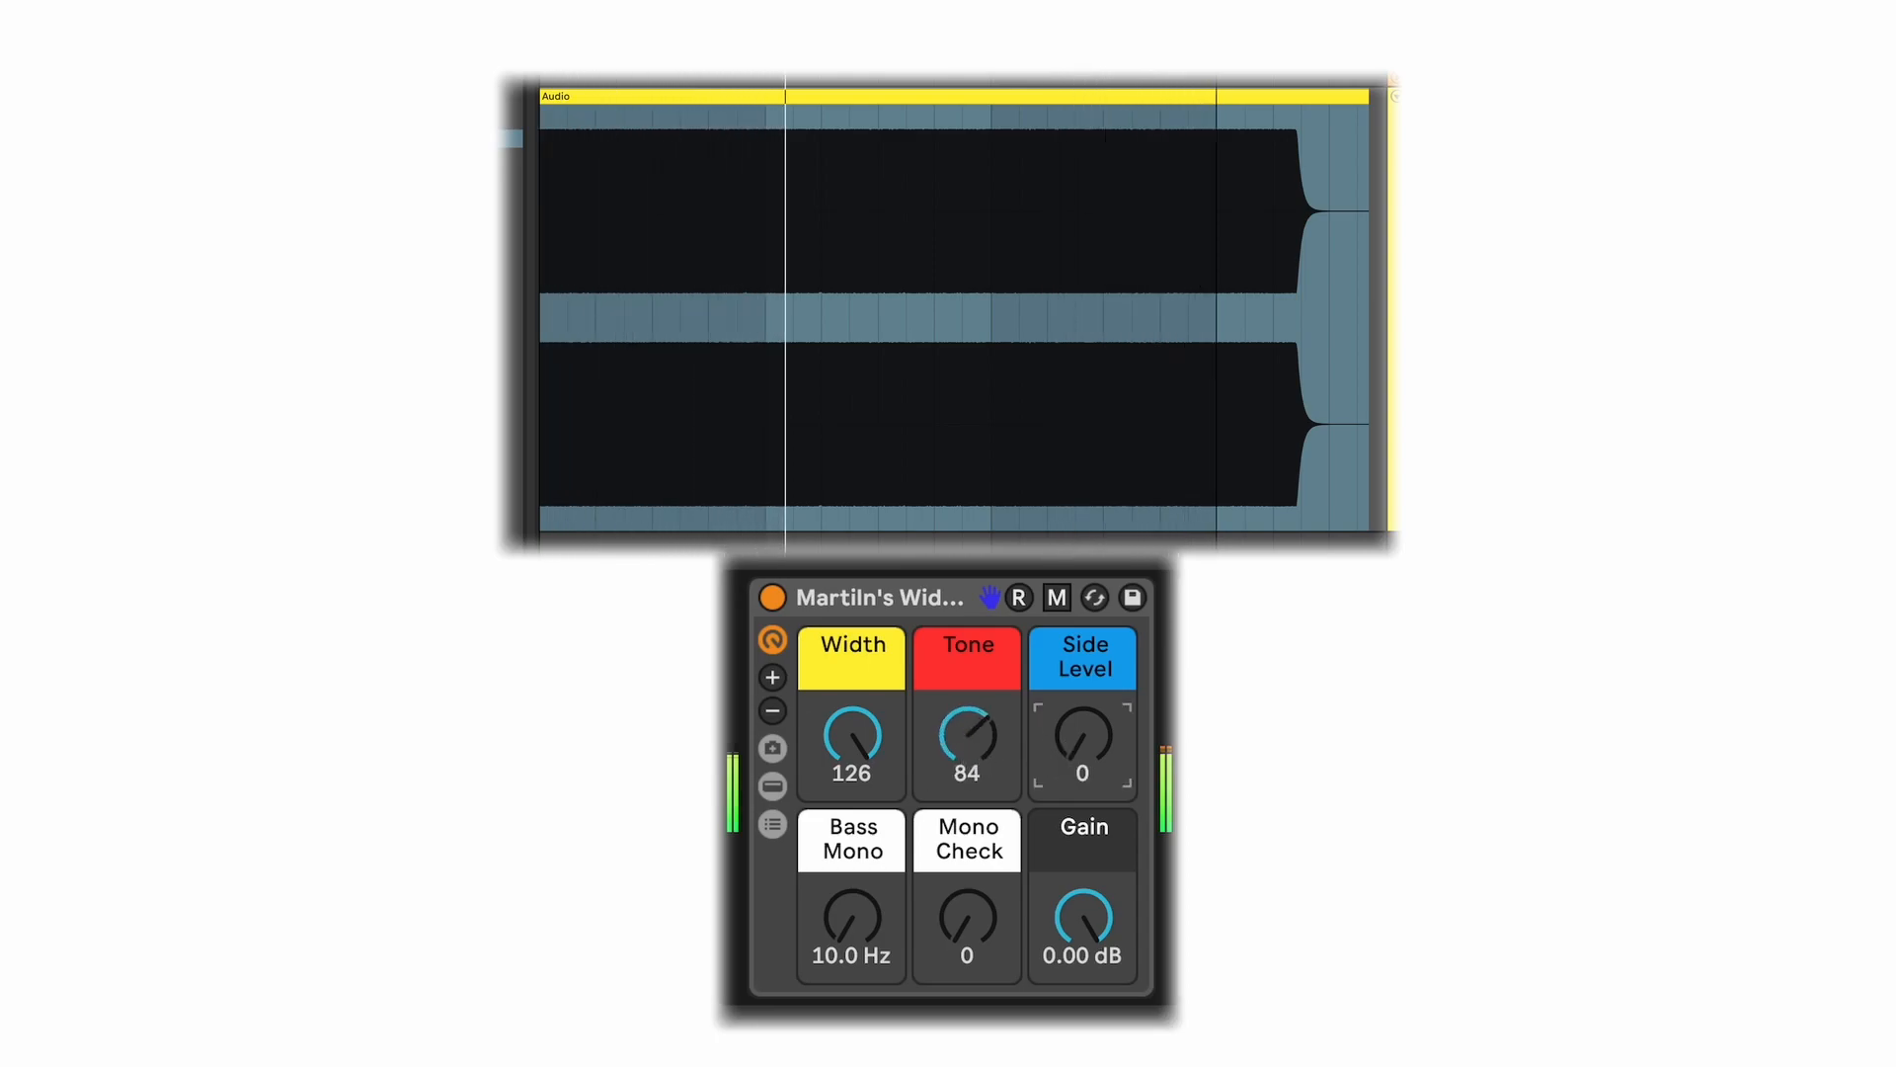
pyautogui.moveTo(1071, 761); pyautogui.dragTo(1072, 741)
pyautogui.moveTo(1093, 909); pyautogui.dragTo(1092, 928)
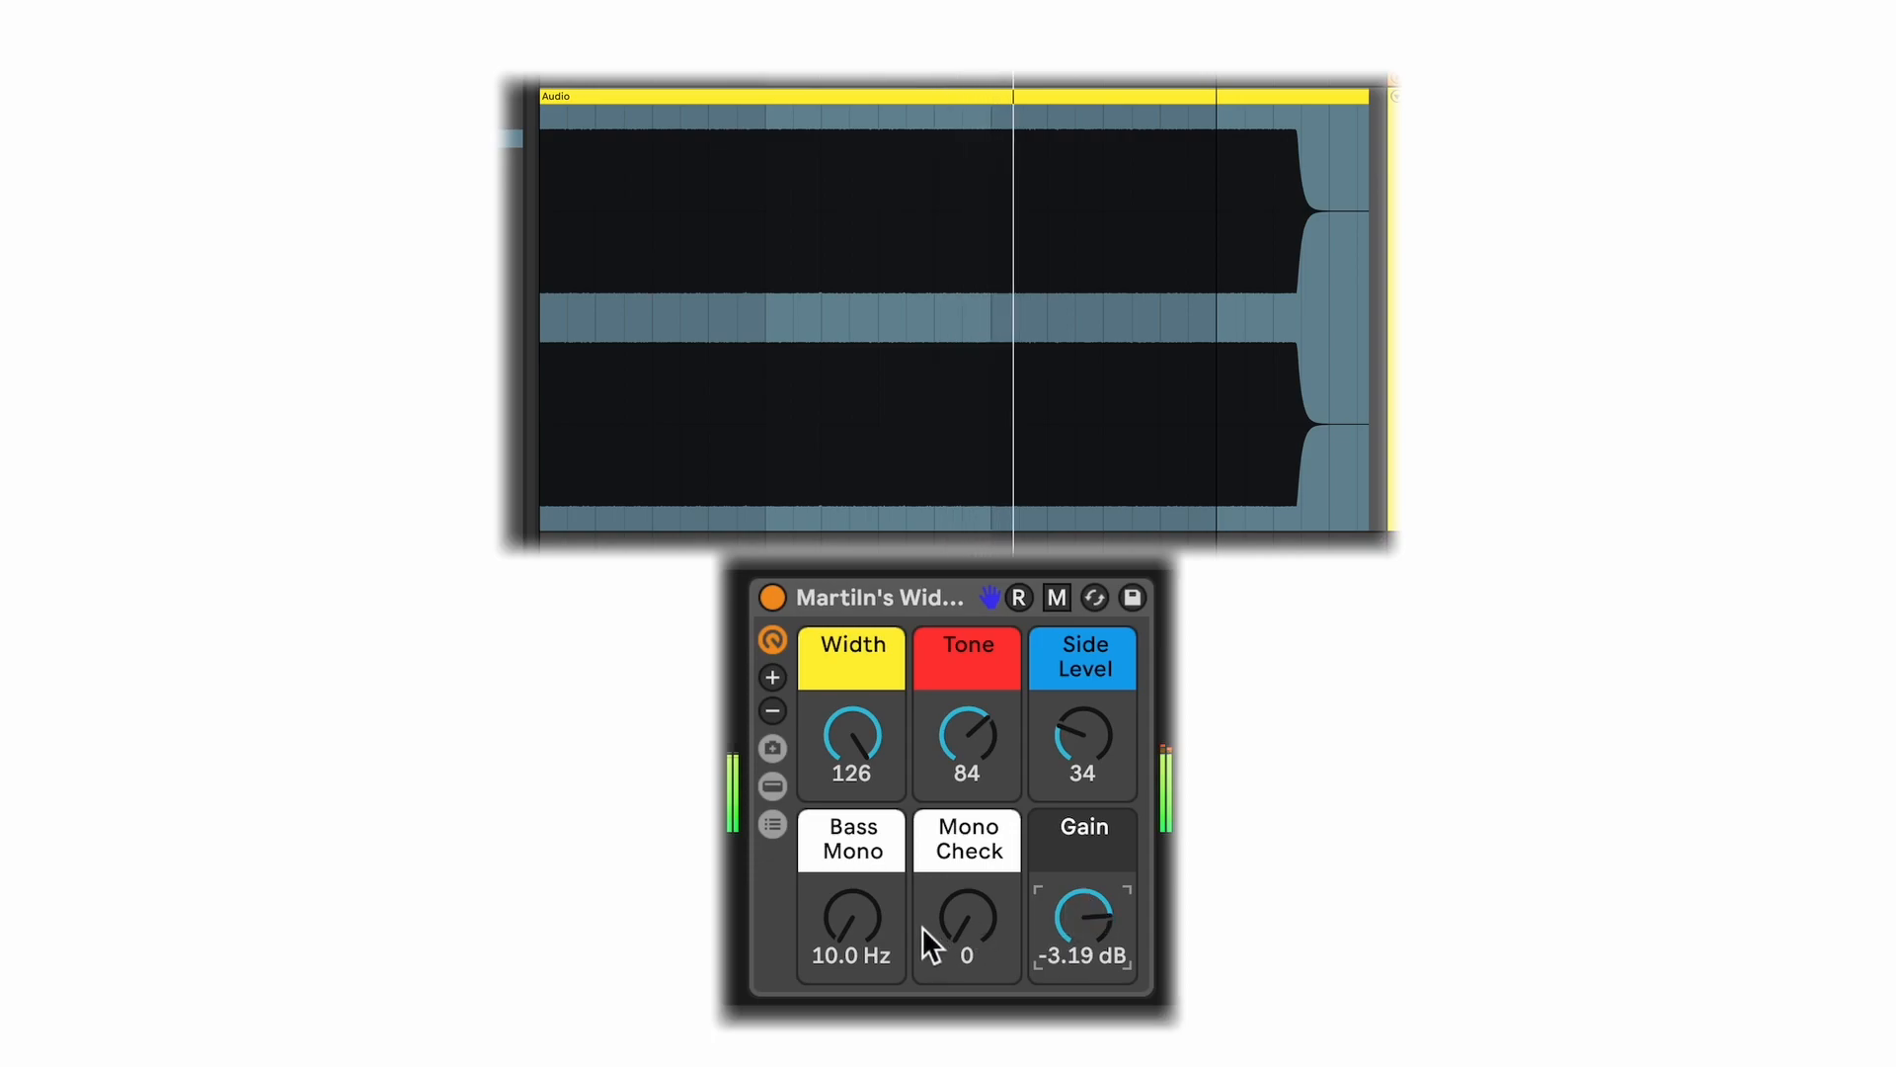
pyautogui.moveTo(855, 928); pyautogui.dragTo(855, 874)
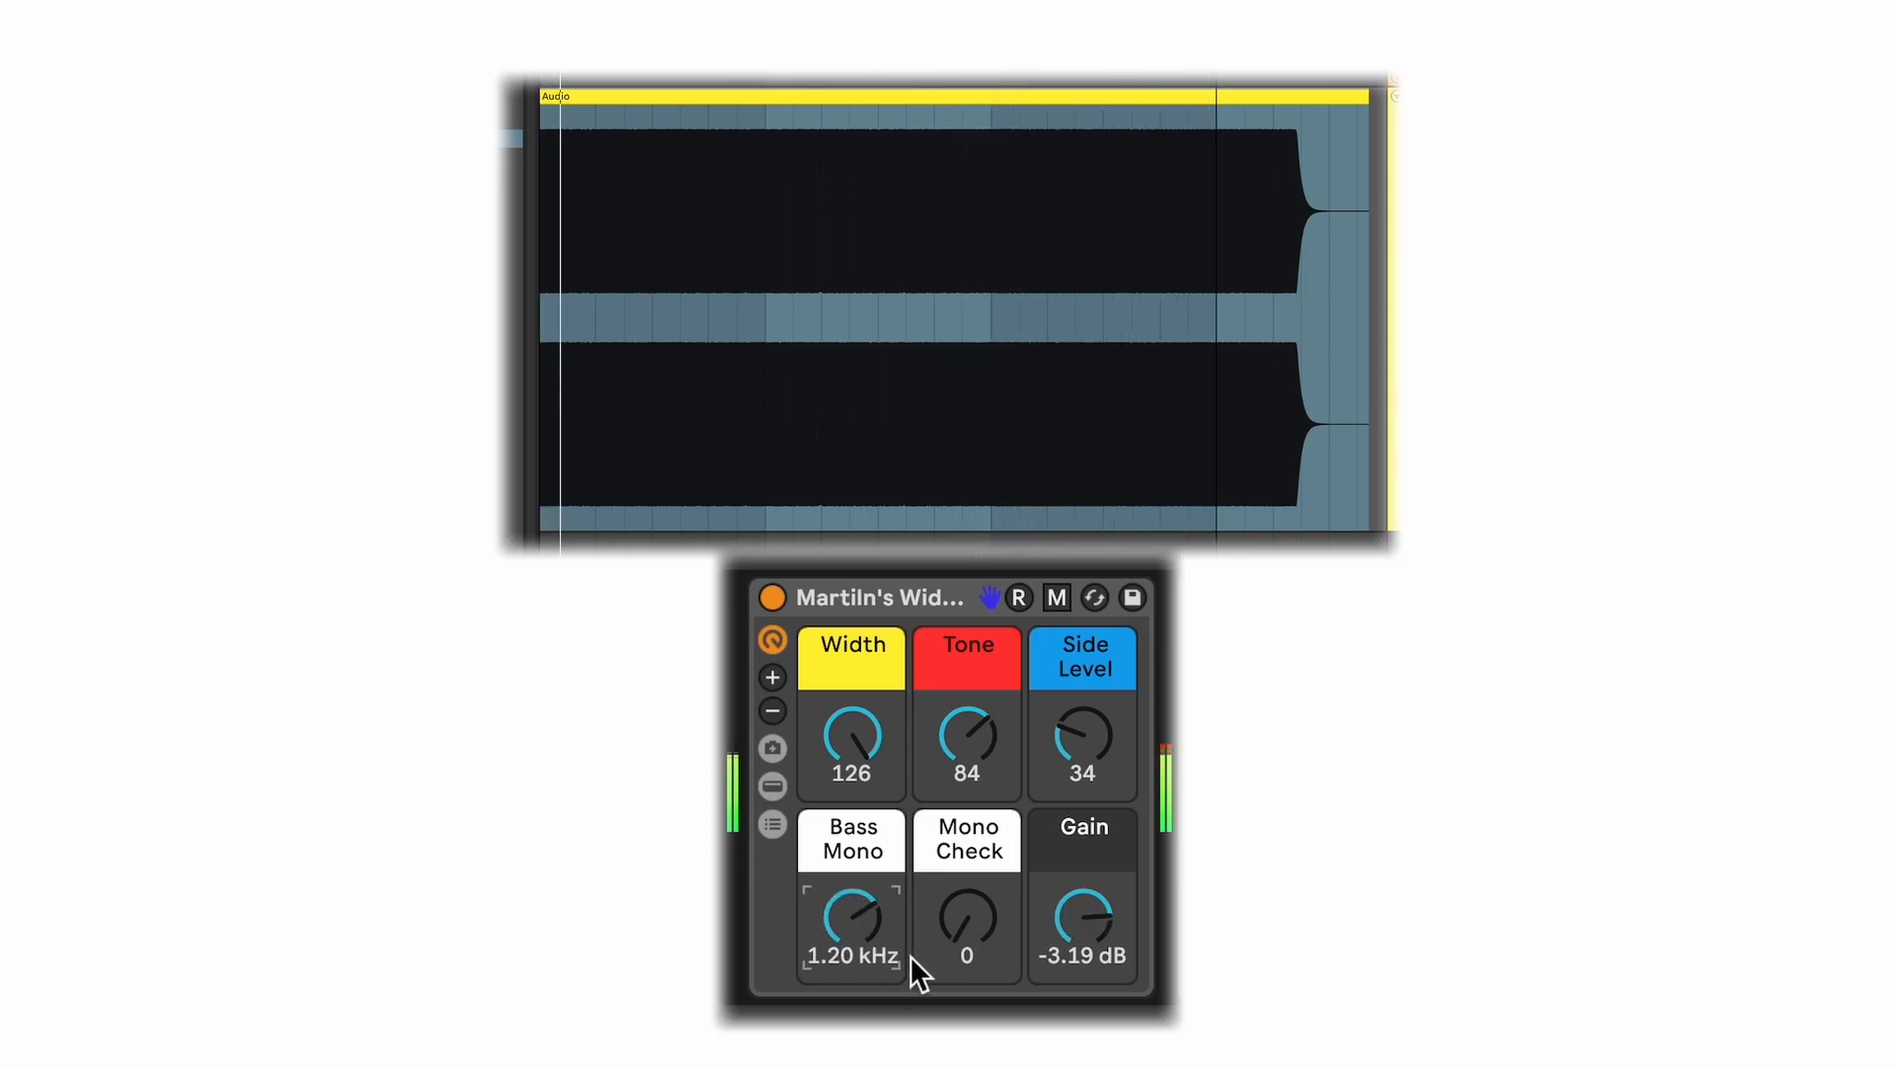
pyautogui.moveTo(918, 958)
pyautogui.mouseDown()
pyautogui.moveTo(919, 901)
pyautogui.moveTo(919, 963)
pyautogui.mouseUp()
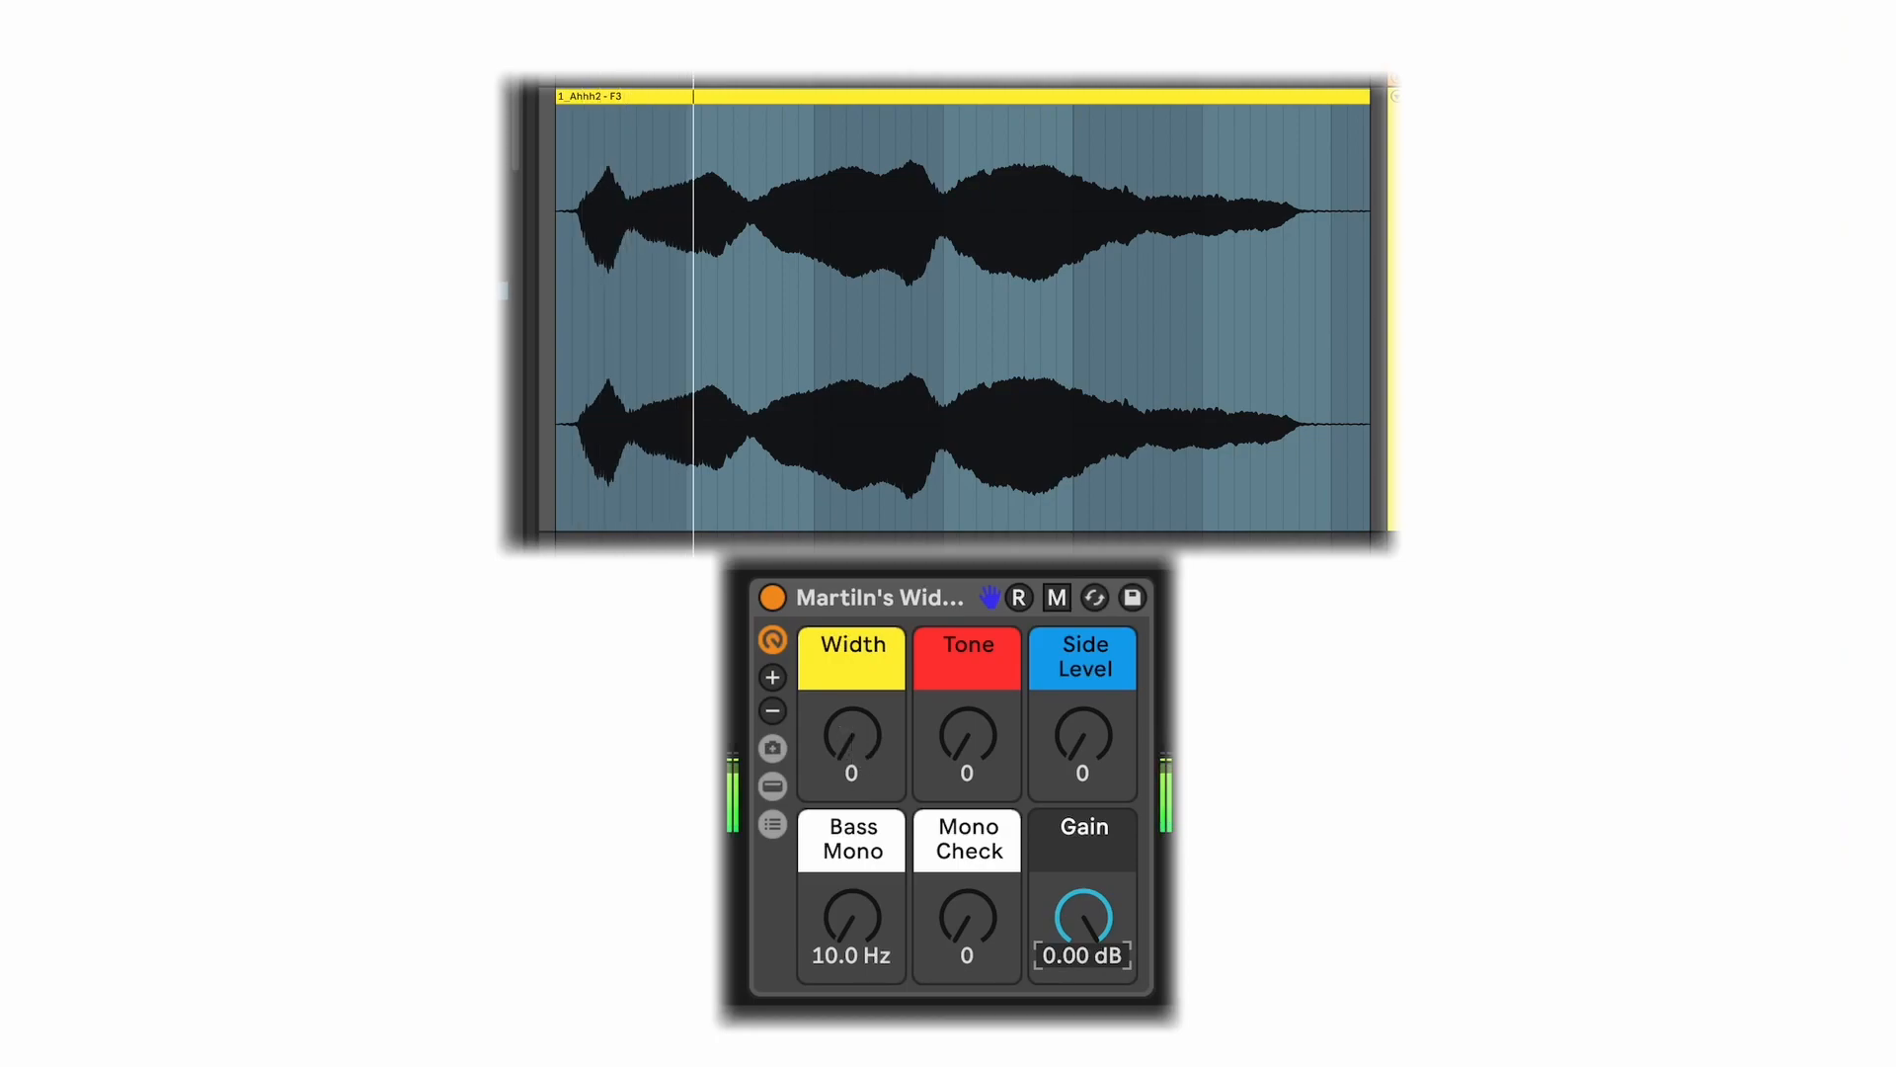
# While the vocal sample plays, set Width to 127, Tone 52, Side Level 75, Bass Mono 383 Hz and Mono Check 127, and adjust Gain.
pyautogui.moveTo(851, 751); pyautogui.dragTo(852, 640)
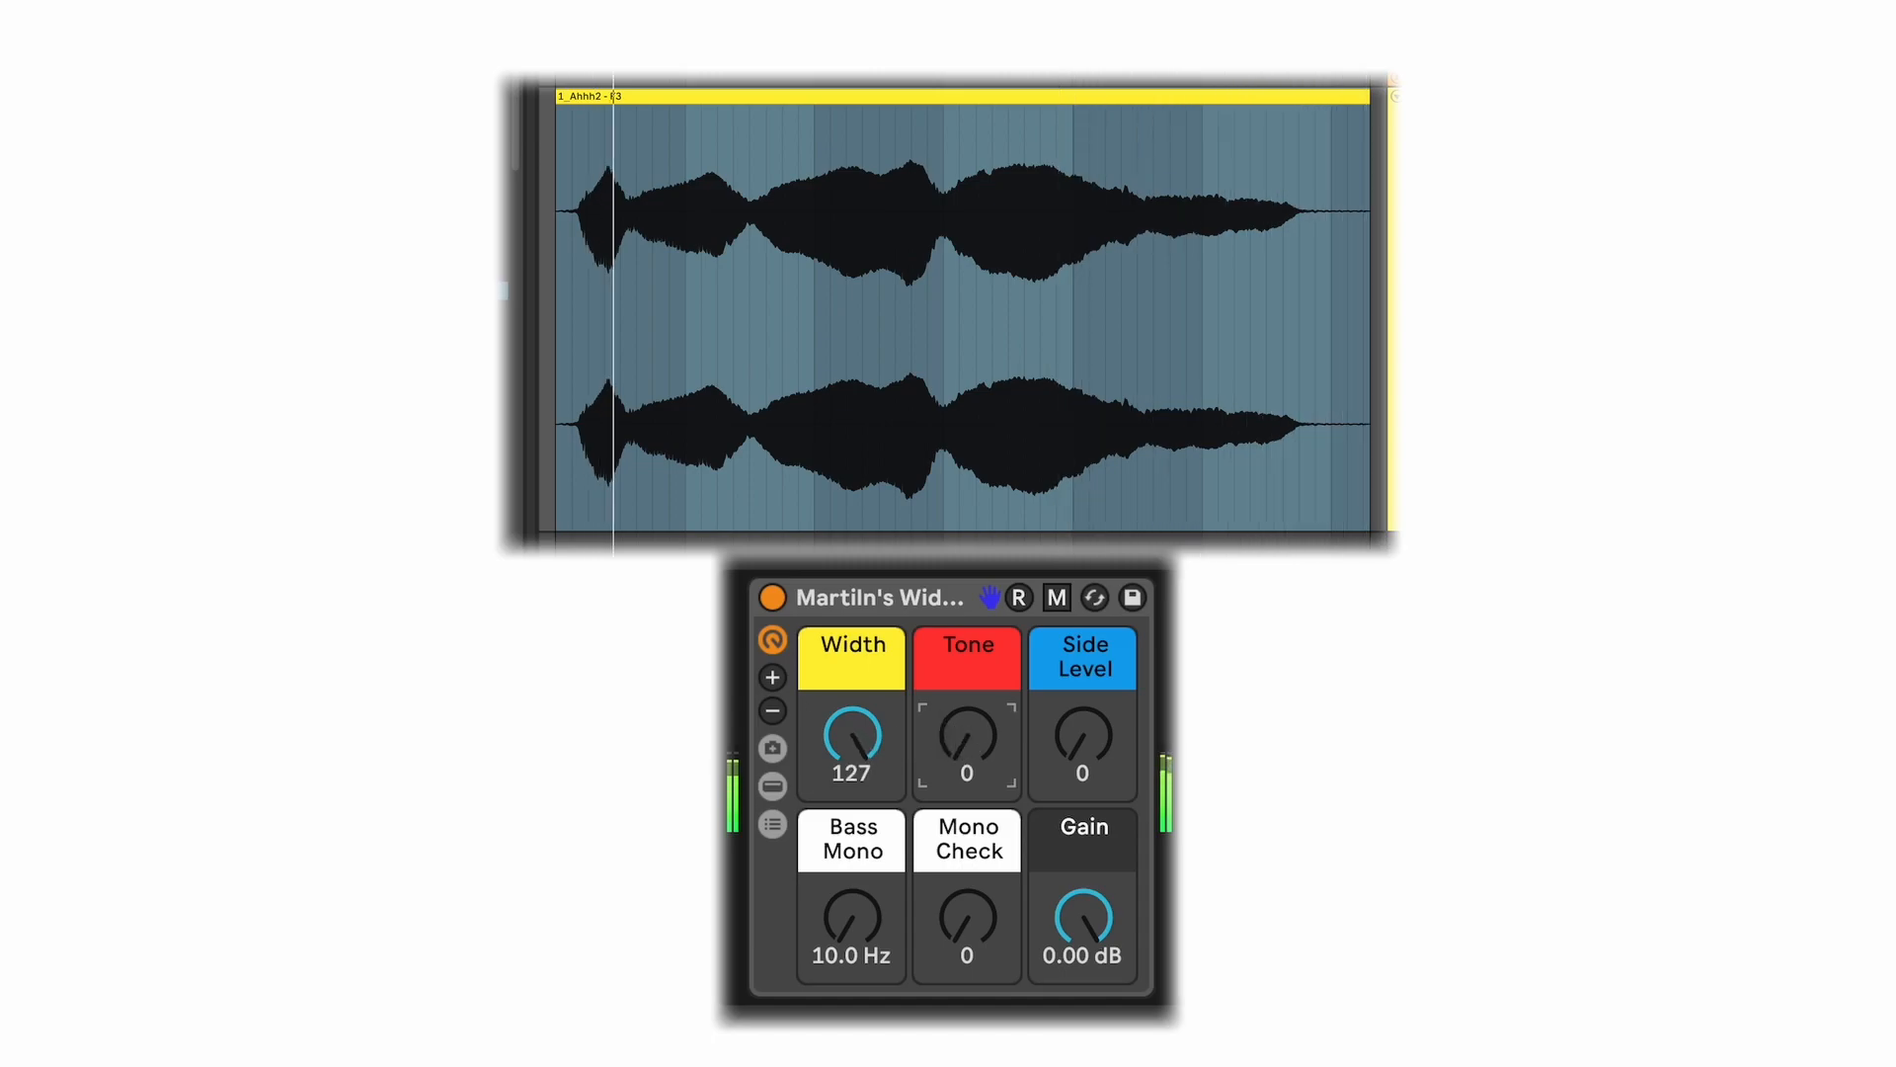
pyautogui.moveTo(967, 736); pyautogui.dragTo(1040, 648)
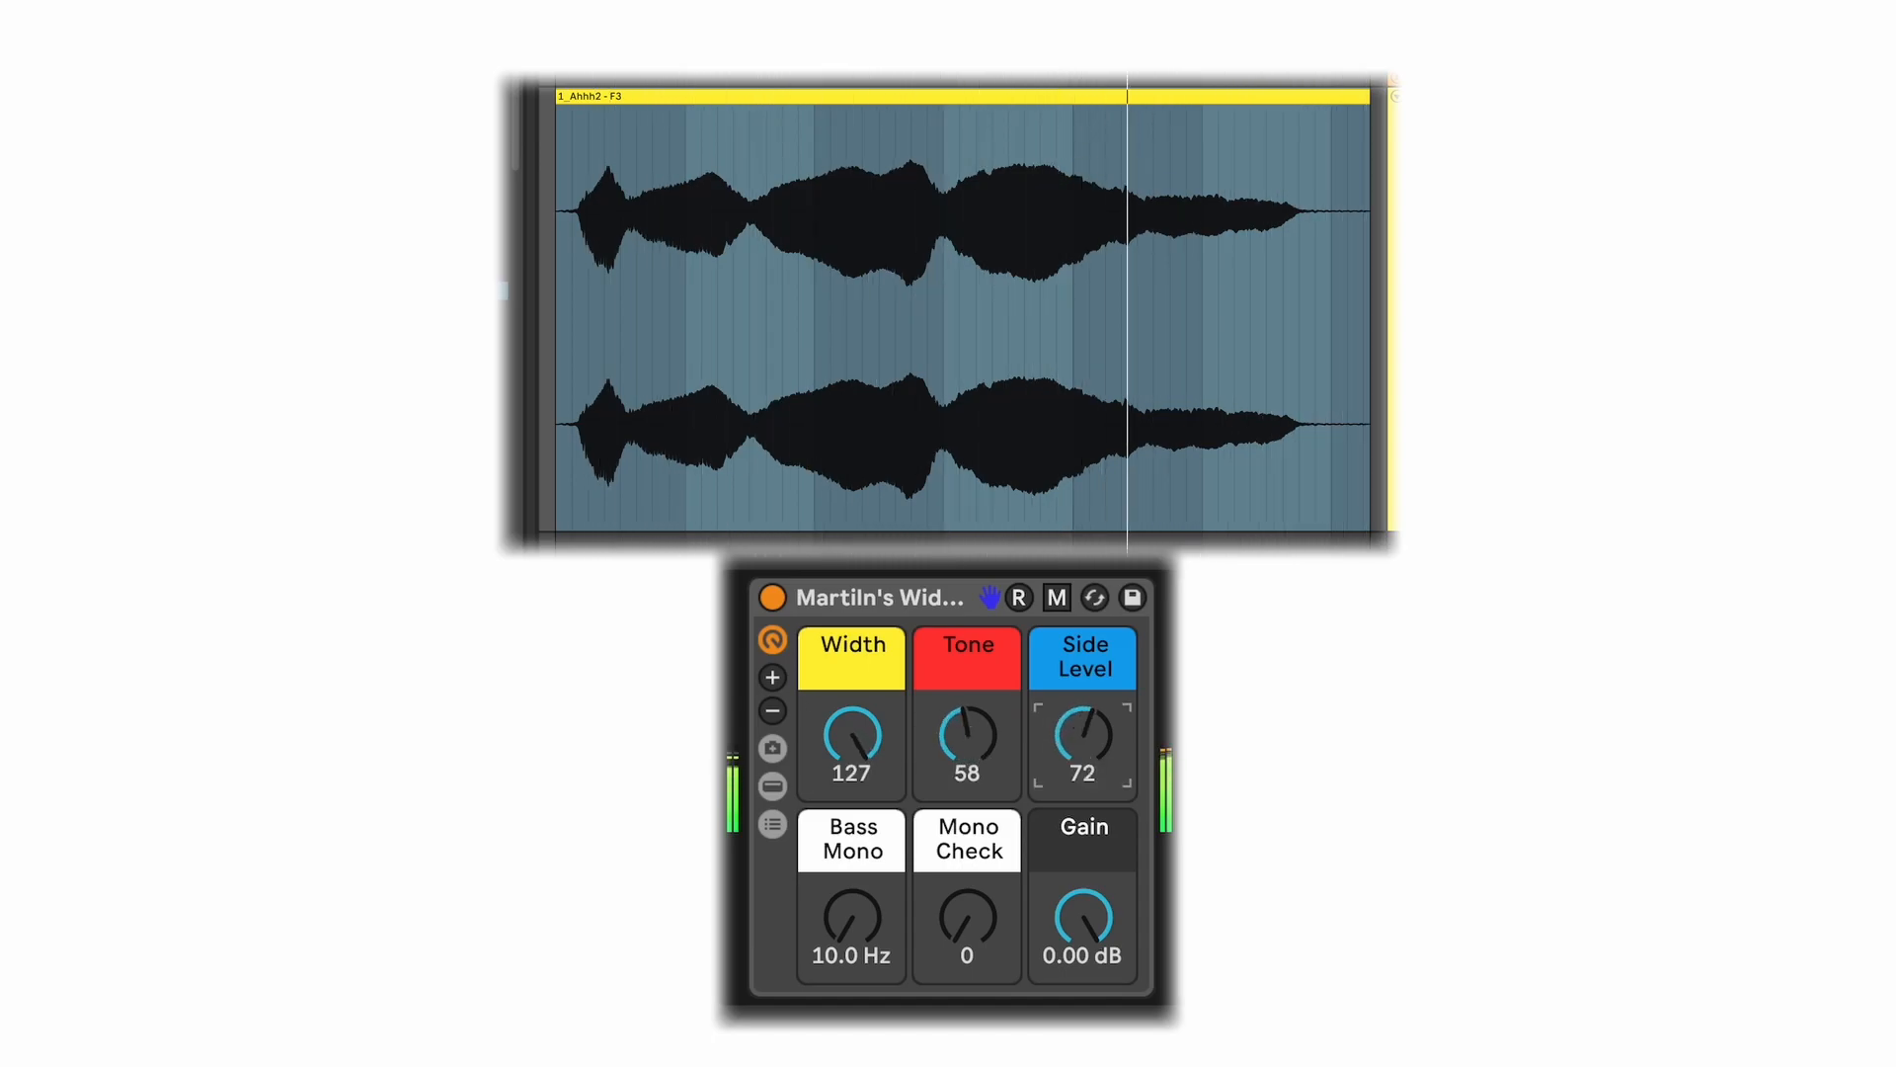
pyautogui.moveTo(976, 732); pyautogui.dragTo(976, 737)
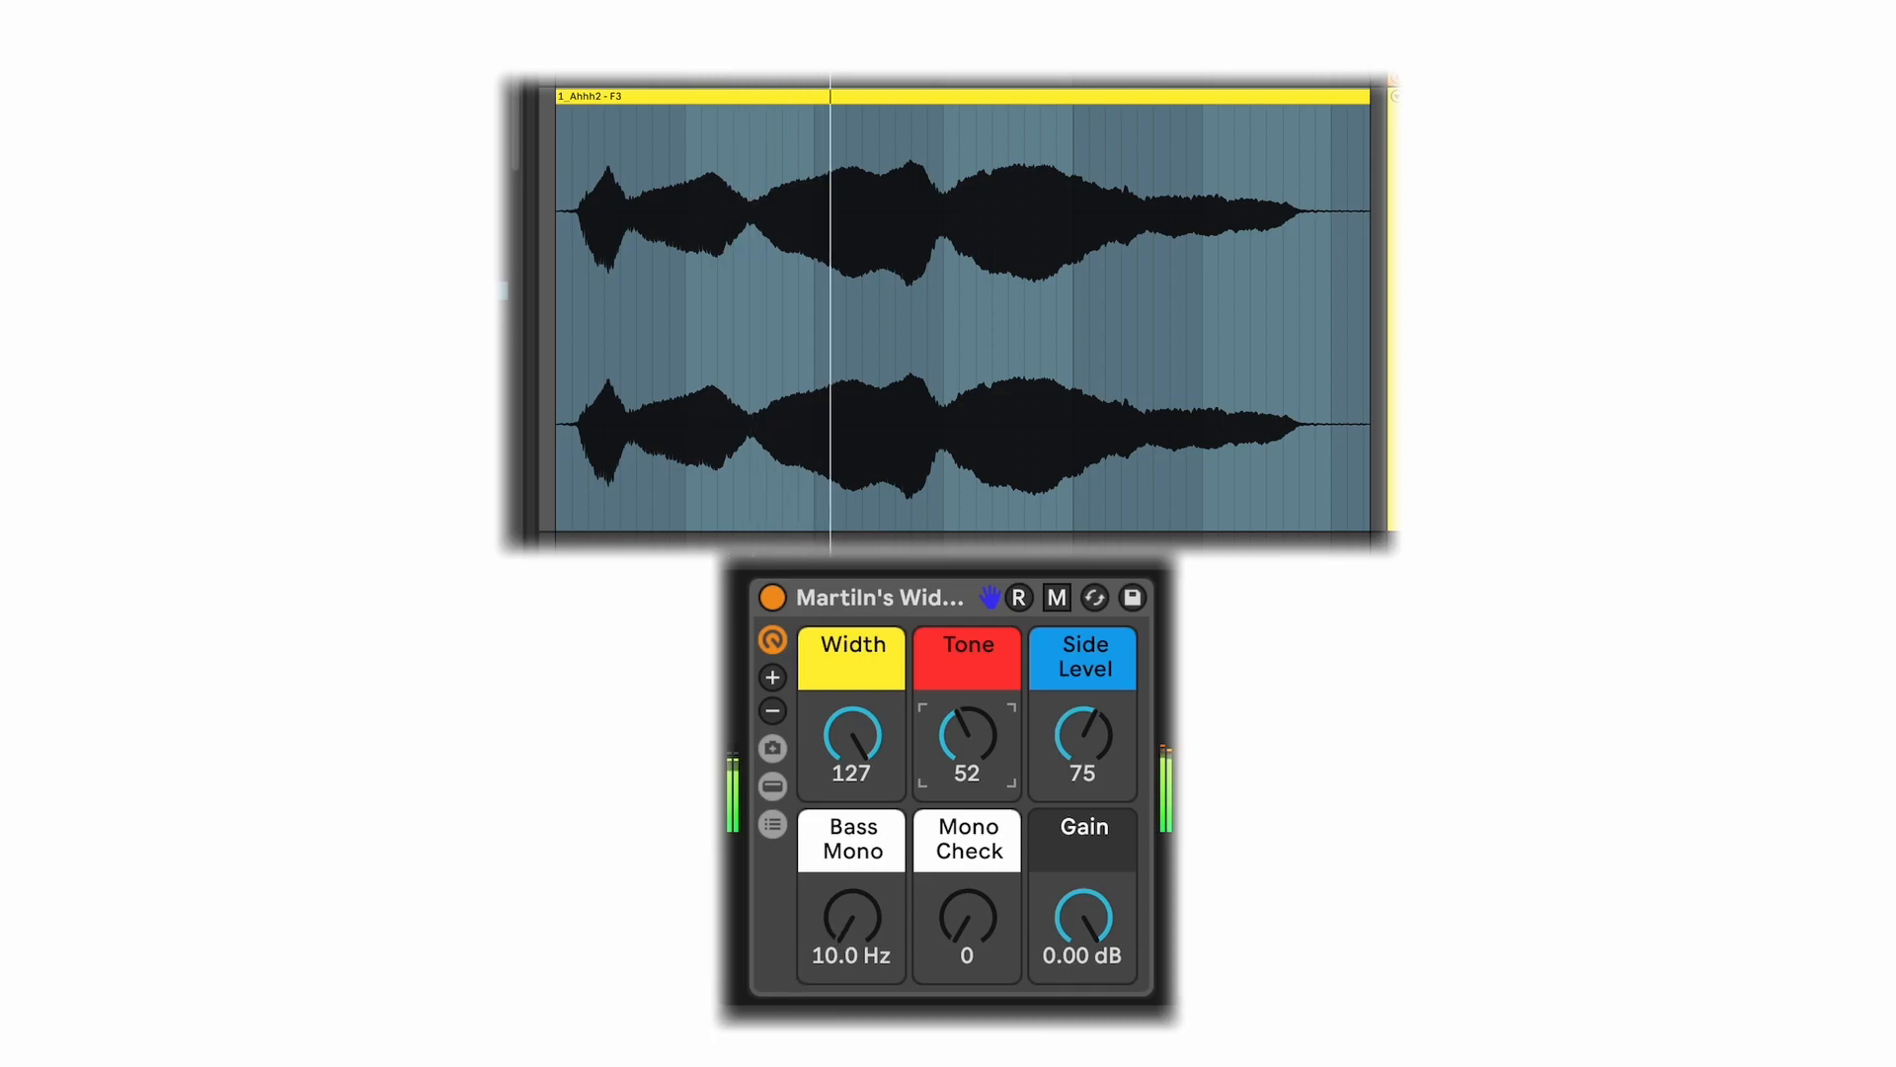
pyautogui.moveTo(851, 918); pyautogui.dragTo(851, 874)
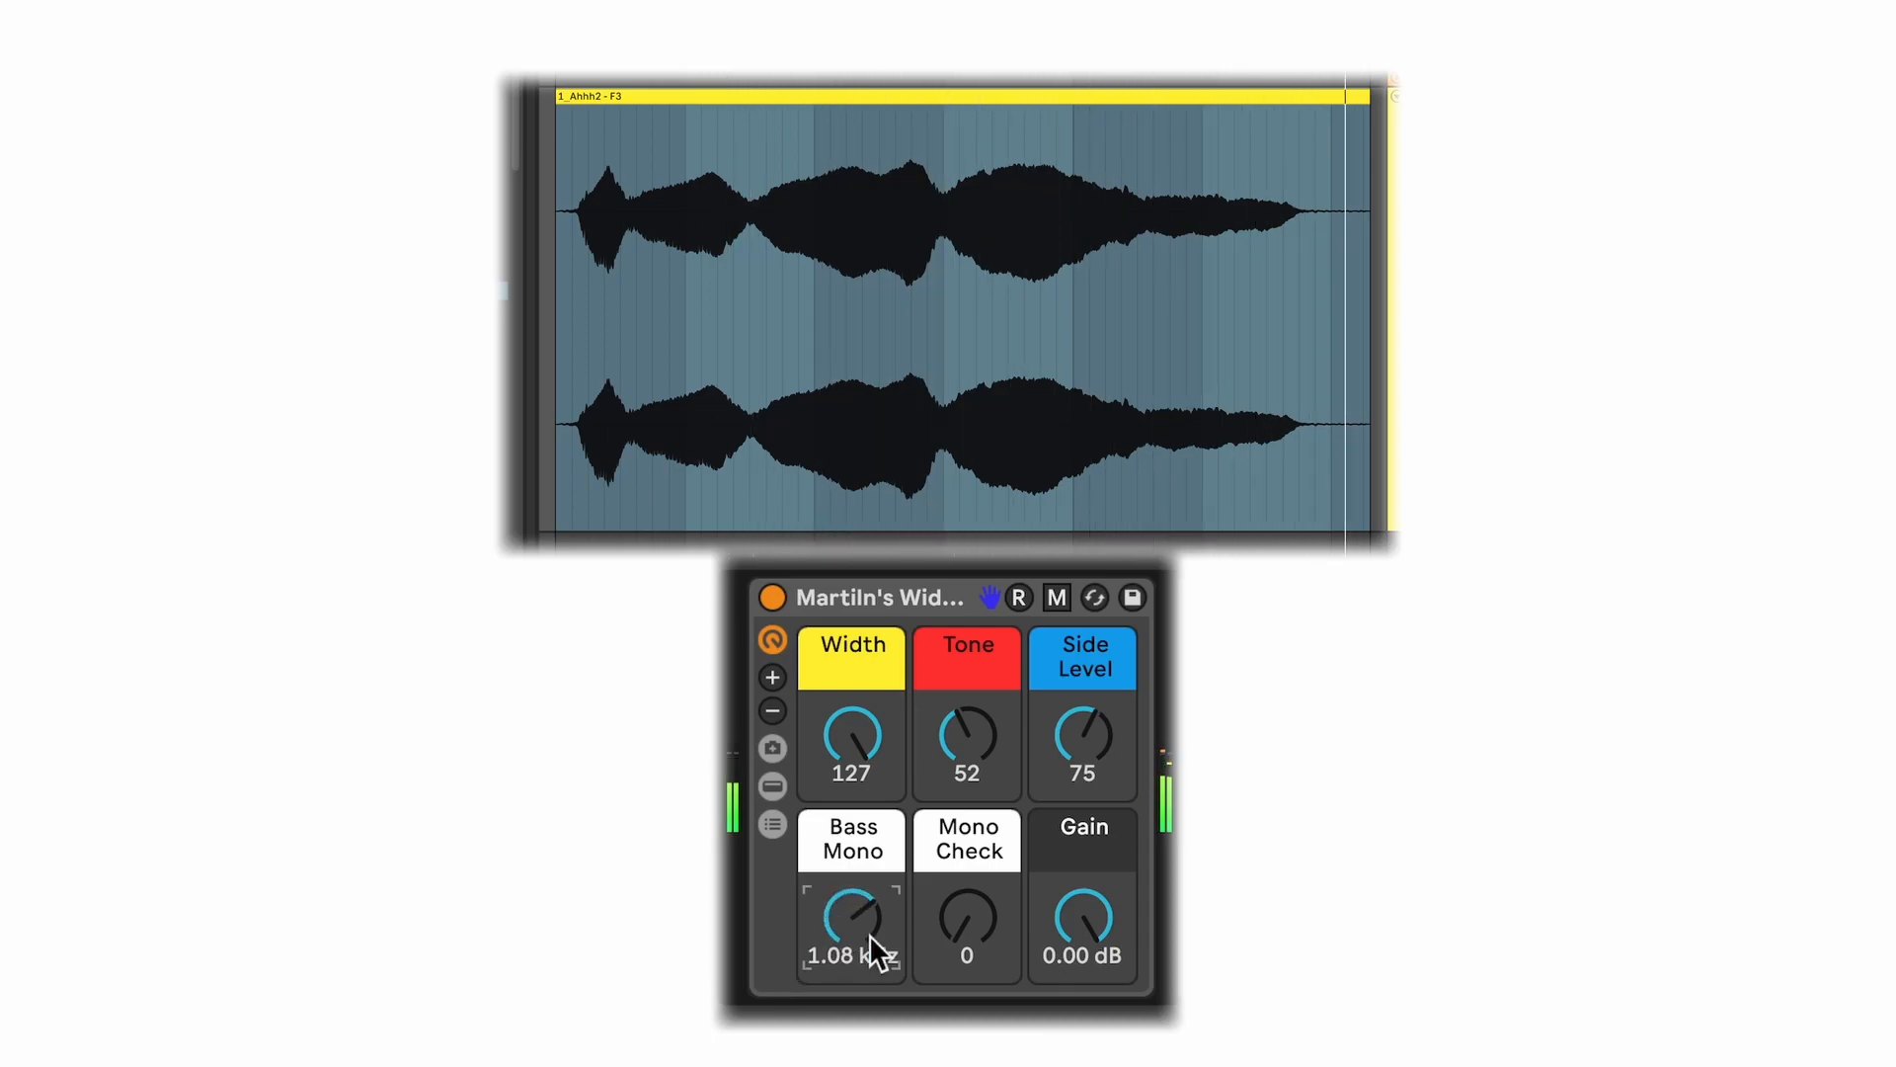
pyautogui.moveTo(968, 916)
pyautogui.mouseDown()
pyautogui.moveTo(968, 889)
pyautogui.moveTo(966, 923)
pyautogui.mouseUp()
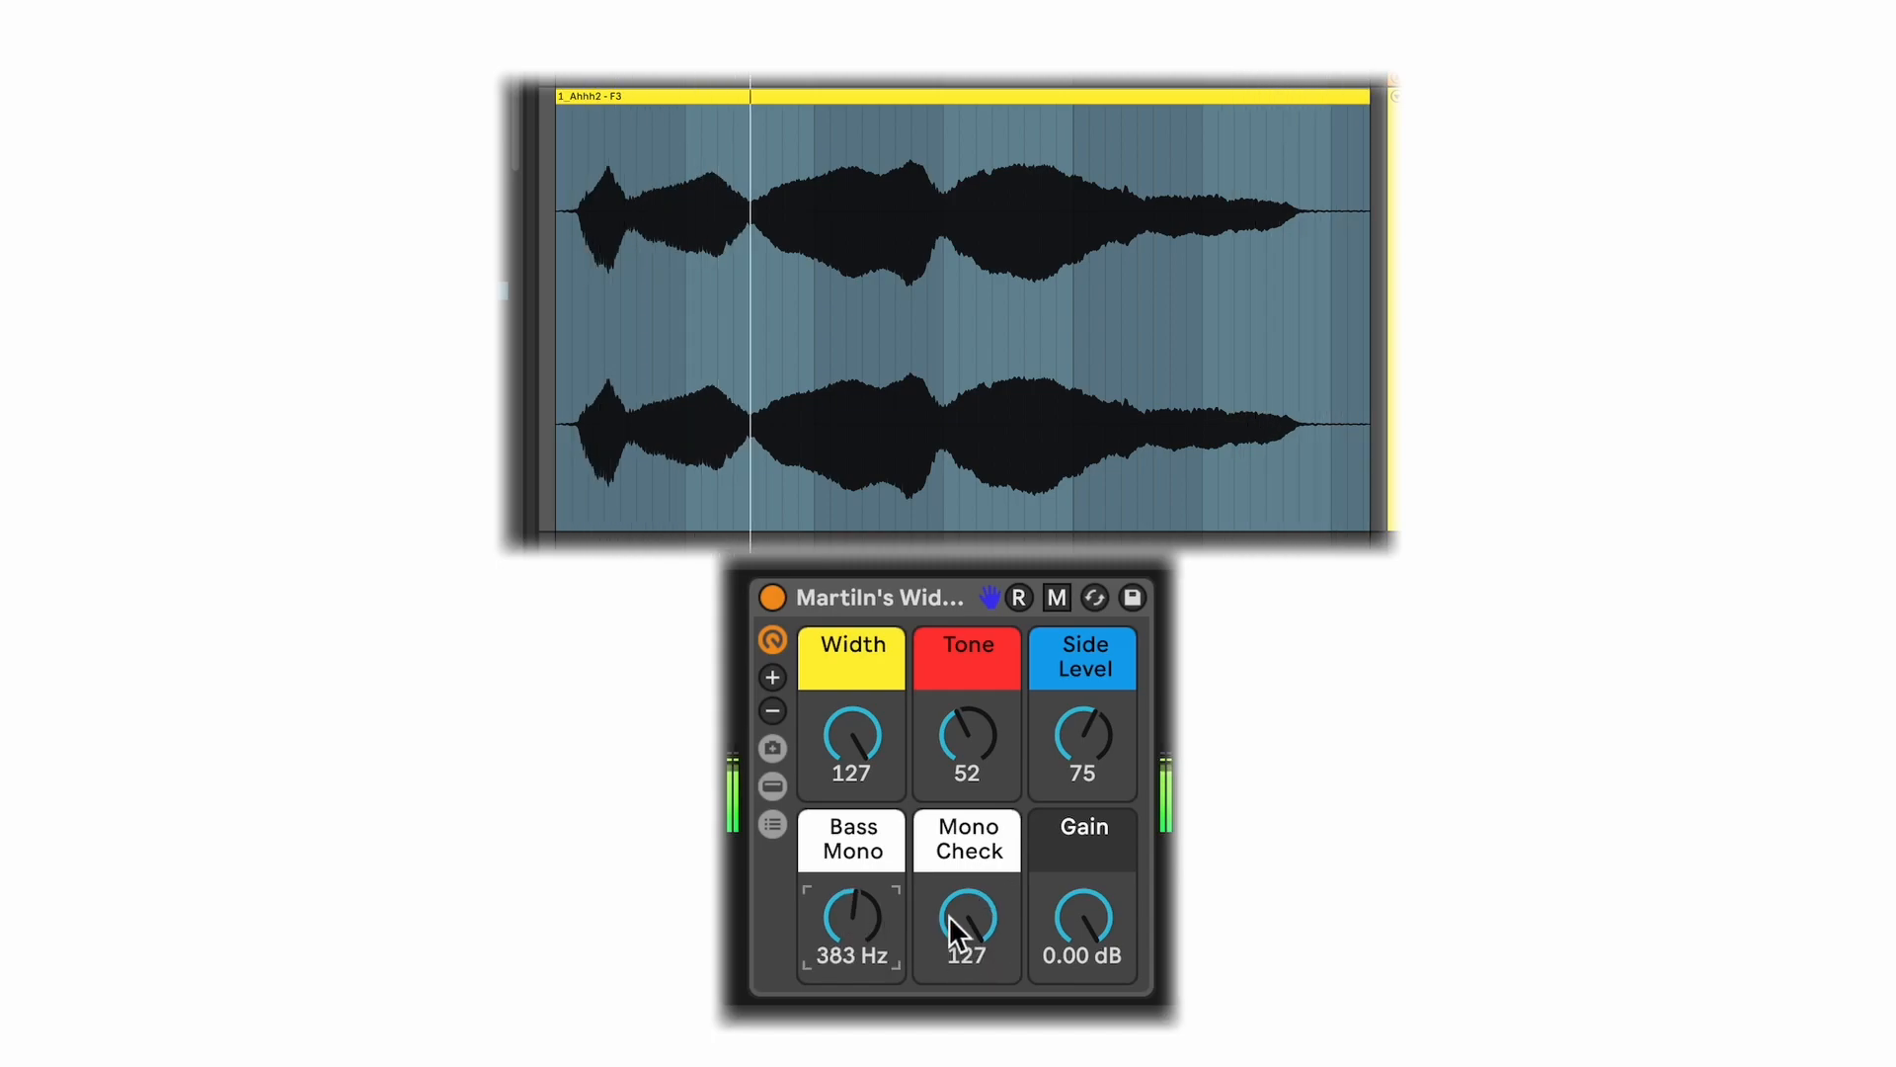
pyautogui.moveTo(1093, 922); pyautogui.dragTo(1057, 974)
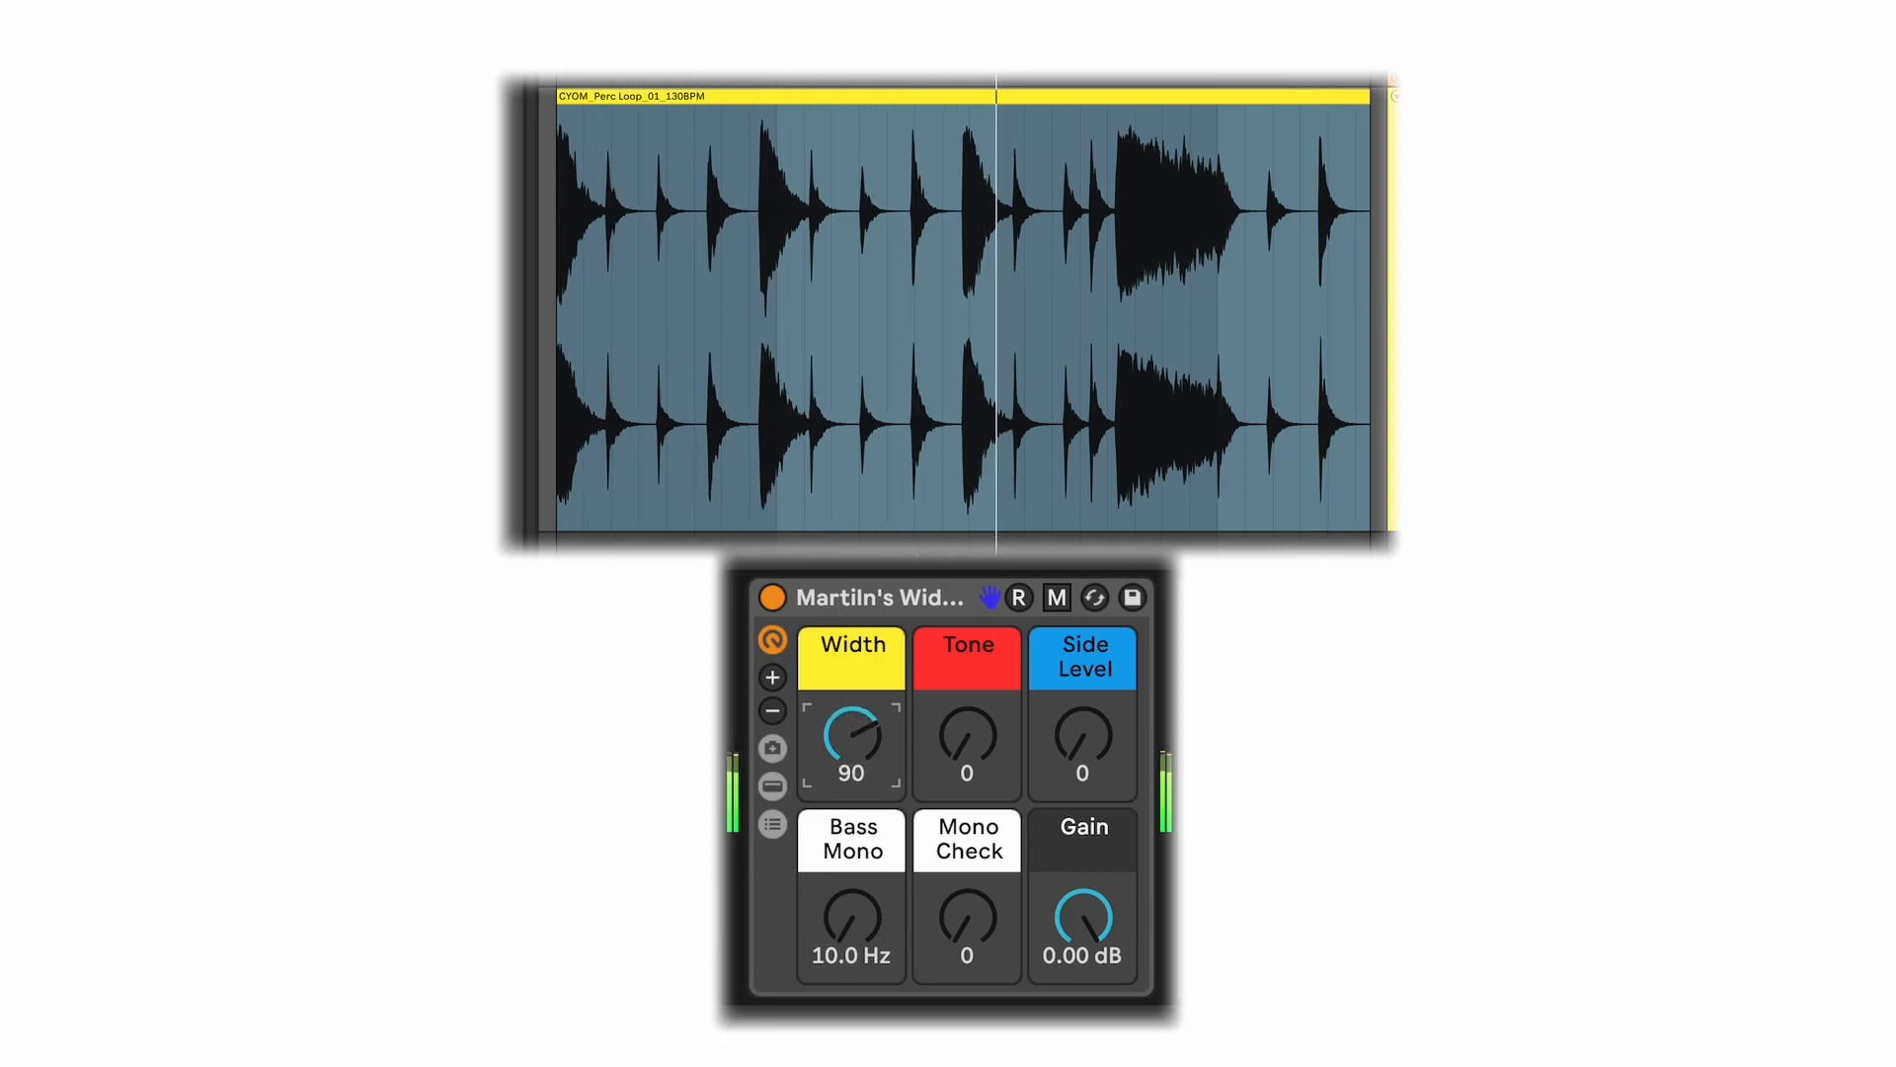
# While the percussion loop plays, set Width to 116, Tone 46, Side Level 57, Bass Mono 696 Hz and Mono Check 127, and adjust Gain.
pyautogui.moveTo(852, 735); pyautogui.dragTo(962, 648)
pyautogui.moveTo(1083, 736); pyautogui.dragTo(1083, 642)
pyautogui.moveTo(889, 897); pyautogui.dragTo(851, 963)
pyautogui.moveTo(967, 917); pyautogui.dragTo(967, 839)
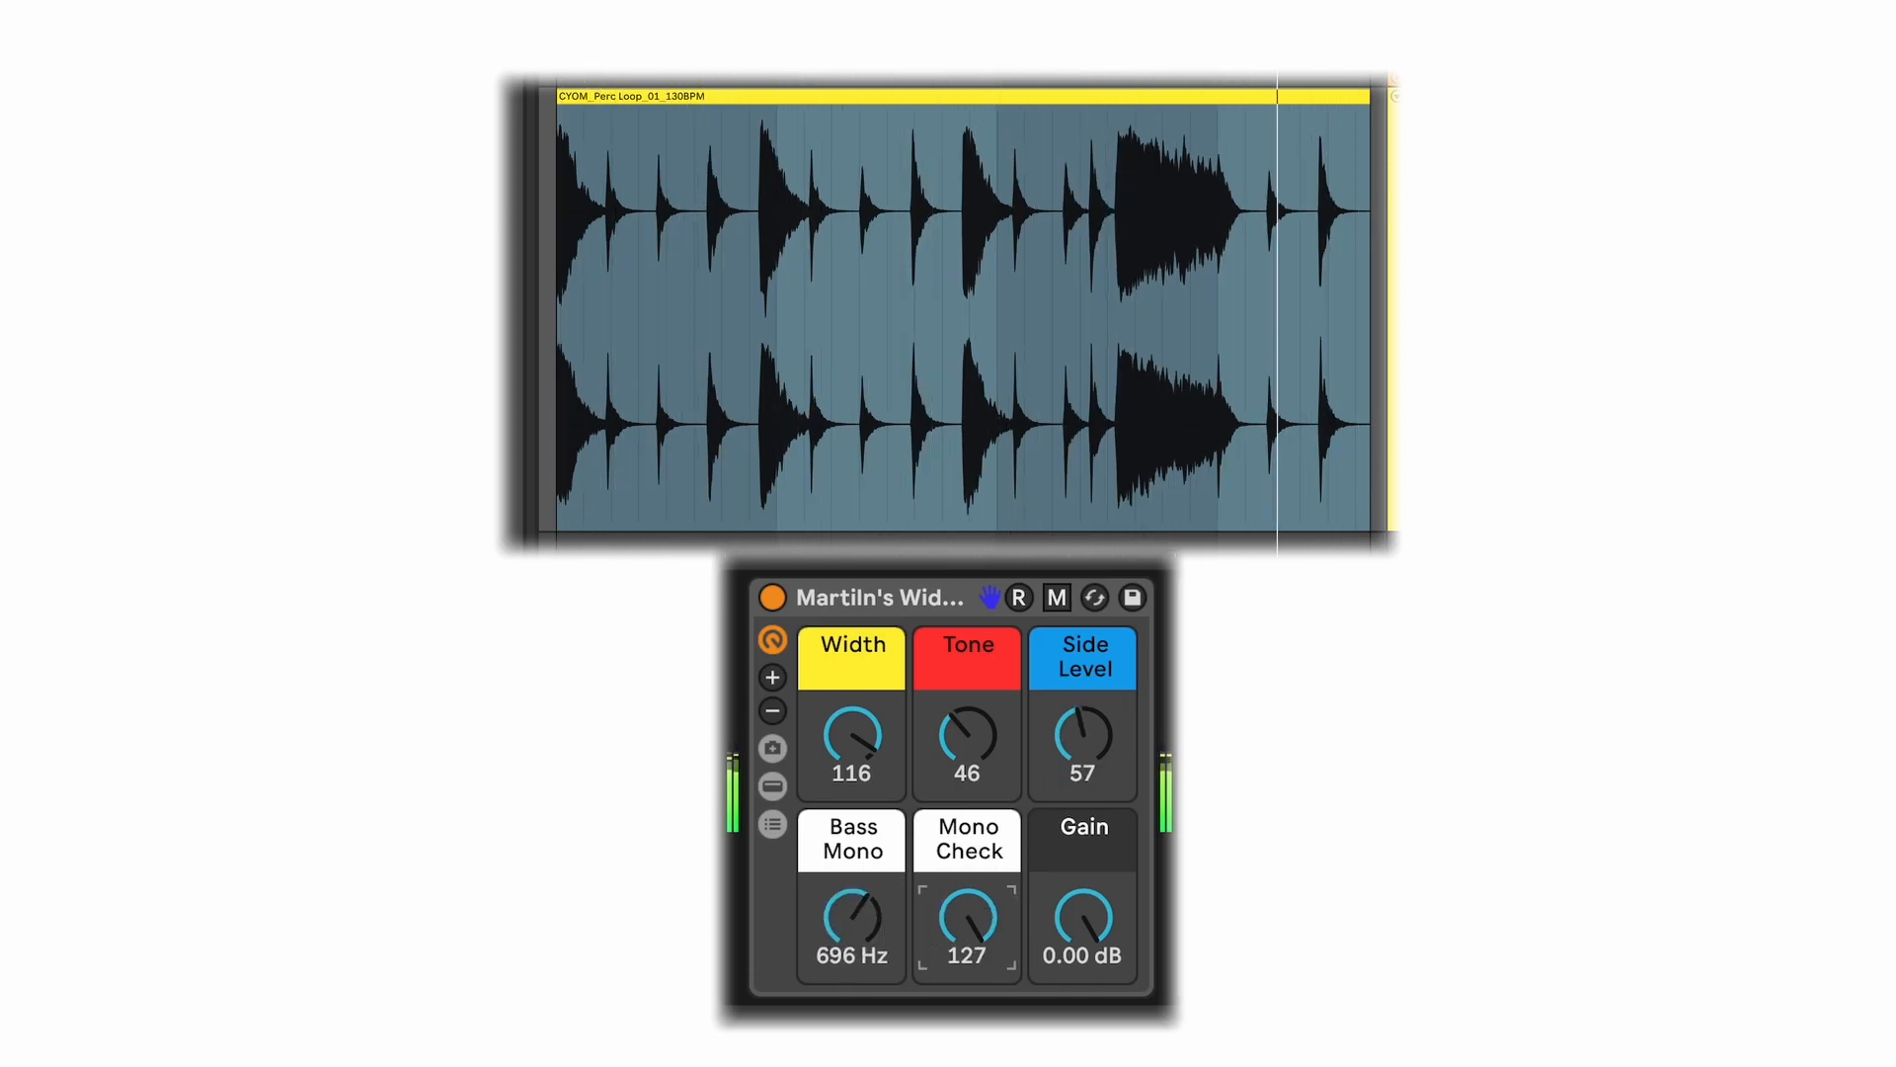
pyautogui.moveTo(967, 916); pyautogui.dragTo(974, 935)
pyautogui.moveTo(1083, 917); pyautogui.dragTo(1084, 950)
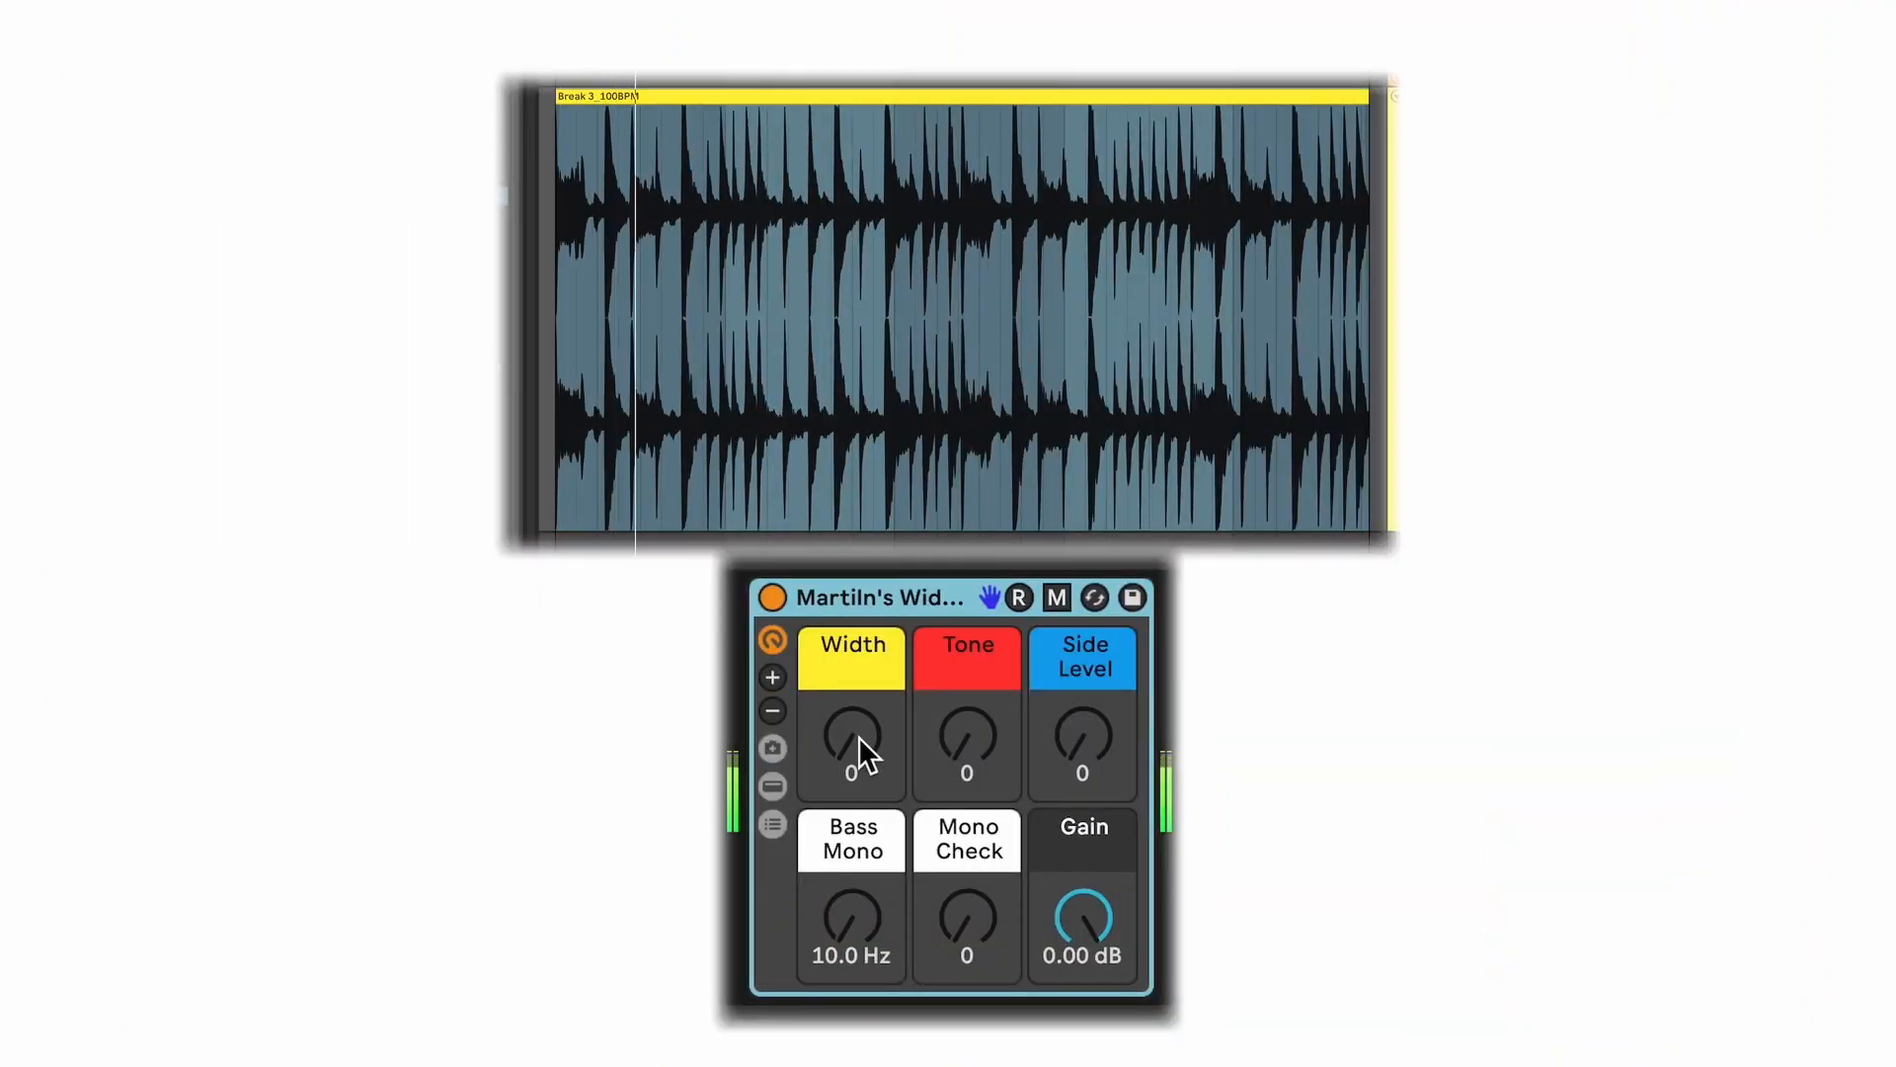
# While the drum break plays, set Width to 116, Tone to 75, Side Level to 64 and Bass Mono to 98.2 Hz.
pyautogui.moveTo(857, 739); pyautogui.dragTo(857, 631)
pyautogui.moveTo(967, 735); pyautogui.dragTo(967, 734)
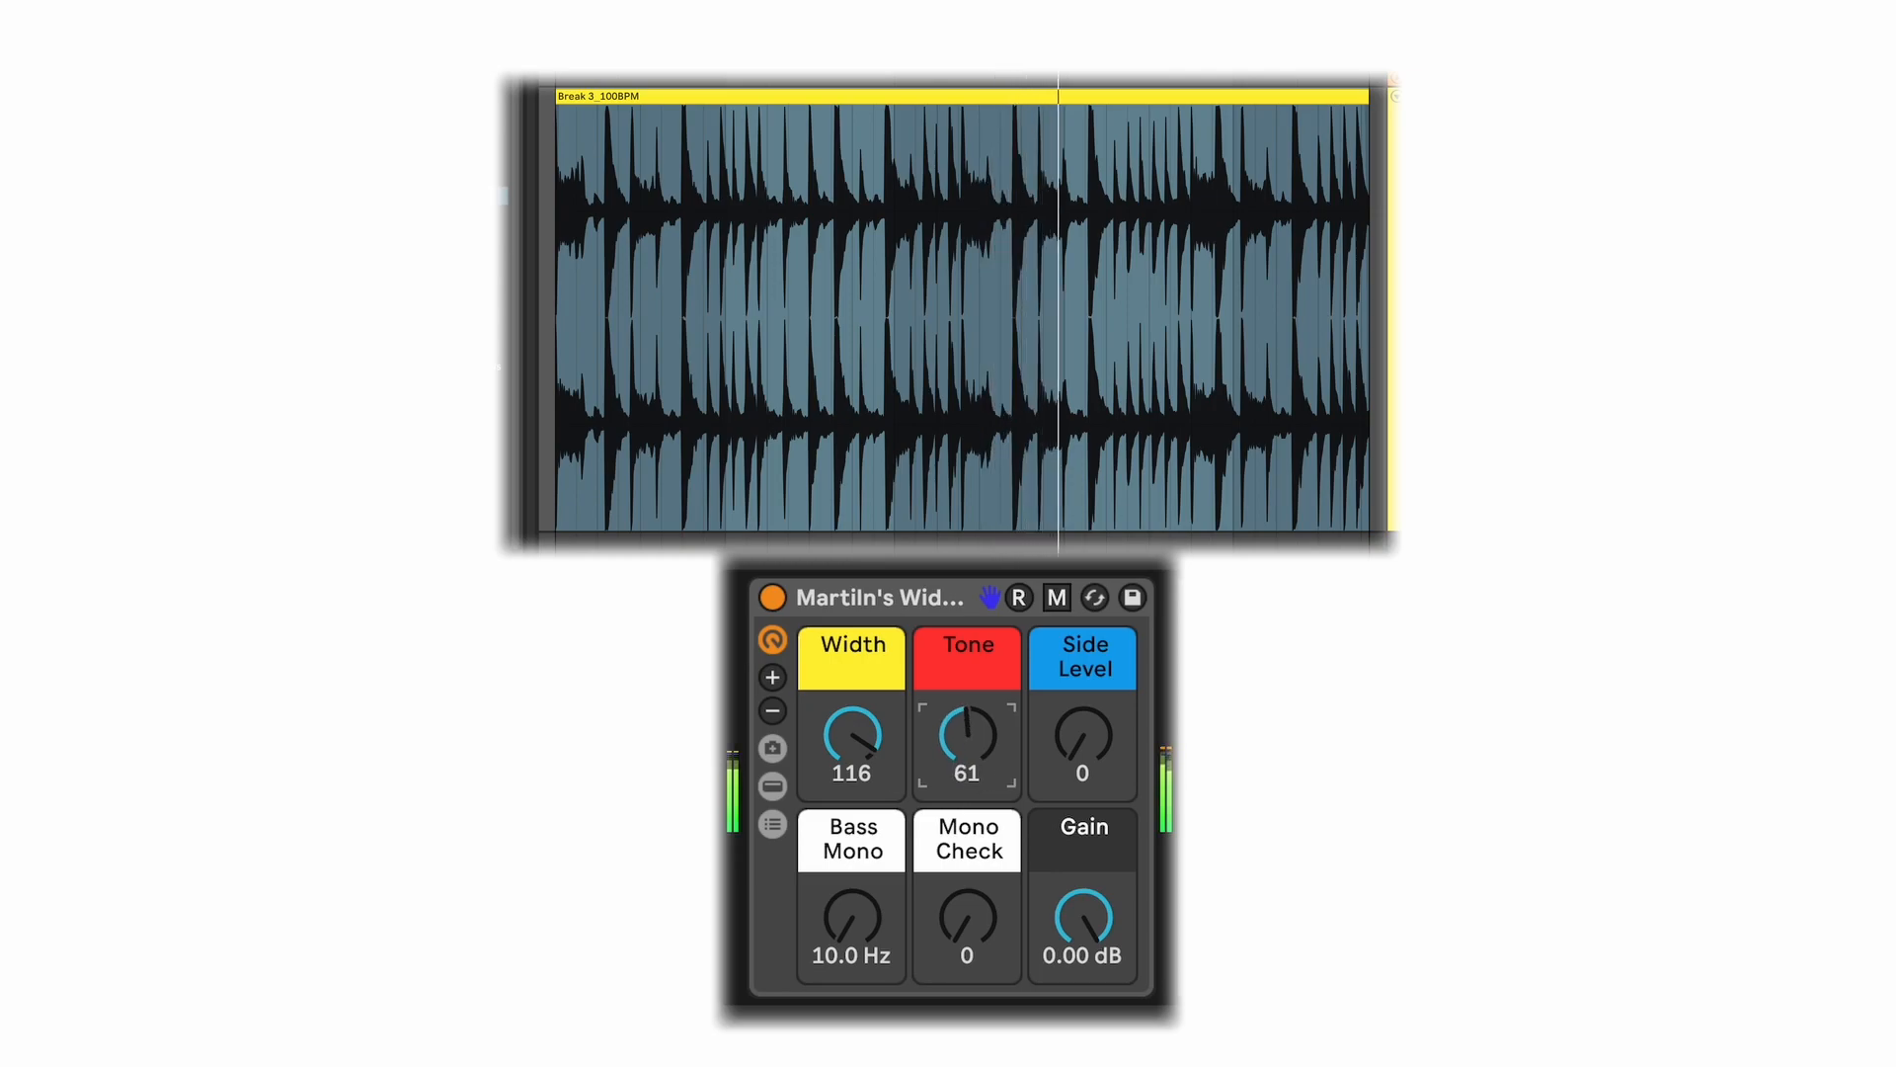
pyautogui.moveTo(1084, 736); pyautogui.dragTo(1083, 716)
pyautogui.moveTo(908, 904); pyautogui.dragTo(967, 922)
pyautogui.moveTo(967, 734); pyautogui.dragTo(967, 720)
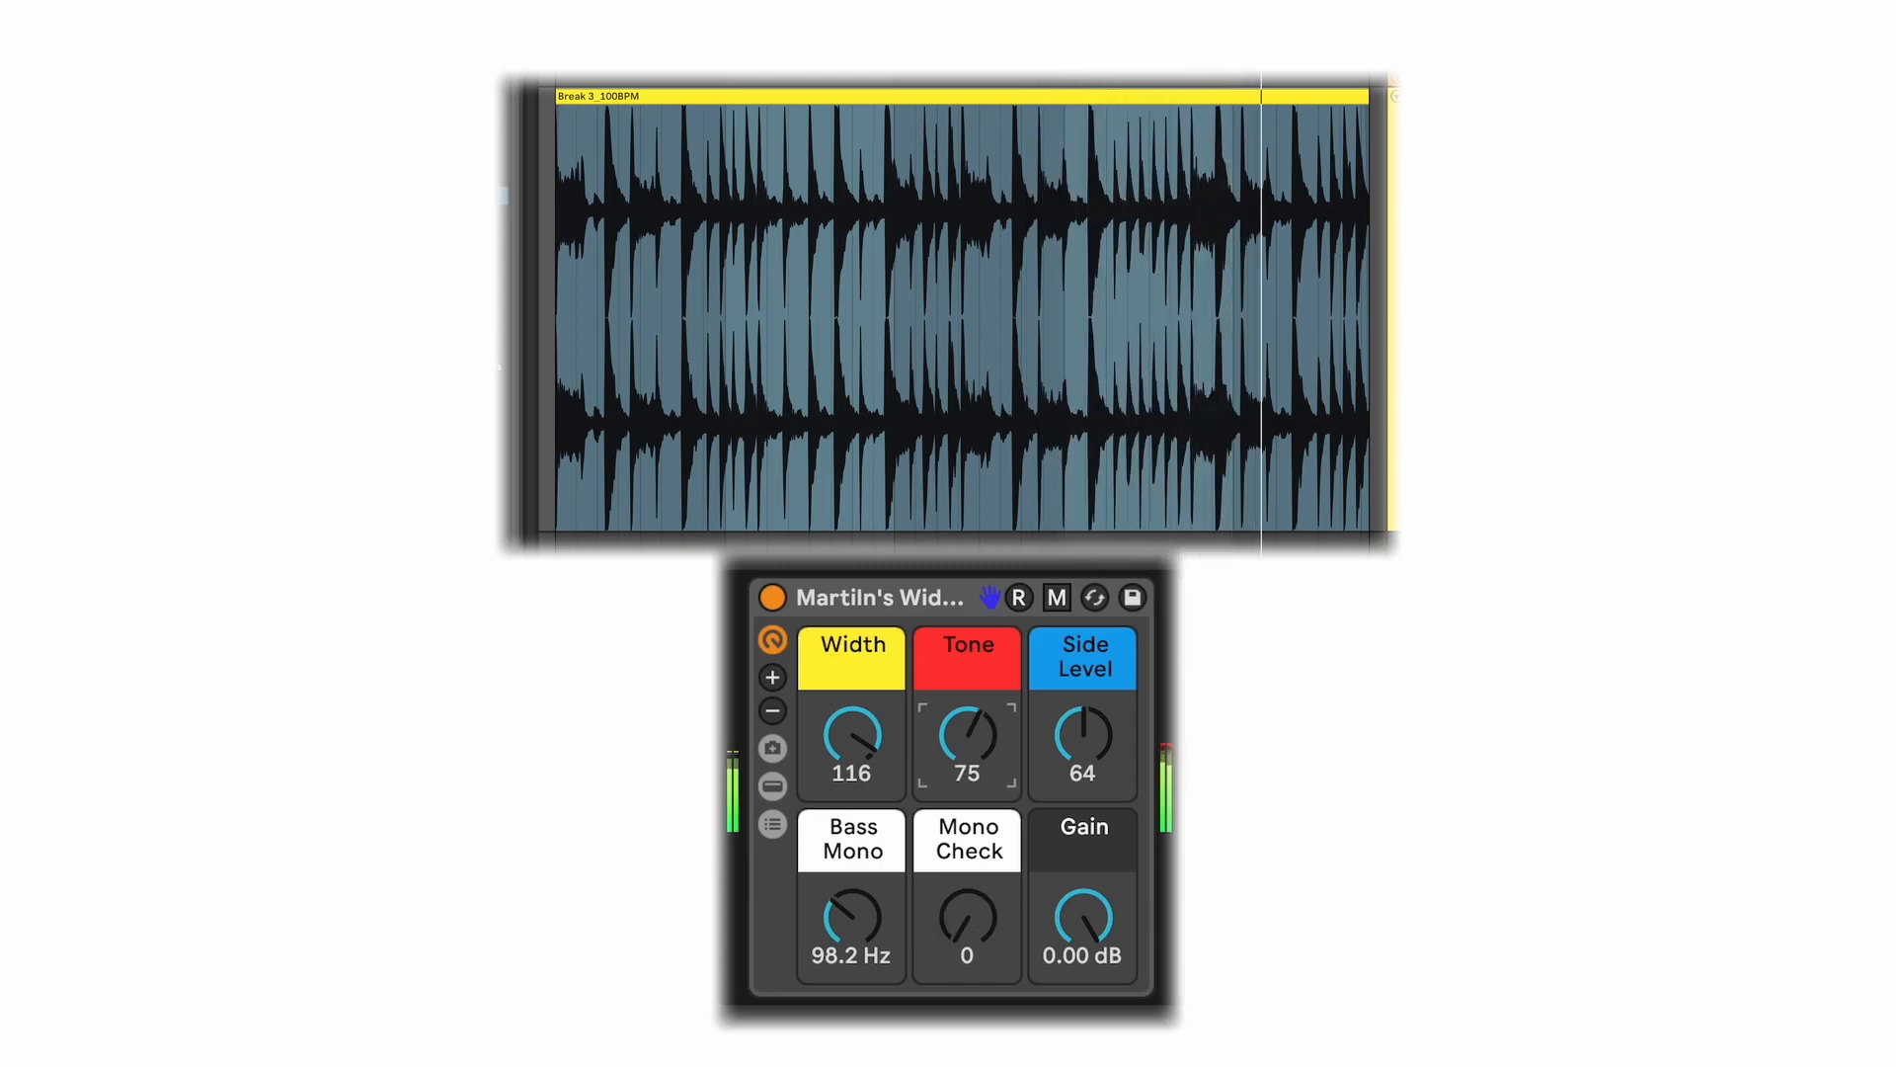
# Refine the drum break's widening with Tone at 95, Bass Mono at 169 Hz and Gain at -3.66 dB, leaving Mono Check at 0.
pyautogui.moveTo(879, 938)
pyautogui.mouseDown()
pyautogui.moveTo(884, 883)
pyautogui.moveTo(899, 948)
pyautogui.mouseUp()
pyautogui.moveTo(1086, 924)
pyautogui.mouseDown()
pyautogui.moveTo(1086, 963)
pyautogui.moveTo(1091, 932)
pyautogui.mouseUp()
pyautogui.moveTo(967, 919)
pyautogui.mouseDown()
pyautogui.moveTo(967, 859)
pyautogui.moveTo(967, 938)
pyautogui.moveTo(962, 915)
pyautogui.mouseUp()
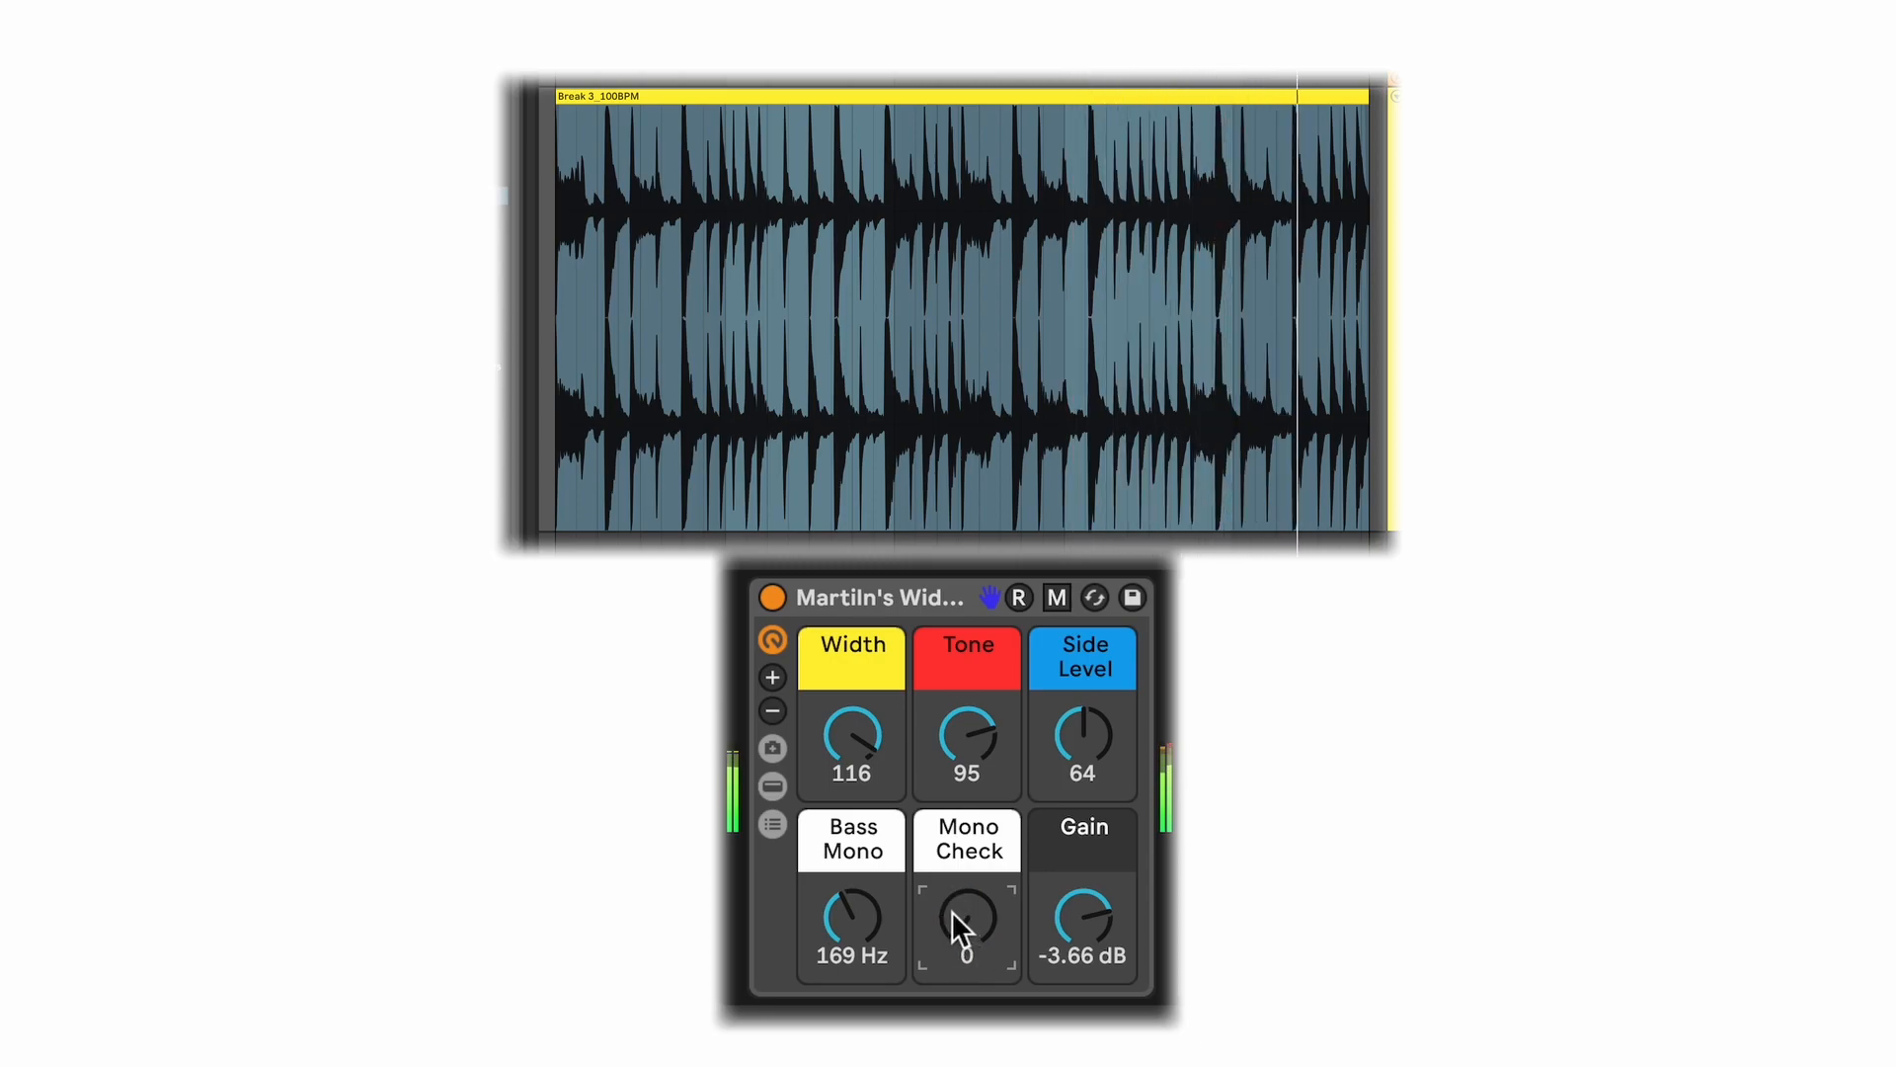